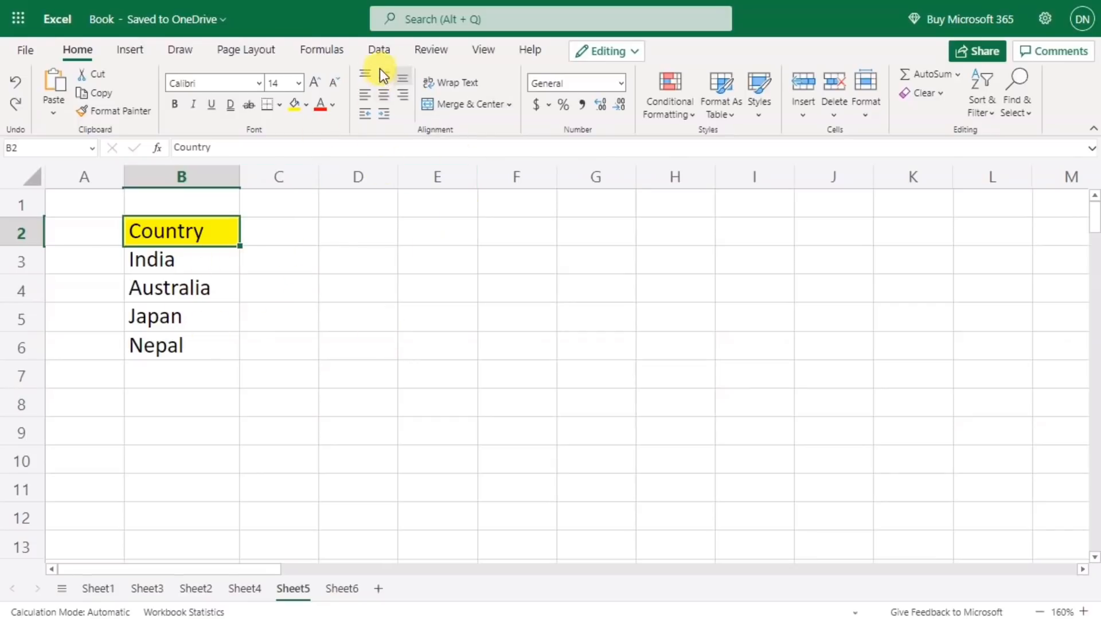
Convert the country names in B3:B6 to the Geography data type and widen columns B and C.
left_click(379, 51)
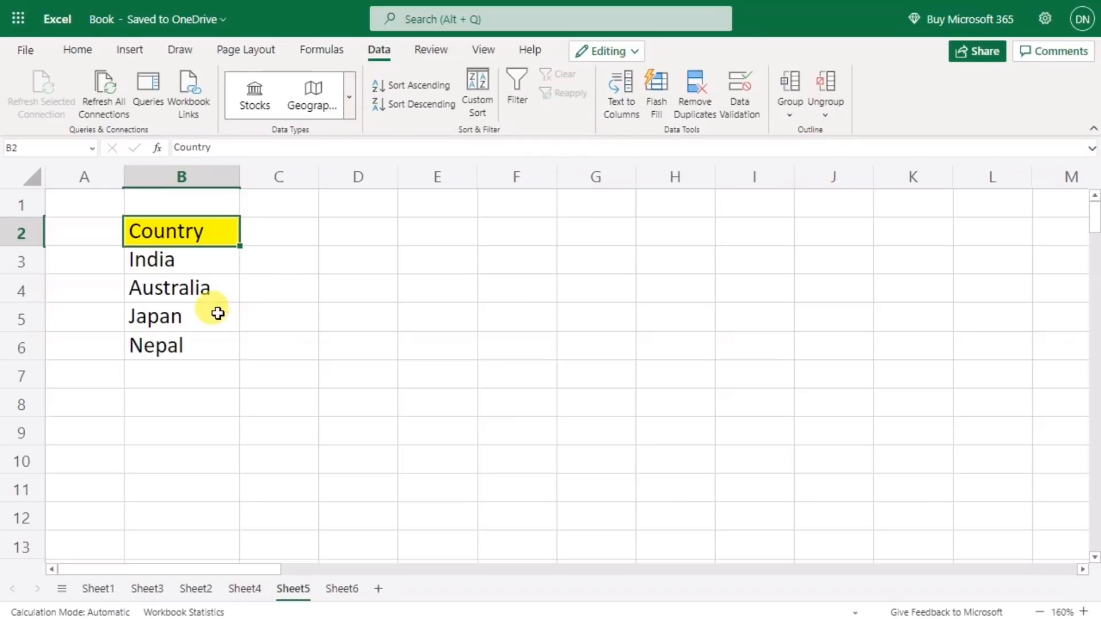
left_click_drag(206, 265, 189, 346)
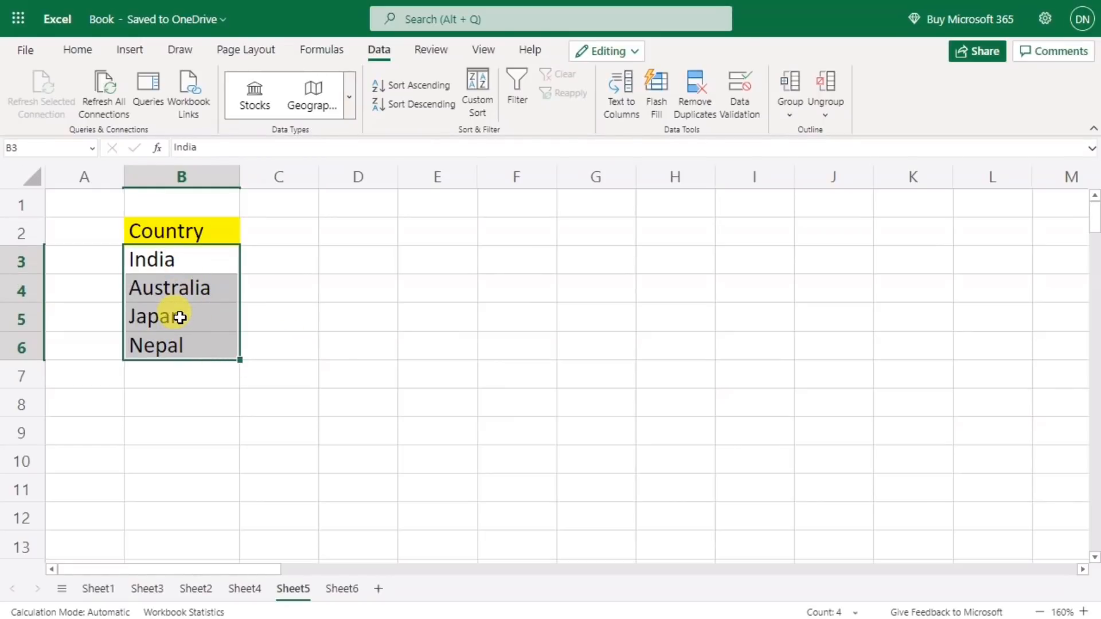
left_click(314, 92)
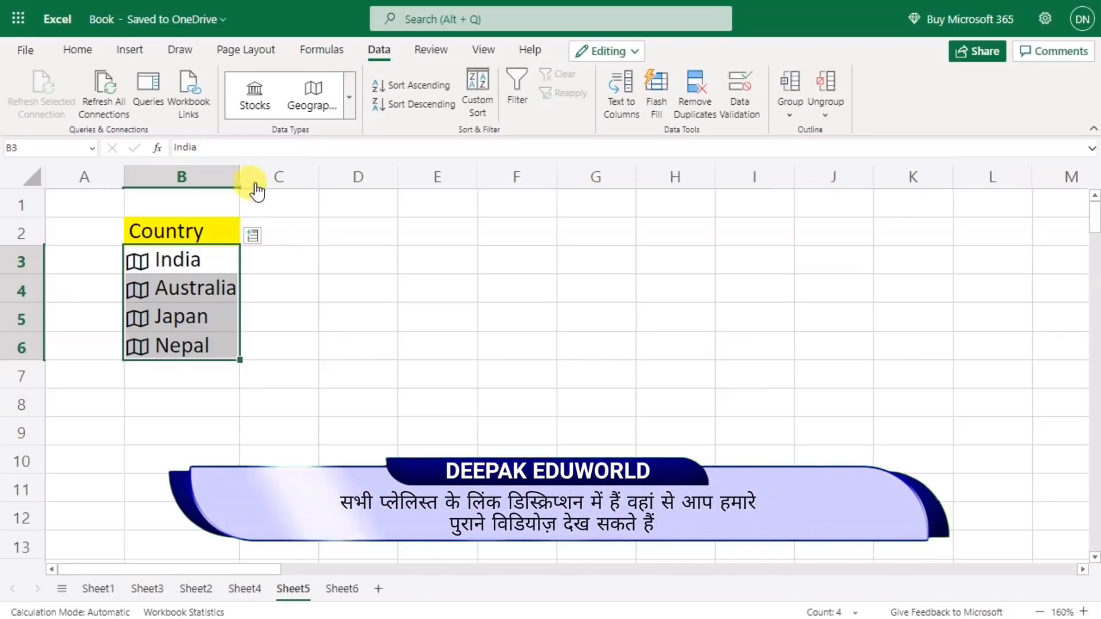
left_click_drag(243, 176, 265, 180)
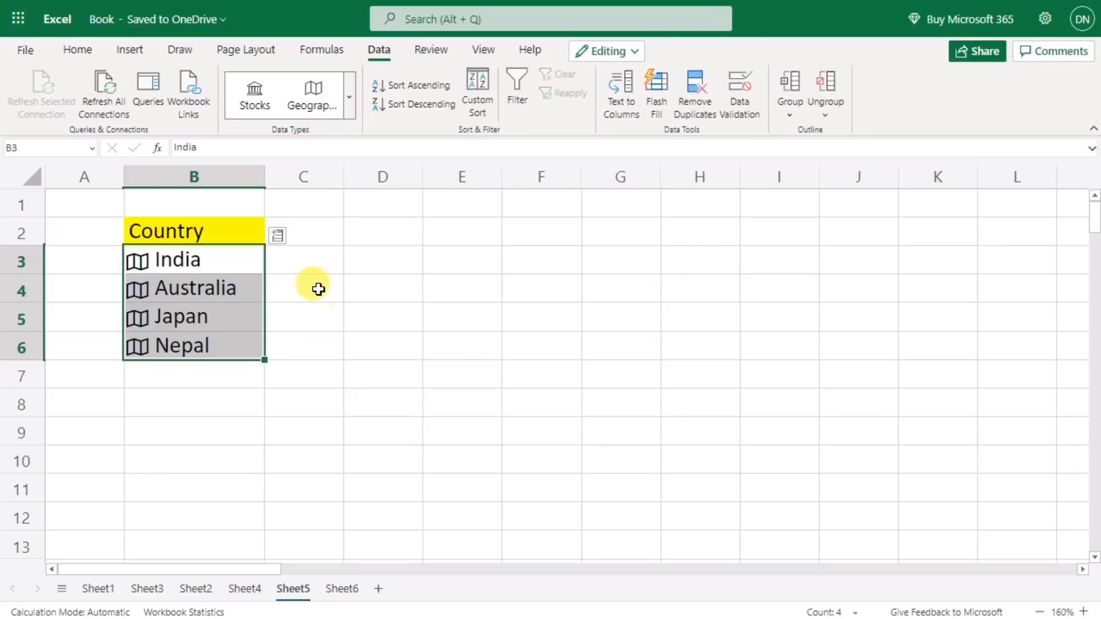
left_click_drag(345, 181, 358, 179)
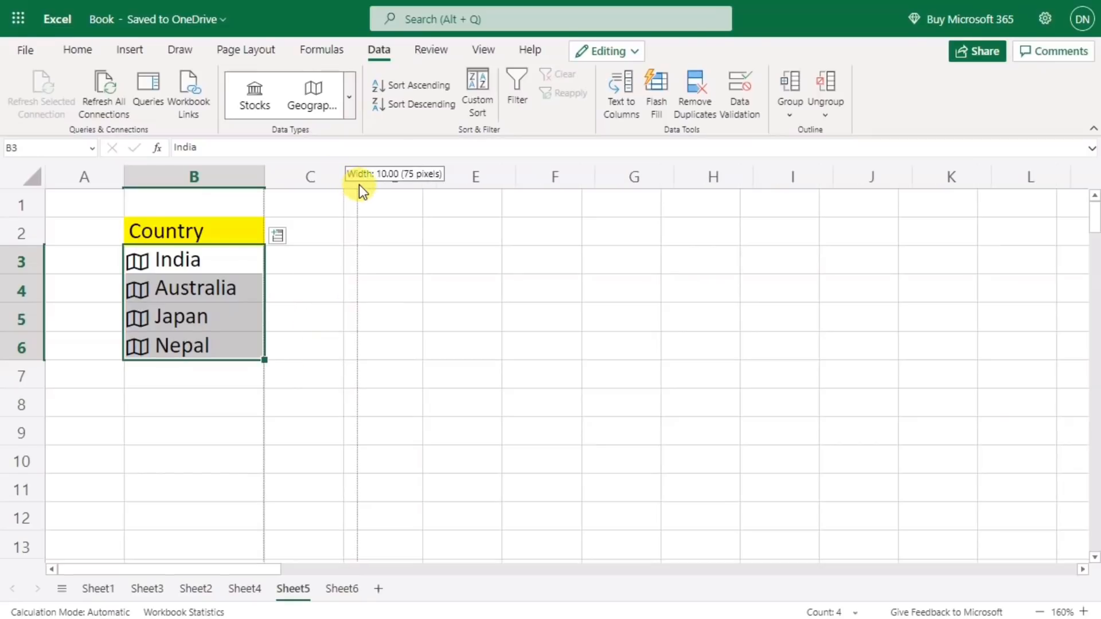
Enter the formula =B3.Image in C3 to pull in the flag of India.
left_click(302, 256)
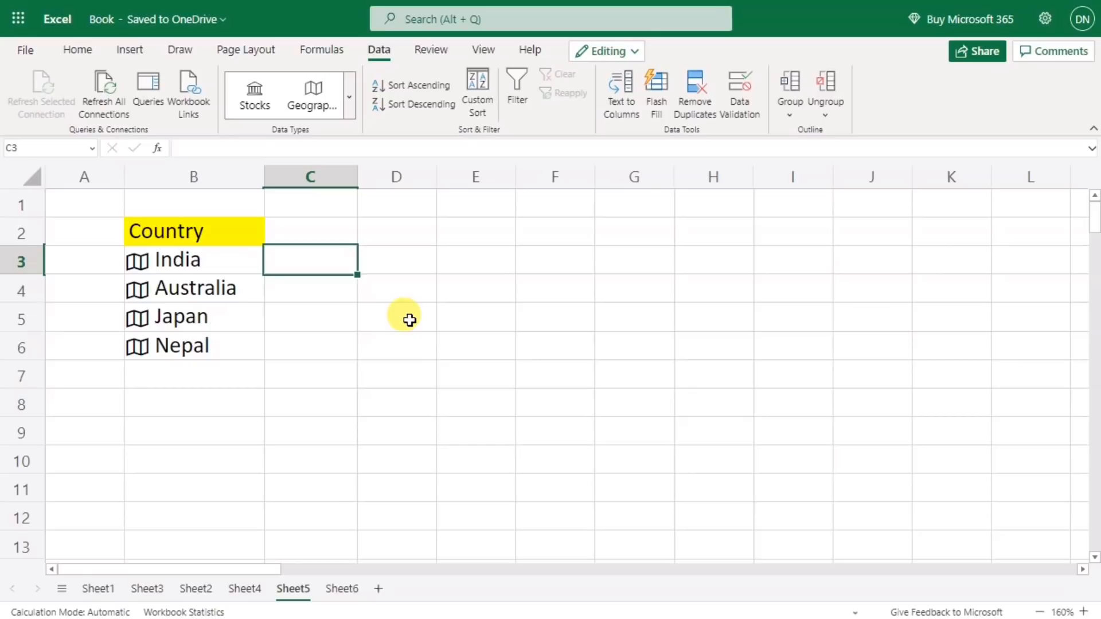
type("=")
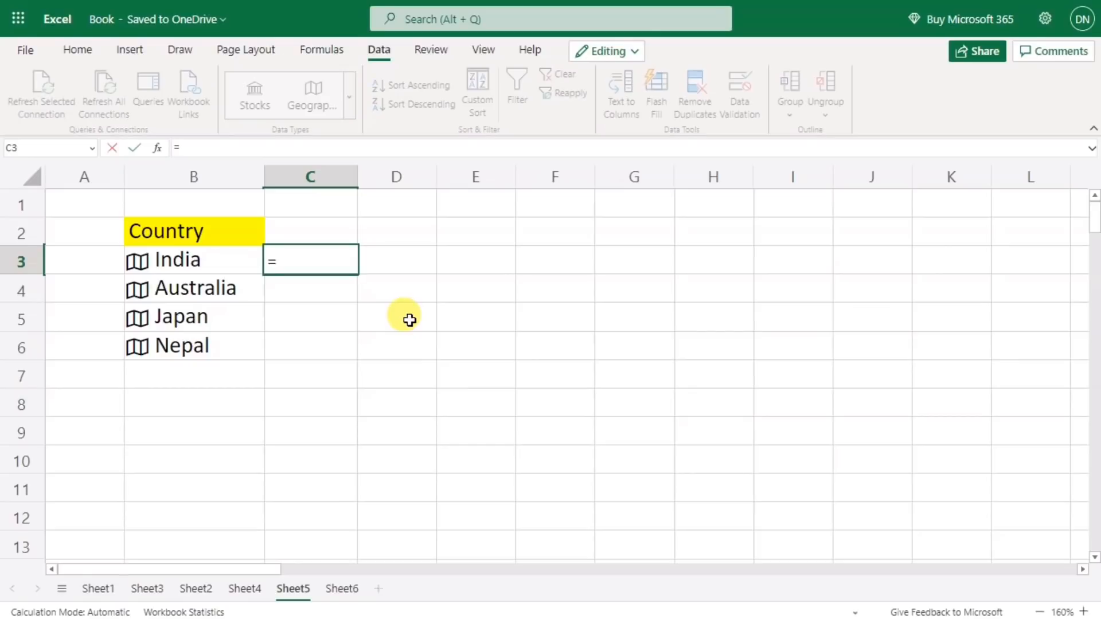
left_click(218, 258)
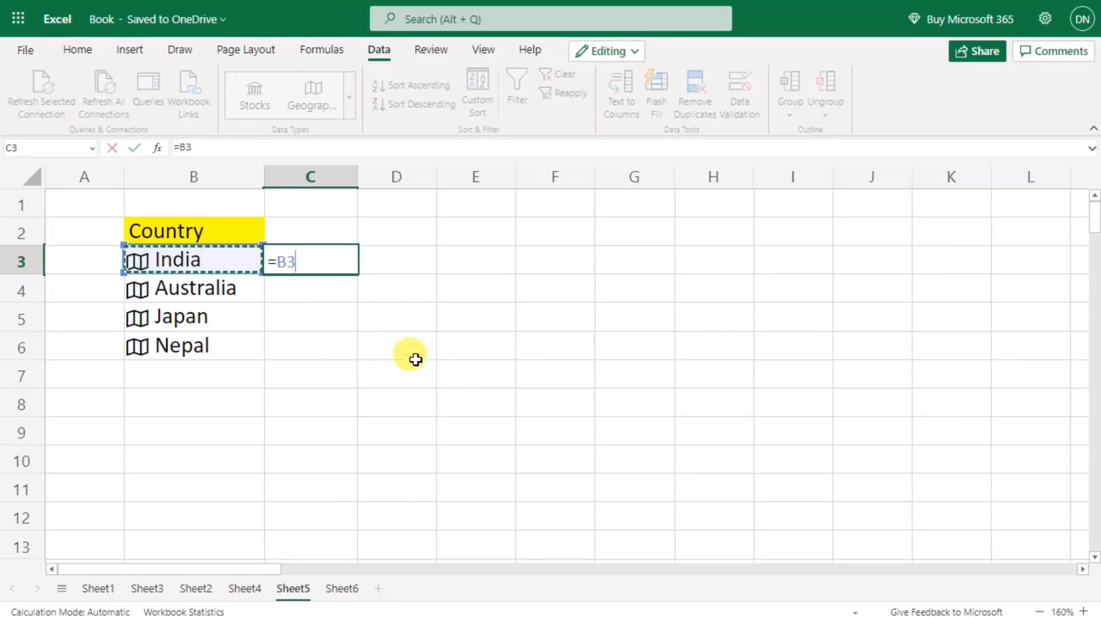
type(".")
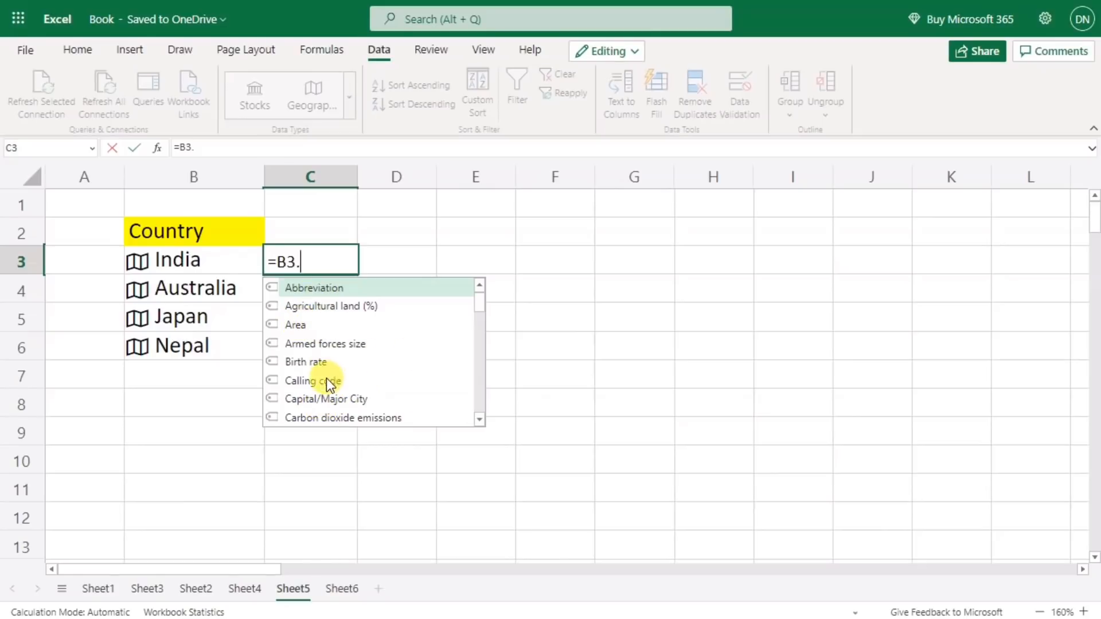
left_click_drag(483, 307, 477, 343)
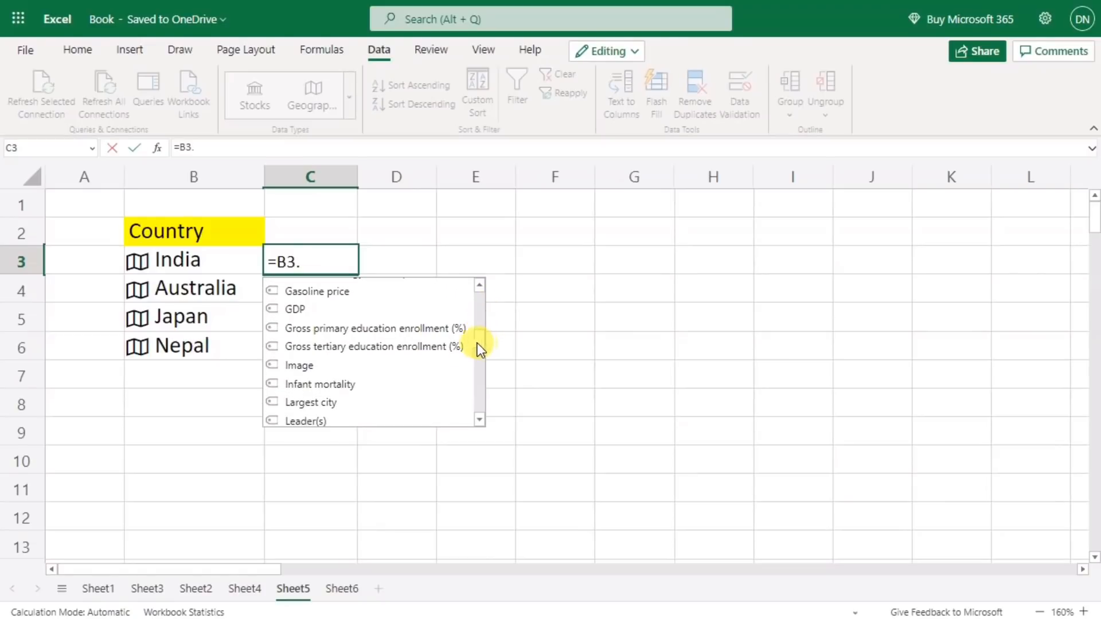
left_click(305, 366)
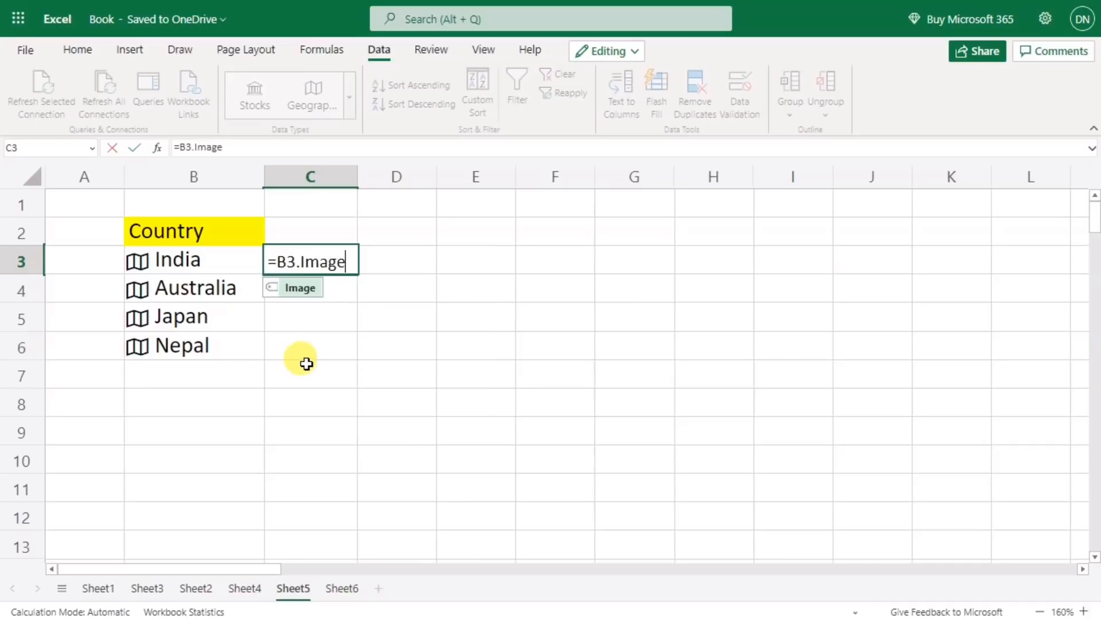
key("Return")
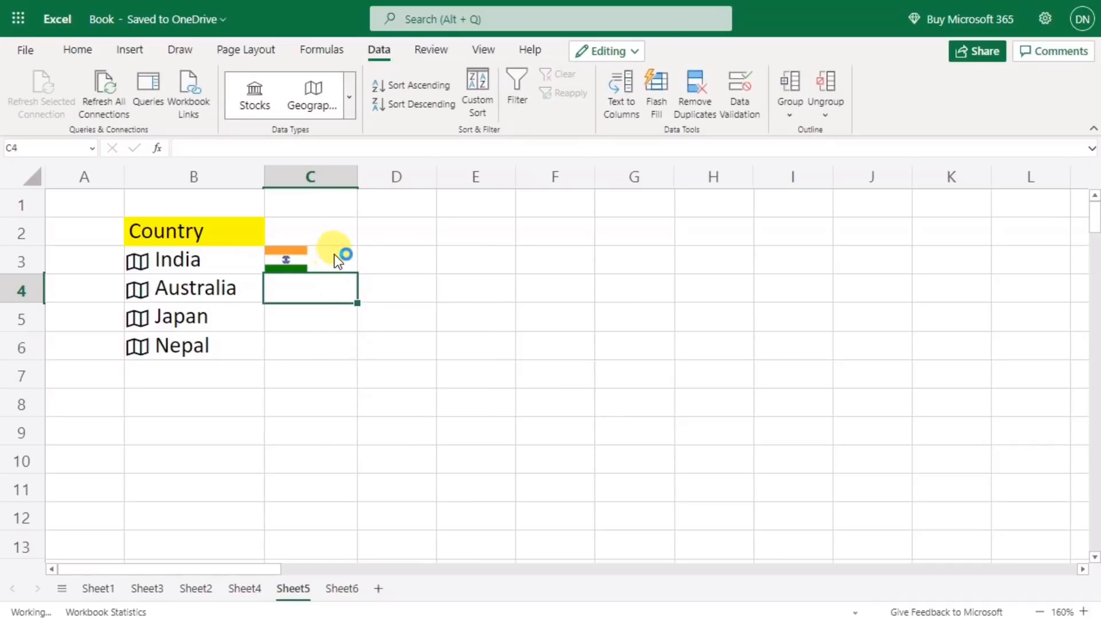
Fill the flag formula from C3 down to C6 for the other countries.
left_click(338, 256)
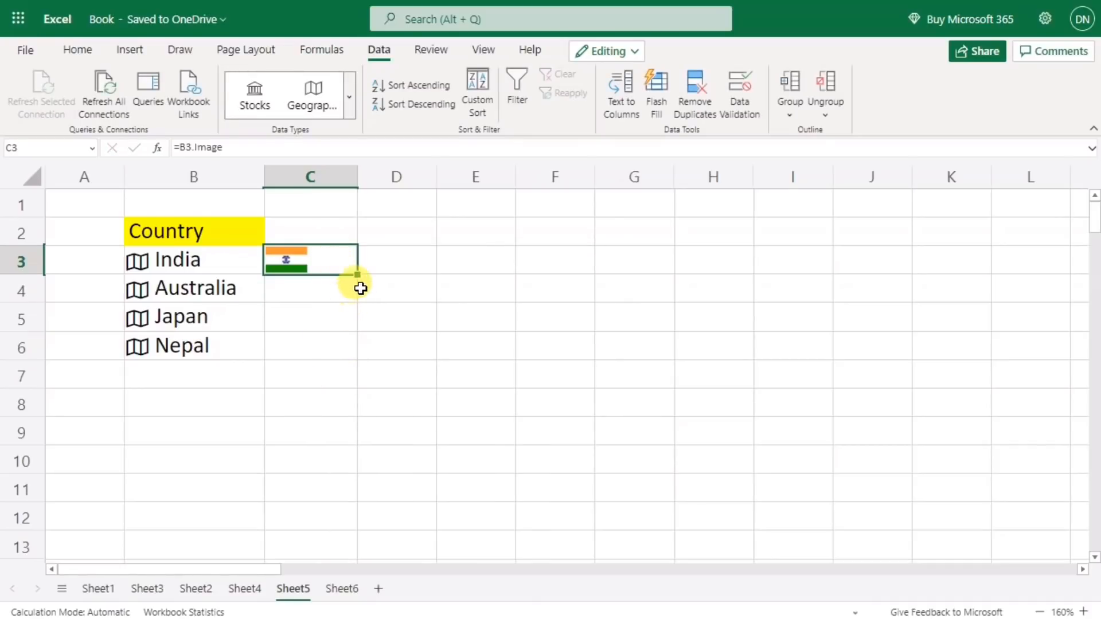
left_click_drag(356, 282, 350, 347)
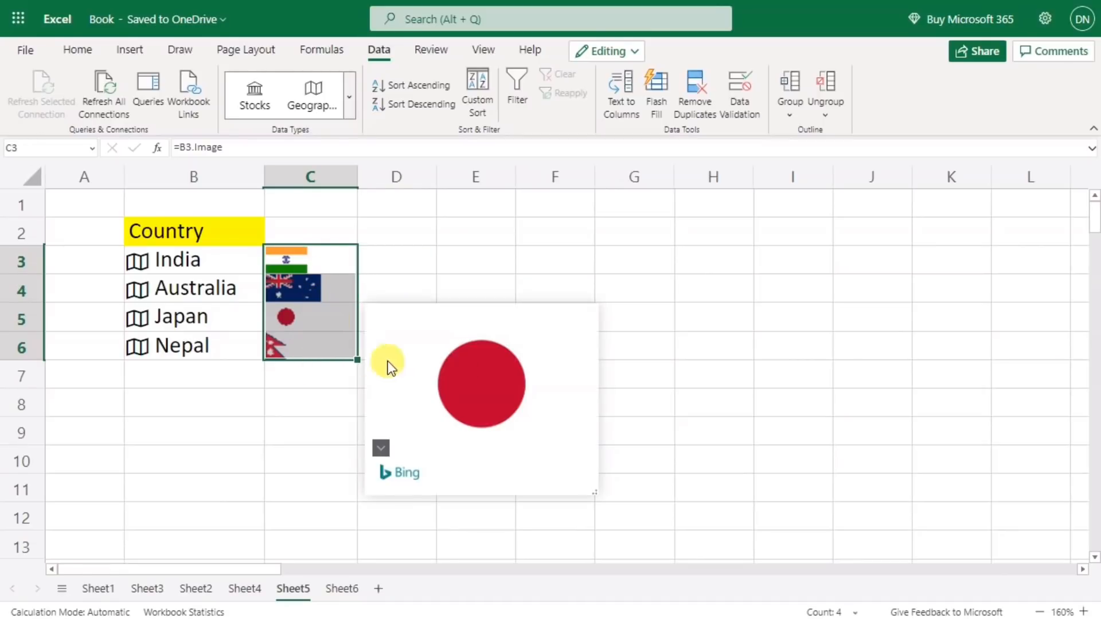
left_click(689, 381)
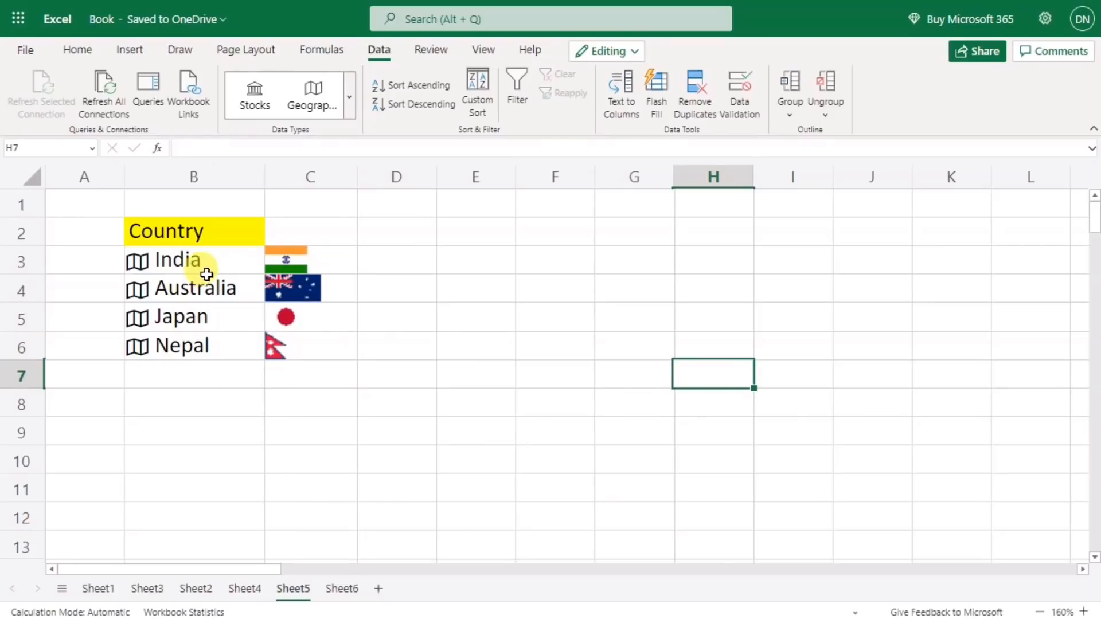
Open the data card for India in B3, browse its available fields, and close the card.
left_click(141, 264)
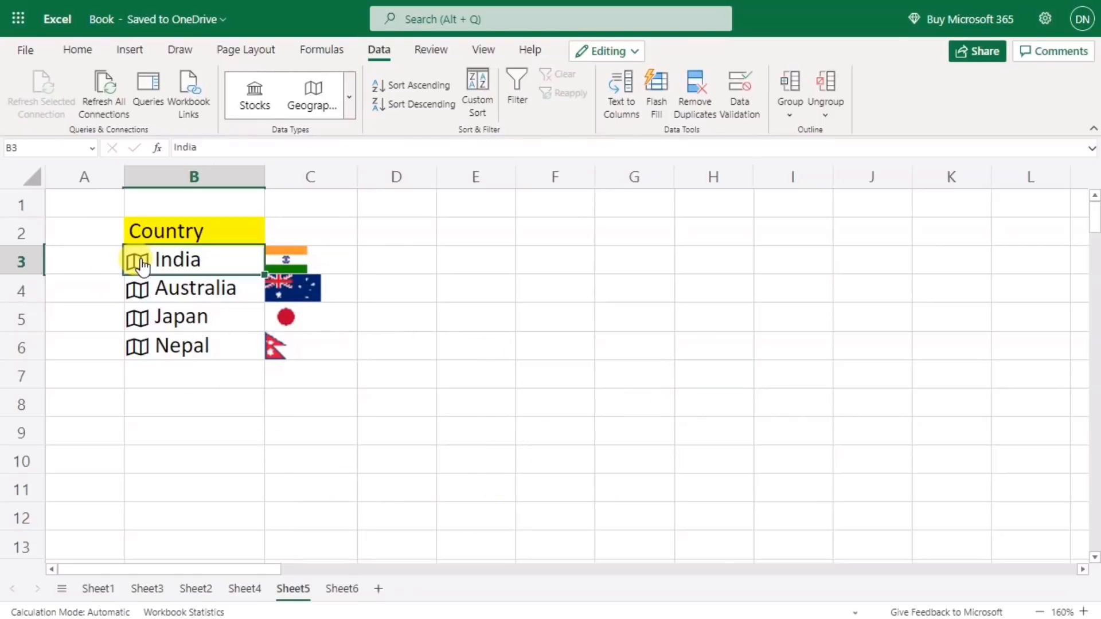
left_click(141, 263)
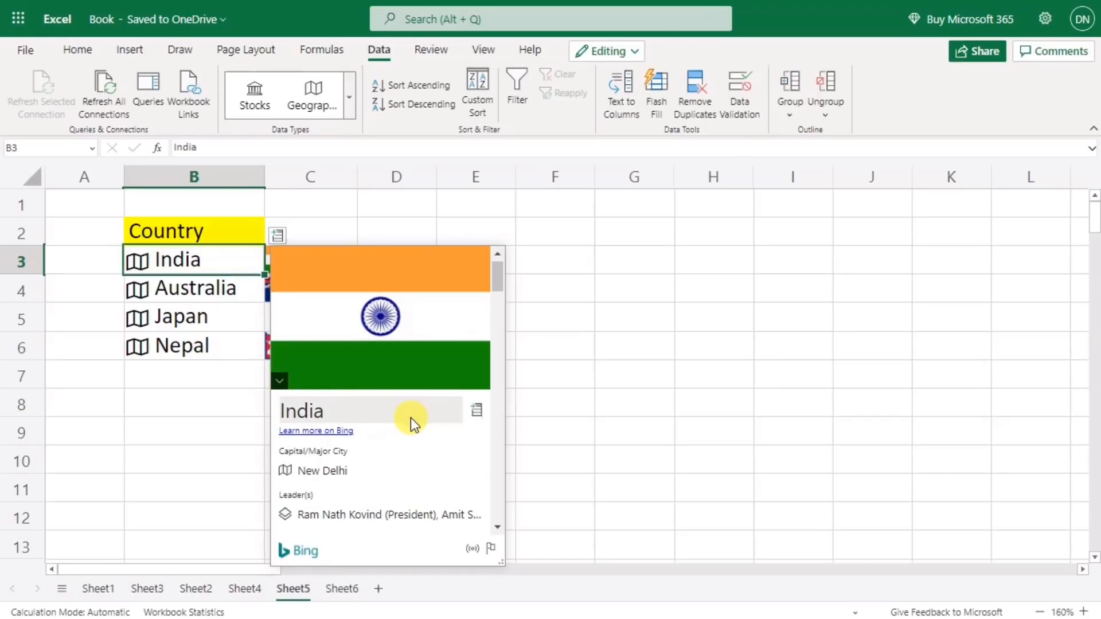
scroll(412, 423, "down", 5)
scroll(411, 418, "down", 8)
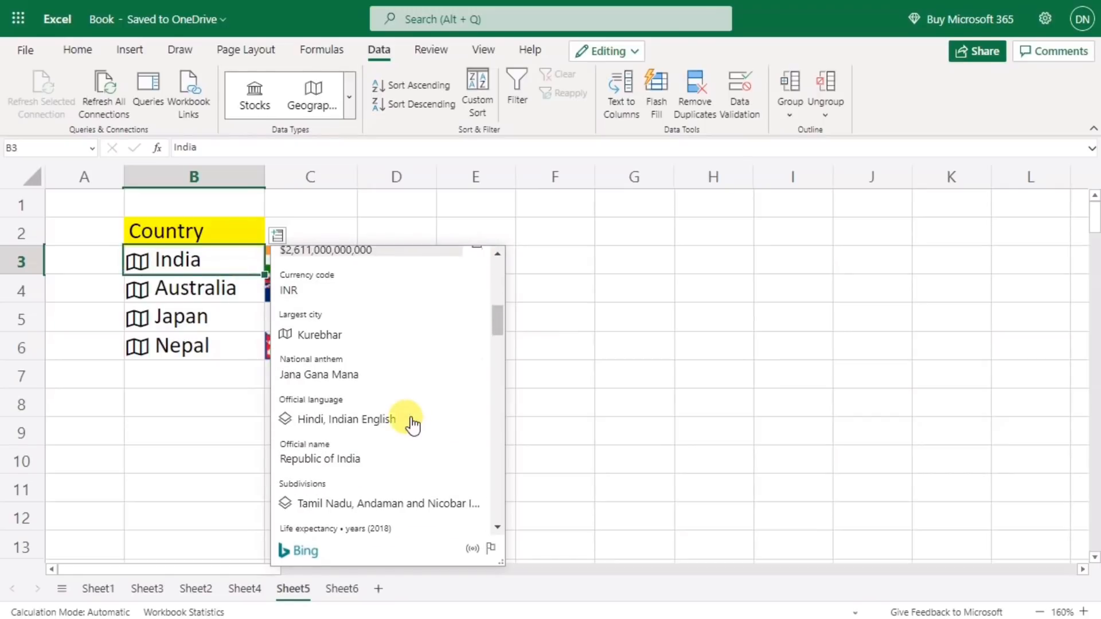
scroll(412, 423, "down", 4)
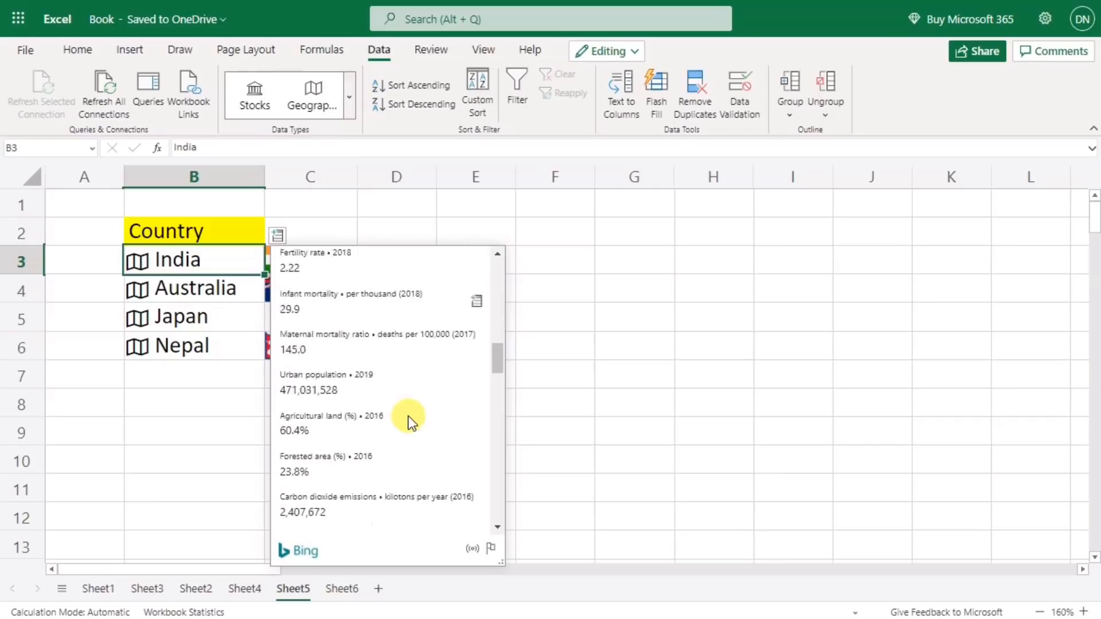
scroll(412, 423, "up", 10)
scroll(411, 423, "up", 5)
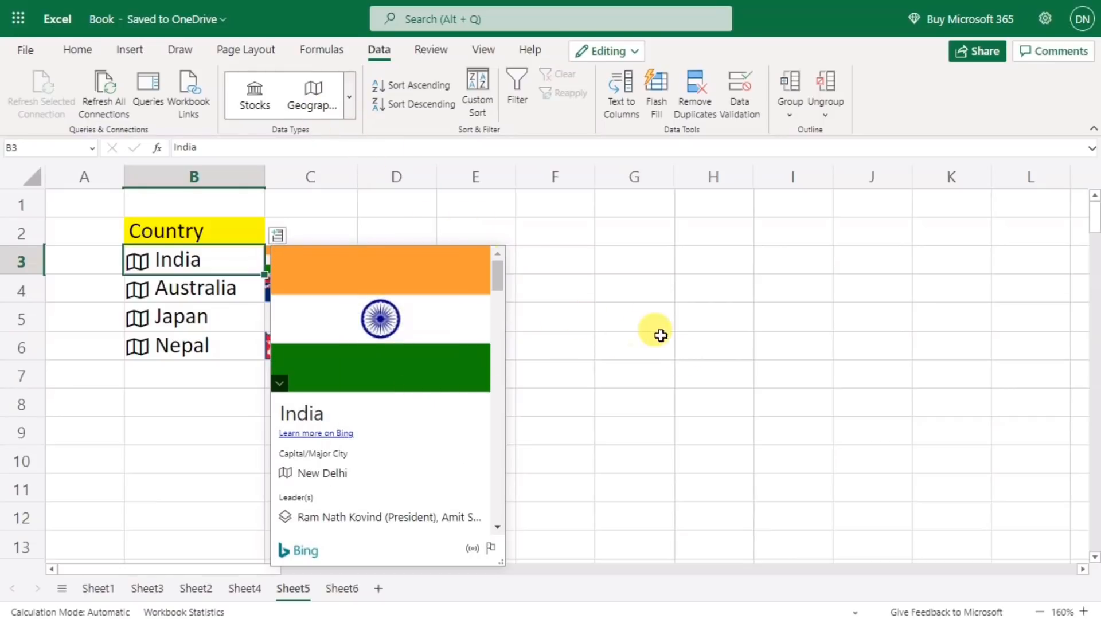
left_click(705, 346)
Enter the formula =B3.[Capital/Major City] in D3 to retrieve the capital of India.
left_click(377, 271)
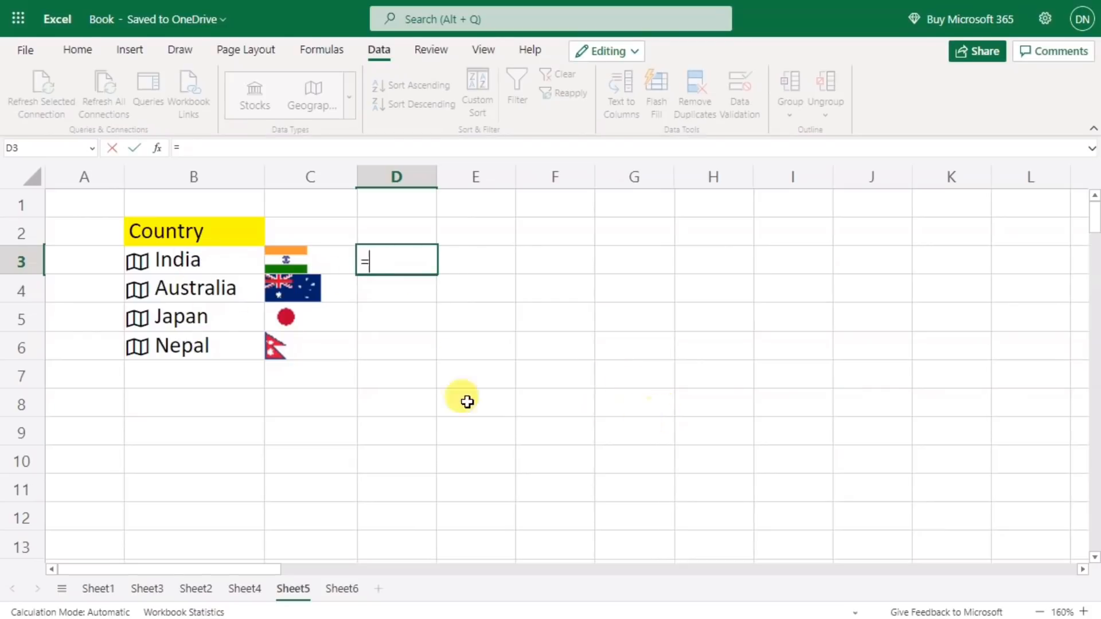
left_click(184, 258)
type(".")
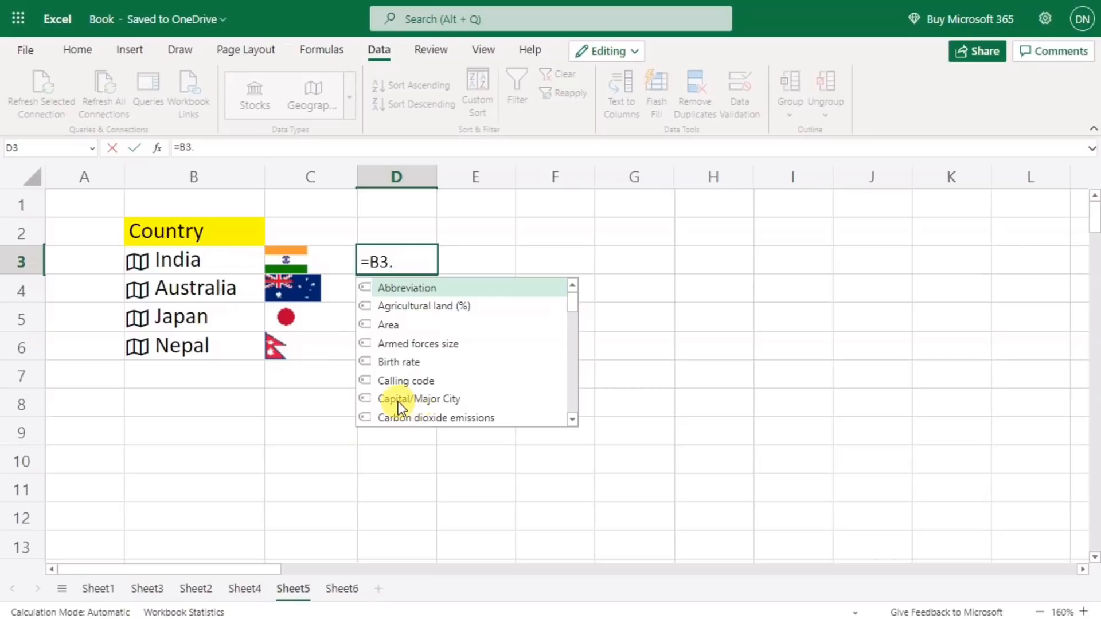
left_click(401, 399)
key("Return")
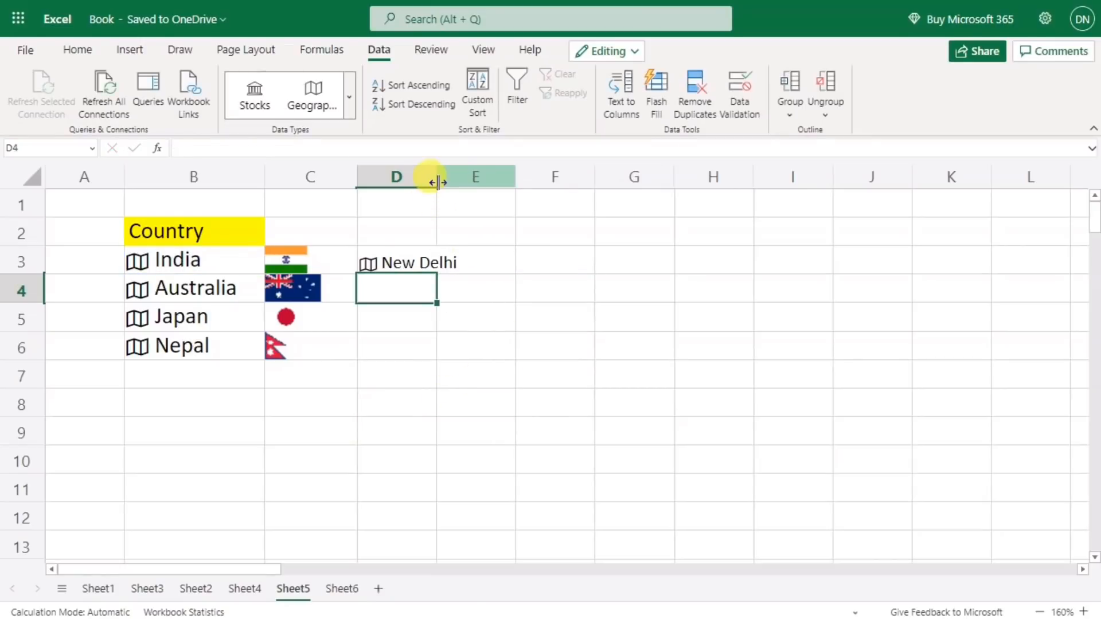
Widen column D and fill the capital city formula from D3 down to D6.
left_click_drag(437, 182, 476, 193)
left_click(470, 267)
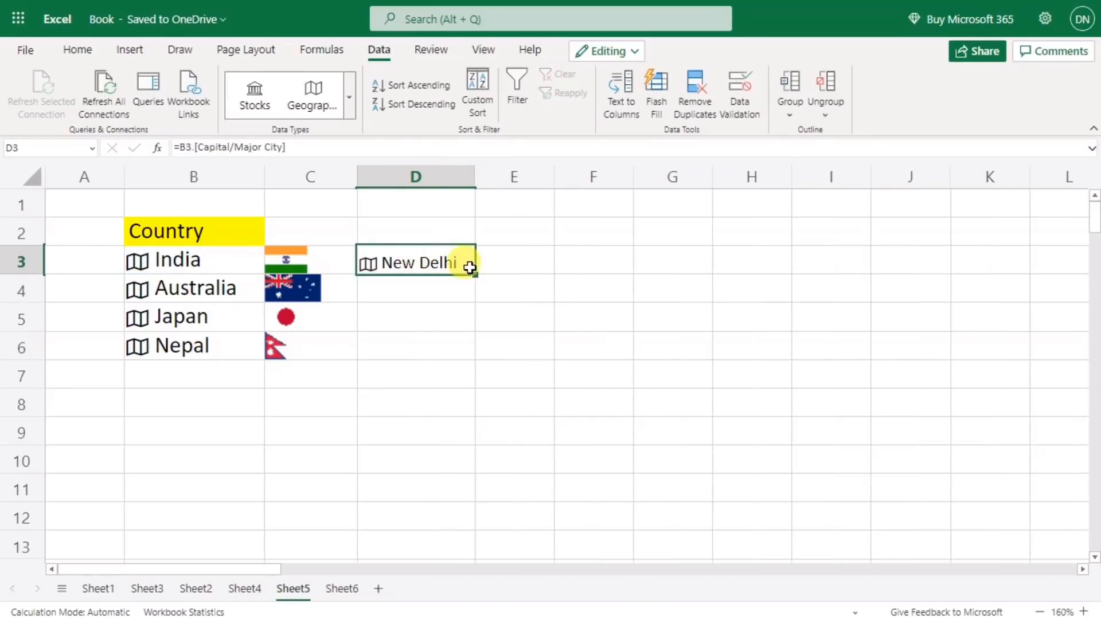
left_click_drag(475, 275, 471, 351)
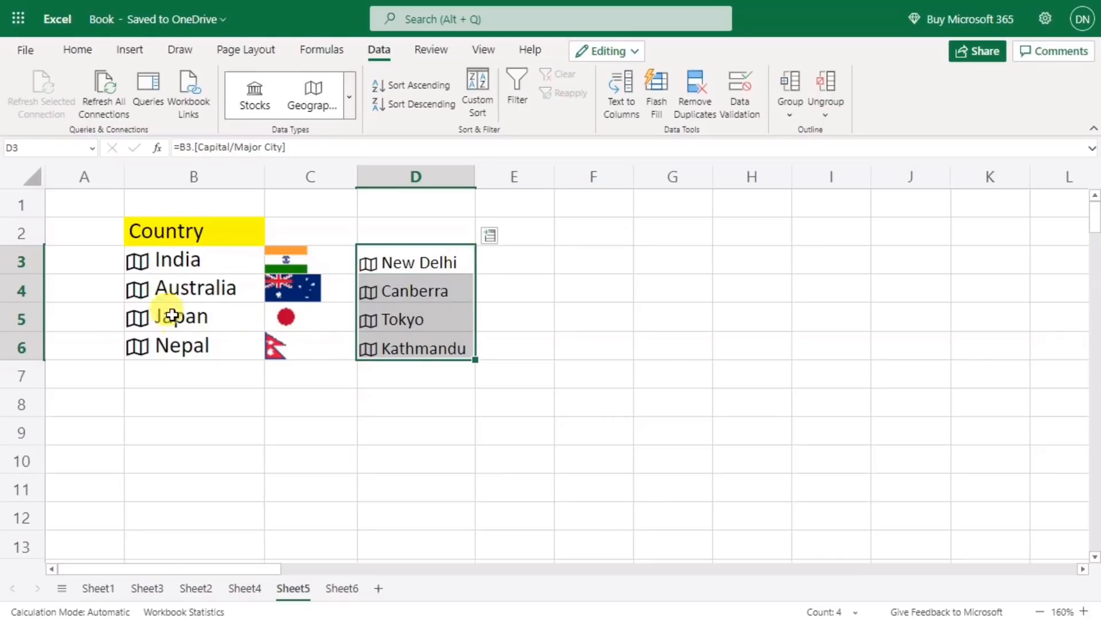
Enter the formula =D3.Area in E3 to retrieve the area of the capital in D3.
left_click(517, 260)
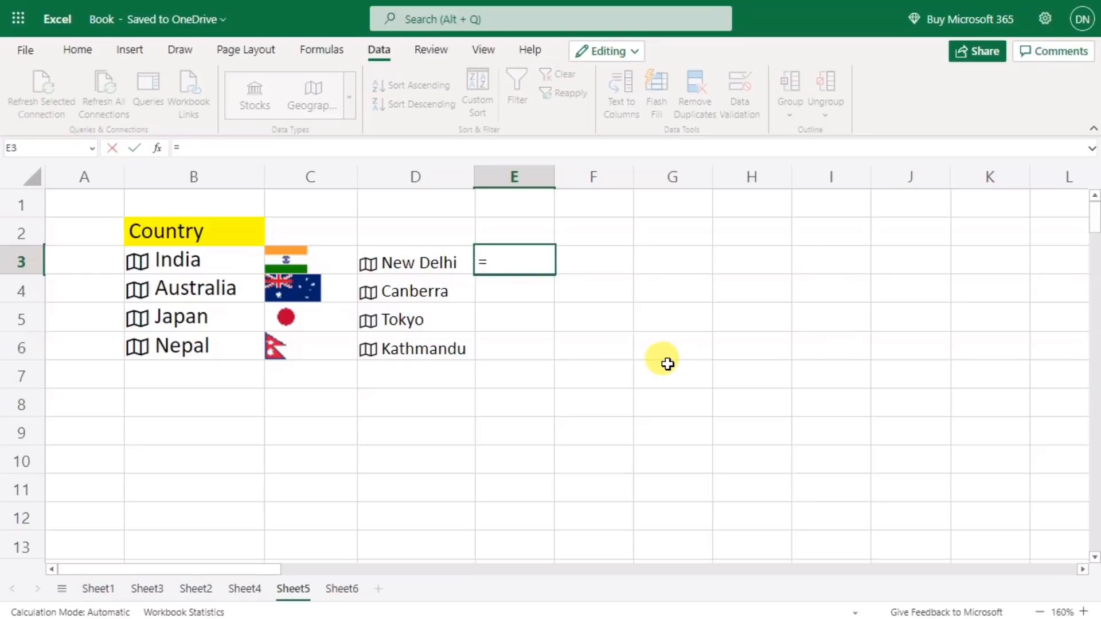
left_click(418, 261)
type(".")
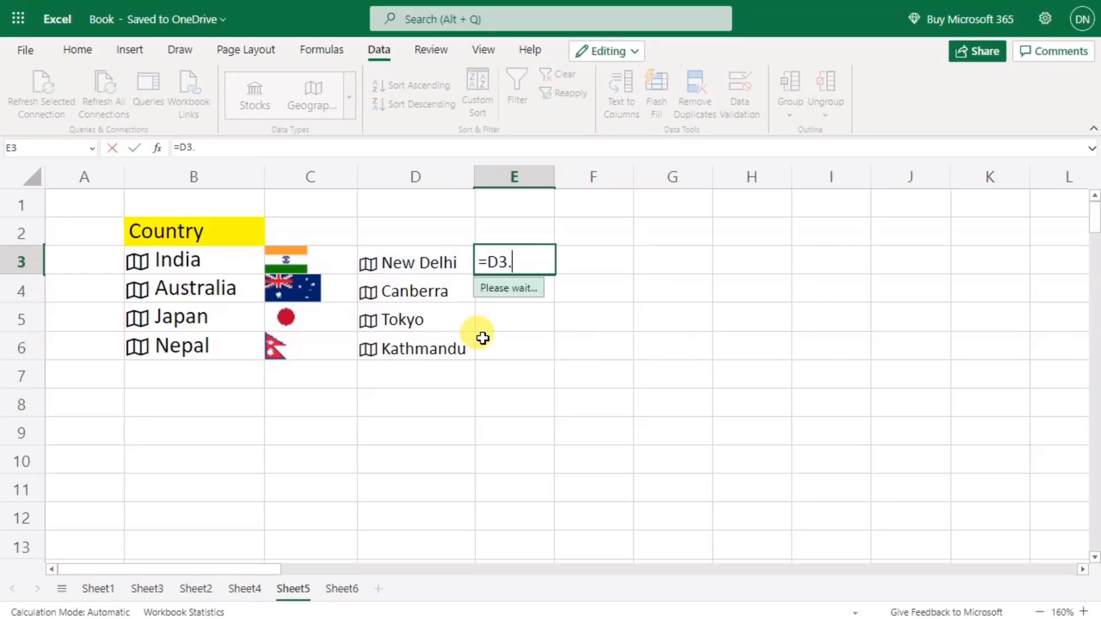
type("Area")
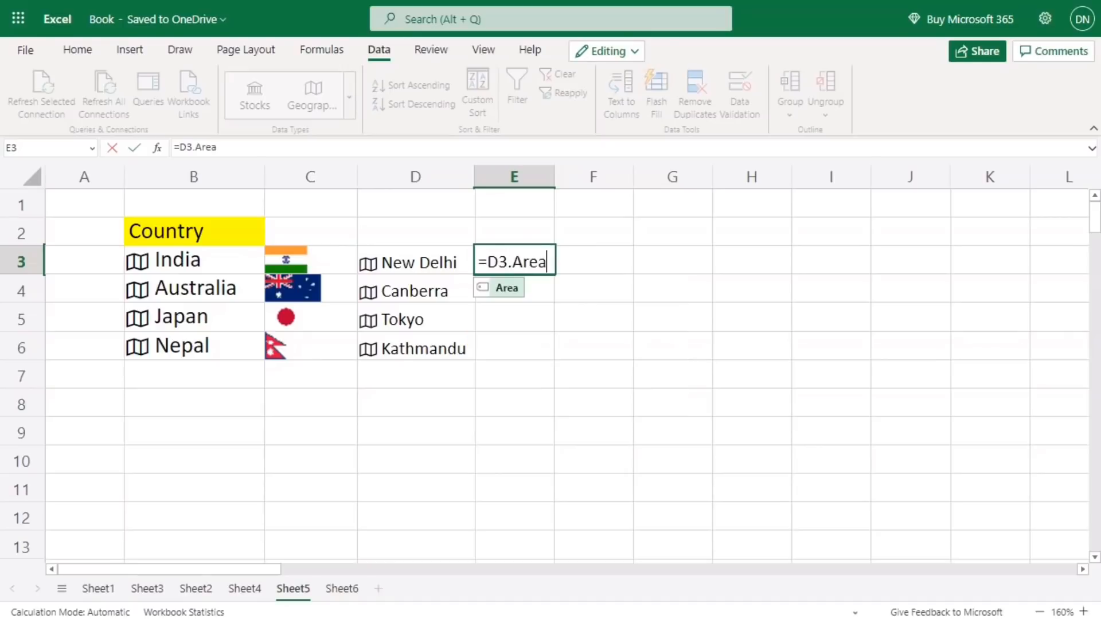
key("Return")
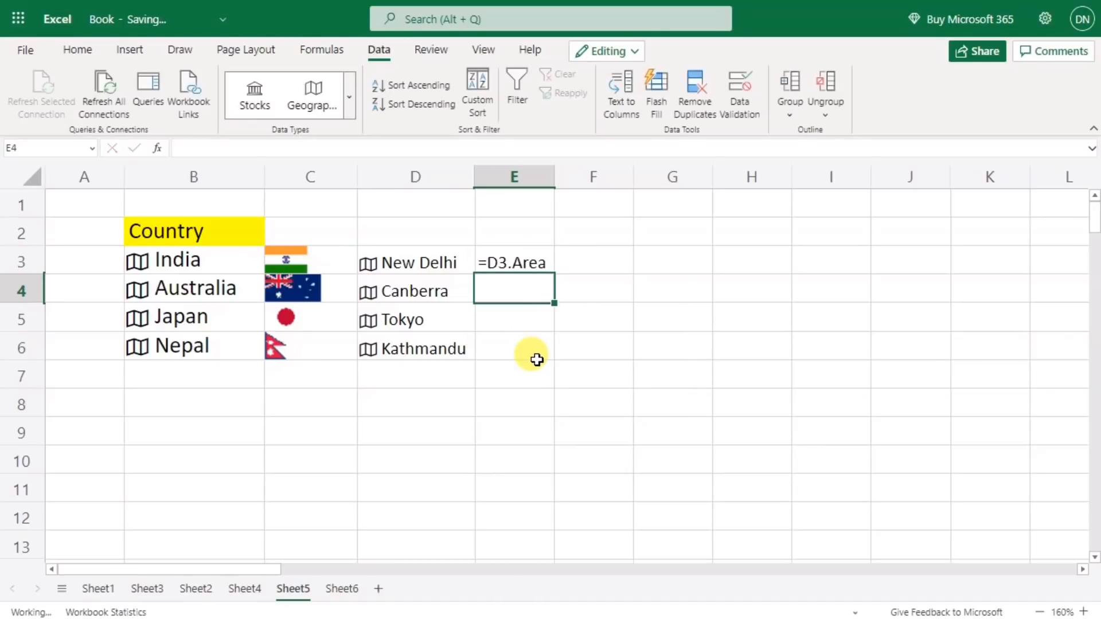
Set the formula in E3 to =D3.Population to retrieve the population of the capital in D3.
left_click(535, 262)
double_click(535, 263)
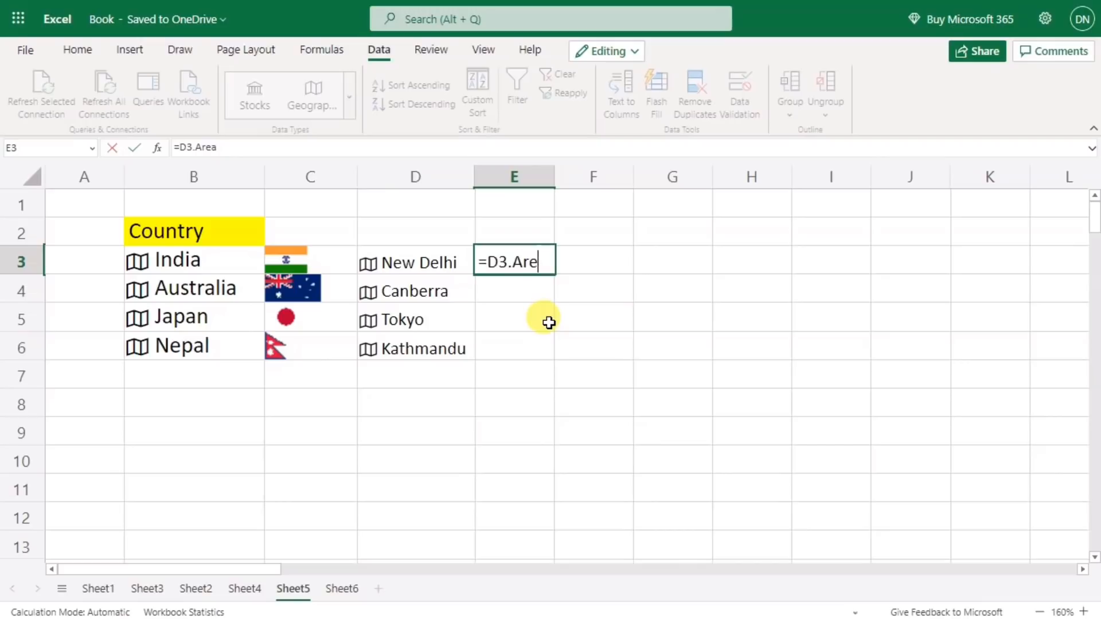
key("BackSpace")
key("BackSpace")
key("BackSpace")
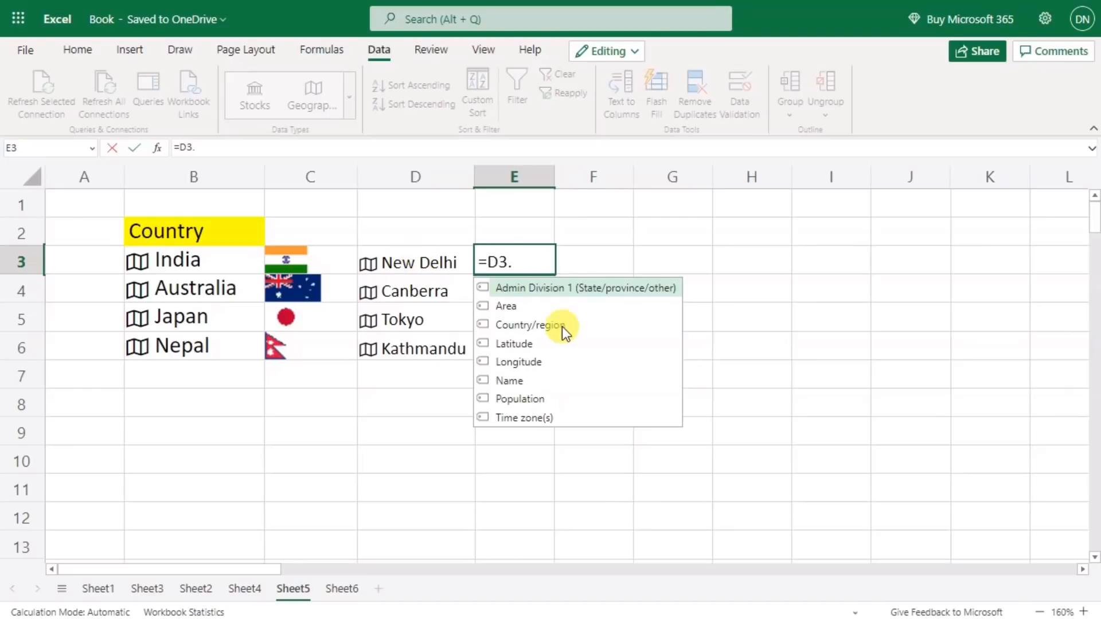
left_click(511, 400)
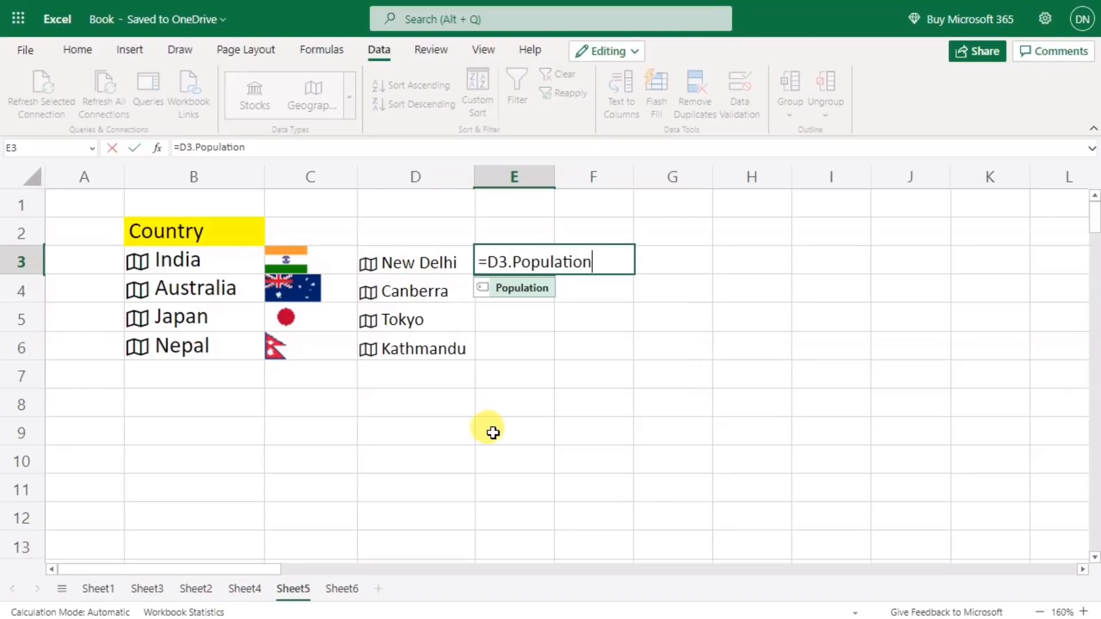
key("Return")
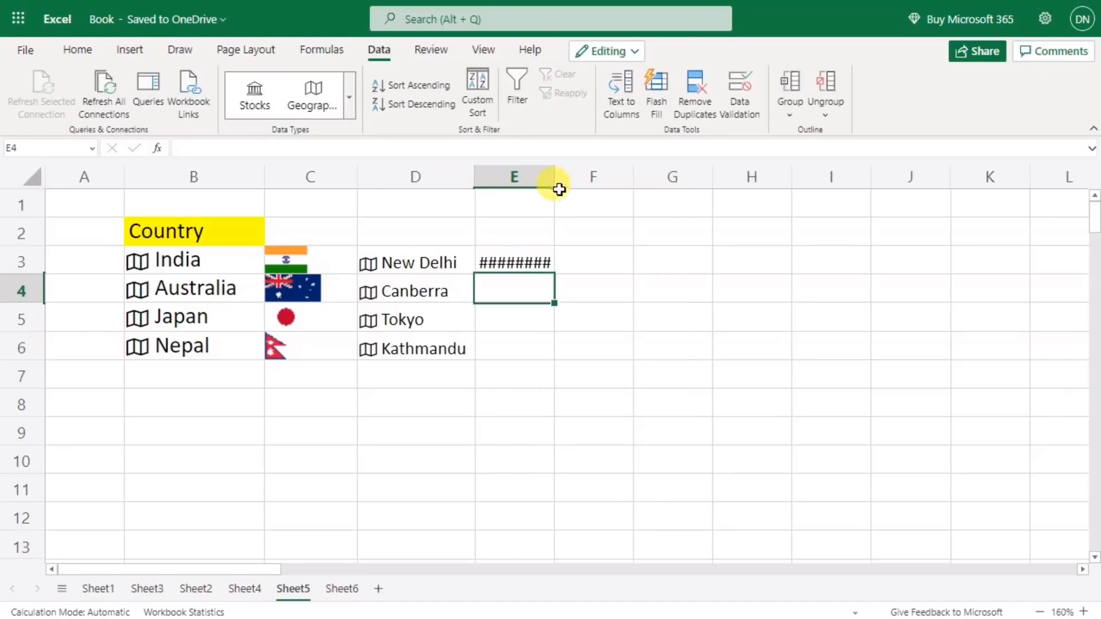
Widen column E and fill the capital population formula from E3 down to E6.
left_click_drag(555, 177, 580, 188)
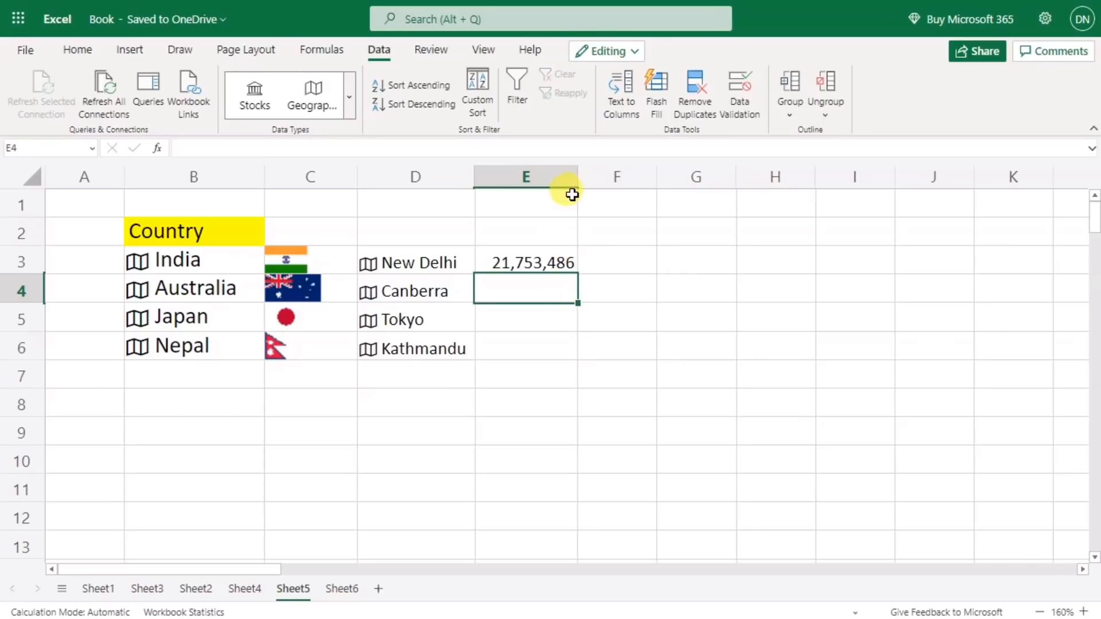
left_click(551, 262)
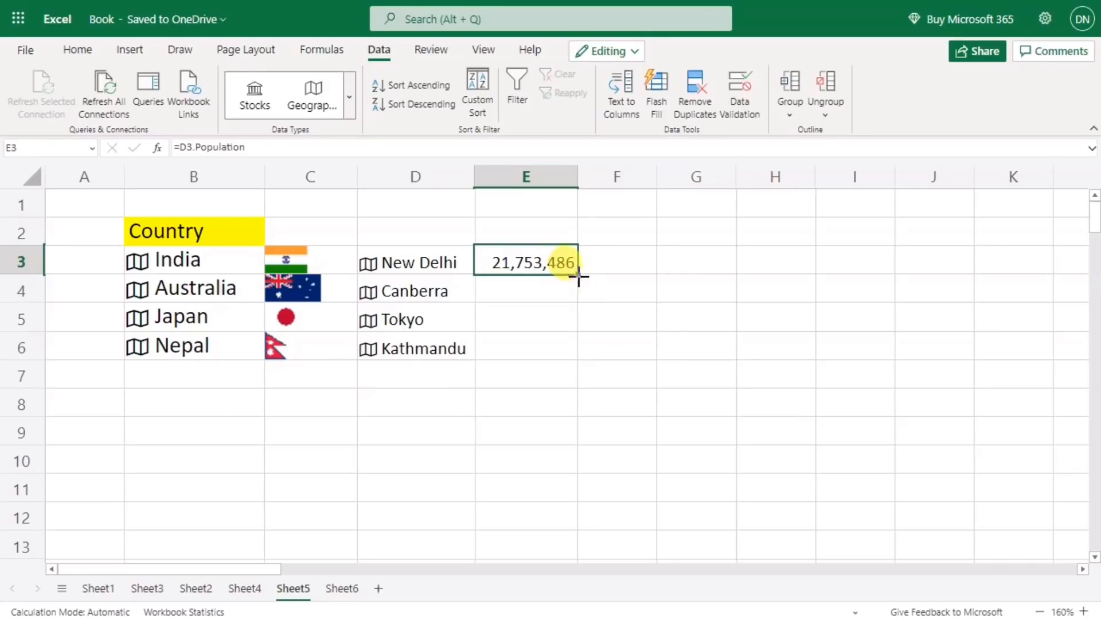
left_click_drag(577, 276, 575, 337)
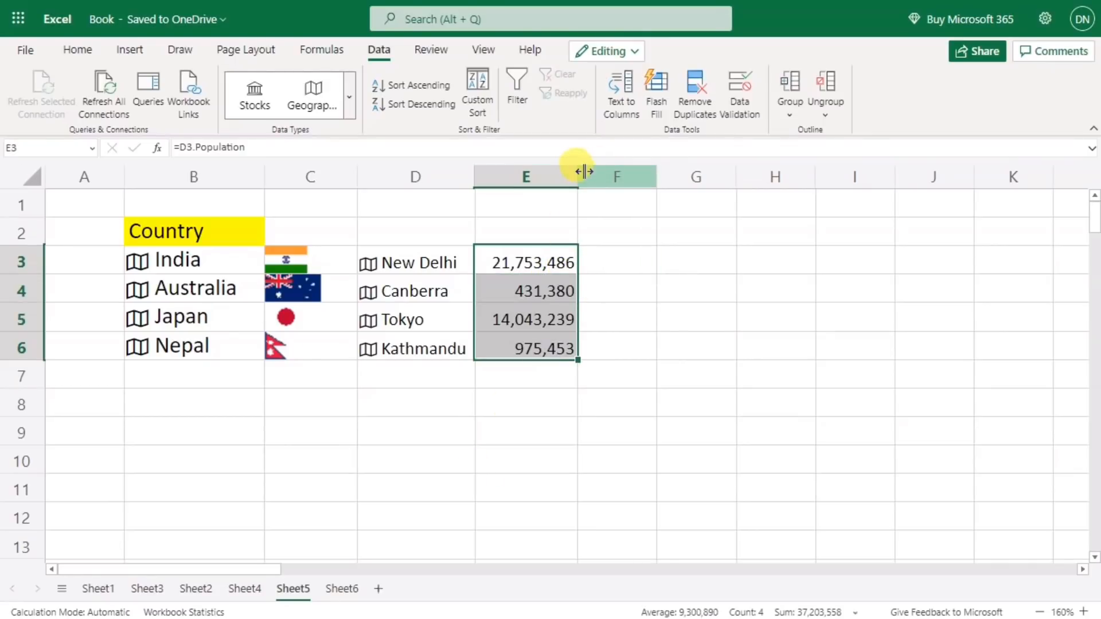
left_click_drag(580, 171, 583, 172)
Enter the formula =B3.Population in F3 to retrieve the population of India.
left_click(634, 261)
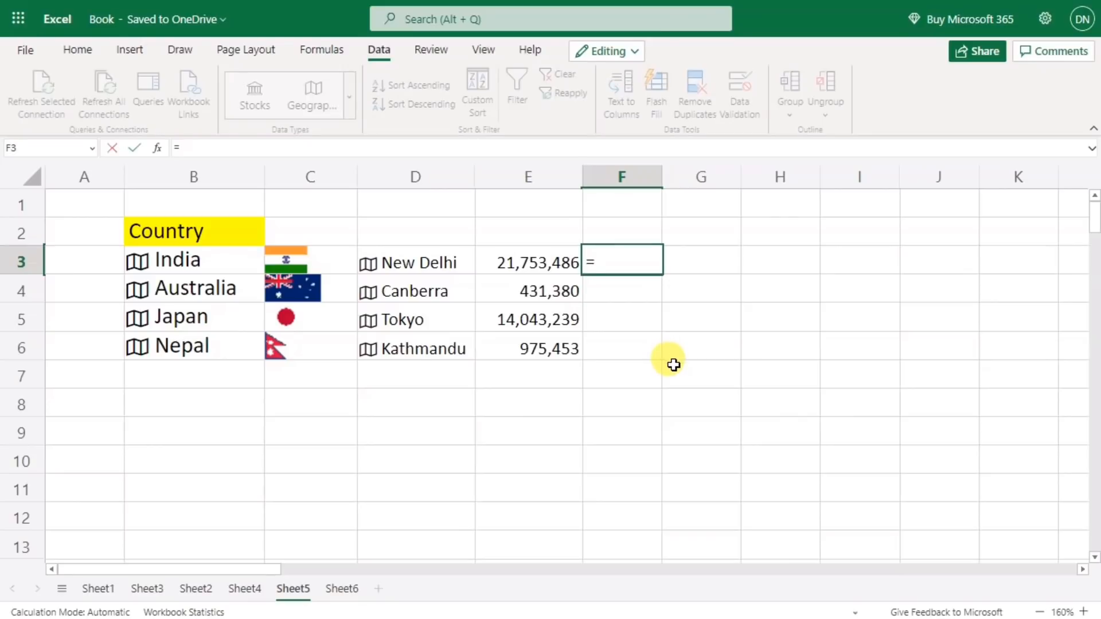
type("=")
left_click(208, 261)
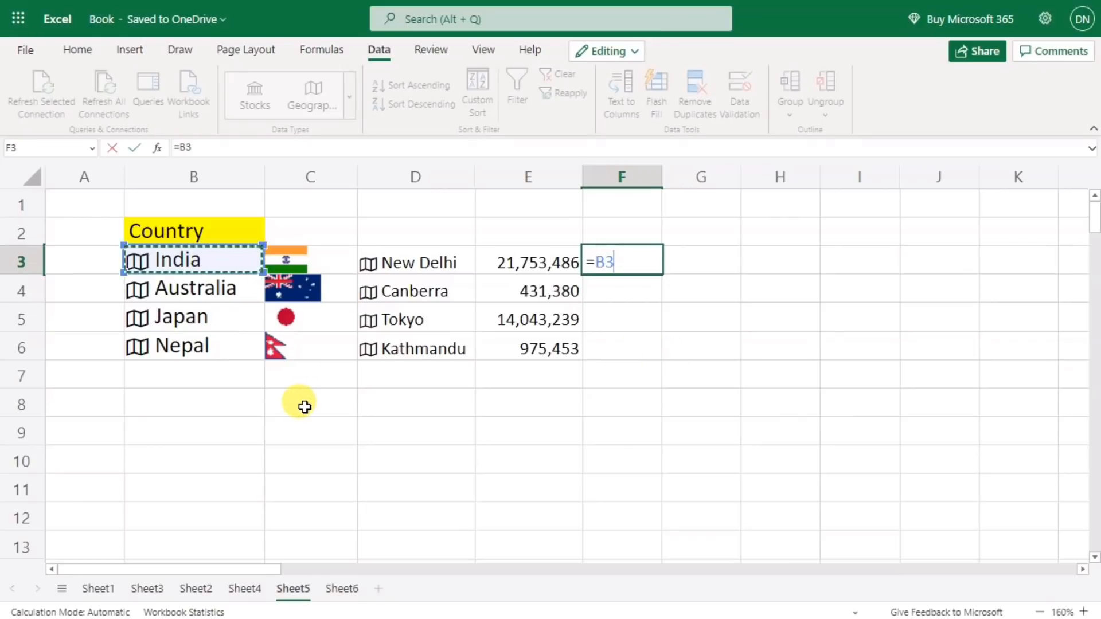
type(".")
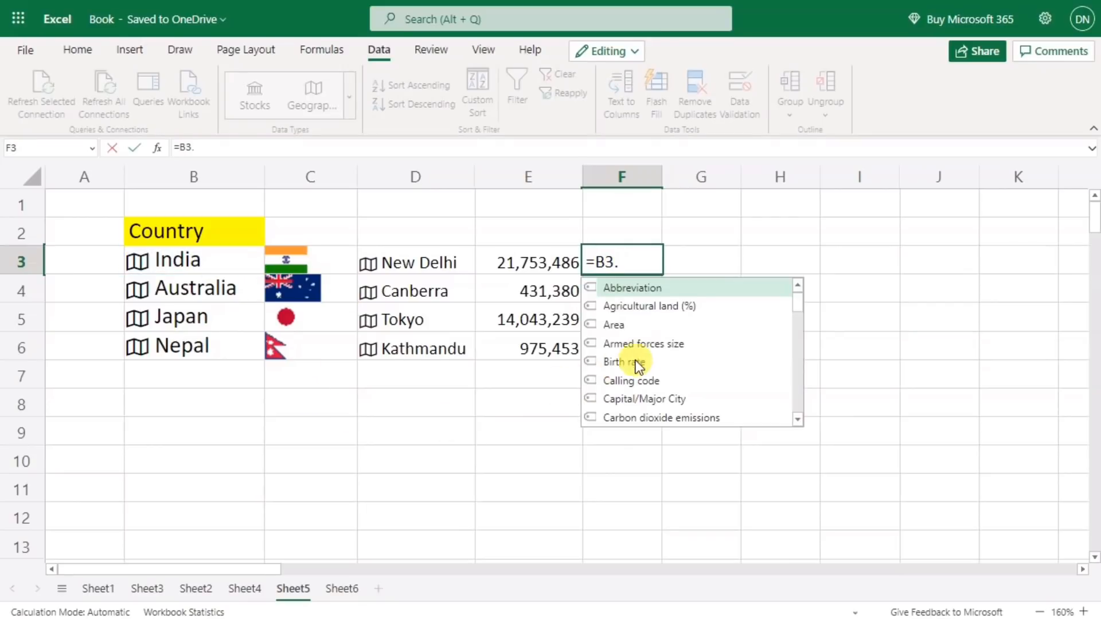
scroll(635, 363, "down", 5)
scroll(673, 358, "down", 7)
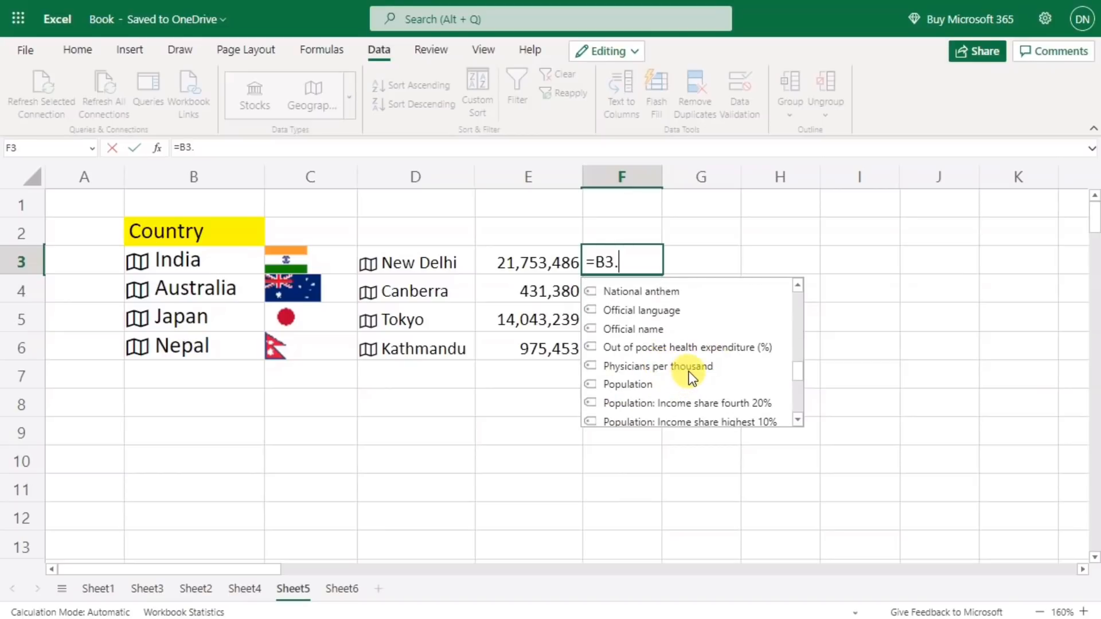
scroll(689, 371, "down", 3)
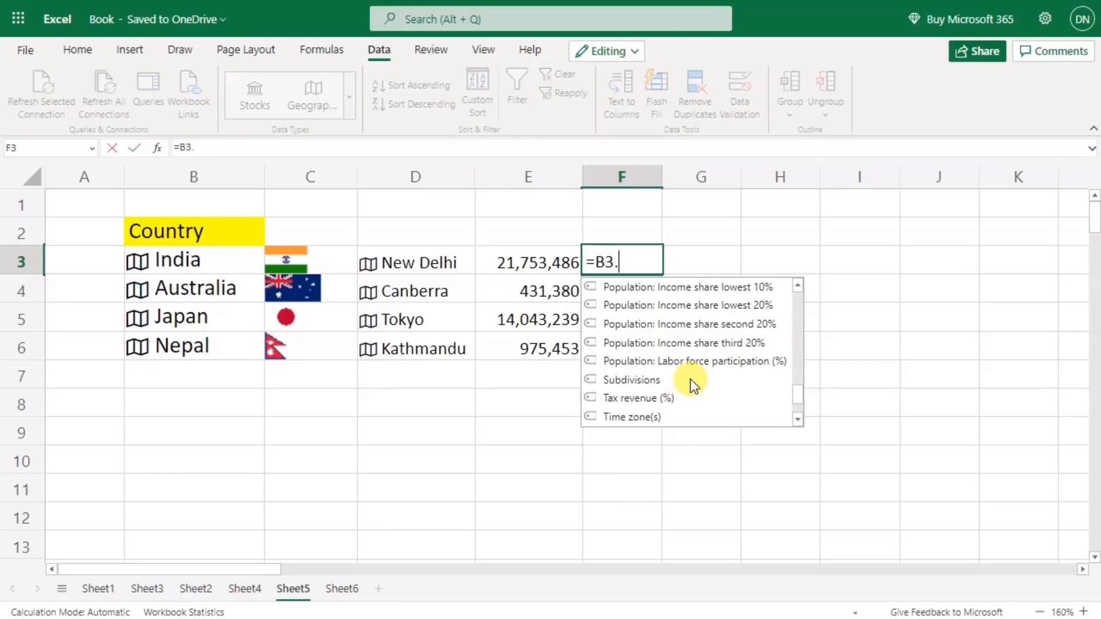
scroll(691, 379, "down", 3)
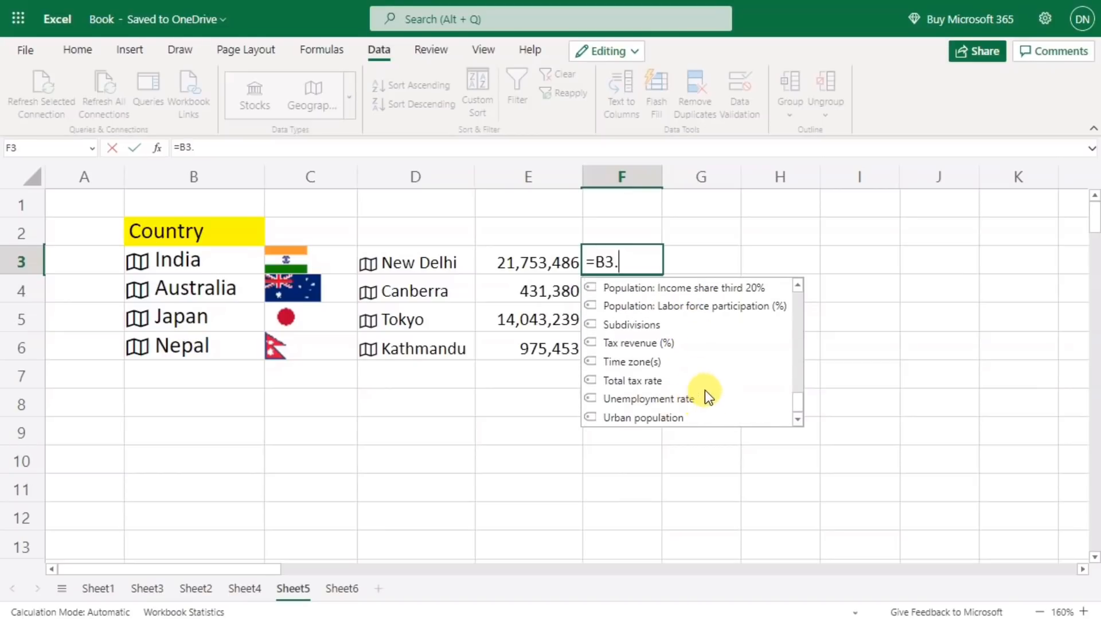
scroll(710, 400, "up", 15)
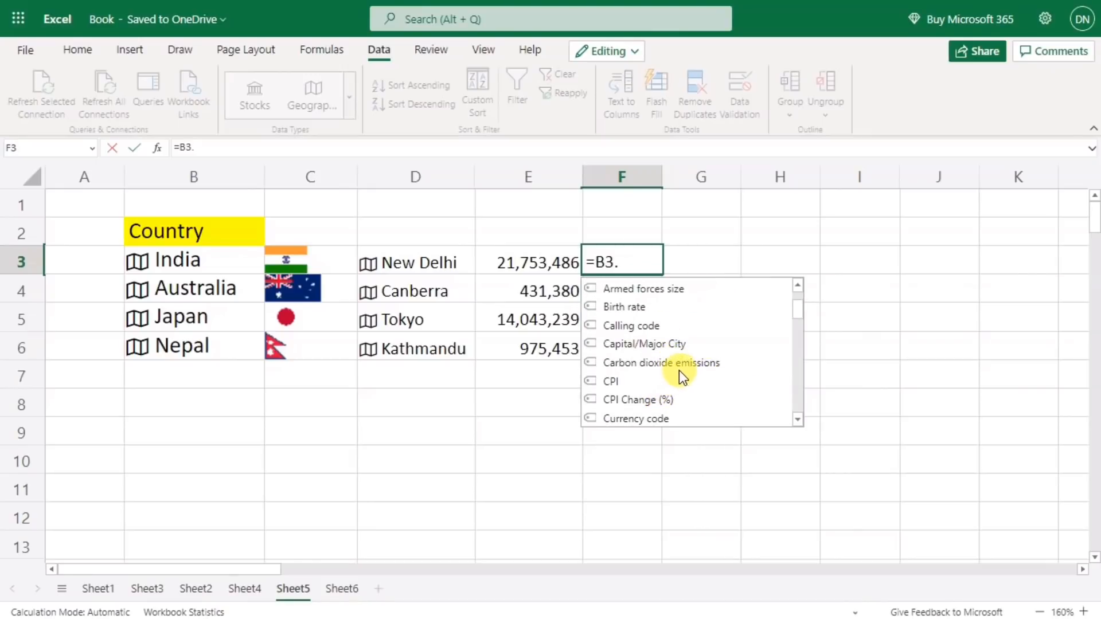
scroll(679, 370, "down", 4)
scroll(678, 371, "down", 3)
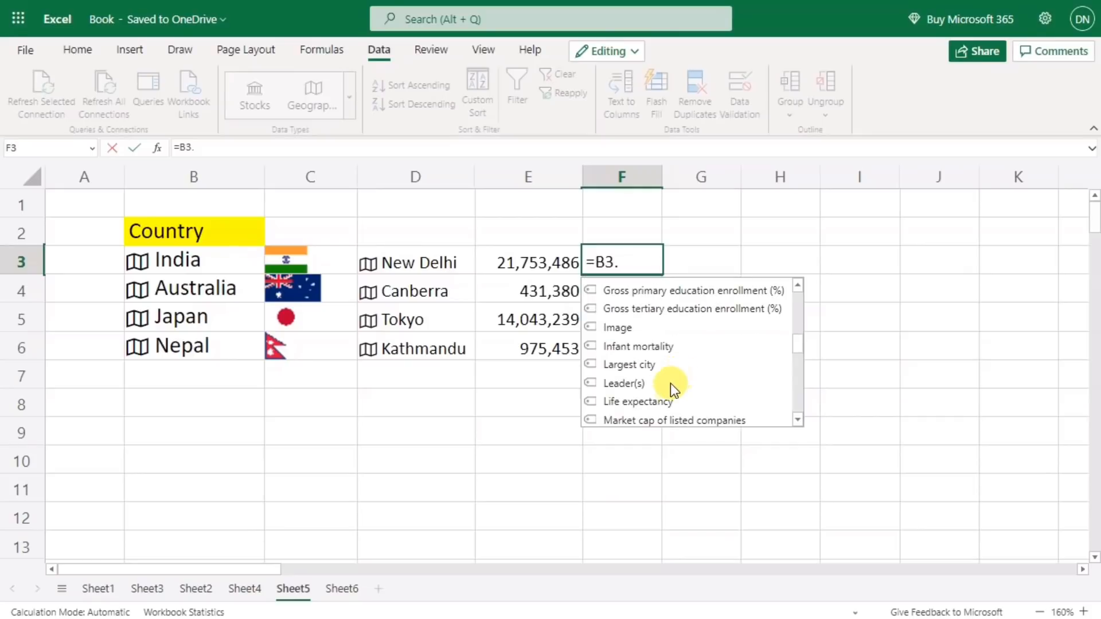
scroll(653, 410, "down", 3)
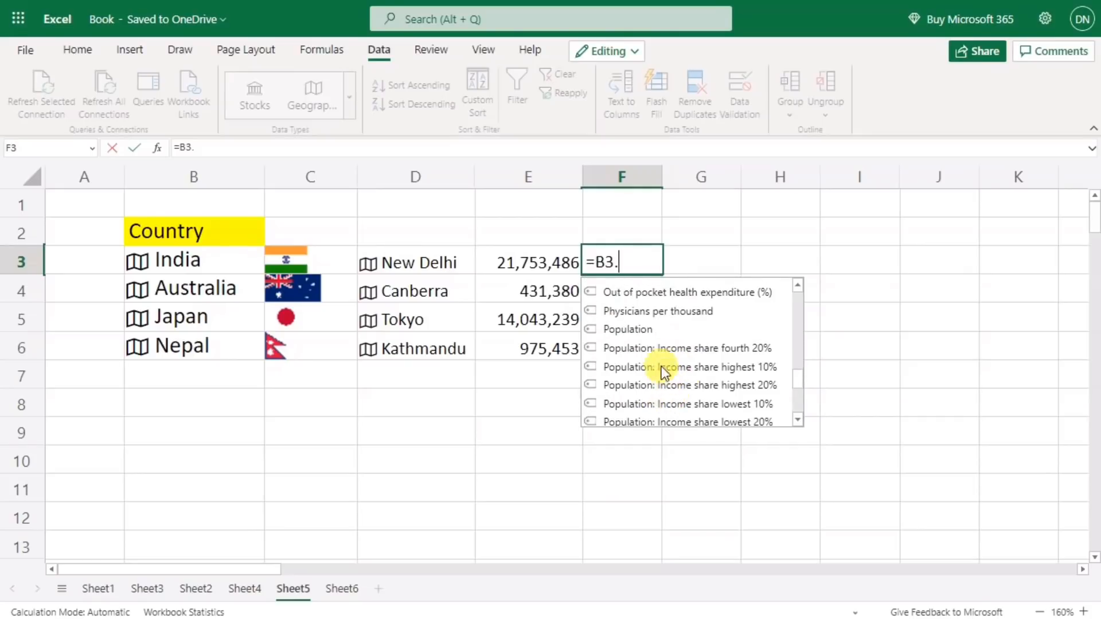
left_click(635, 325)
key("Return")
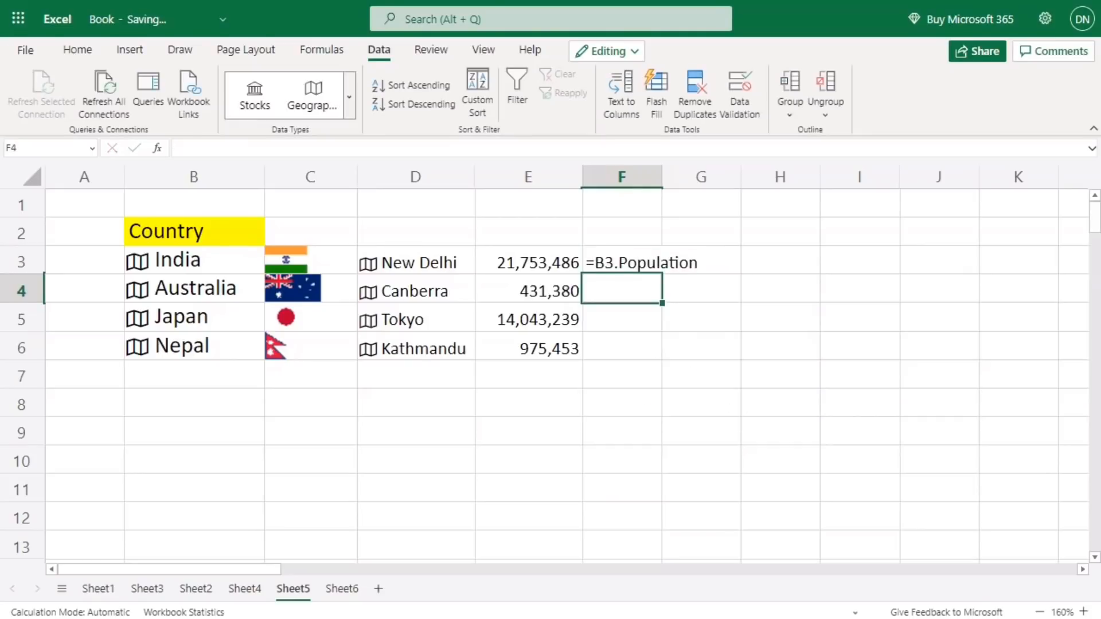
Widen column F and fill the country population formula from F3 down to F6.
left_click_drag(663, 182, 734, 189)
left_click(716, 269)
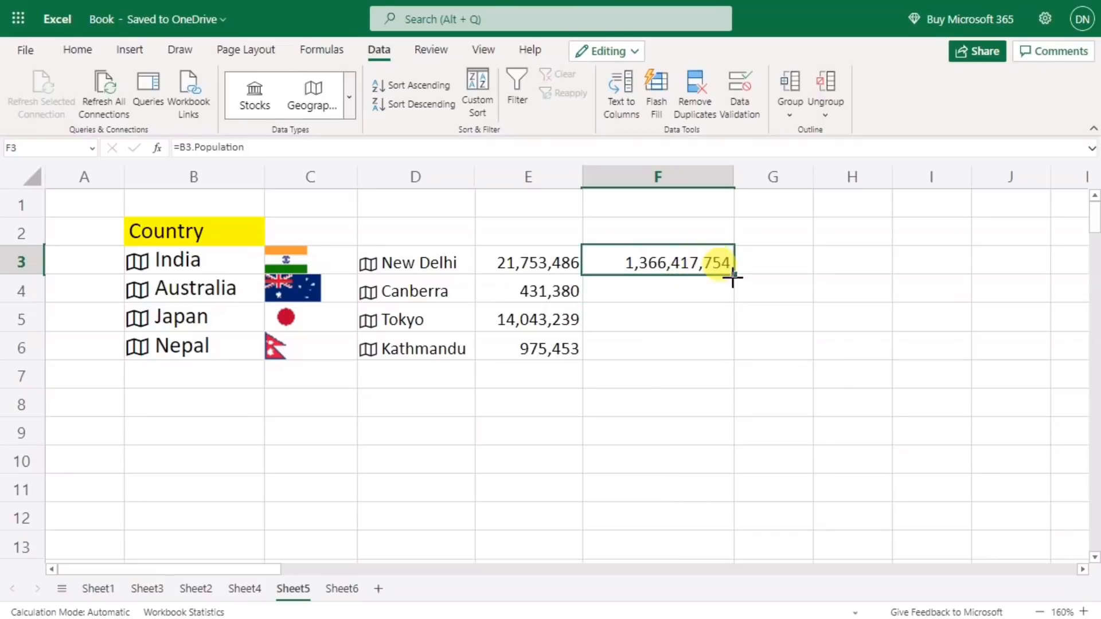
left_click_drag(733, 276, 716, 351)
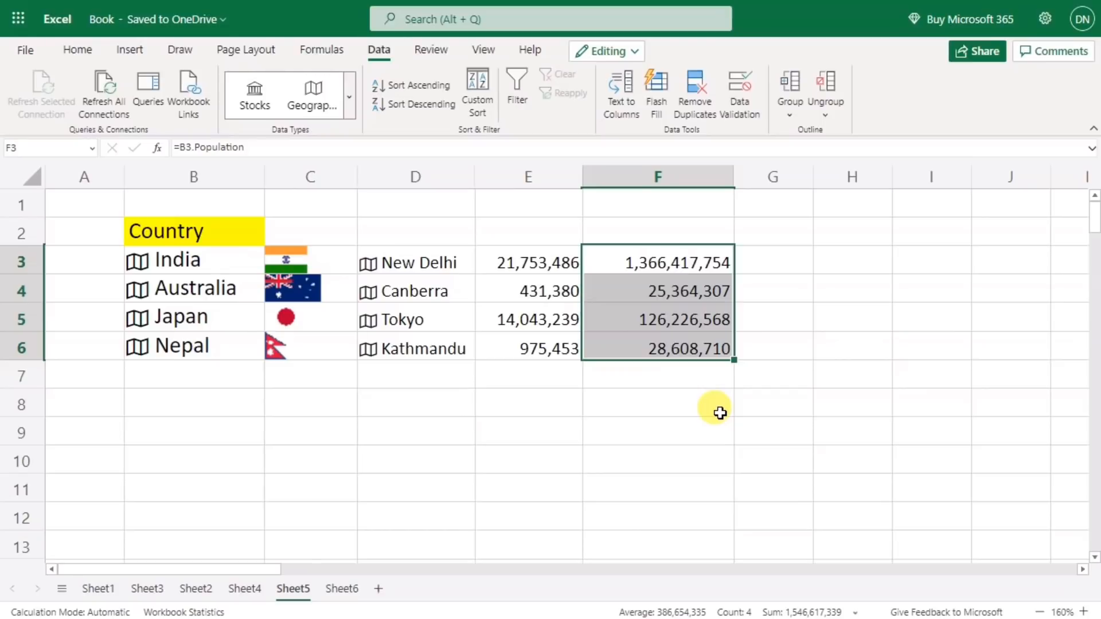
On Sheet6, convert the city names in B3:B7 to the Geography data type.
left_click(342, 590)
left_click(185, 276)
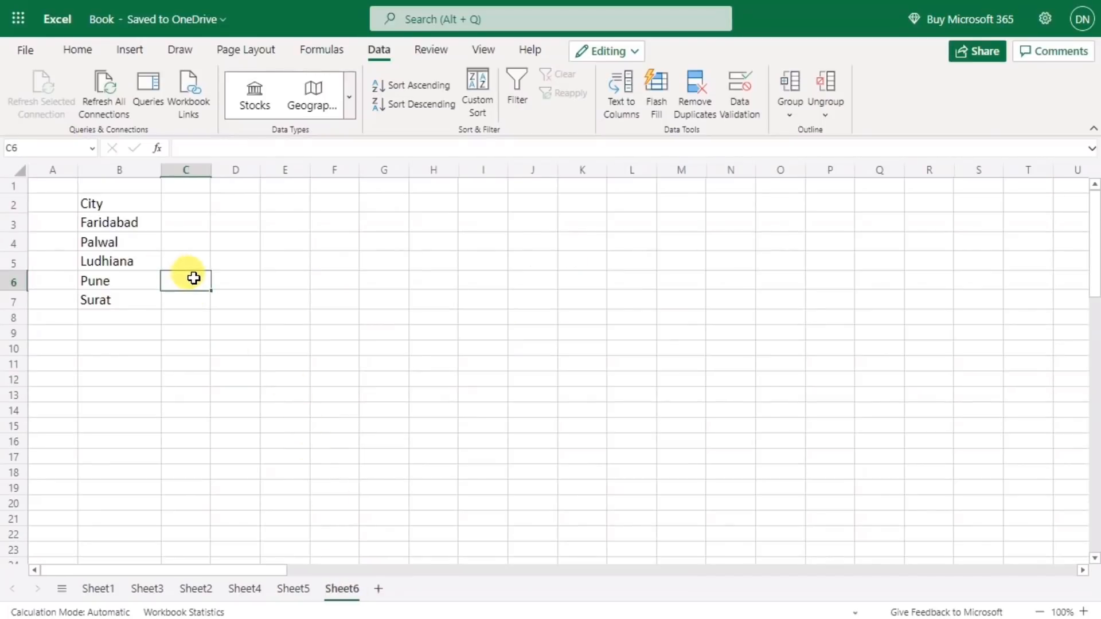
scroll(211, 304, "up", 5)
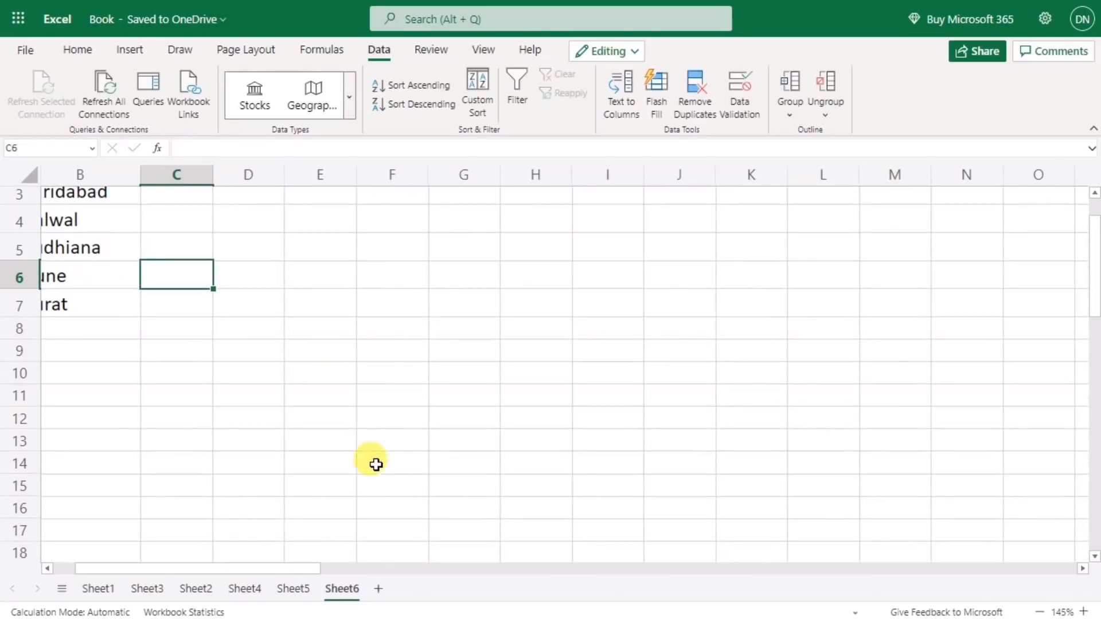
left_click_drag(297, 569, 215, 569)
scroll(179, 324, "up", 2)
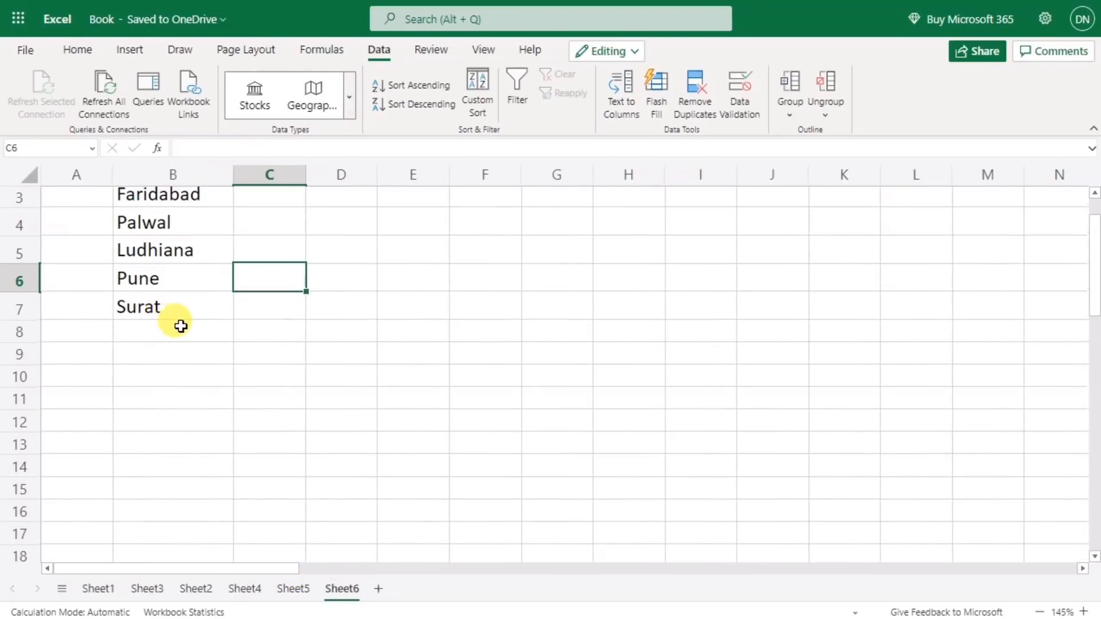
left_click(285, 250)
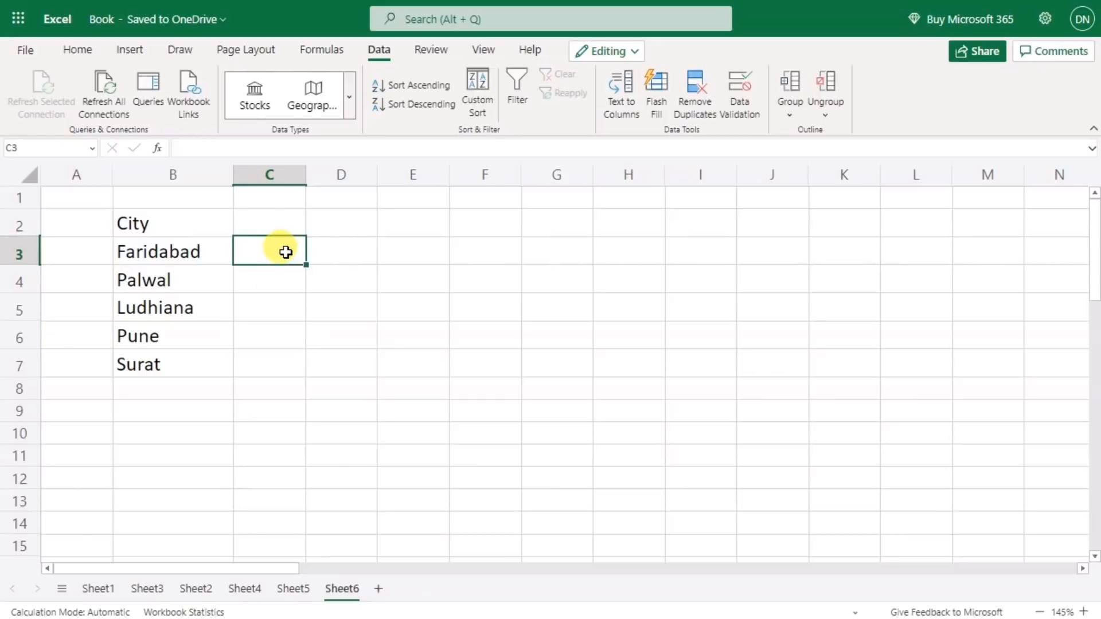
left_click_drag(185, 259, 179, 351)
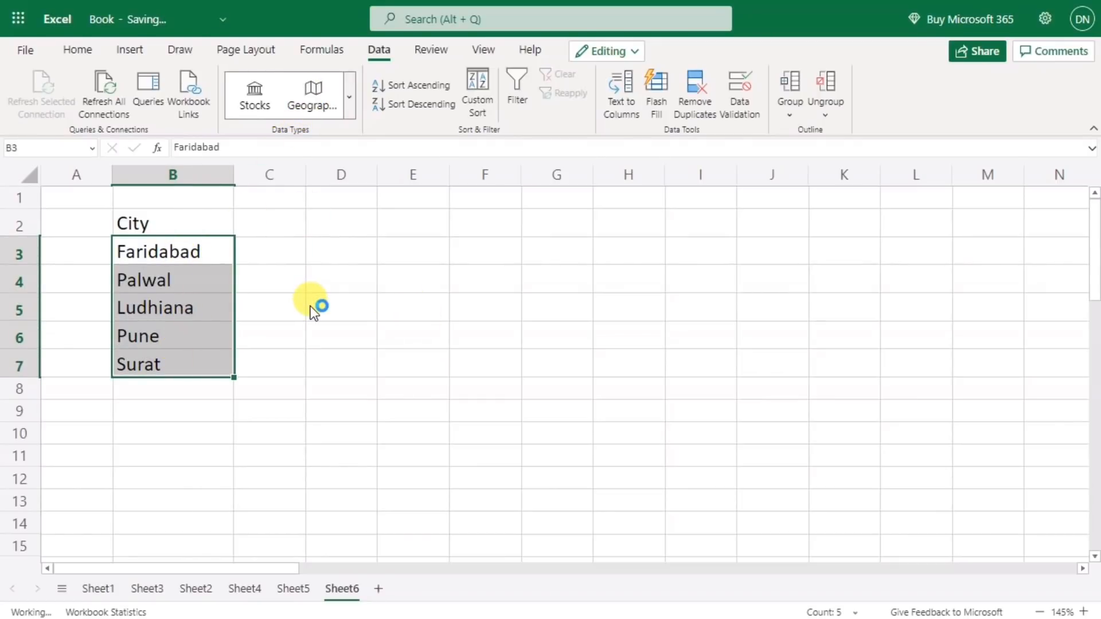
left_click(407, 472)
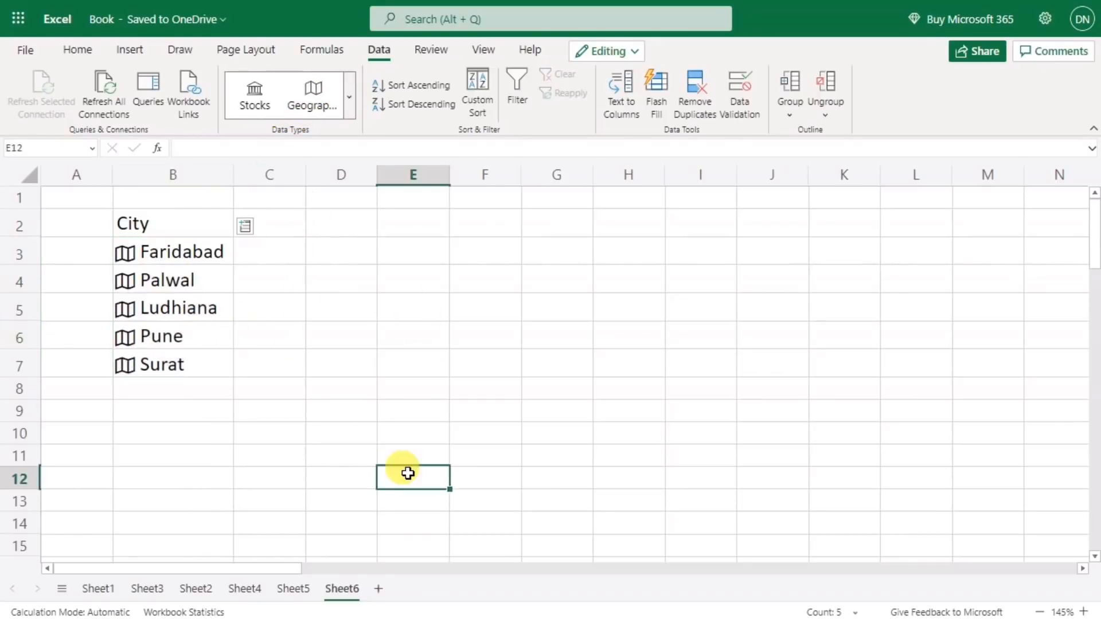
Examine the Geography data cards of Faridabad and Palwal.
left_click(129, 260)
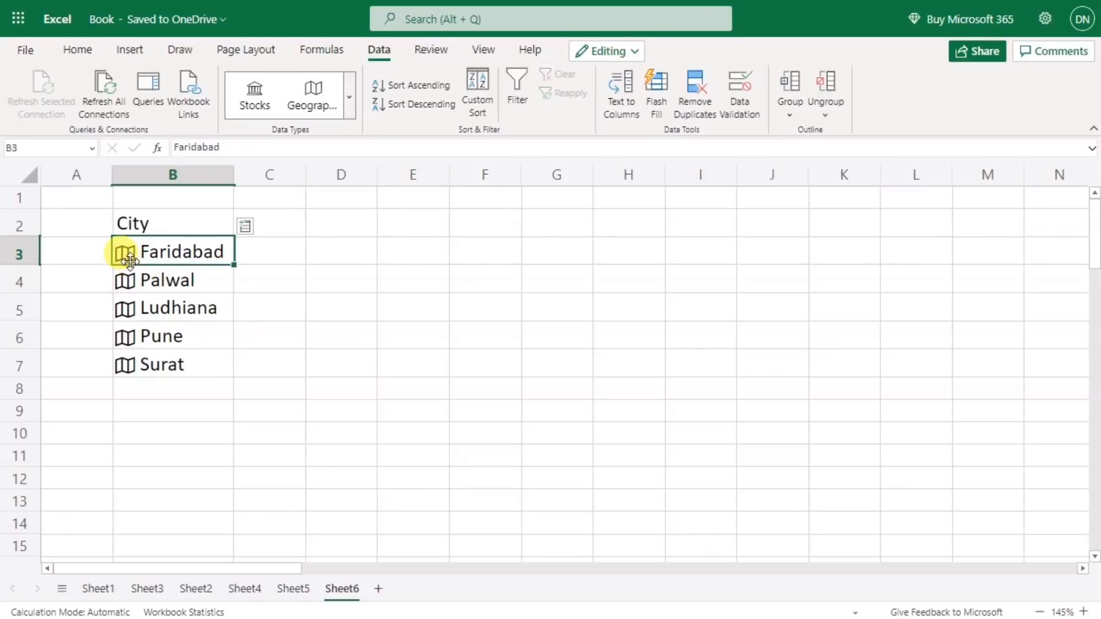
left_click(126, 261)
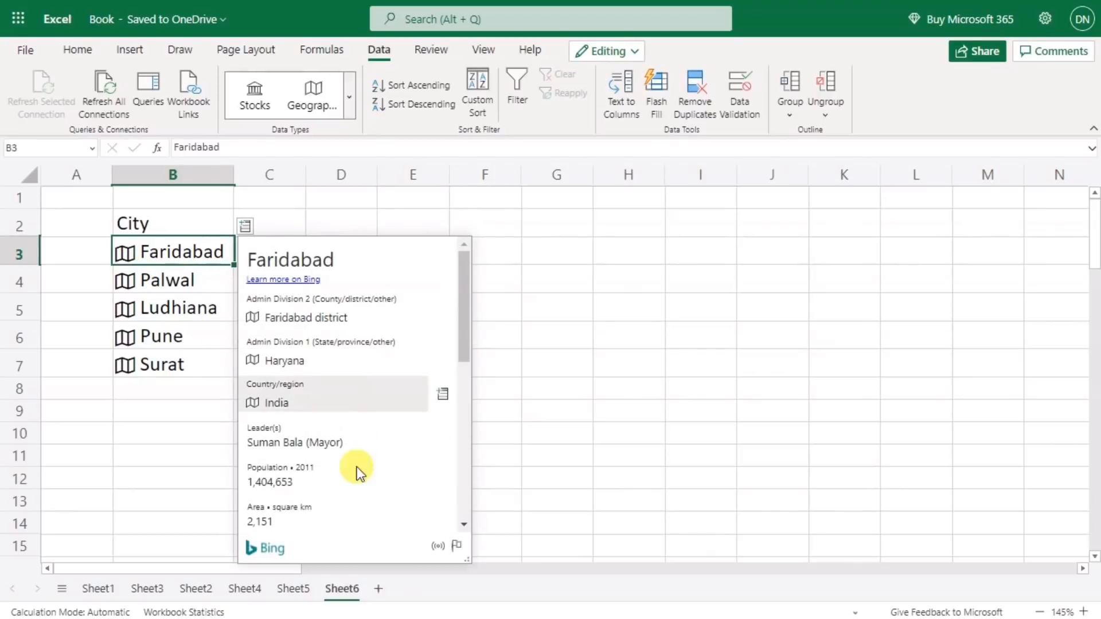
left_click(128, 286)
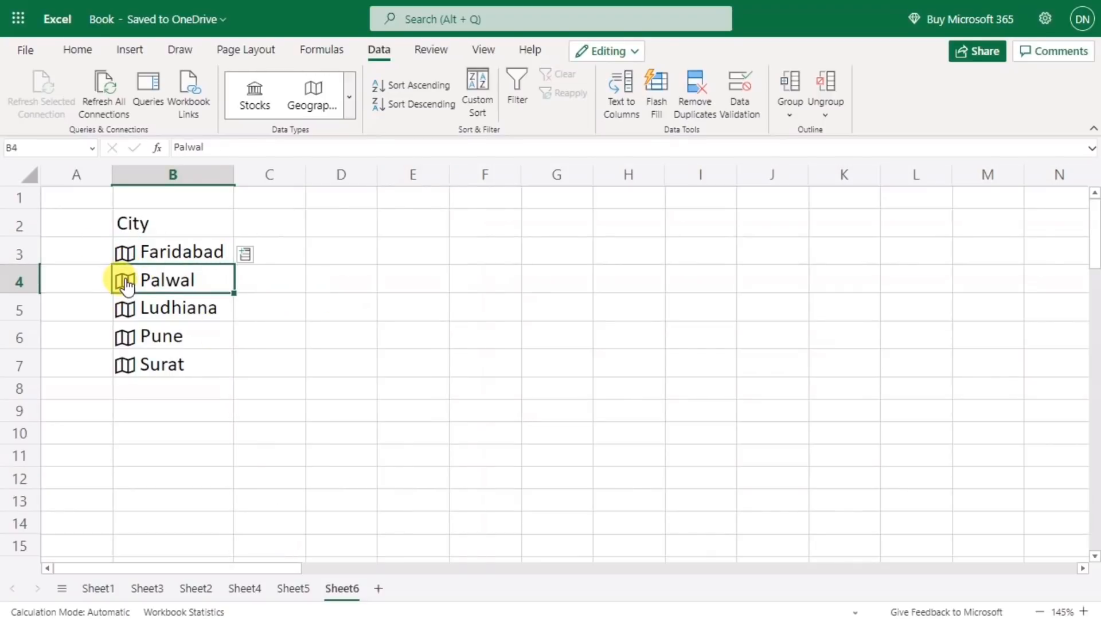
left_click(129, 283)
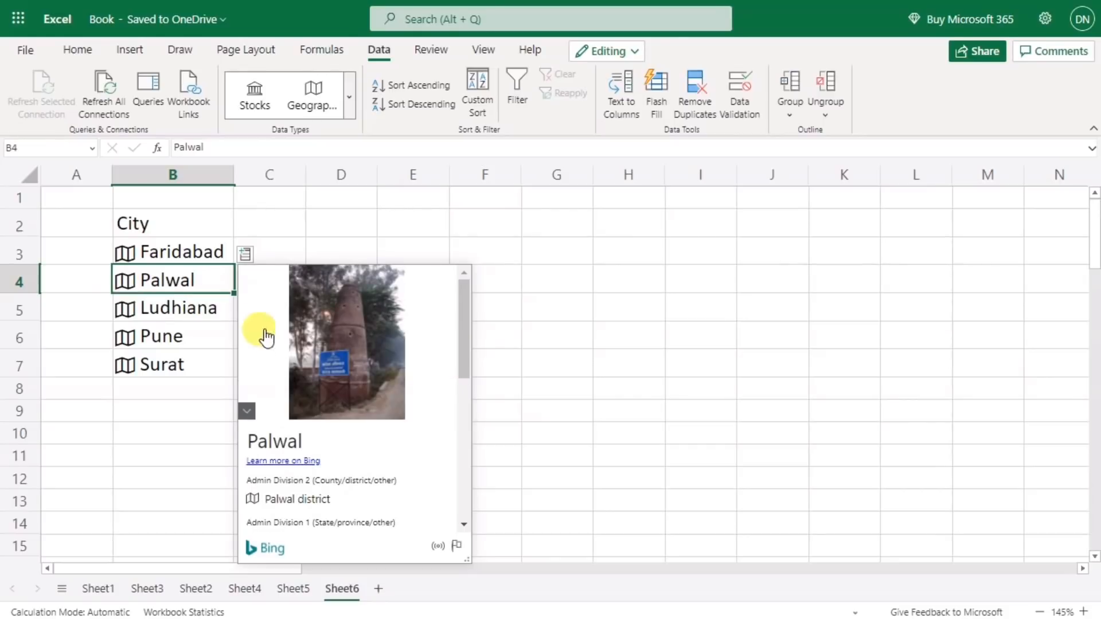
scroll(347, 442, "down", 5)
scroll(349, 438, "down", 5)
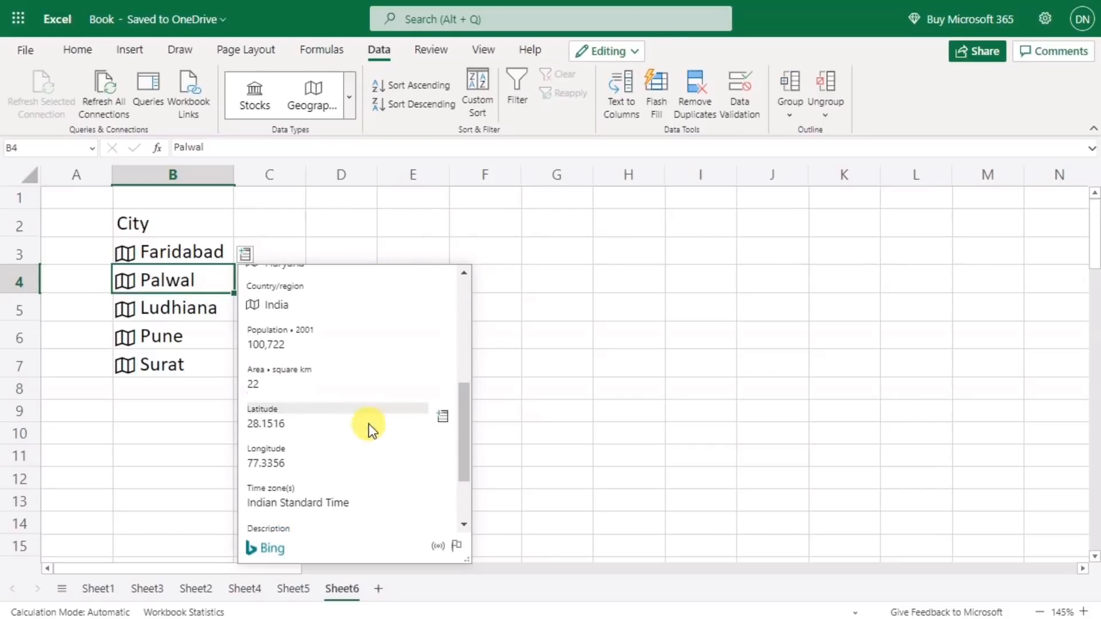
left_click(662, 371)
Widen column C and enter the formula =B3.[Admin Division 1 (State/province/other)] in C3 to retrieve Faridabad's state.
left_click(283, 243)
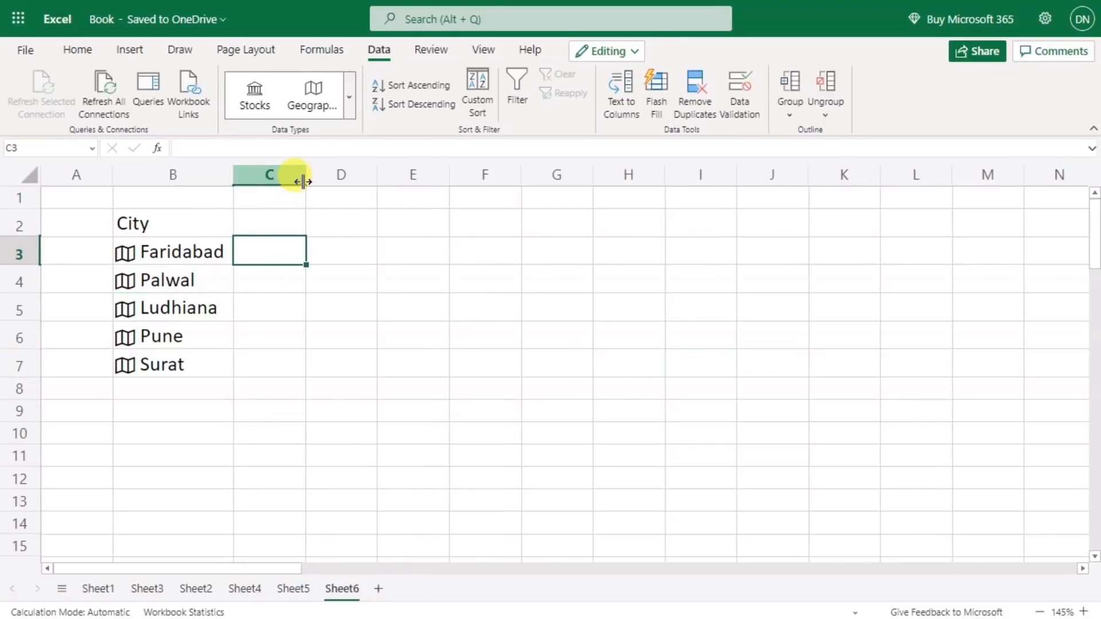
left_click_drag(305, 176, 347, 183)
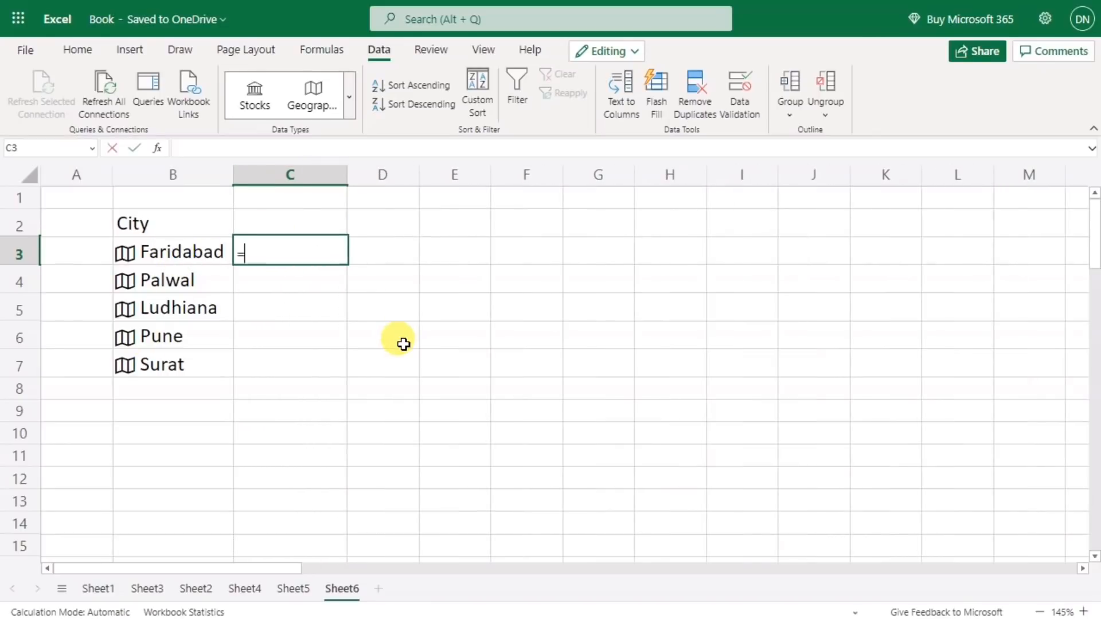
left_click(147, 253)
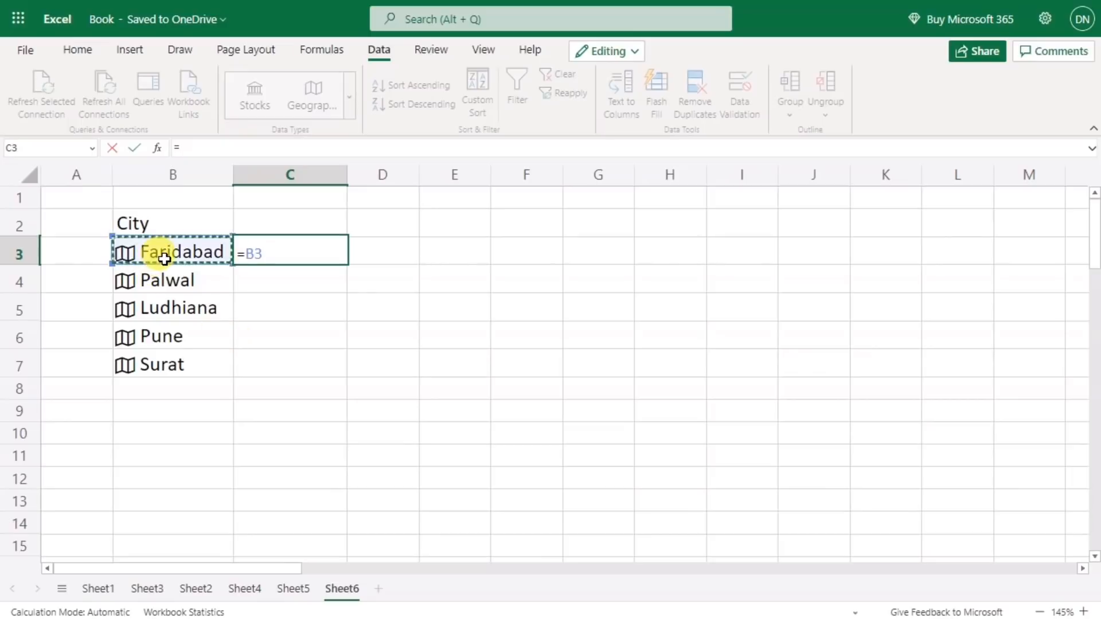
type(".")
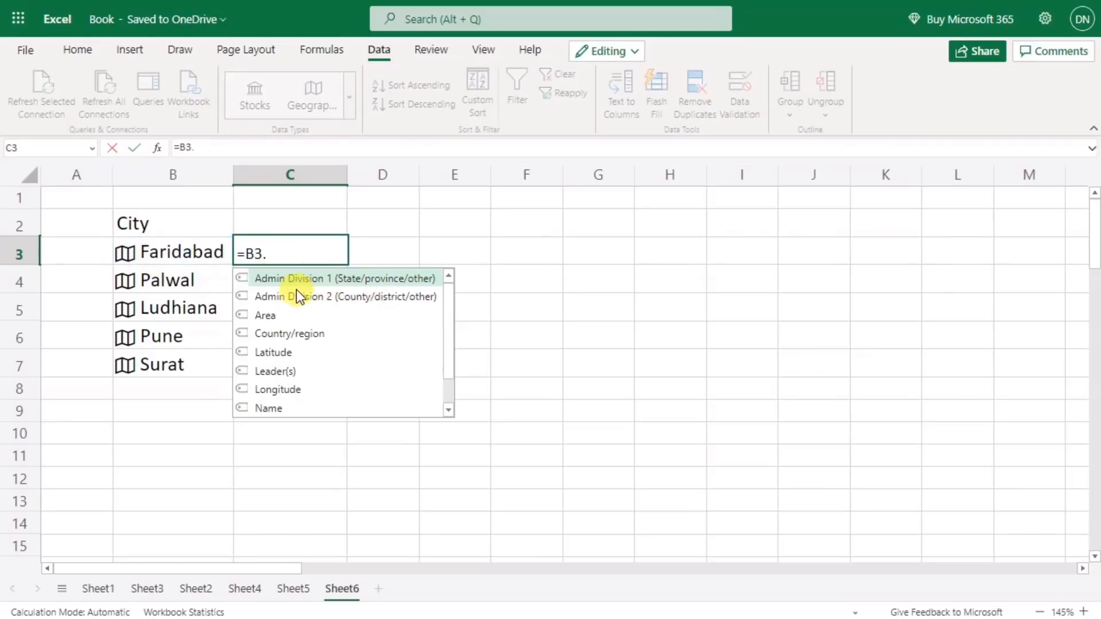
double_click(348, 283)
key("Return")
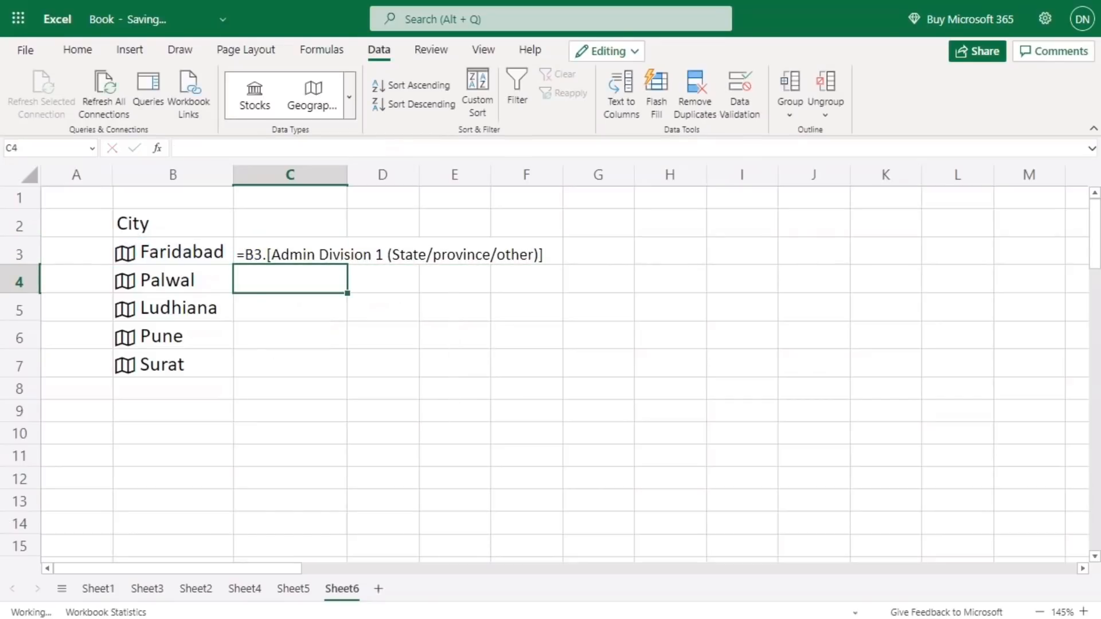
Fill the state formula from C3 down to C7 for the remaining cities.
left_click(315, 253)
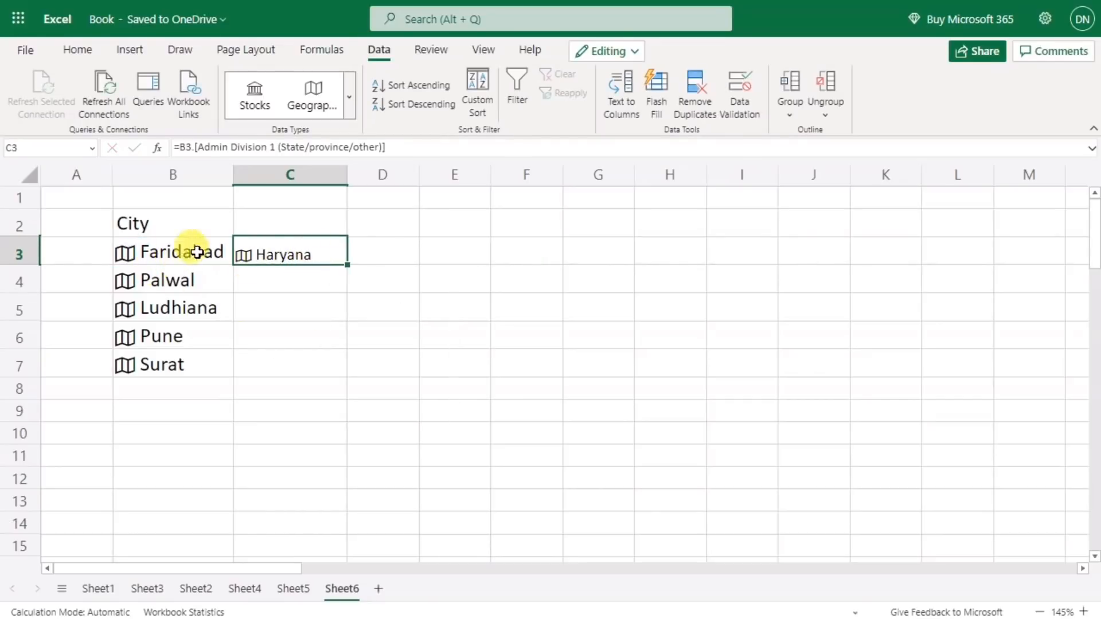
left_click_drag(345, 263, 341, 363)
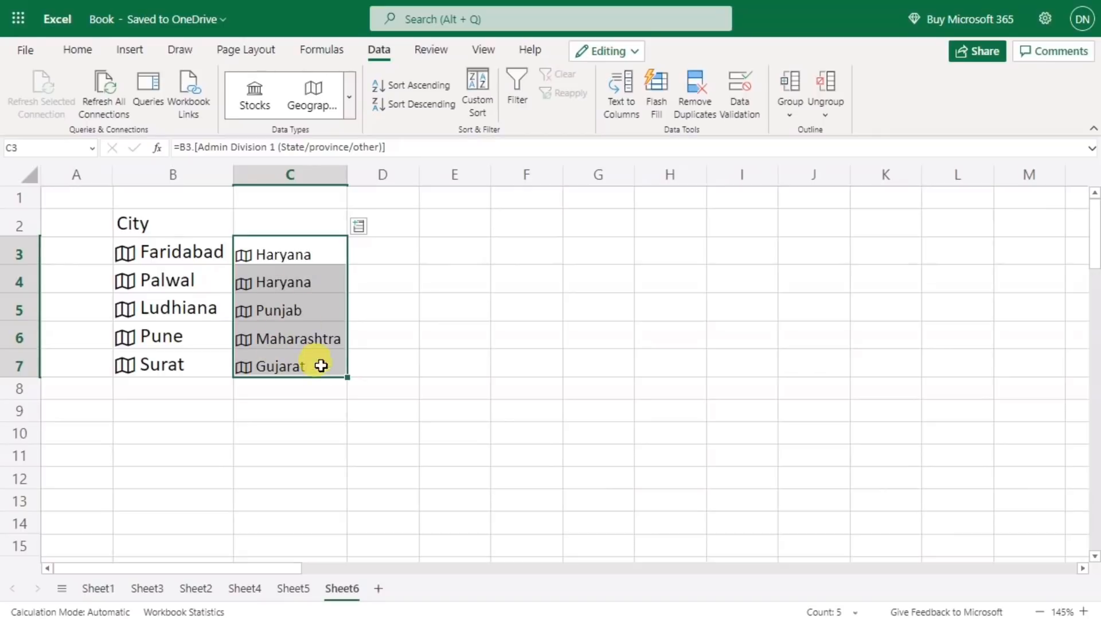
left_click(465, 415)
left_click(388, 263)
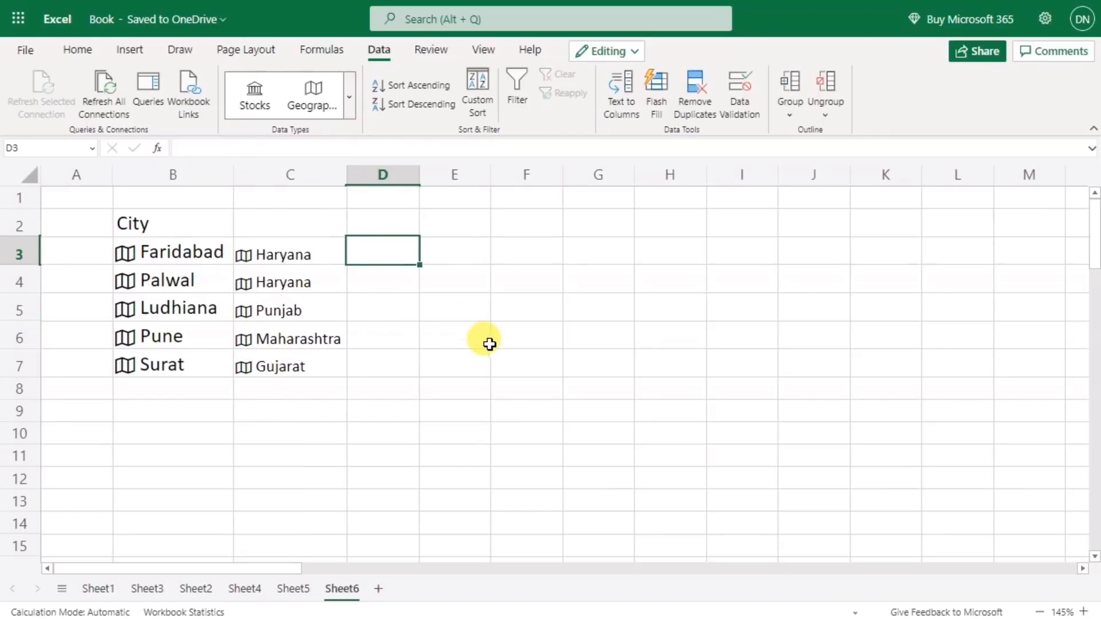
type("=")
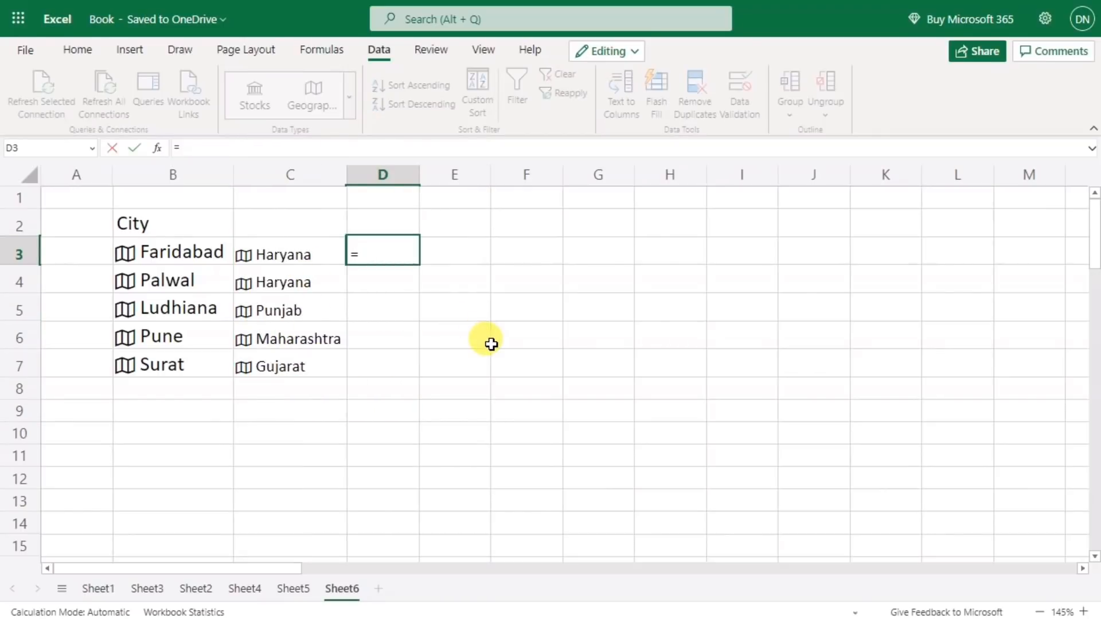
left_click(160, 256)
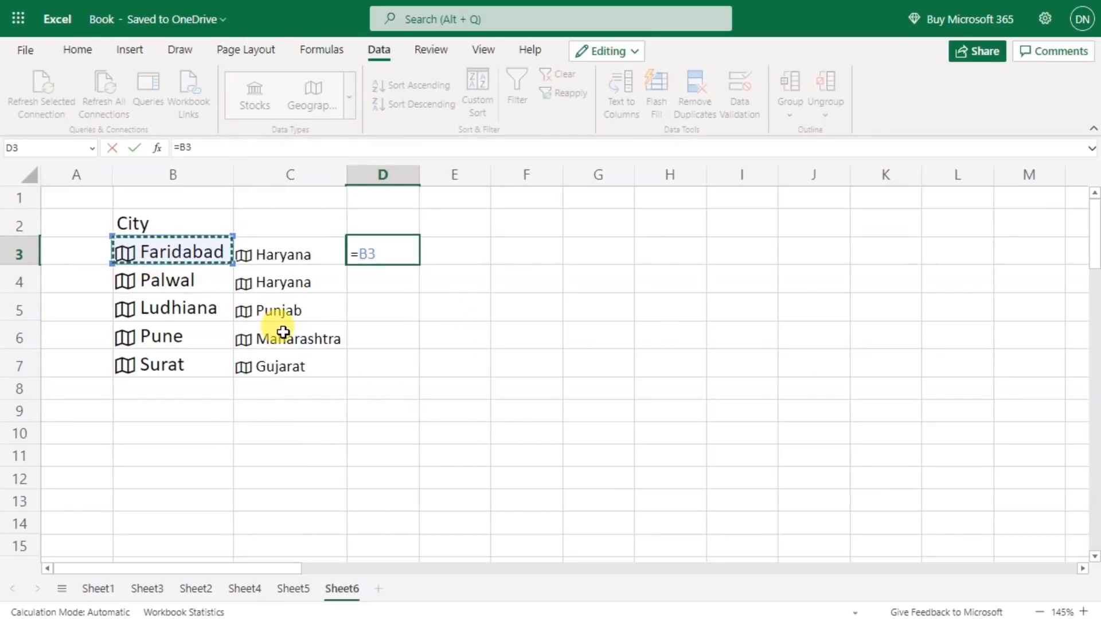
type(".")
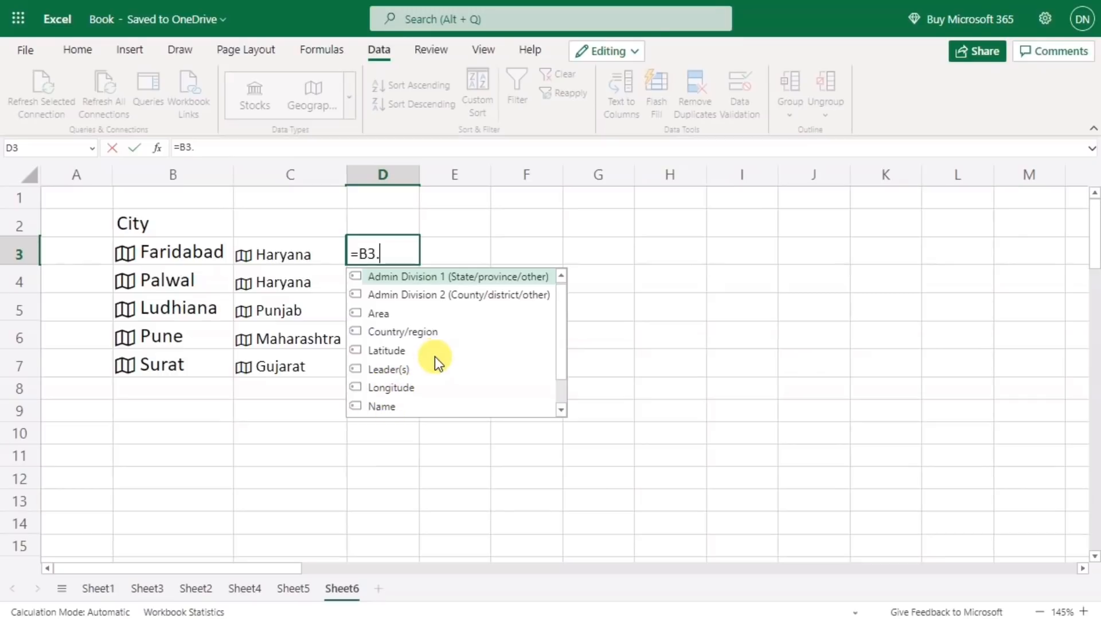
scroll(434, 356, "down", 1)
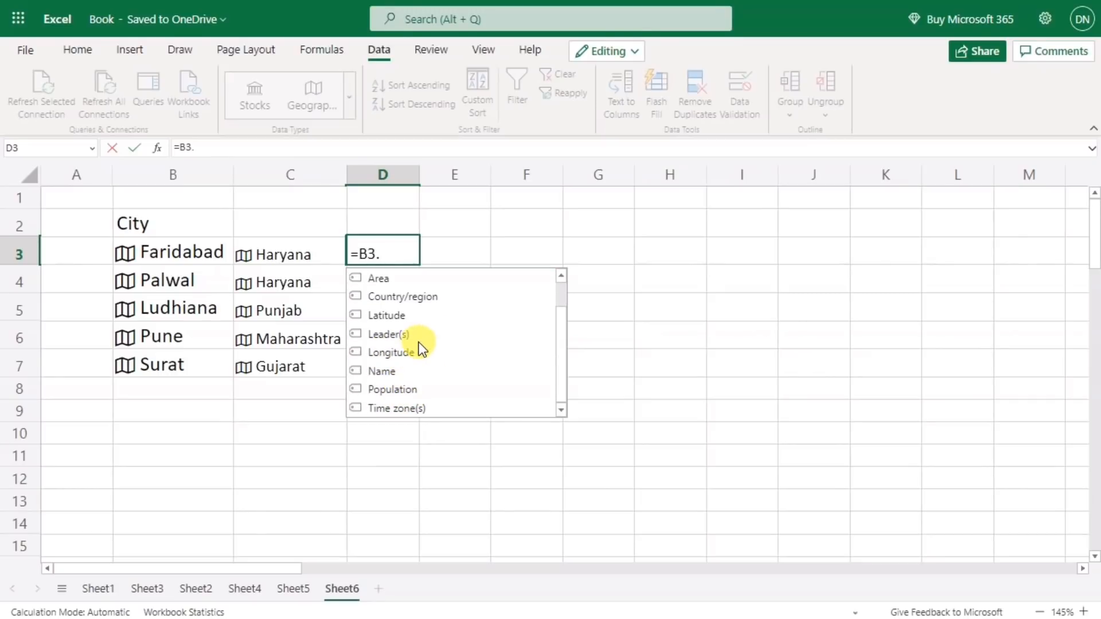
key("BackSpace")
key("BackSpace")
key("BackSpace")
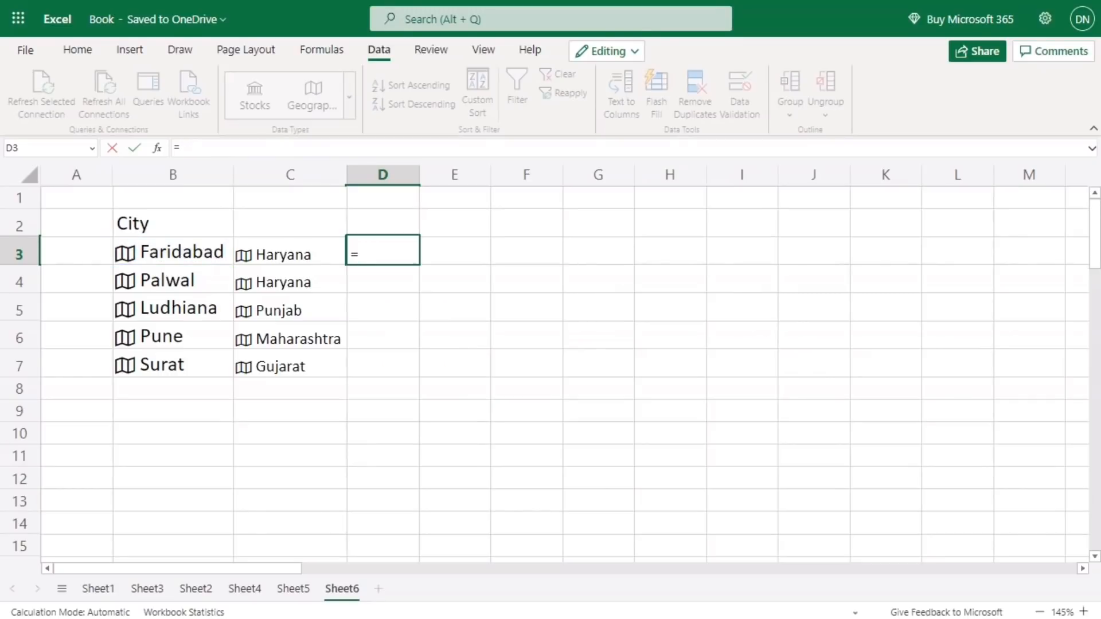
Enter the formula =C3.Population in D3 to retrieve the population of Faridabad's state.
left_click(287, 255)
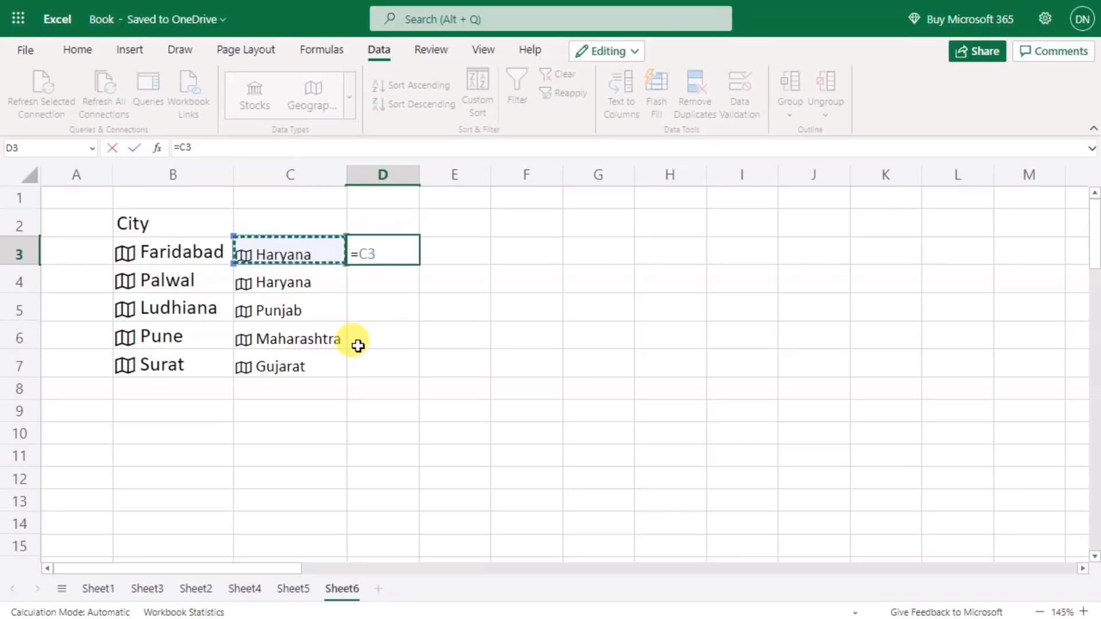
type(".")
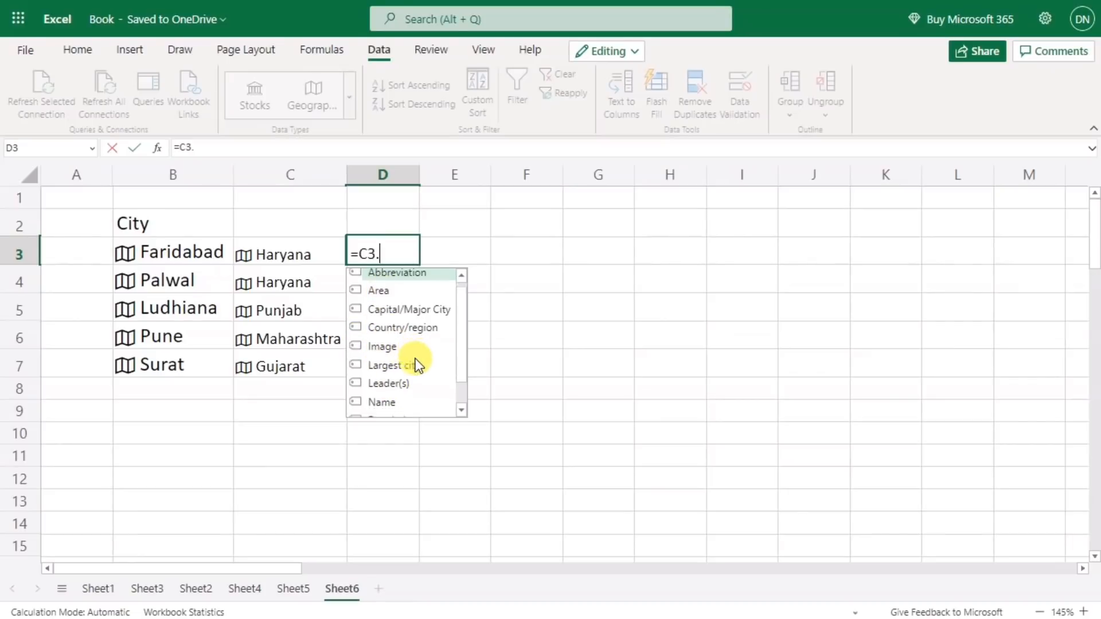
scroll(415, 358, "down", 1)
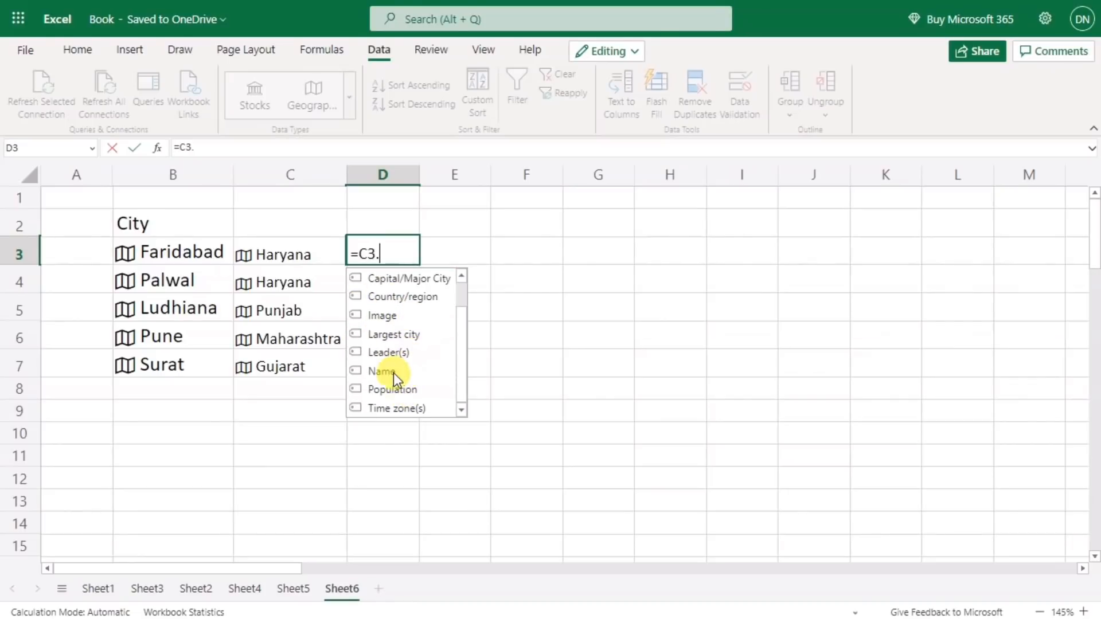
double_click(389, 390)
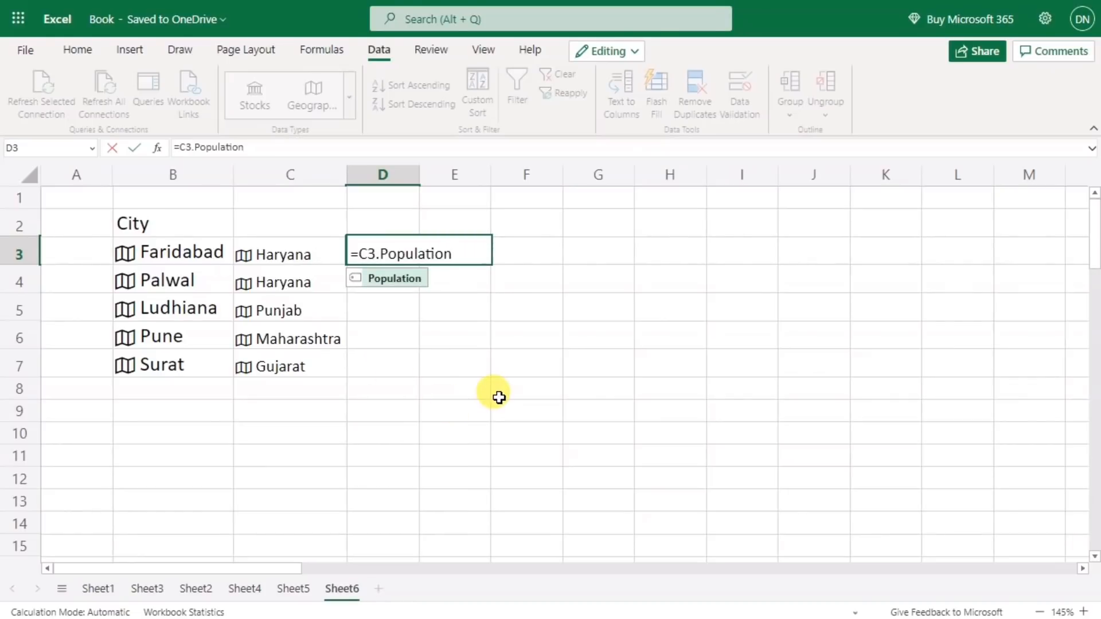
key("Return")
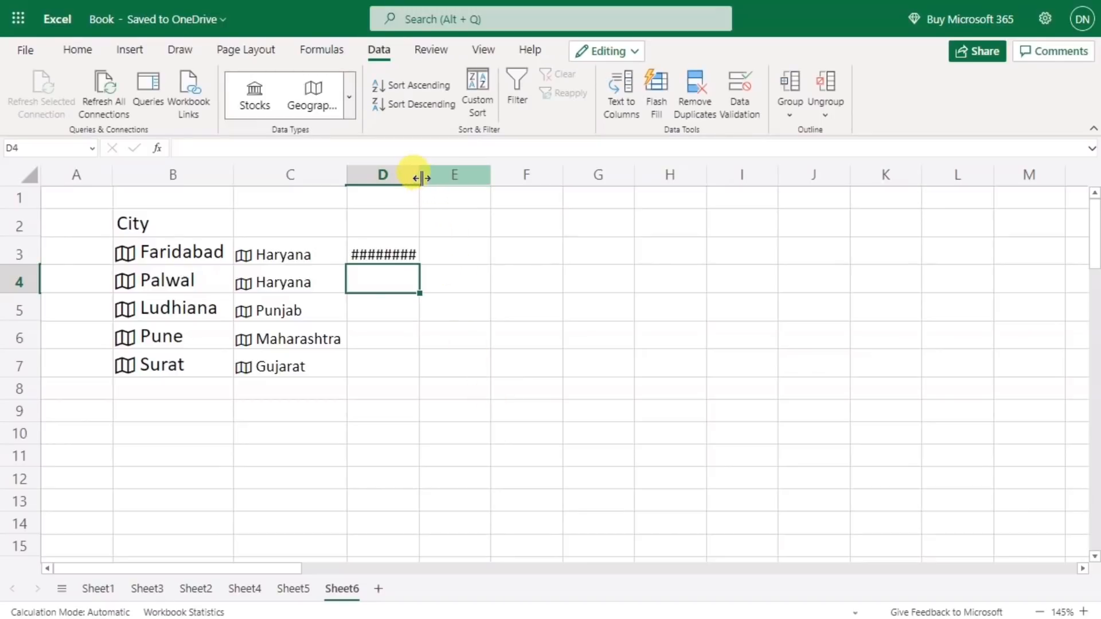
Widen column D and fill the population formula from D3 down to D7 for the remaining states.
left_click_drag(421, 179, 460, 309)
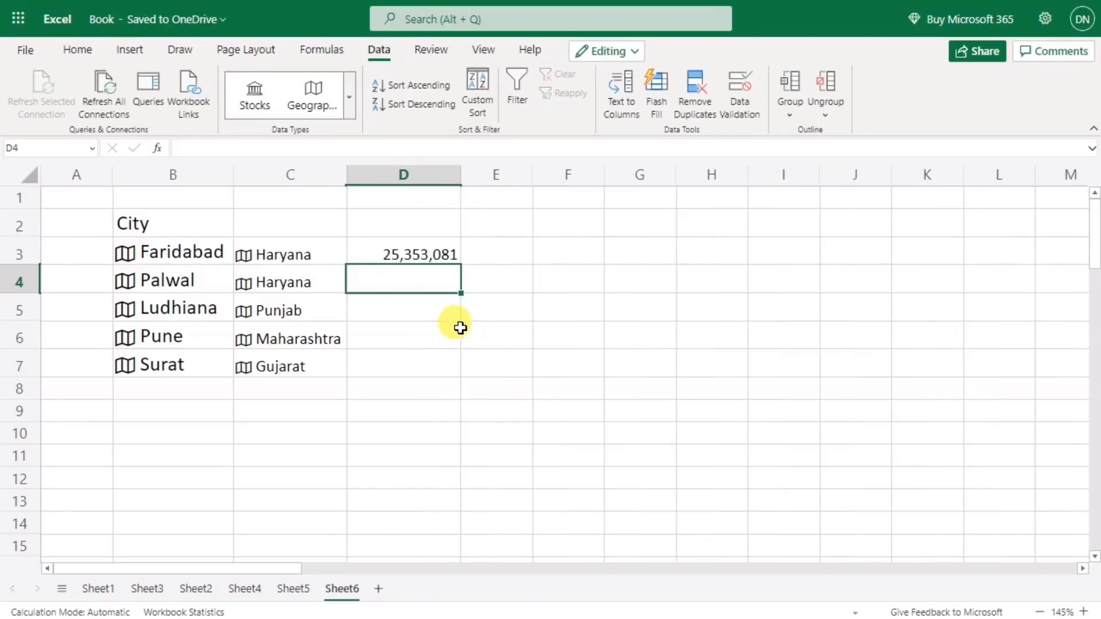
left_click(430, 257)
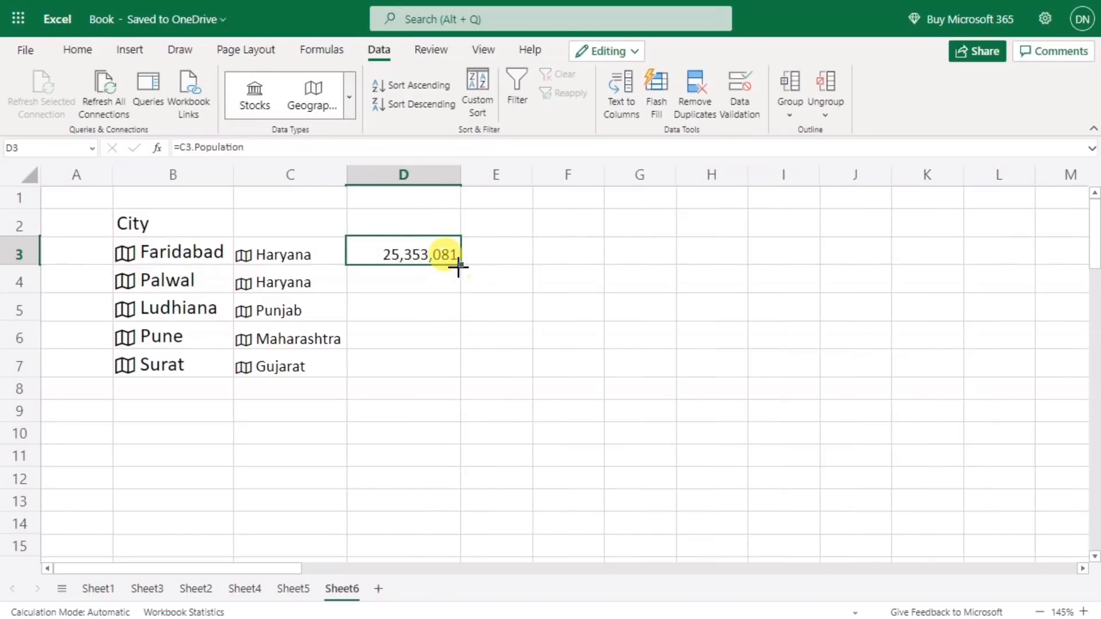
left_click_drag(458, 267, 436, 362)
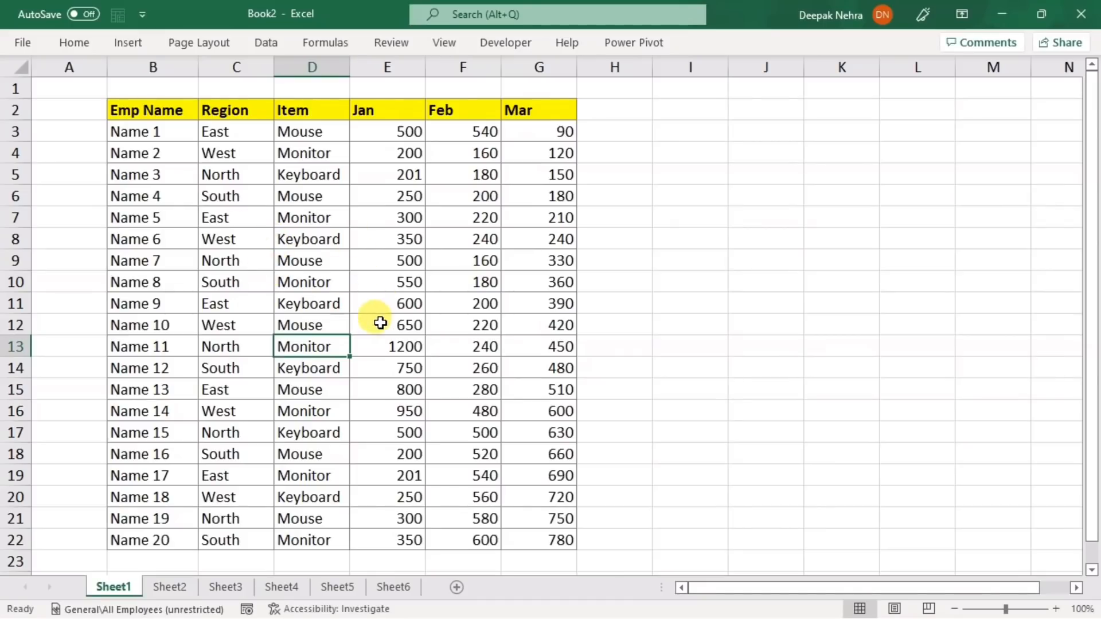
On Sheet1 of Book2, convert the employee sales data in B2:G22 to a table with headers.
key("ctrl+a")
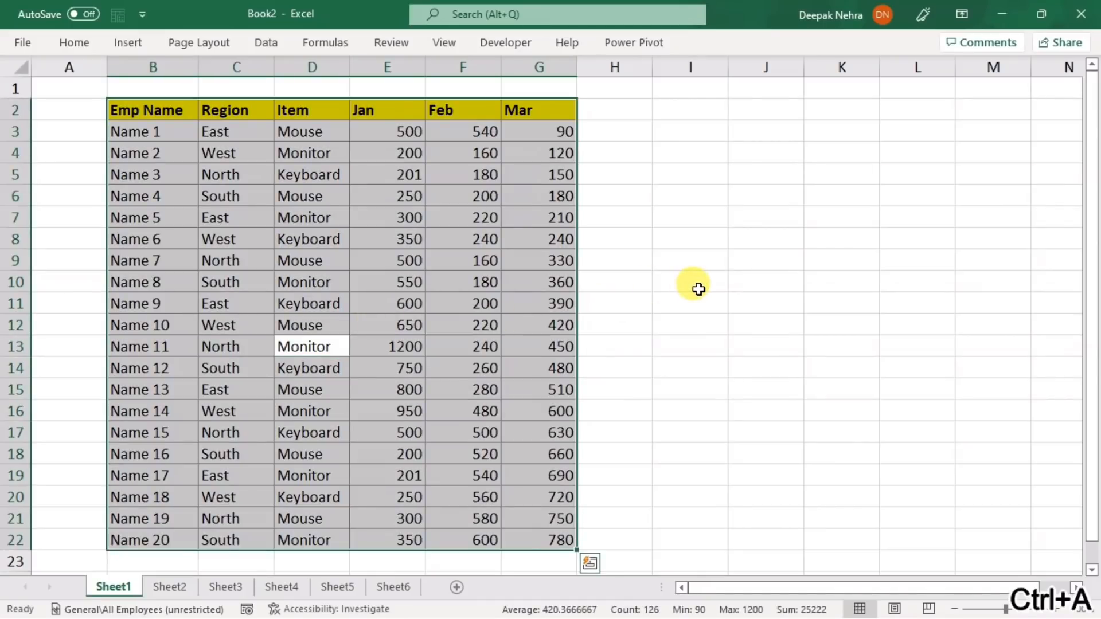
key("ctrl+t")
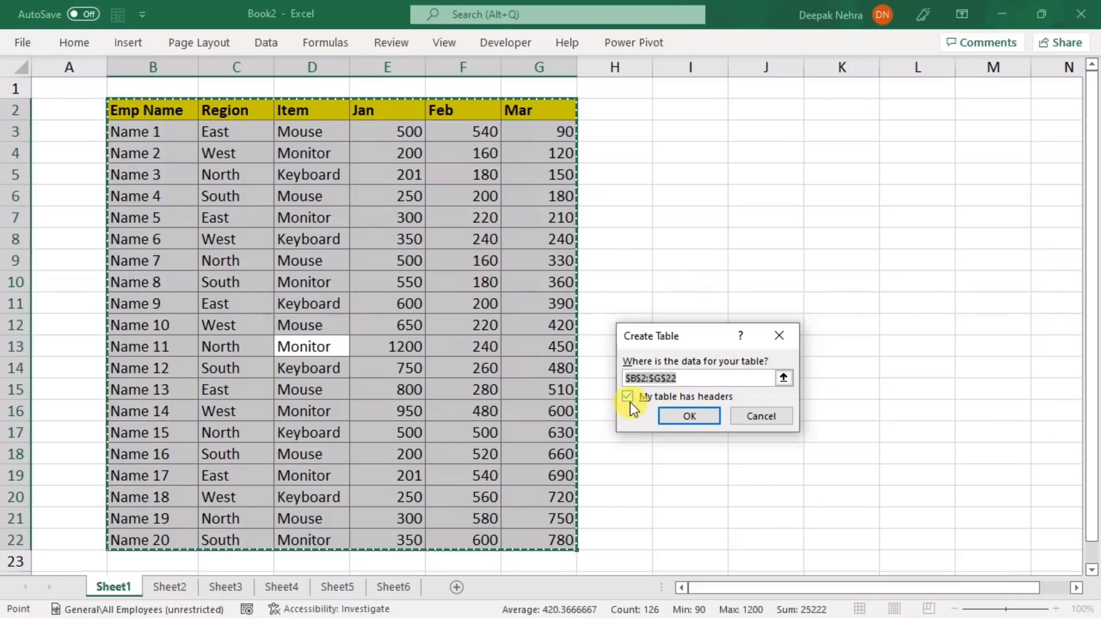
left_click(668, 416)
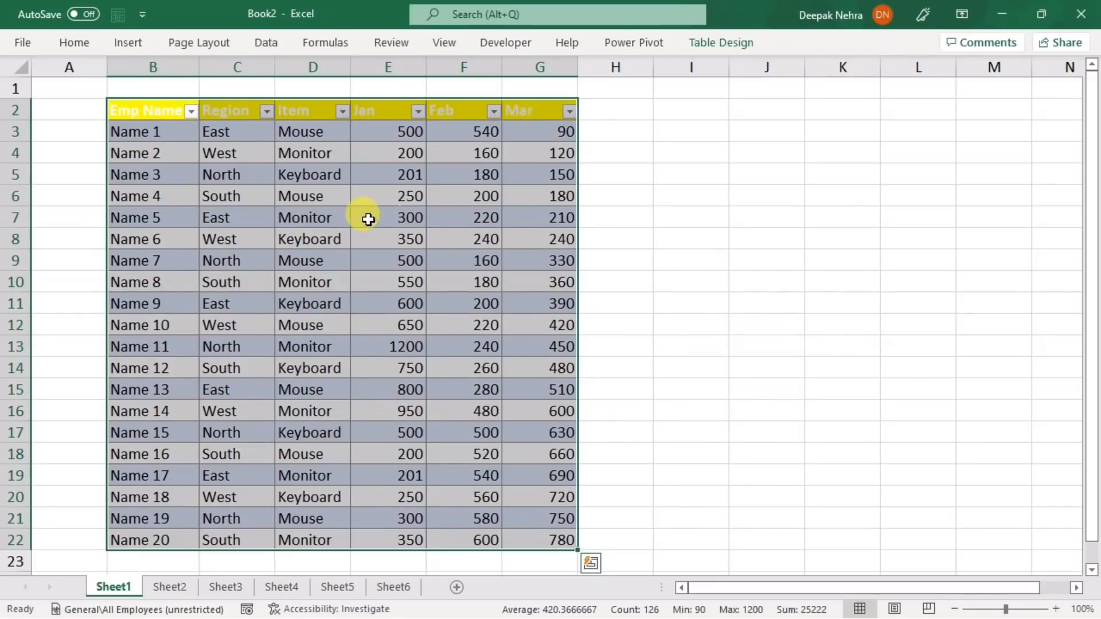
left_click(444, 240)
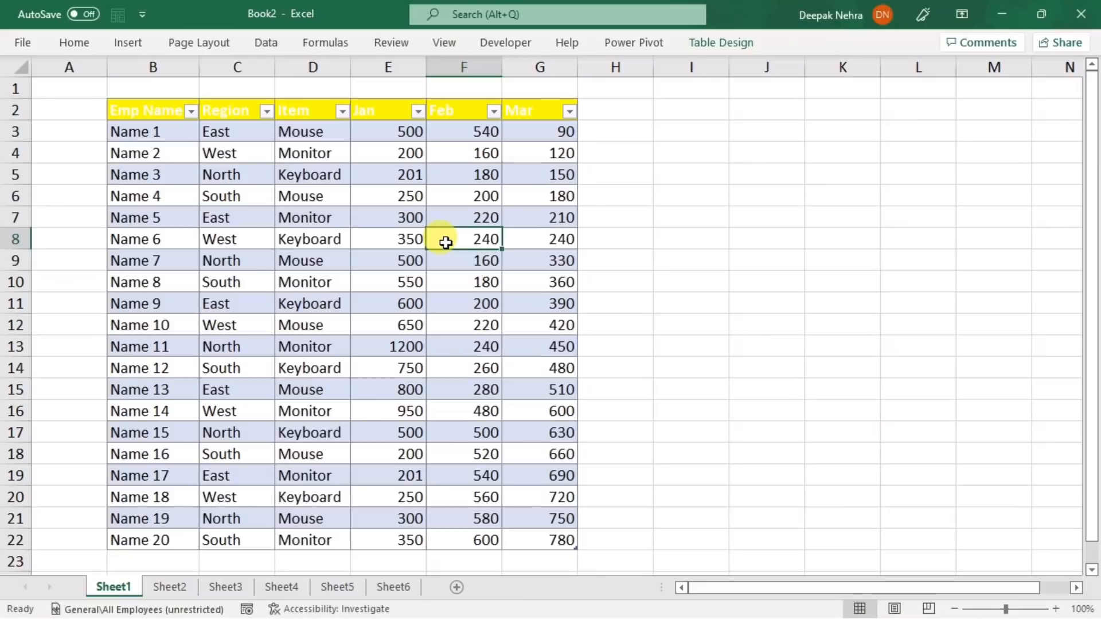
Apply the None table style to the employee sales table to remove its blue banding.
left_click(367, 239)
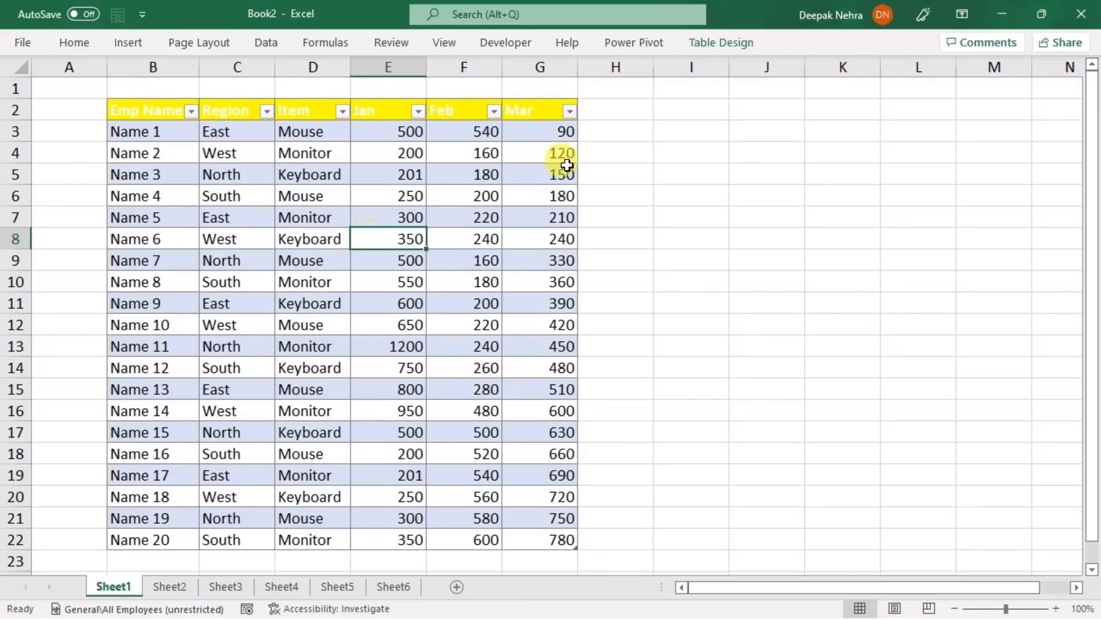
left_click(721, 43)
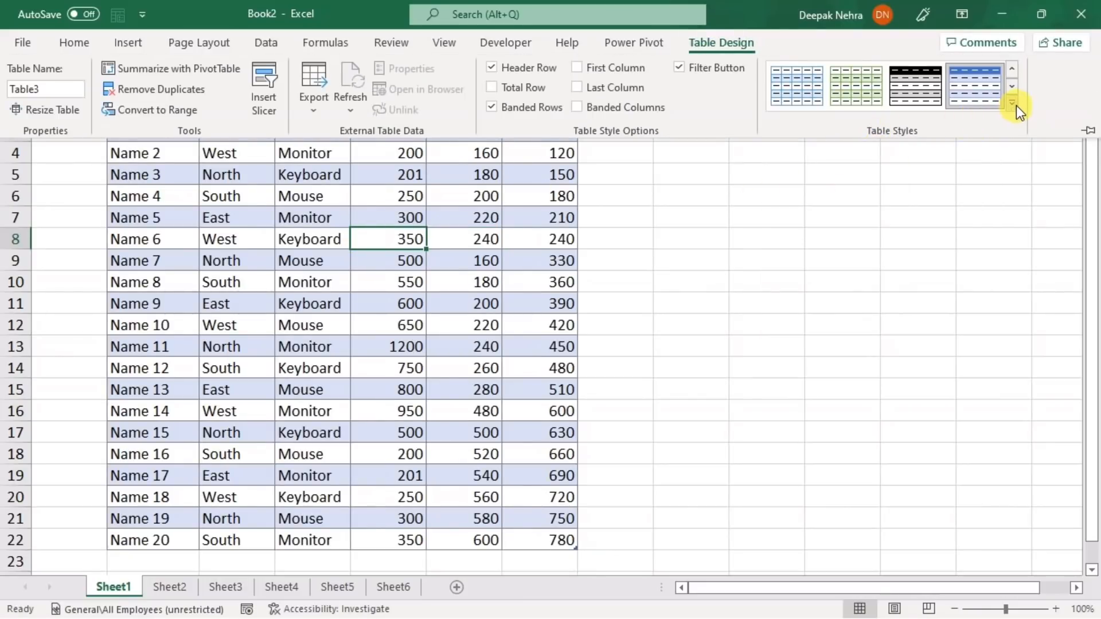
left_click(1015, 105)
left_click(692, 104)
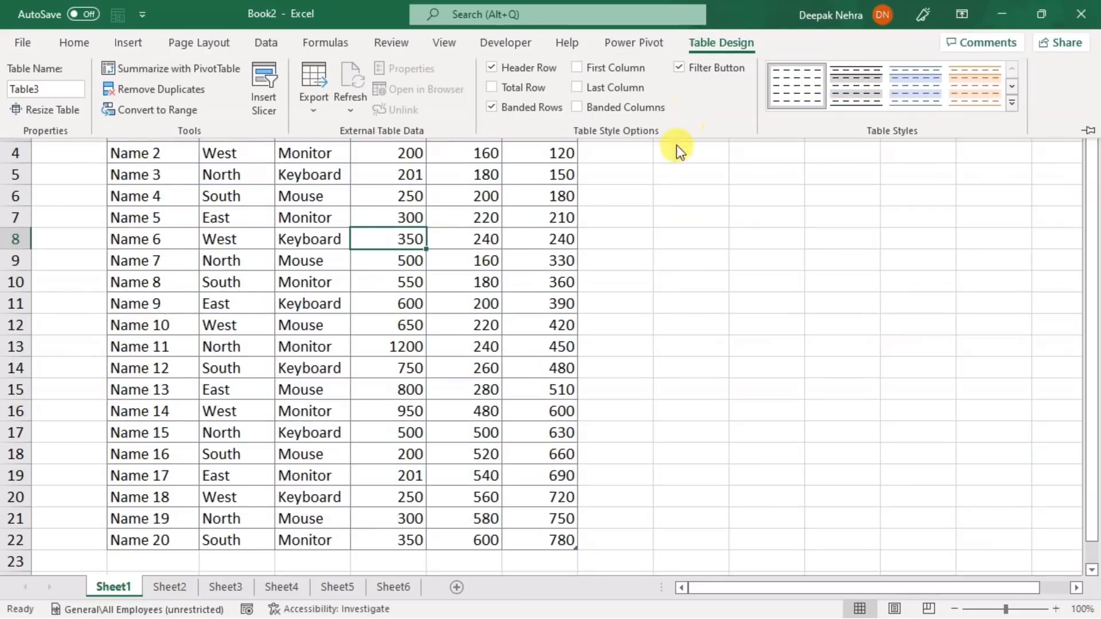
left_click(630, 283)
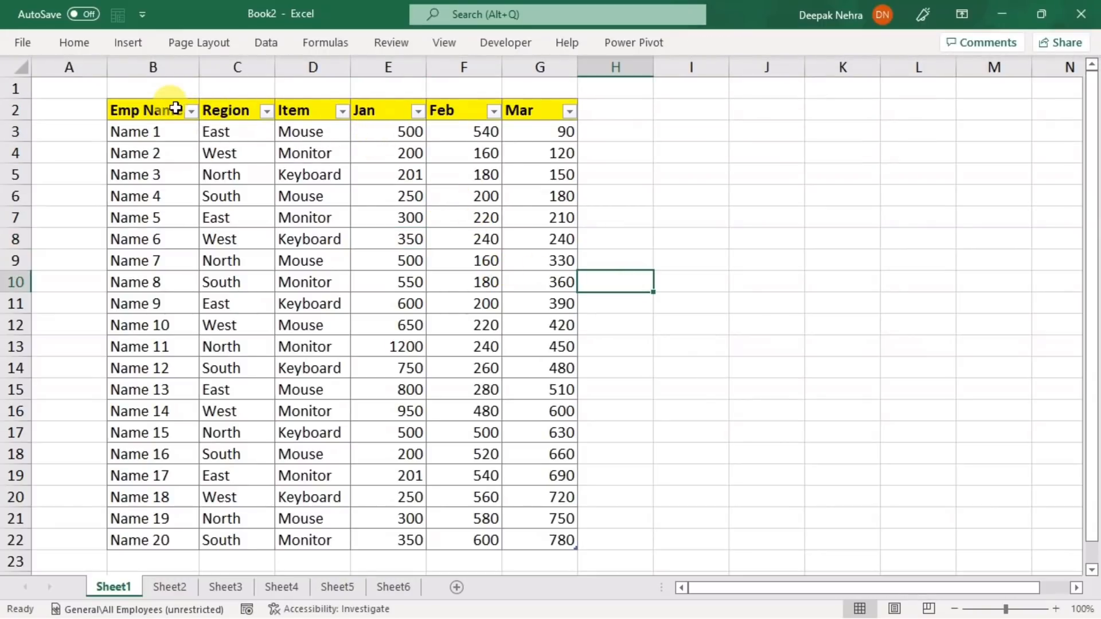
left_click(700, 189)
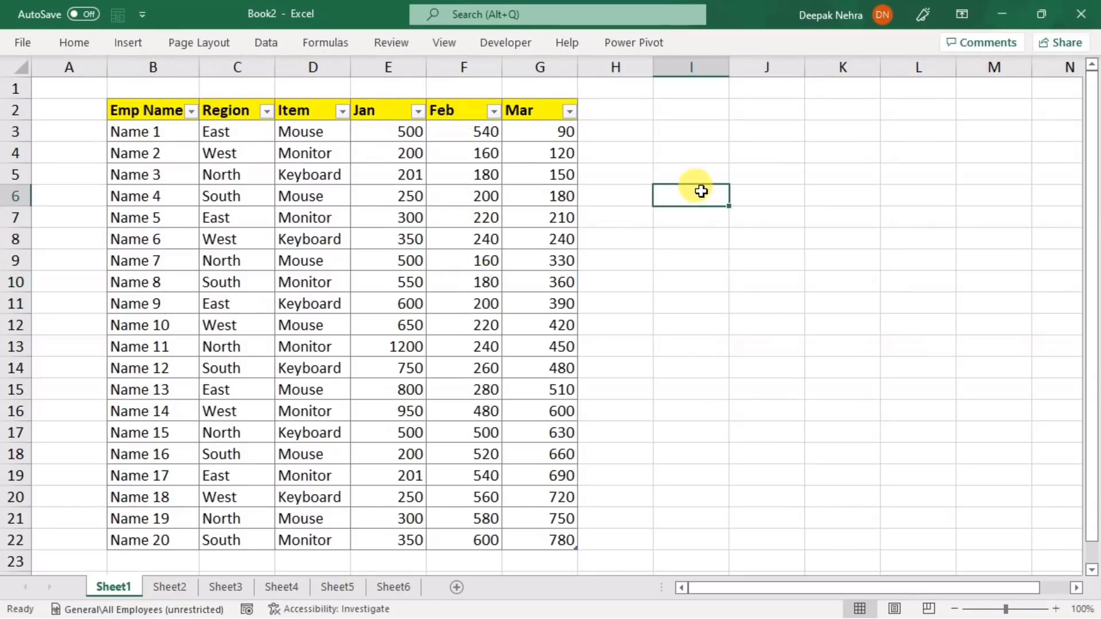
Insert slicers for the Region and Item columns of the employee sales table.
left_click(351, 241)
left_click(390, 321)
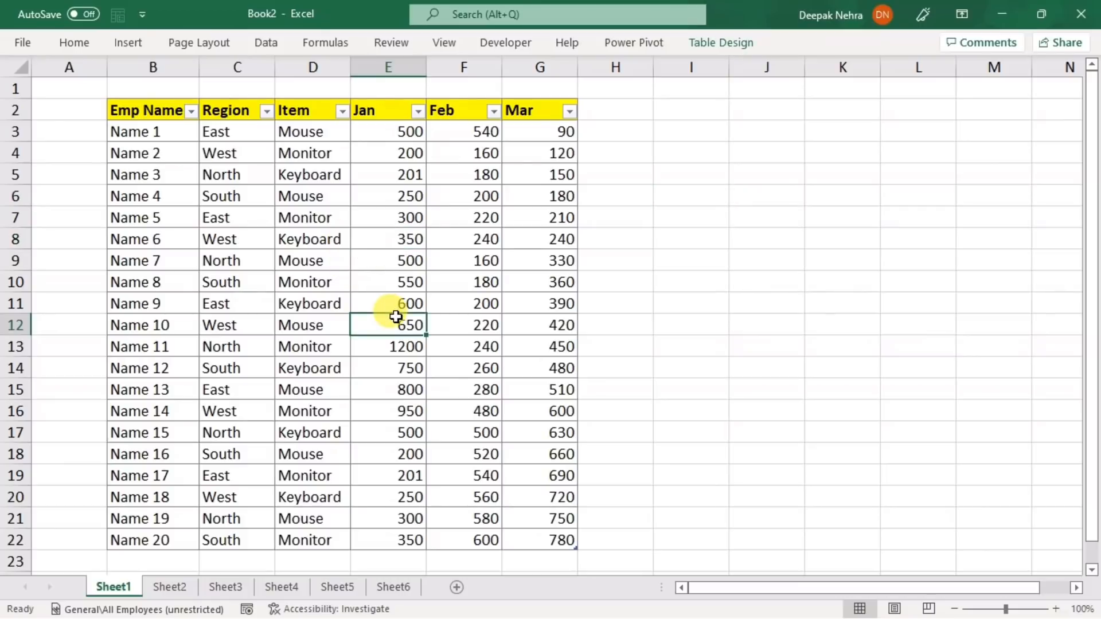
left_click(716, 50)
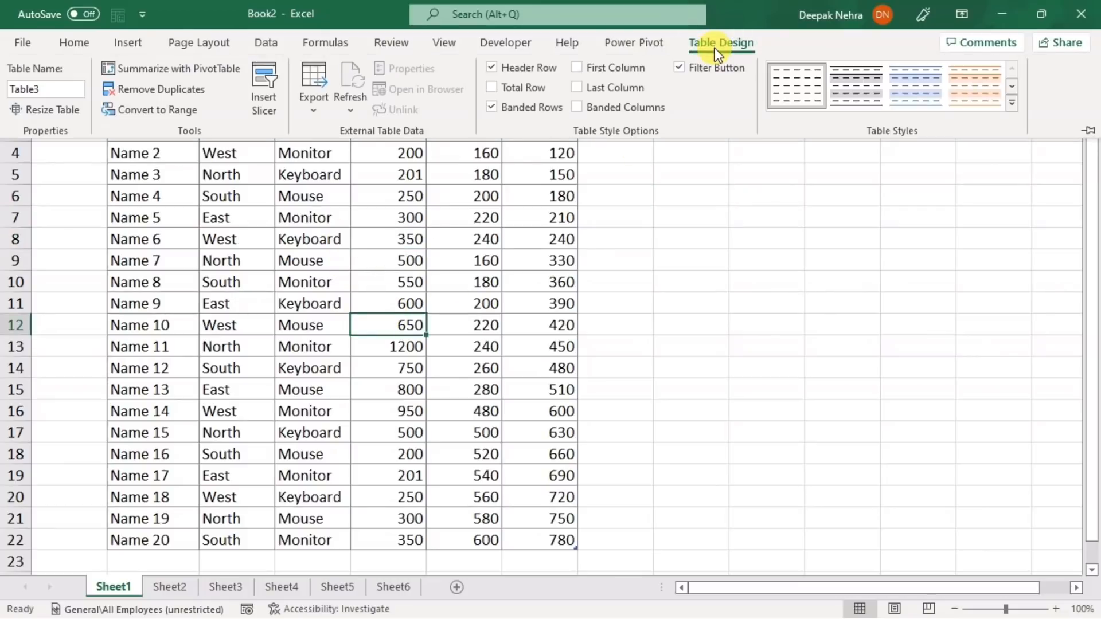
left_click(263, 74)
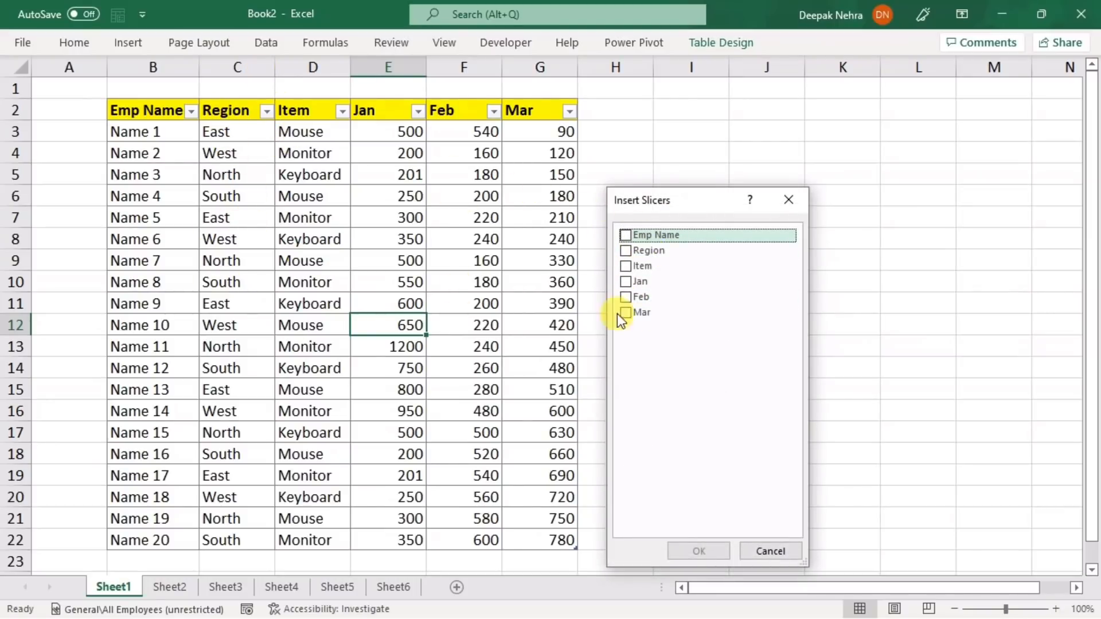
left_click(625, 251)
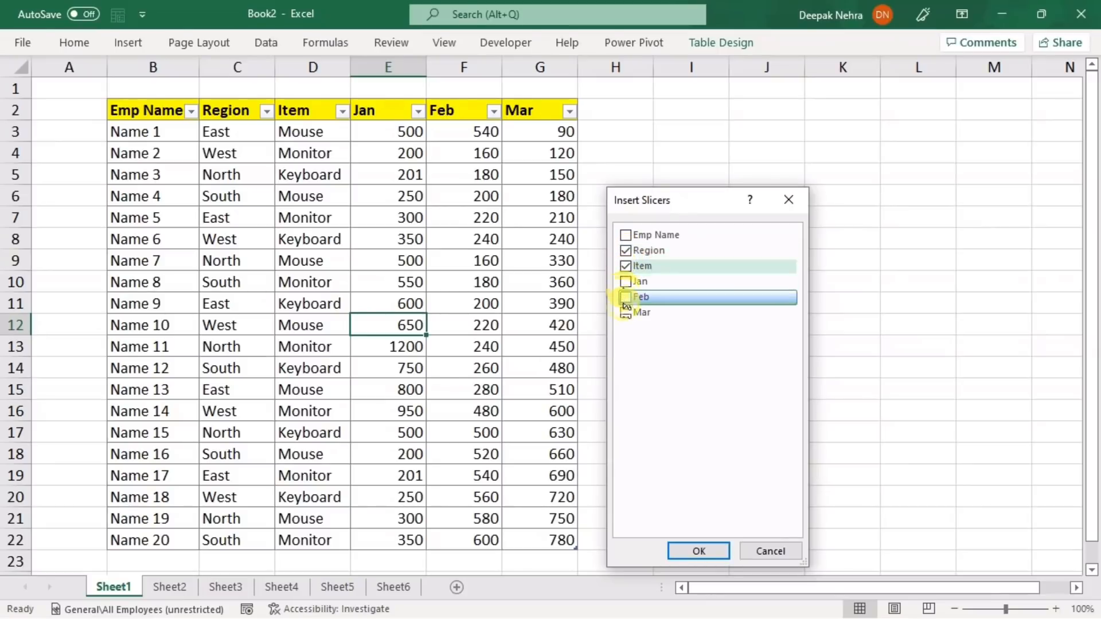
left_click(649, 265)
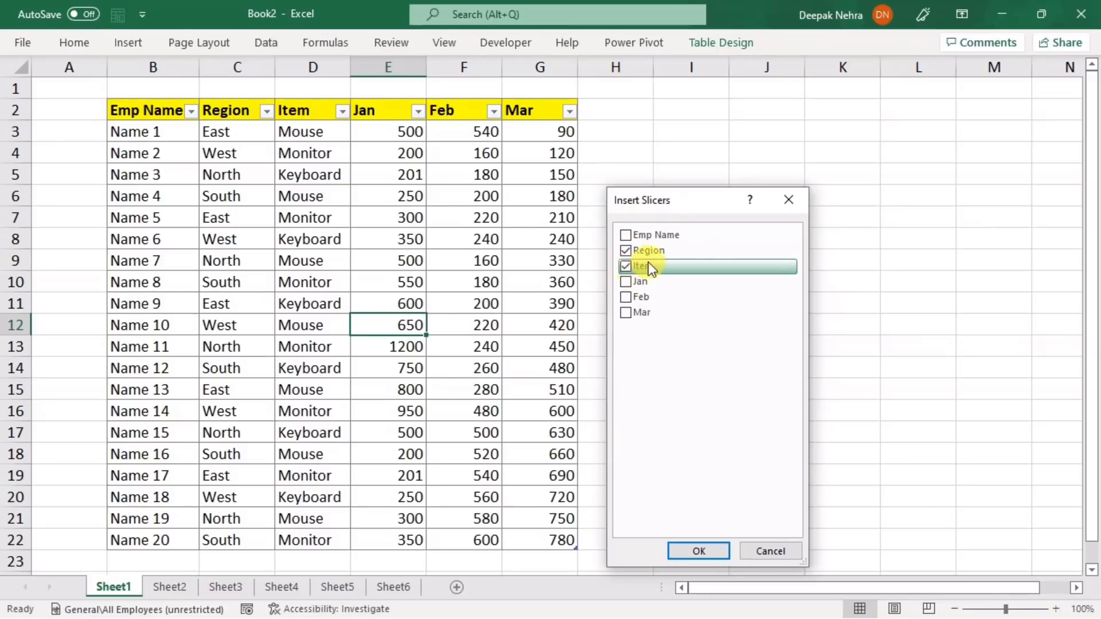
left_click(685, 552)
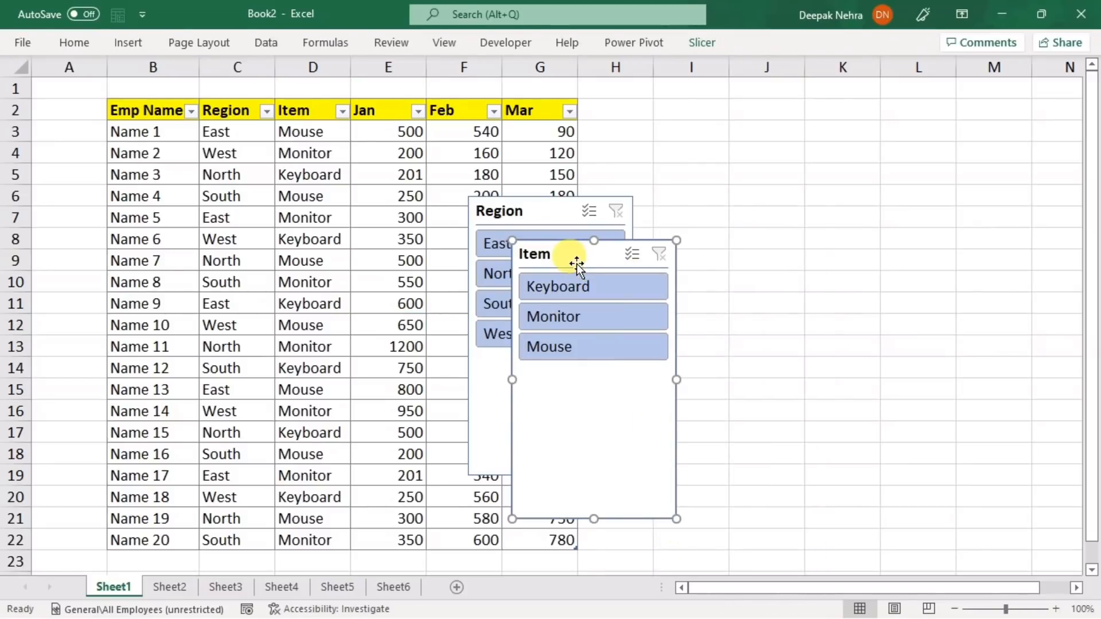
Place the Region and Item slicers side by side in the empty area beside the table, with Region nearest the data.
left_click_drag(576, 265, 883, 120)
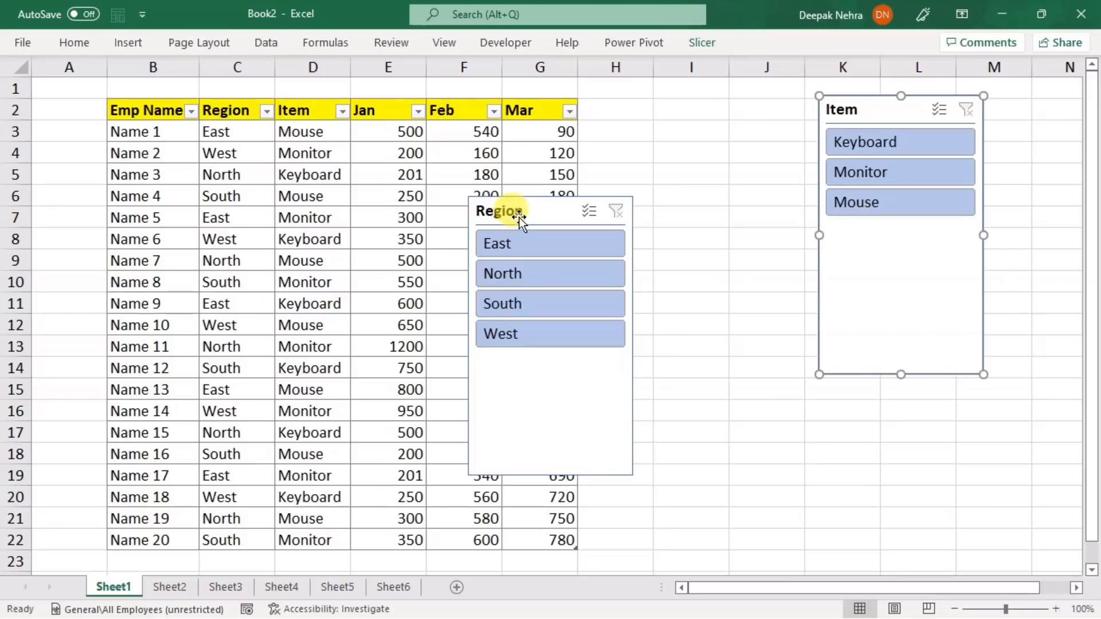
left_click_drag(518, 213, 688, 112)
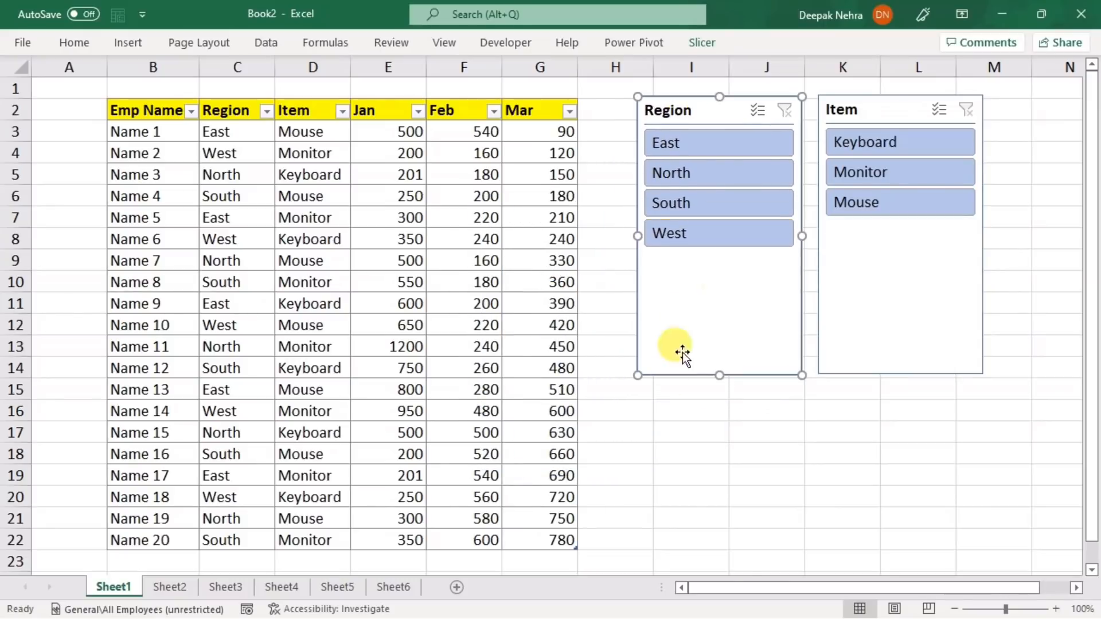
left_click(714, 452)
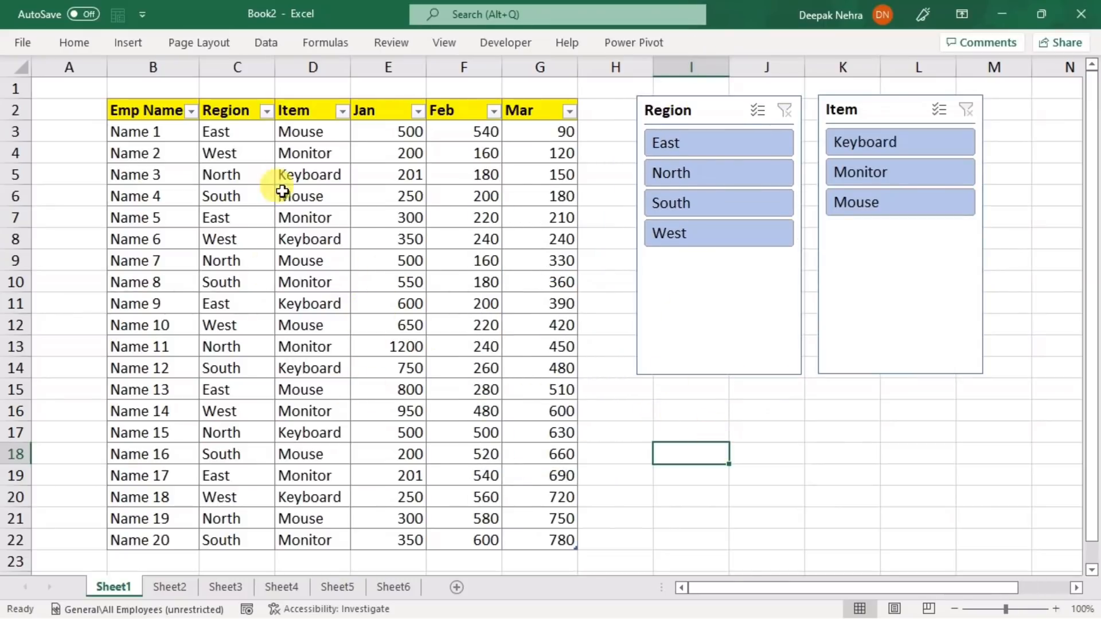
Try the Region slicer by filtering the table to East, North, South, West and East again, and clear the filter.
left_click(700, 151)
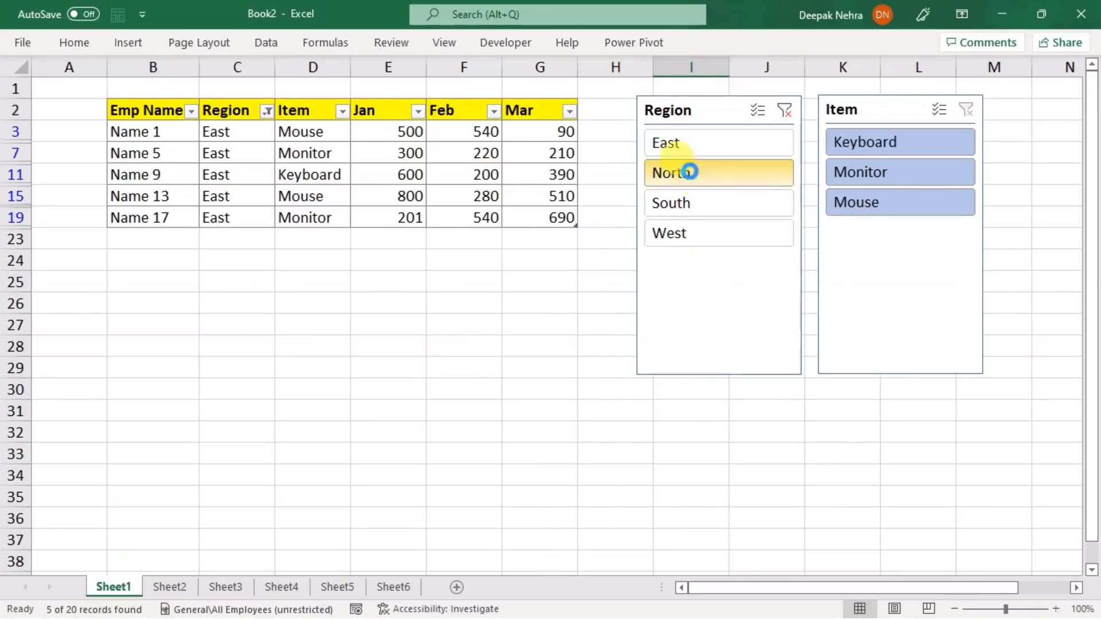
left_click(688, 172)
left_click(683, 207)
left_click(676, 235)
left_click(700, 145)
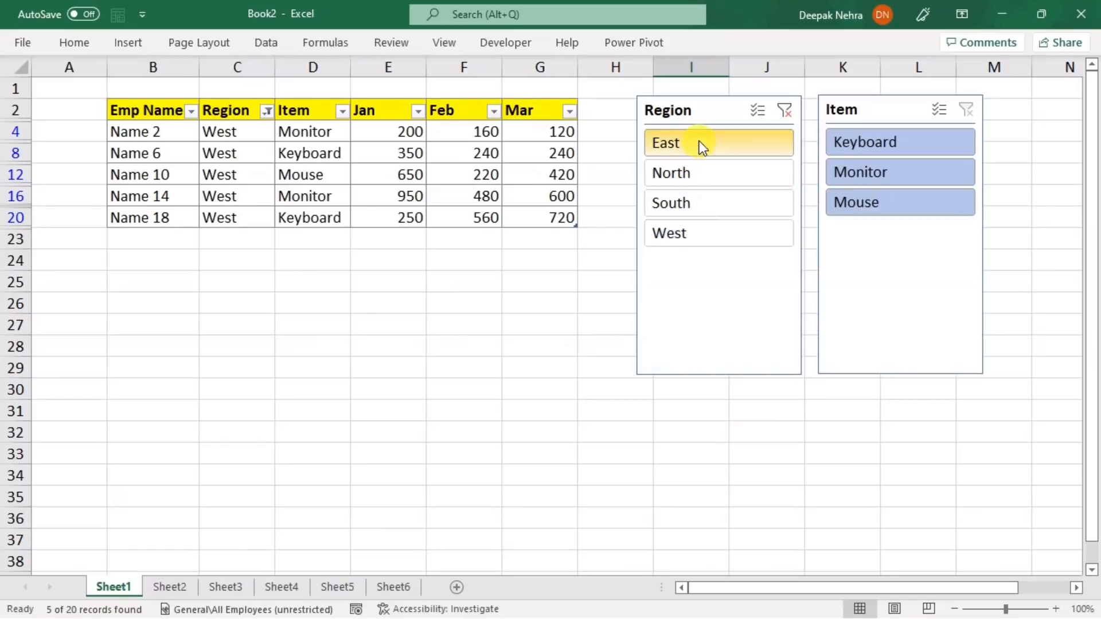
left_click(783, 110)
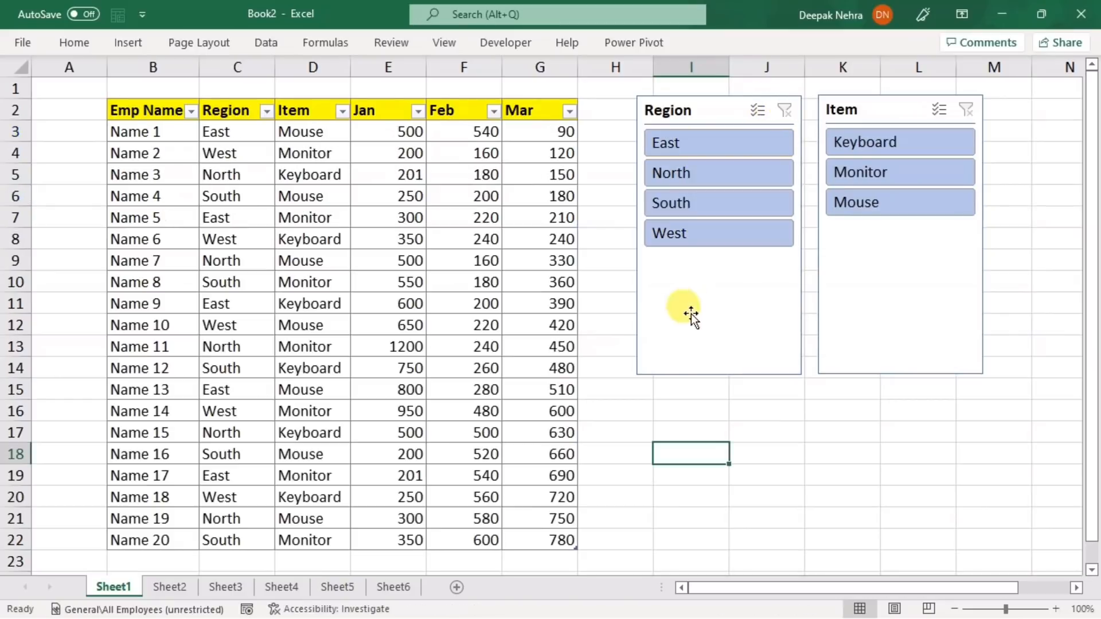
Filter the table by Keyboard, Monitor and finally Mouse in the Item slicer, combined with North, South and finally East in the Region slicer.
left_click(882, 142)
left_click(921, 174)
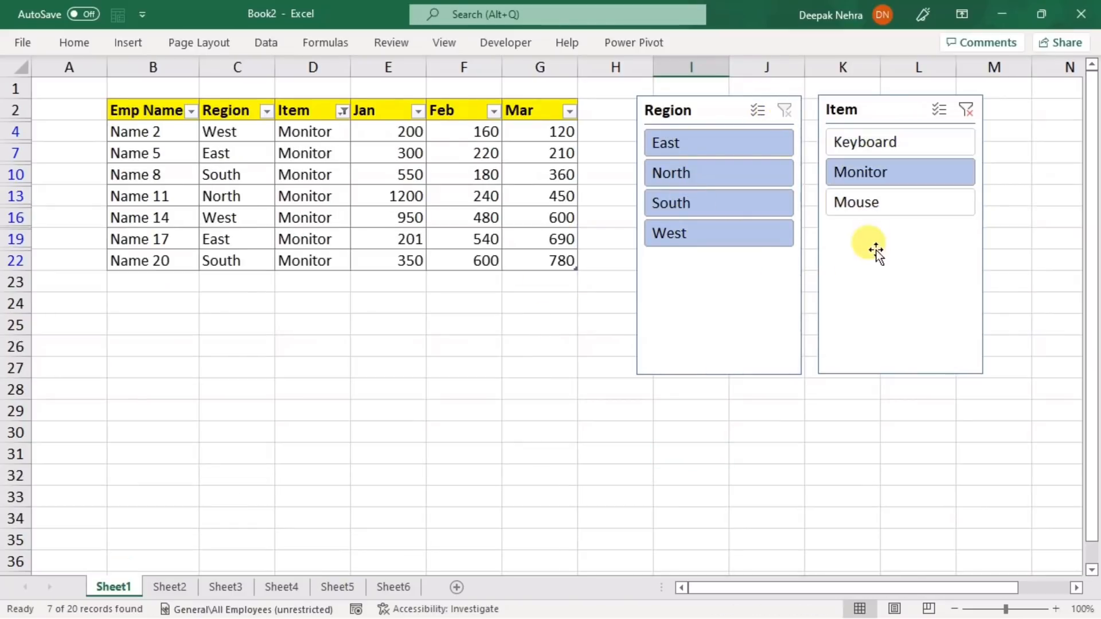
left_click(879, 204)
left_click(697, 174)
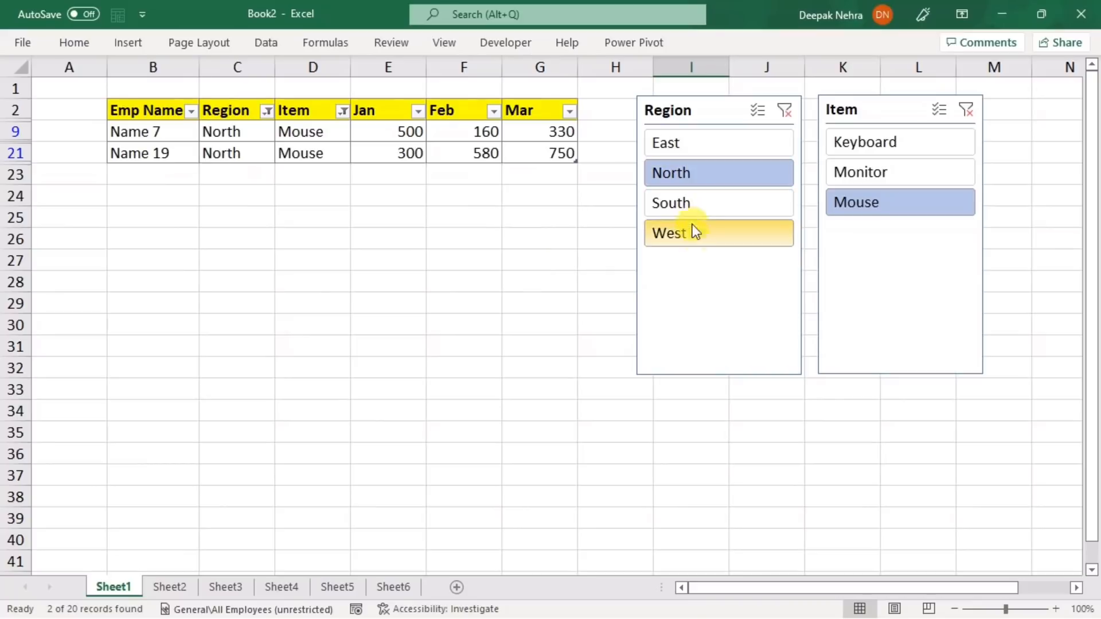
left_click(695, 204)
left_click(695, 143)
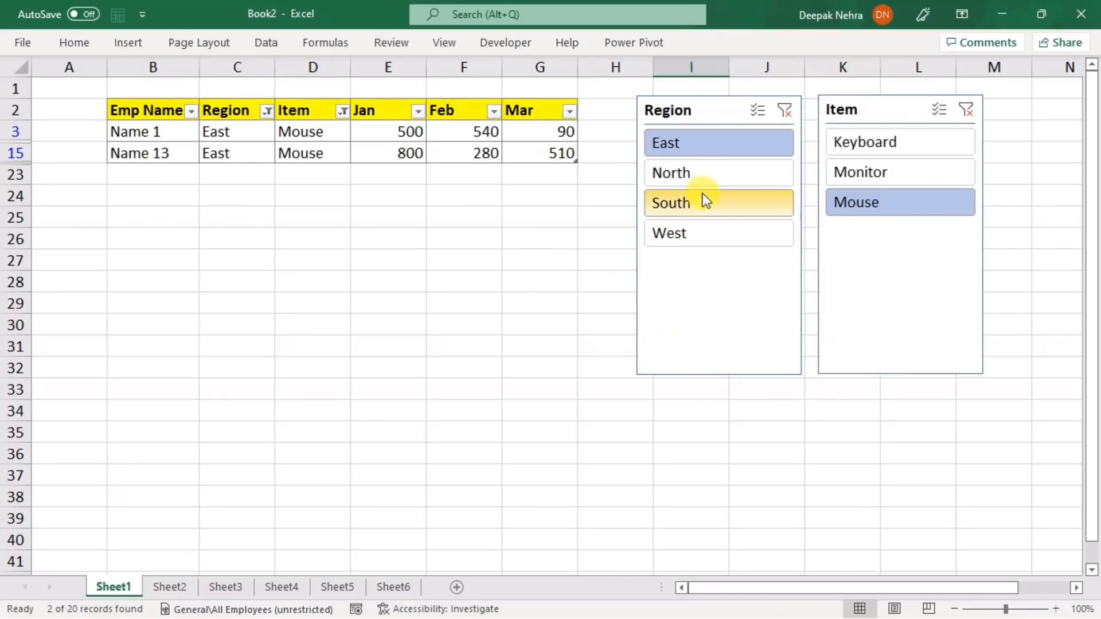
Turn on multi-select in the Region slicer and add West and South to the East selection.
left_click(756, 109)
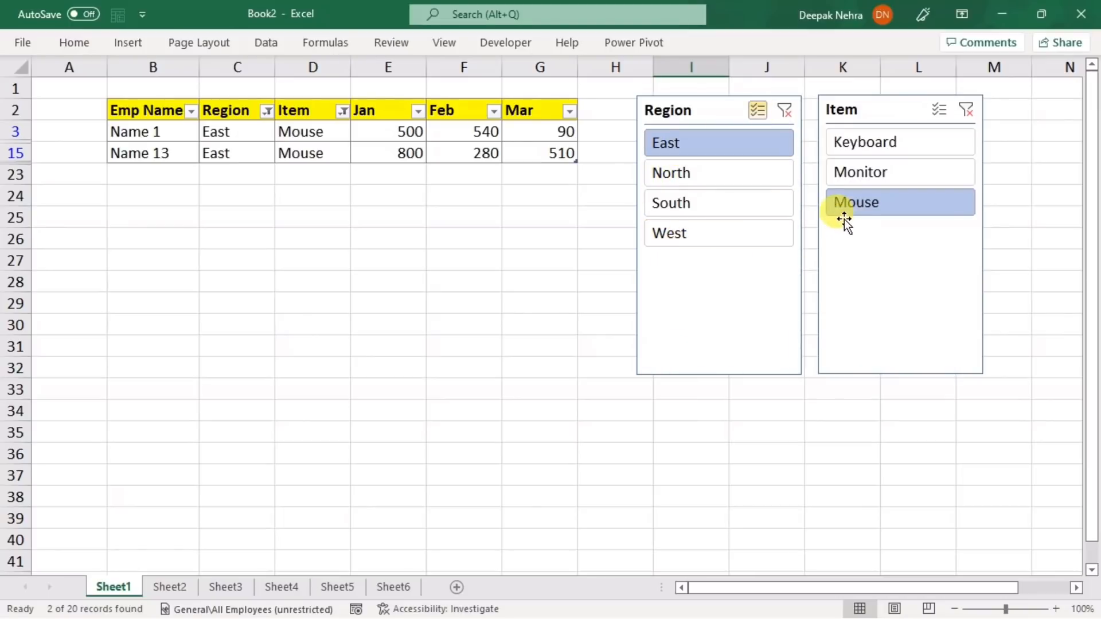
left_click(700, 238)
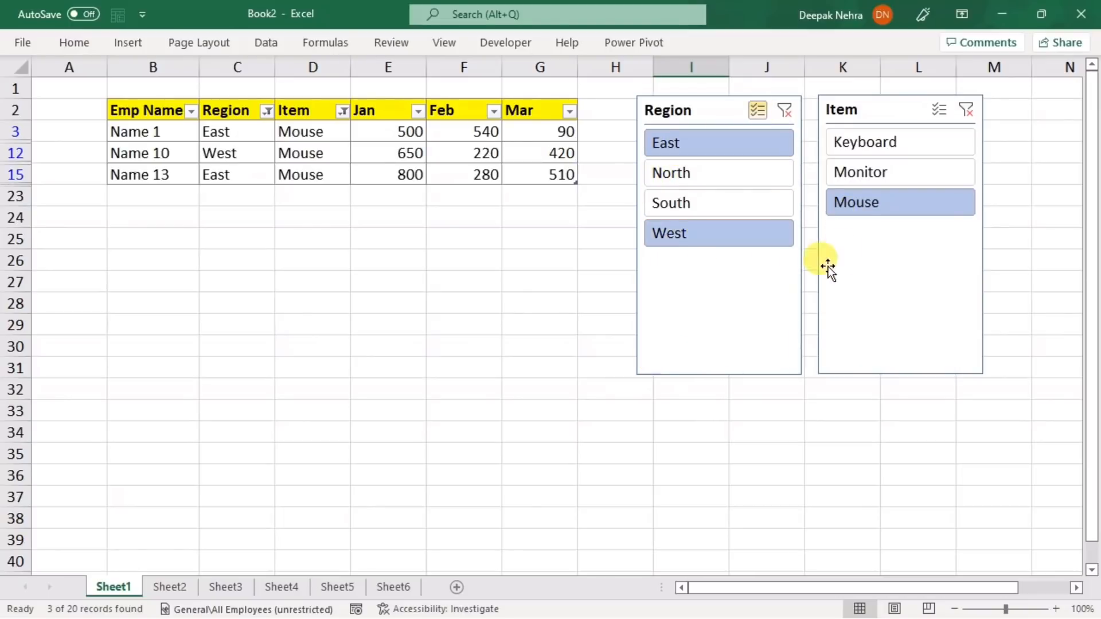
left_click(698, 199)
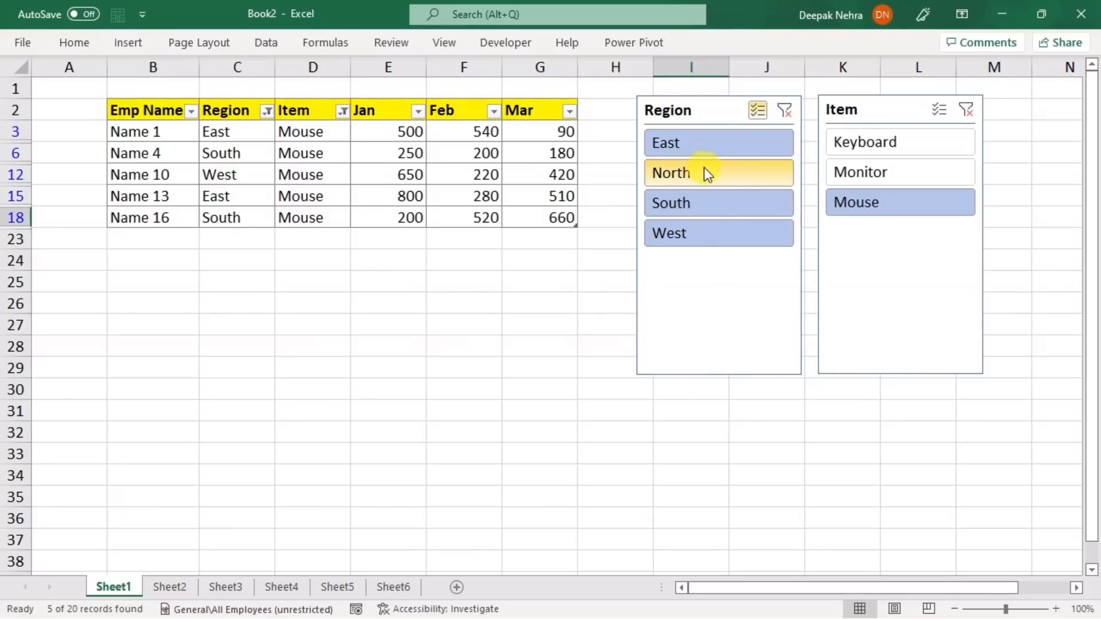
Switch the Item slicer from Keyboard to Monitor and reduce the Region slicer selection to East and West, toggling North on and off.
left_click(869, 154)
left_click(863, 172)
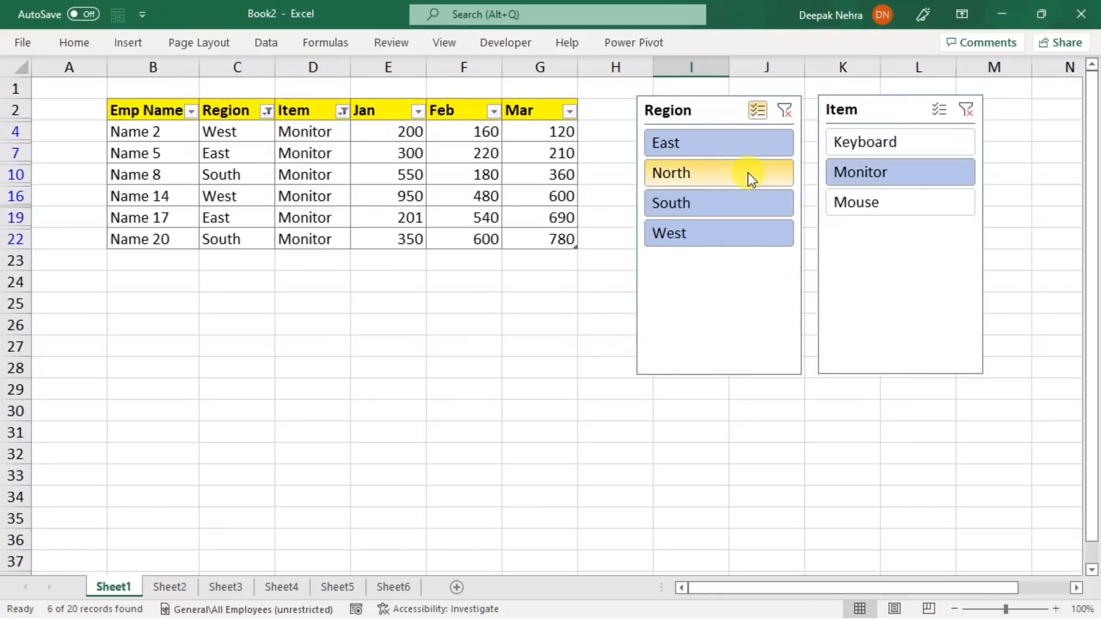
left_click(748, 173)
left_click(717, 203)
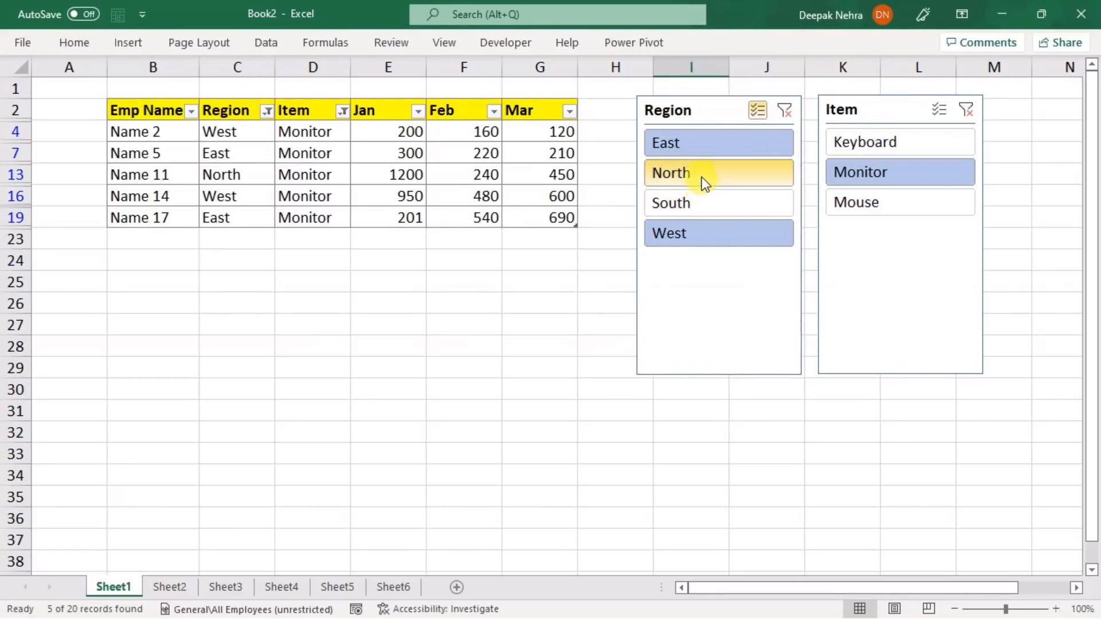
left_click(701, 176)
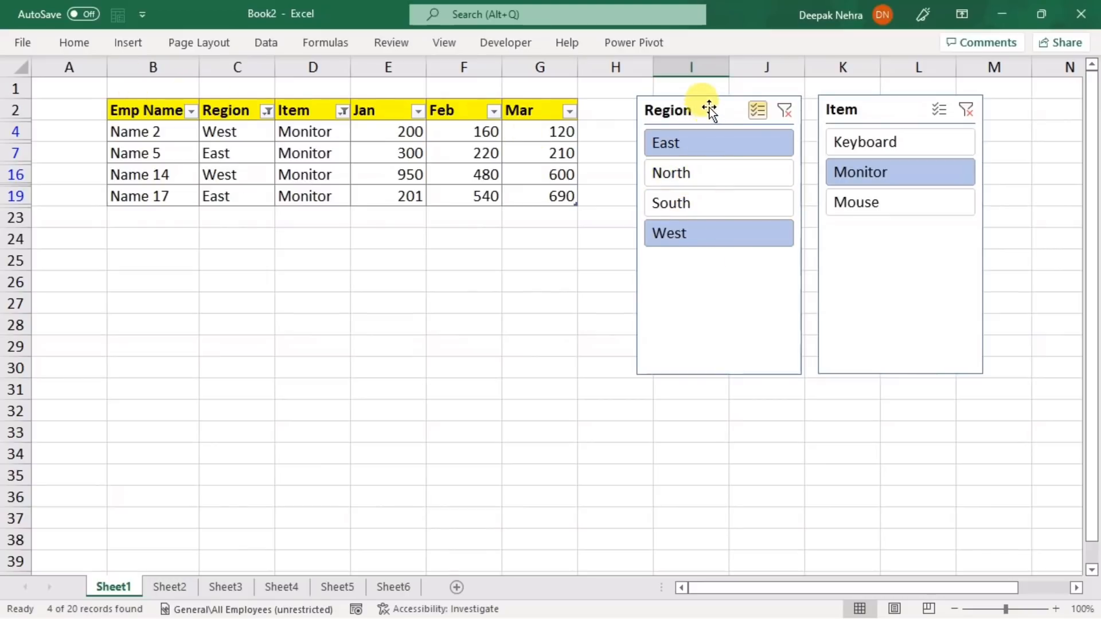
Move the Region slicer below the filtered table and delete the Item slicer.
left_click_drag(708, 105, 172, 241)
left_click(883, 119)
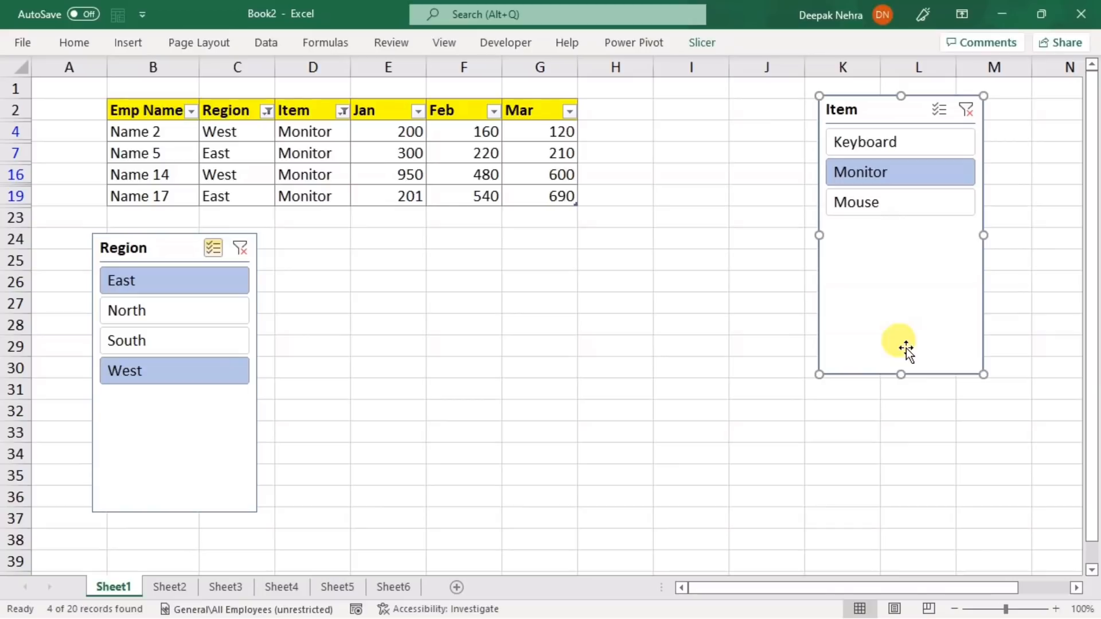
key("Delete")
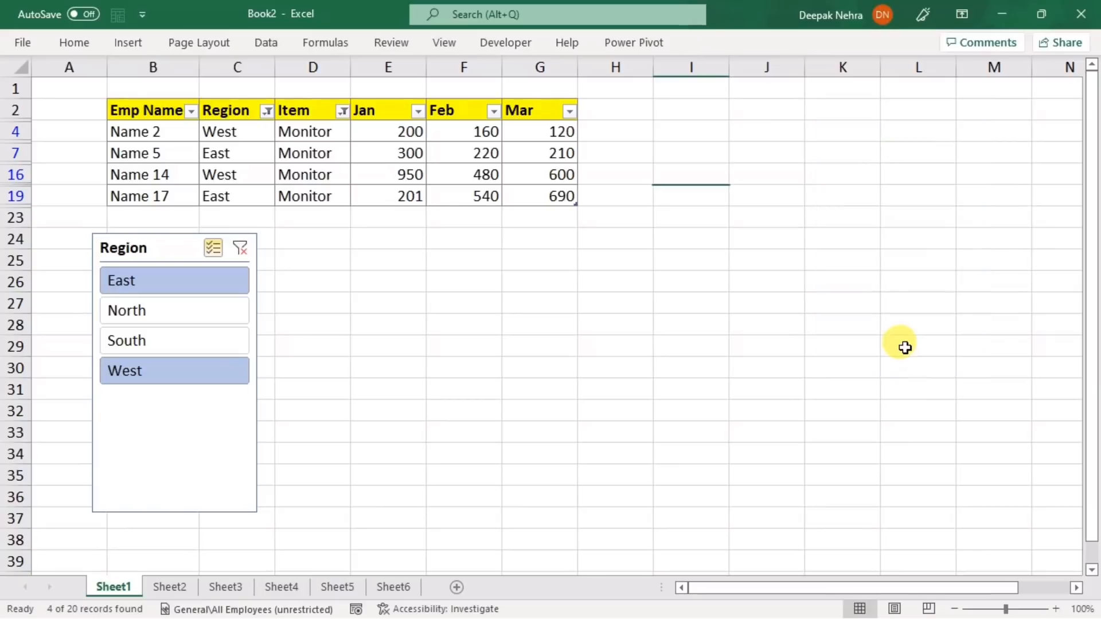
Widen the Region slicer to about 17.17 cm and arrange its buttons in 4 columns.
left_click(248, 431)
left_click_drag(259, 374, 649, 329)
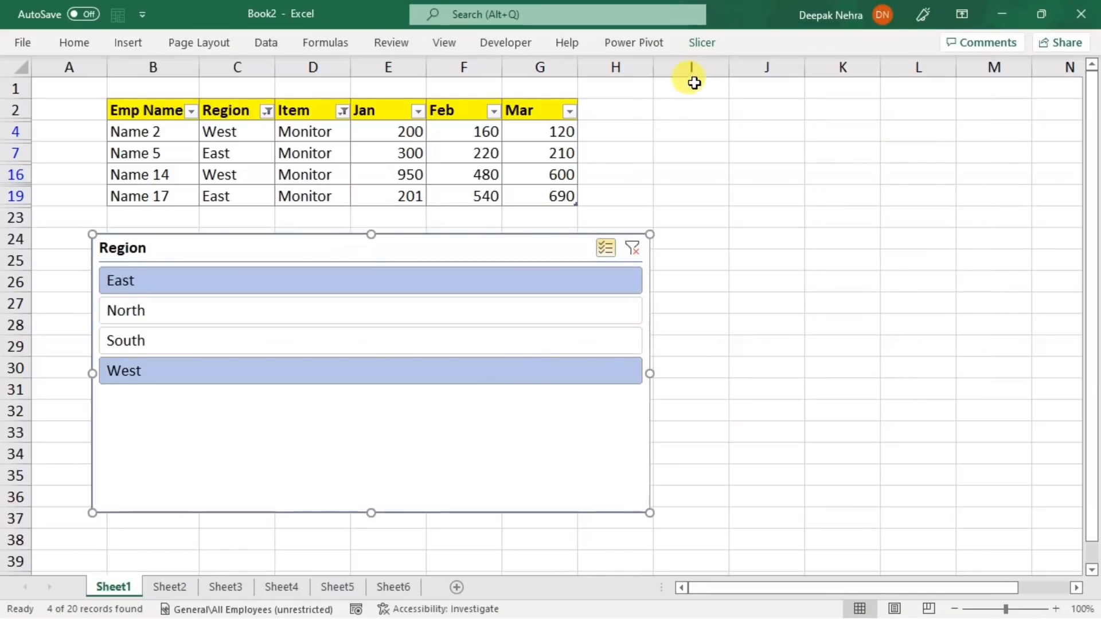
left_click(703, 42)
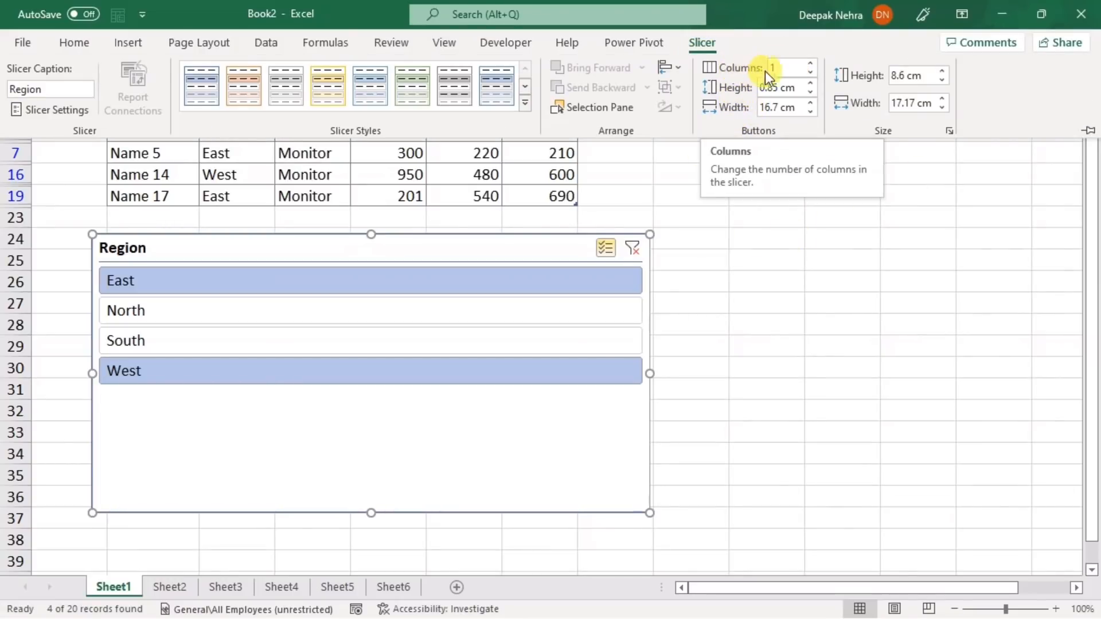
left_click(809, 64)
left_click(809, 64)
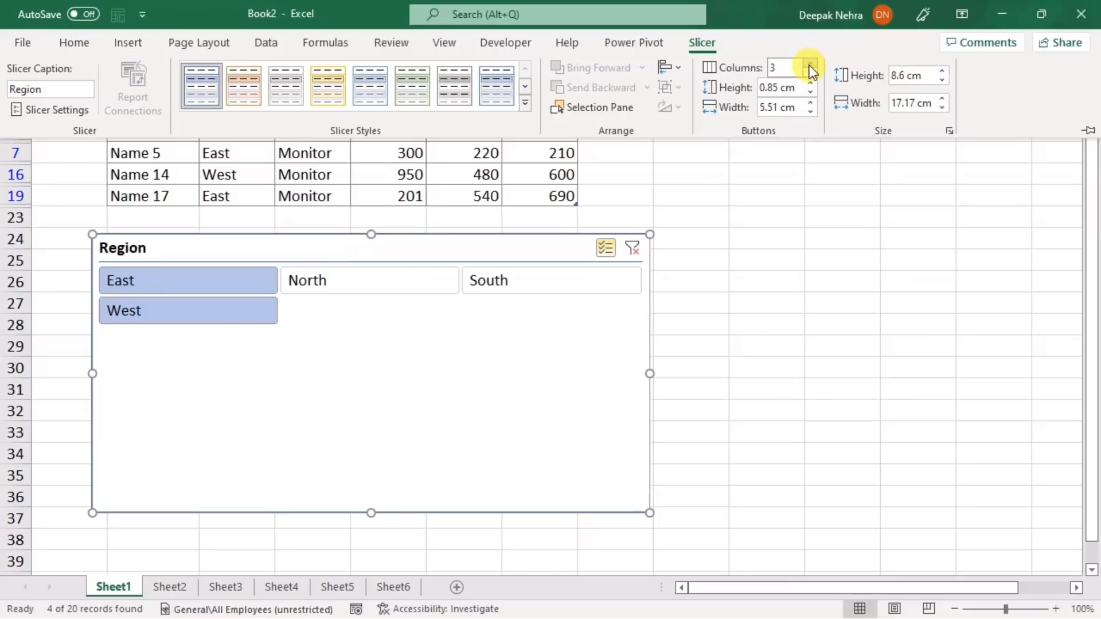
left_click(809, 64)
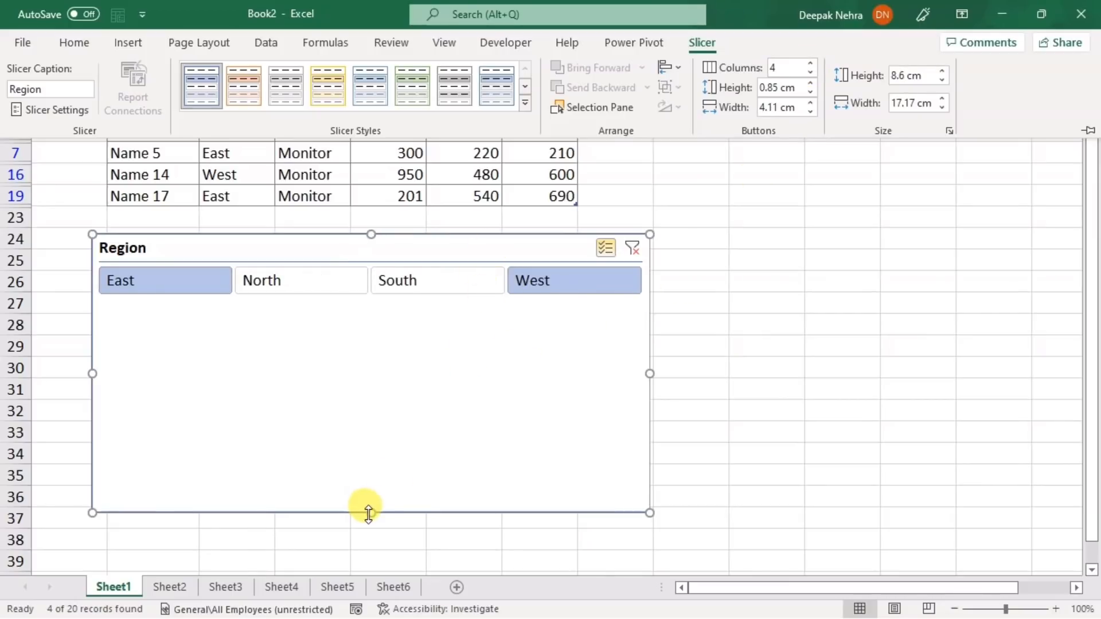
Shorten the Region slicer so its frame fits closely around the single row of region buttons.
key("ctrl+F1")
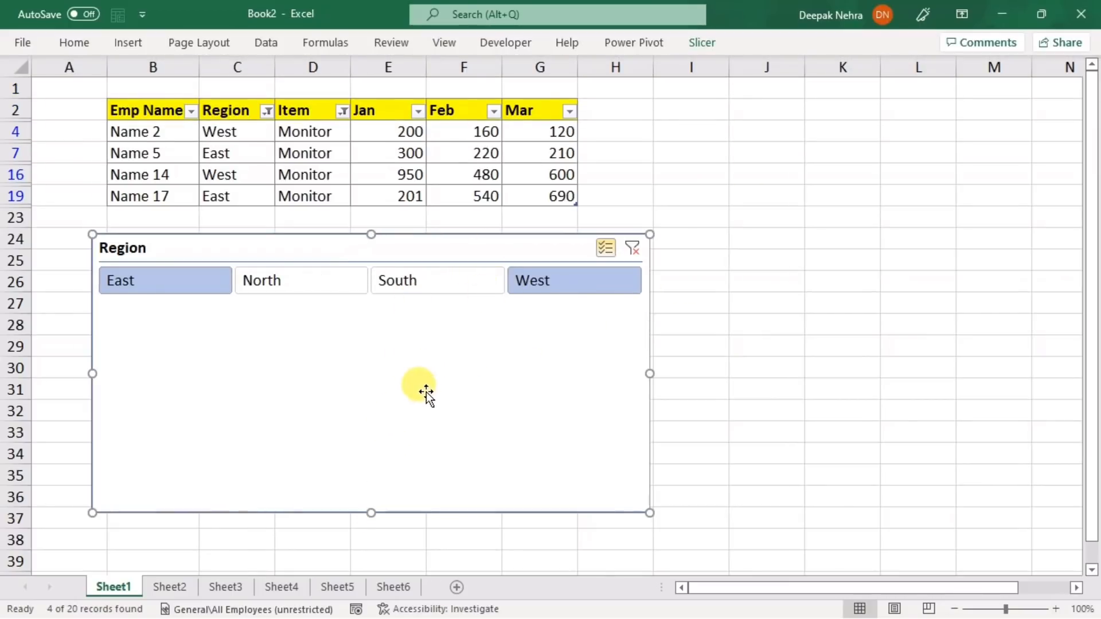
left_click_drag(370, 511, 388, 313)
left_click(814, 304)
left_click(511, 386)
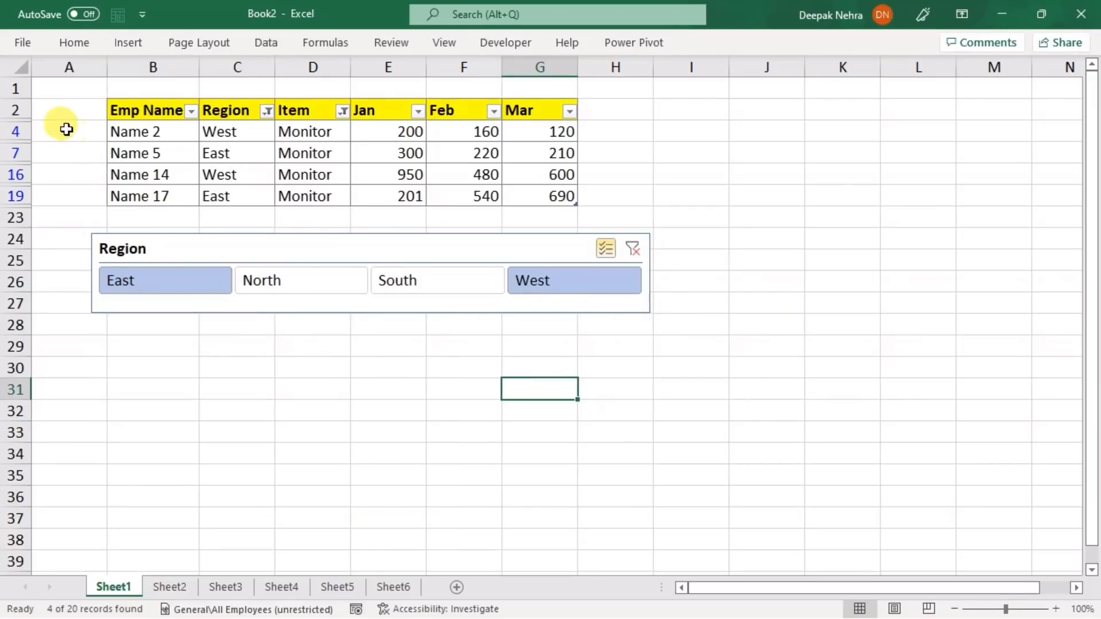
Insert three blank rows at the top of the sheet above the table header.
left_click(17, 110)
right_click(23, 111)
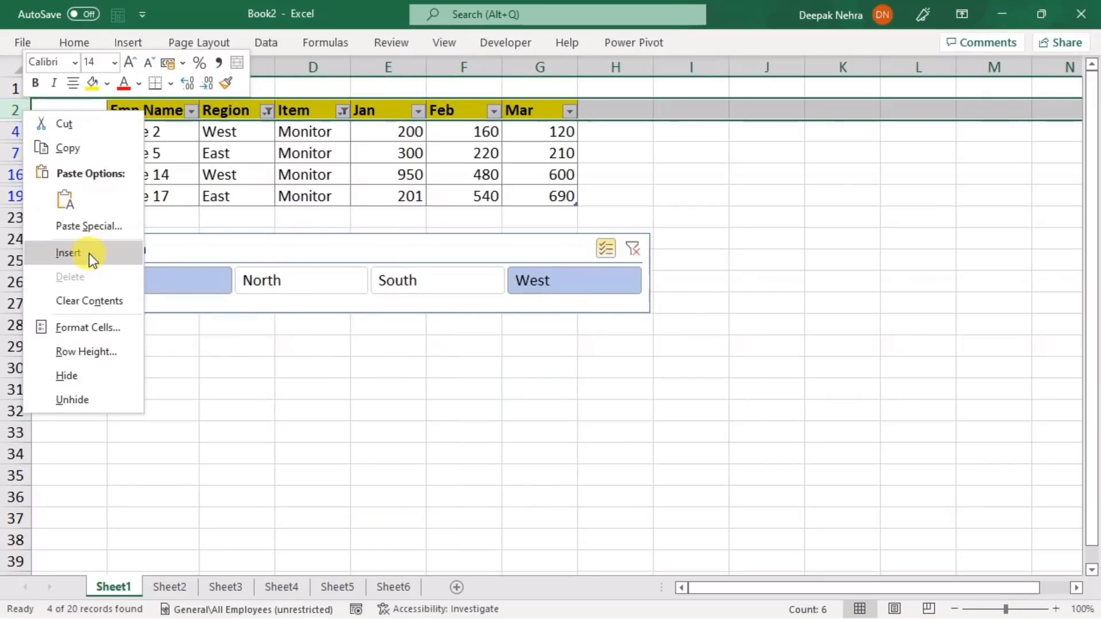
left_click(12, 86)
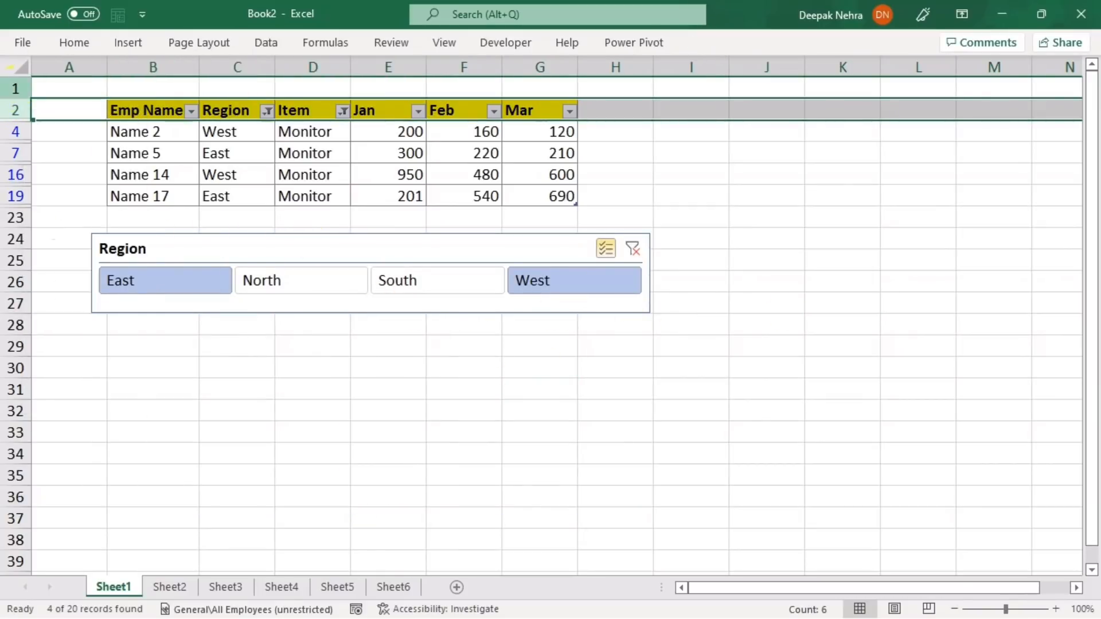
right_click(17, 89)
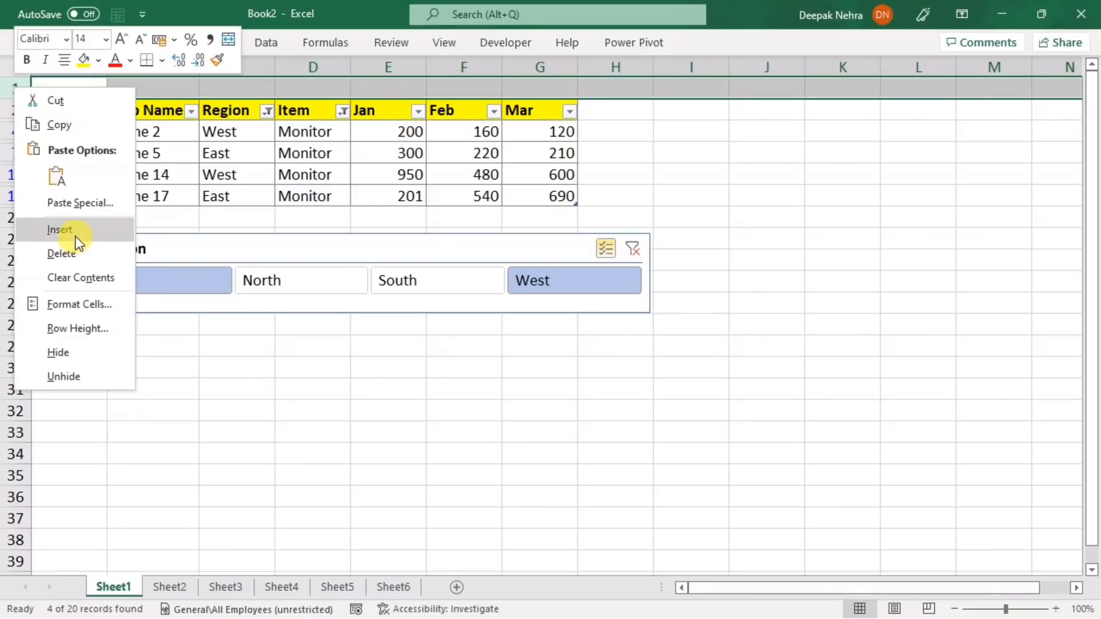
left_click(60, 230)
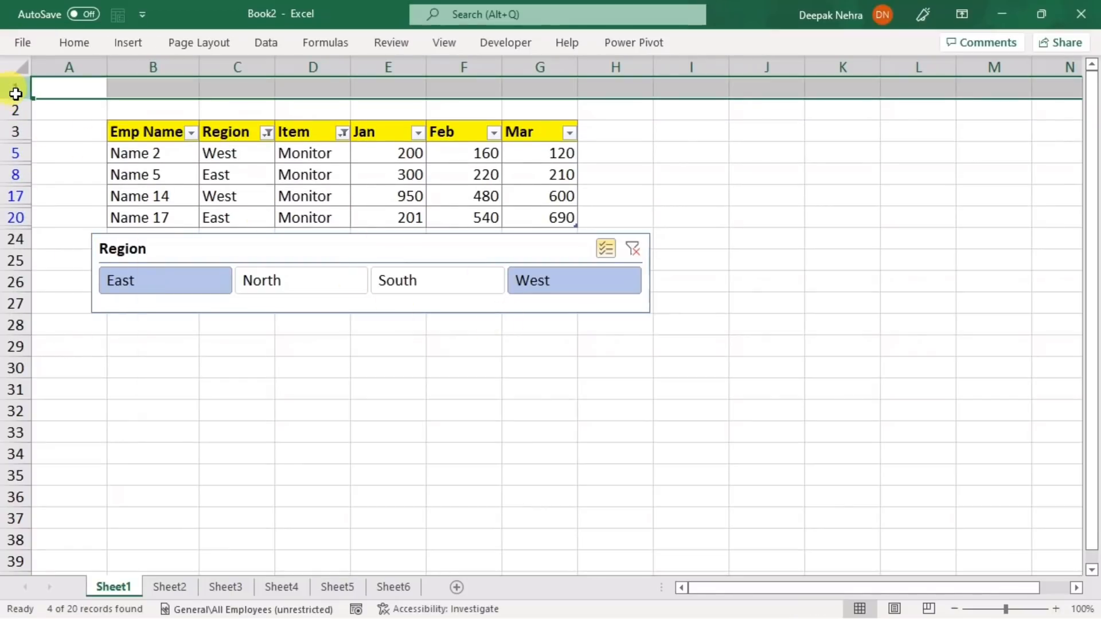
left_click_drag(16, 93, 17, 103)
right_click(17, 103)
left_click(84, 245)
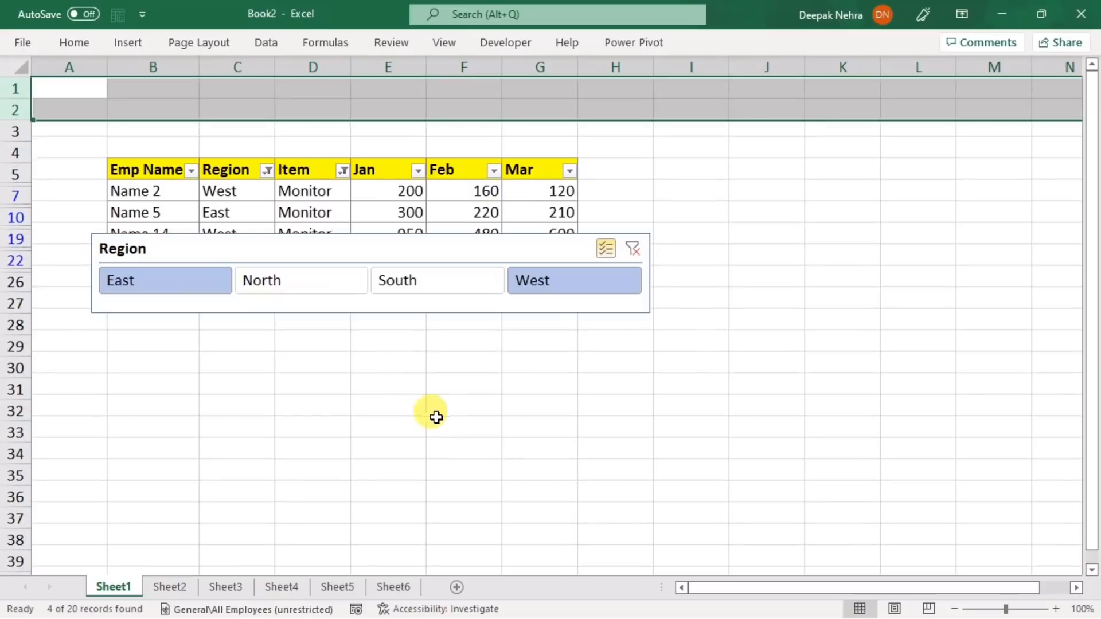
left_click(459, 451)
Place the Region slicer in the blank rows above the table header and resize it to match the table's width.
left_click_drag(295, 248, 312, 75)
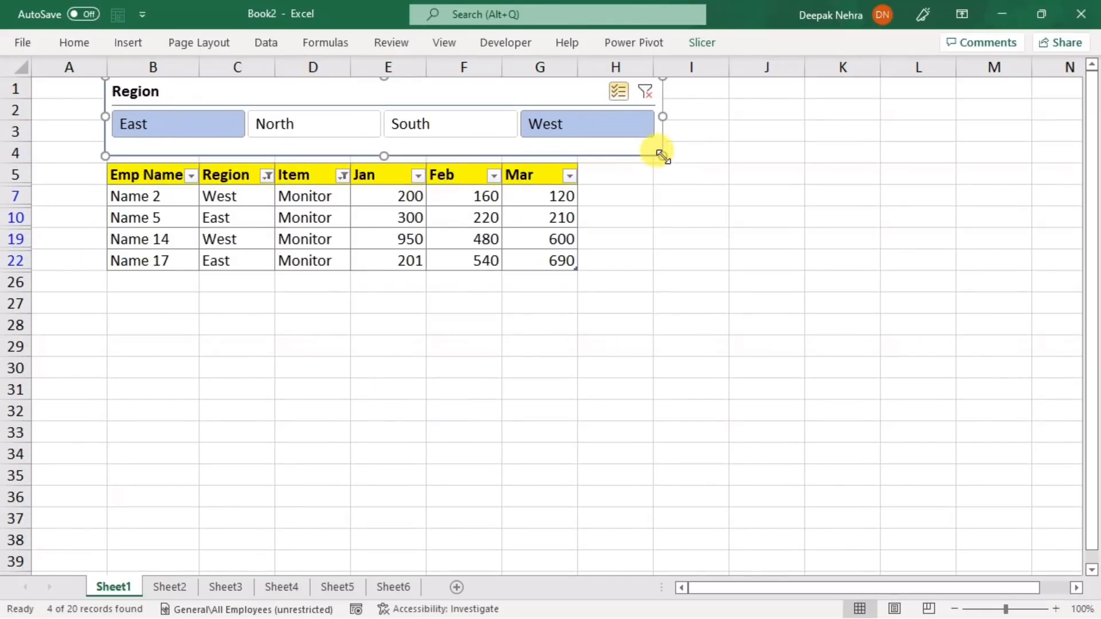
left_click_drag(662, 155, 575, 142)
left_click(782, 208)
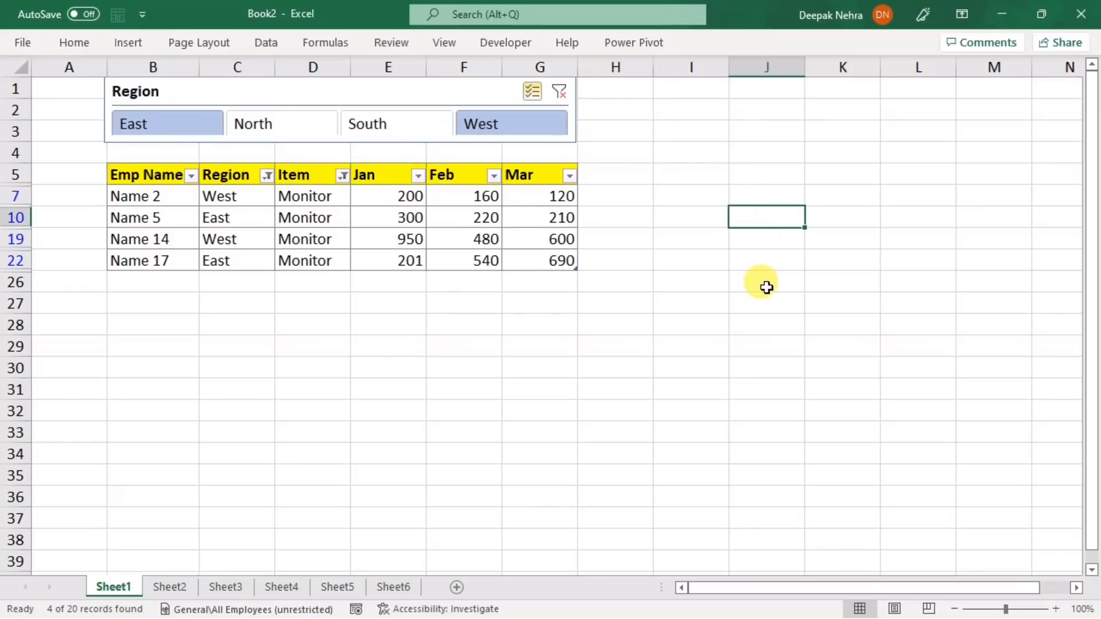
Try the relocated Region slicer by adding North and South to the selection and deselecting West, South, North and East in turn.
left_click(260, 129)
left_click(366, 125)
left_click(477, 124)
left_click(402, 123)
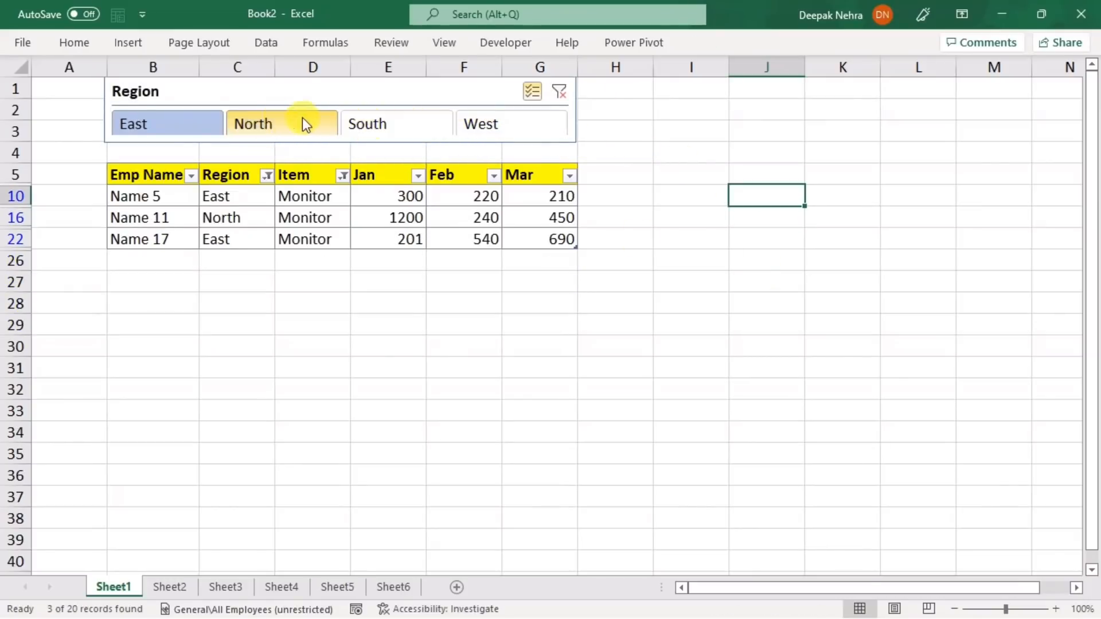
left_click(301, 120)
left_click(184, 121)
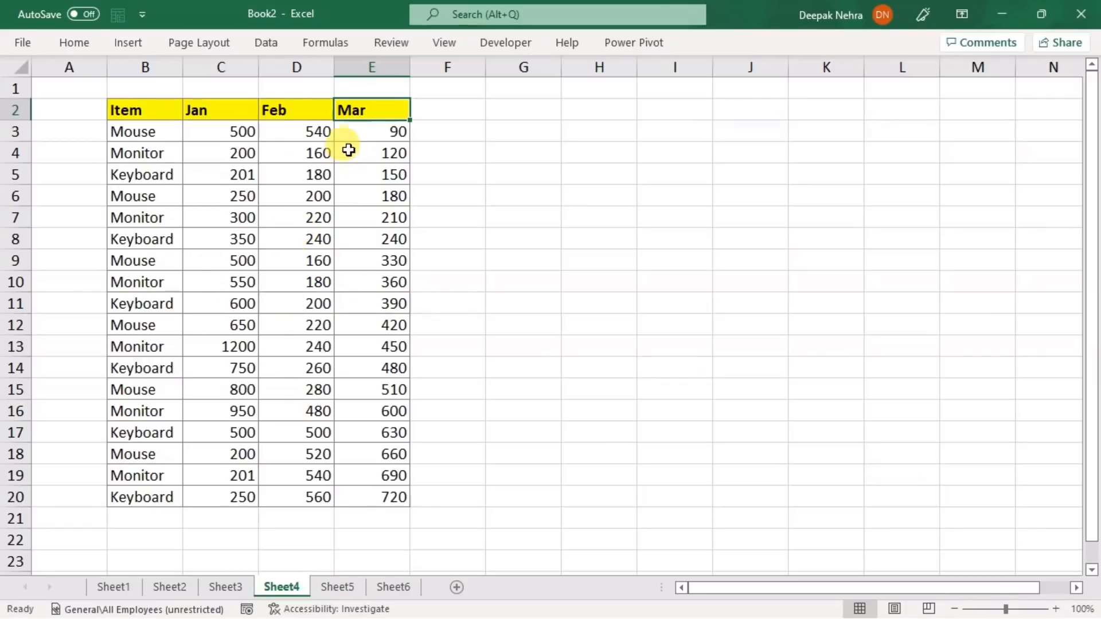
Check the summary statistics for the March values in E3:E20 and the January values in C3:C11 on Sheet4.
left_click_drag(356, 130, 349, 494)
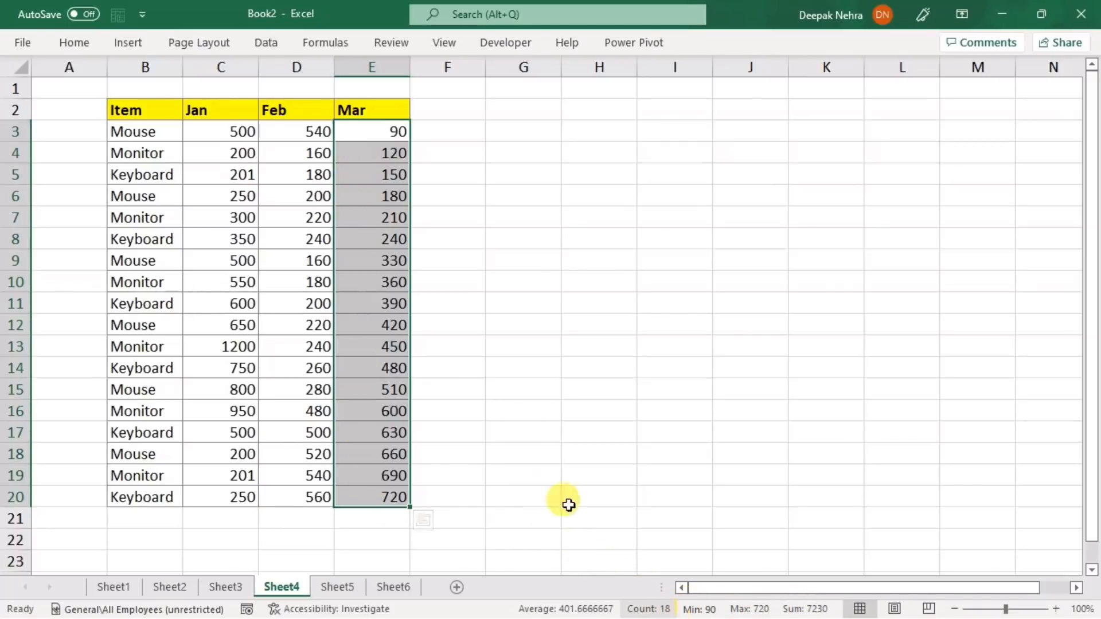
left_click(532, 239)
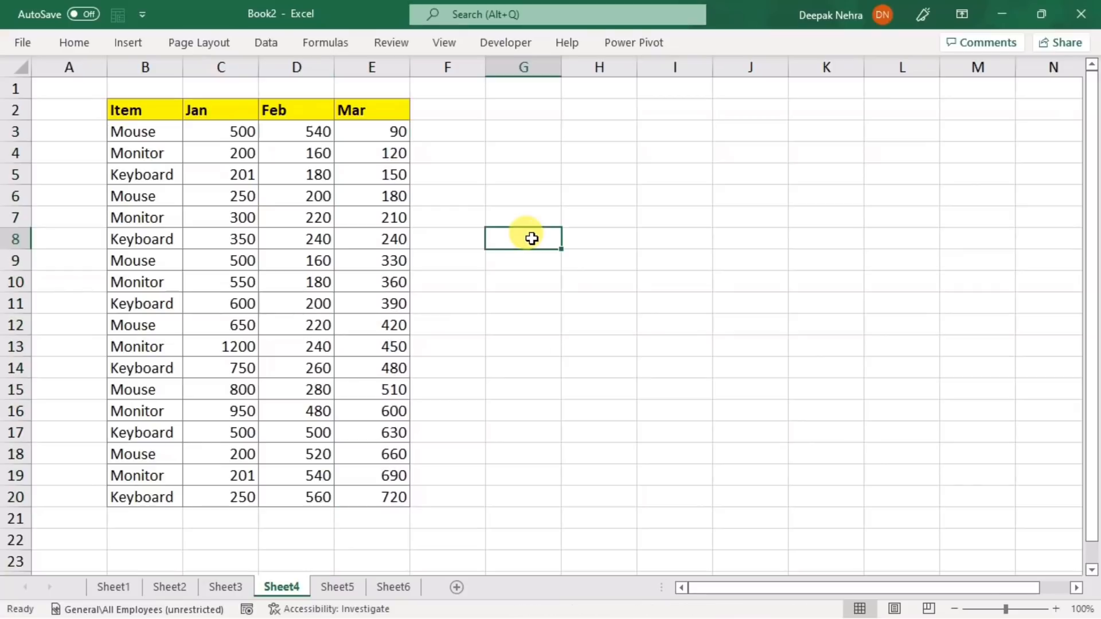
left_click_drag(214, 132, 179, 307)
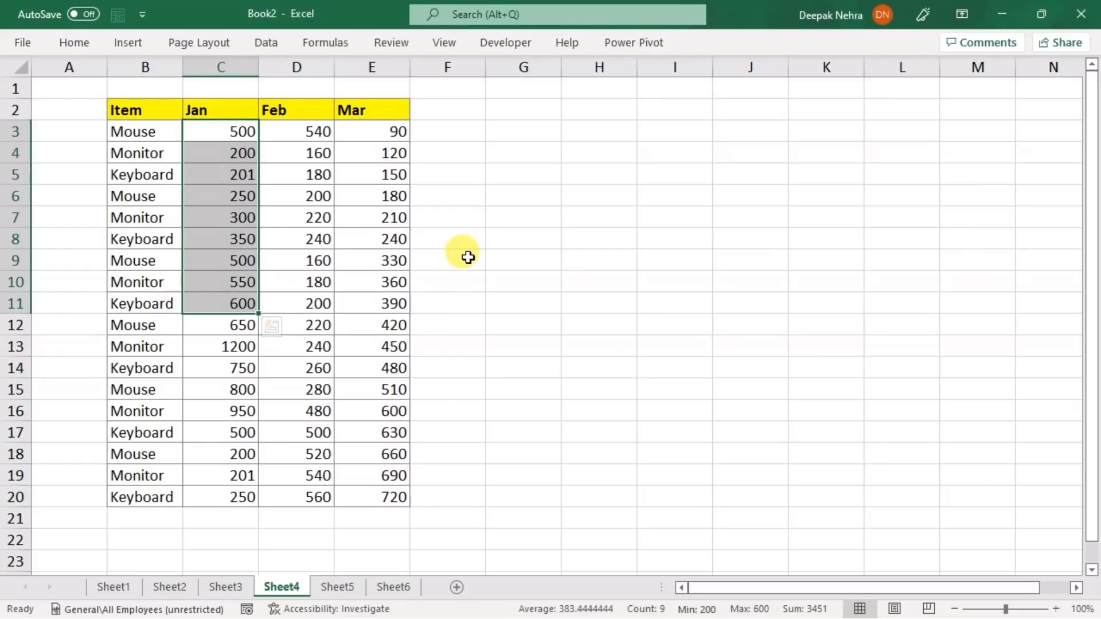
left_click(456, 232)
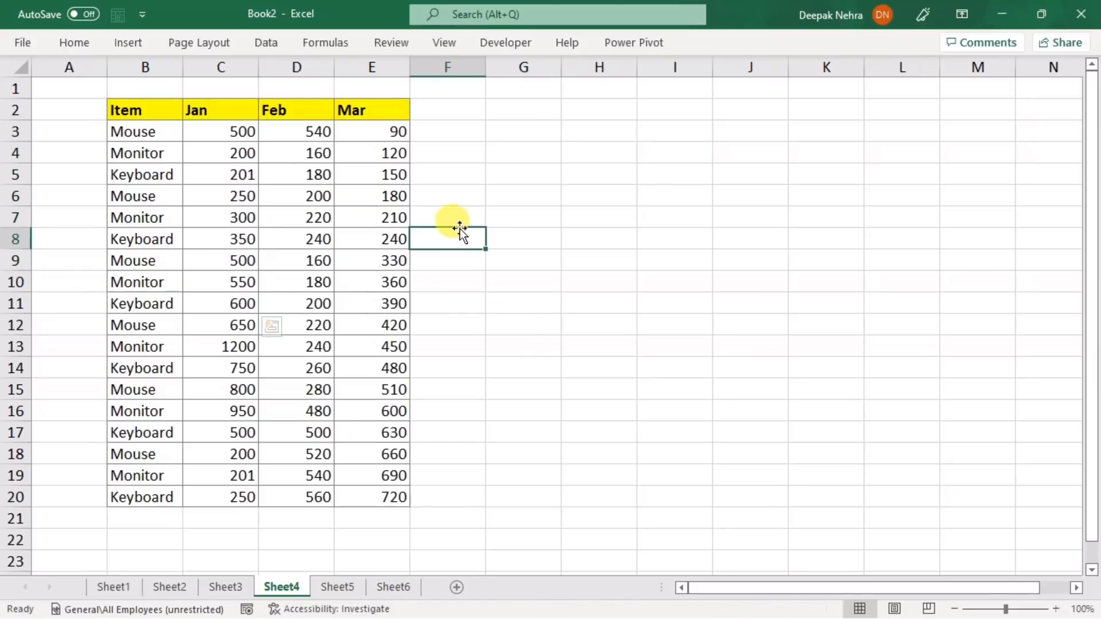
Copy the status bar sum of the February values in D3:D15 and paste it into cell G4.
left_click_drag(292, 135, 297, 390)
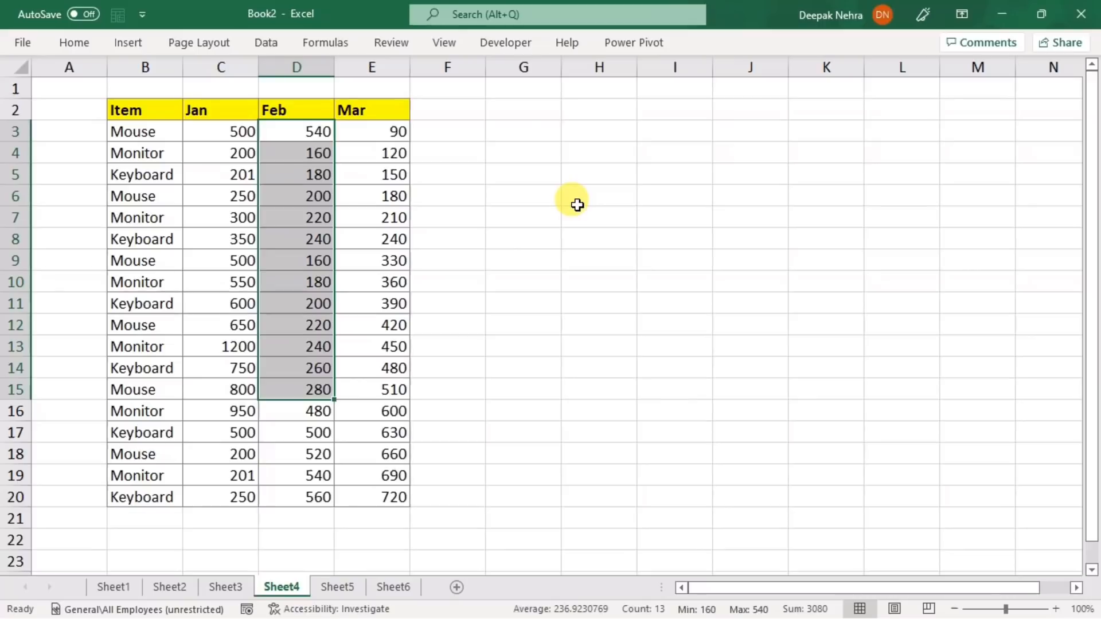
left_click(545, 146)
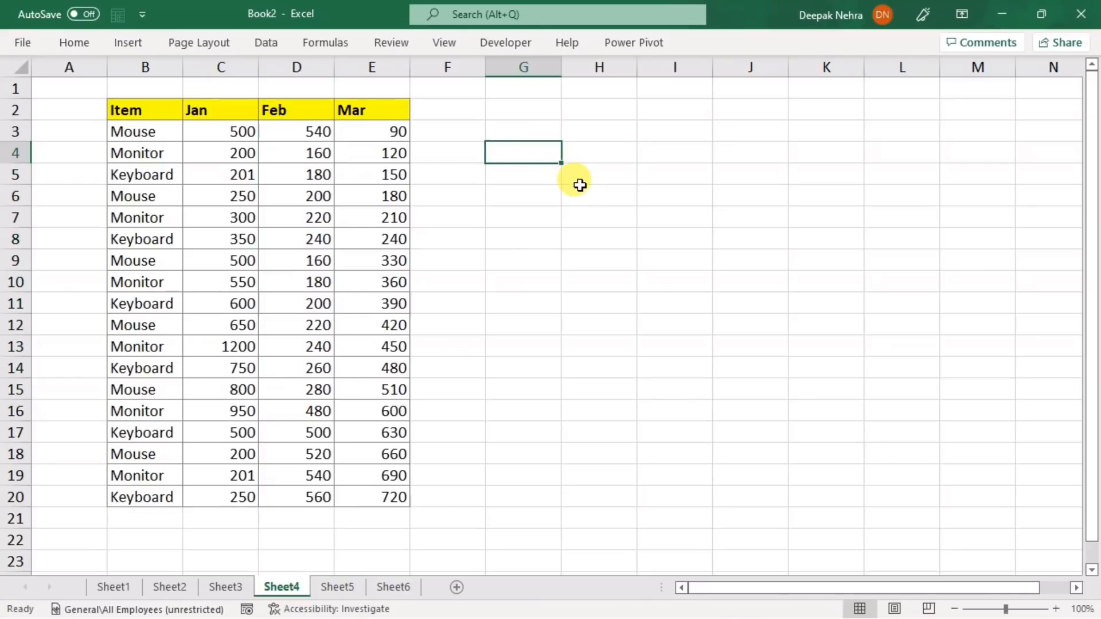
key("ctrl+v")
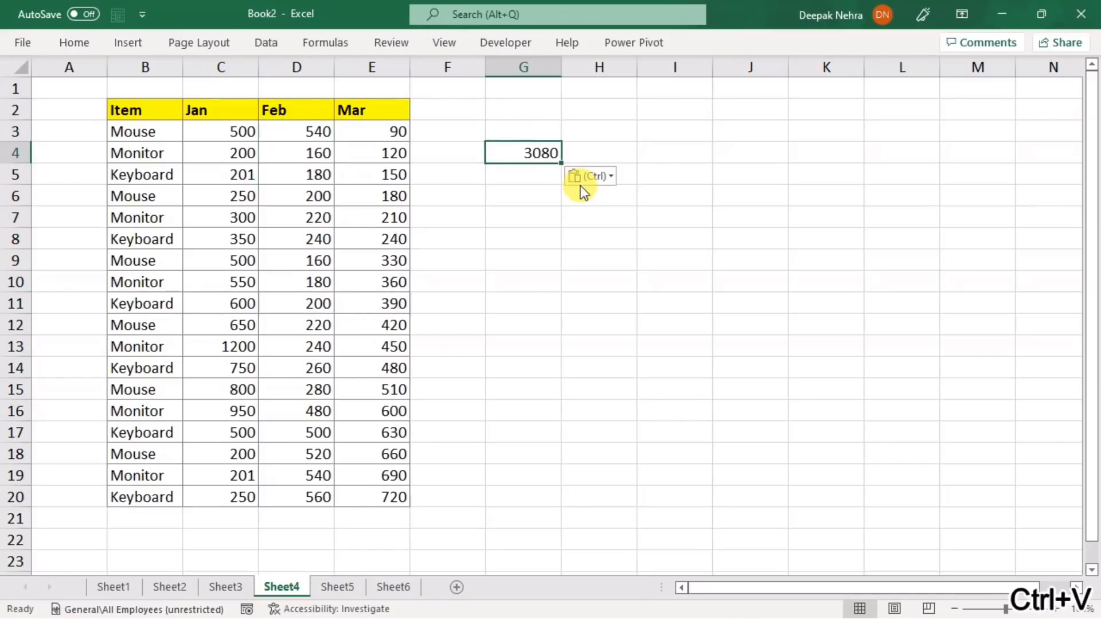
left_click(606, 253)
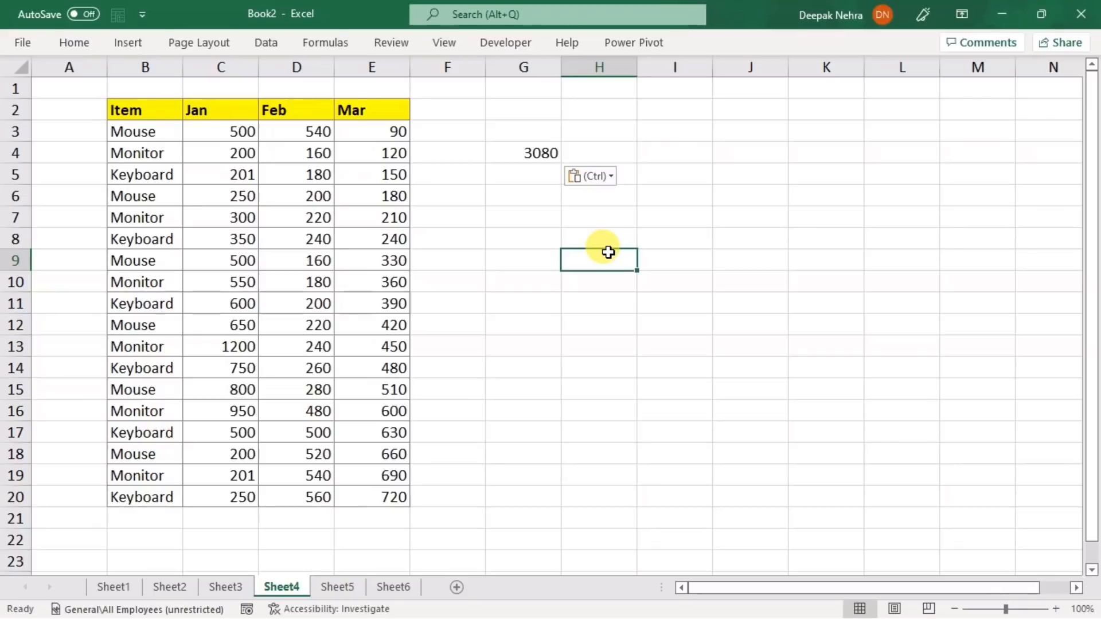
left_click(534, 232)
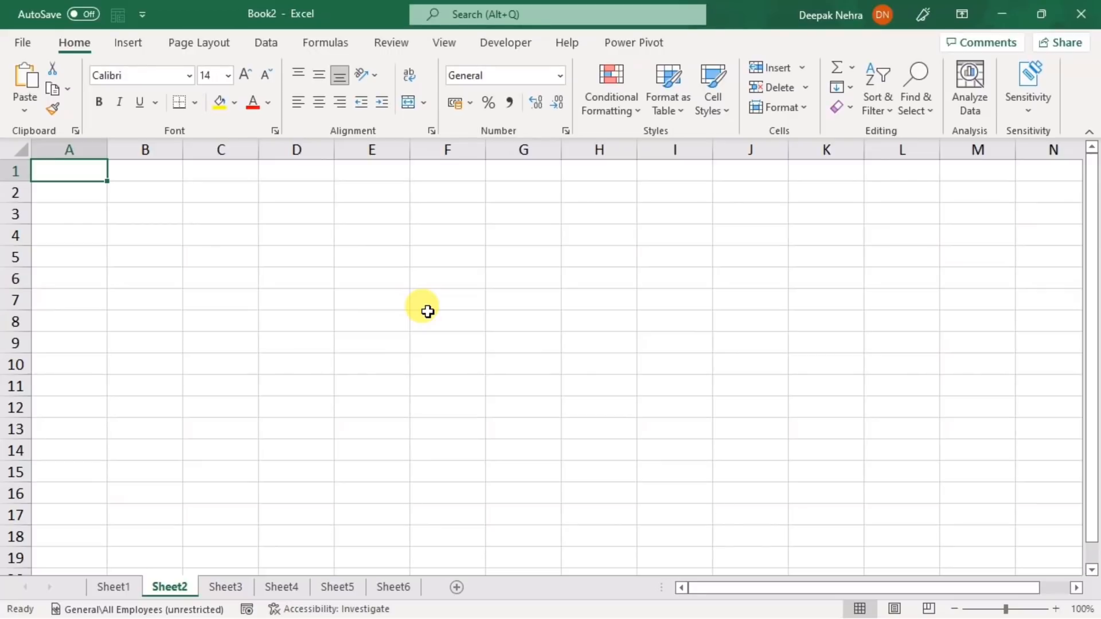
Search Bing for "database" pictures to use as the background of Sheet2.
left_click(194, 43)
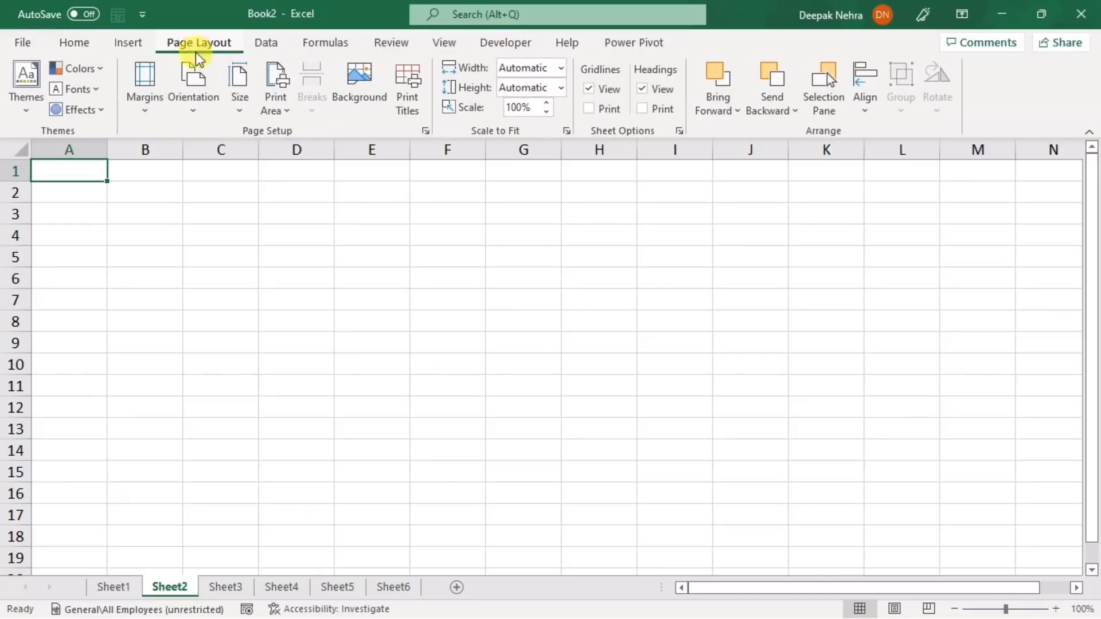
left_click(359, 77)
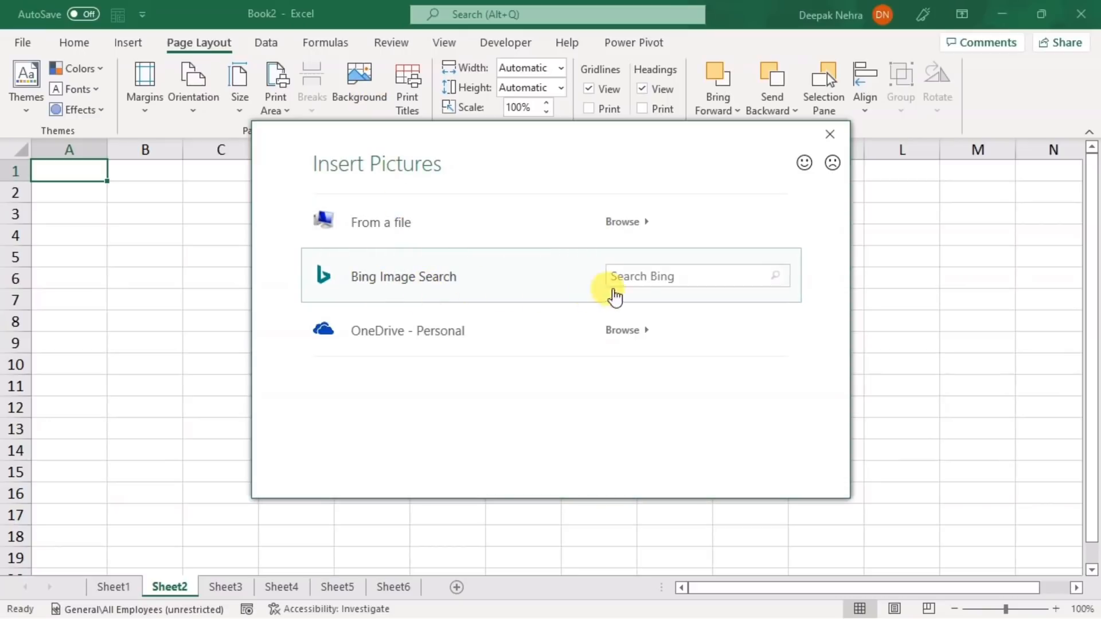
left_click(640, 284)
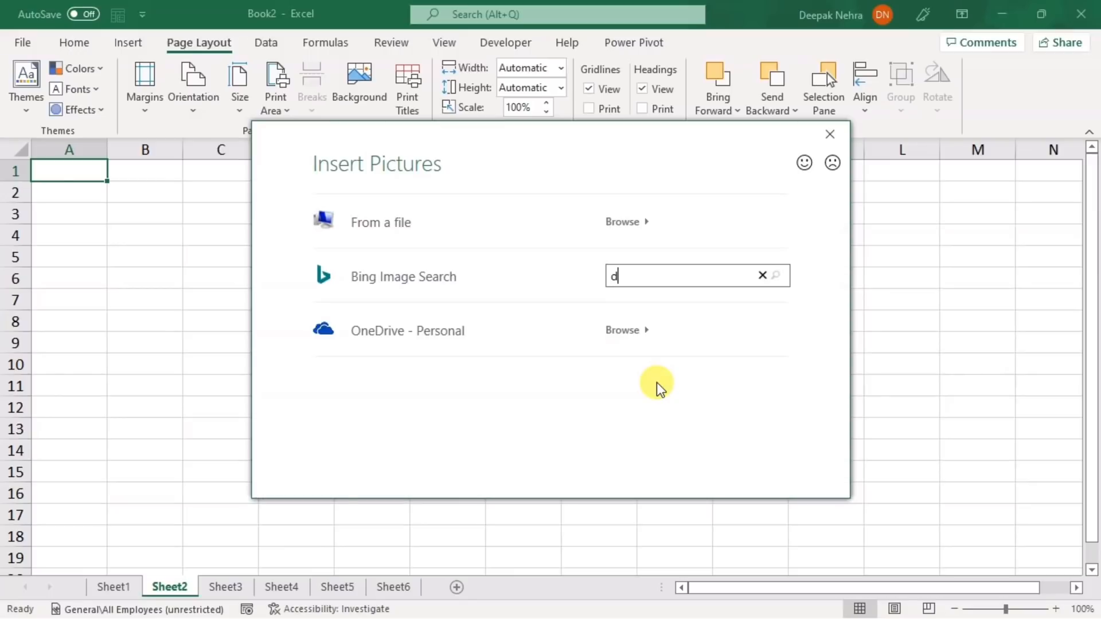
type("atabase")
key("Return")
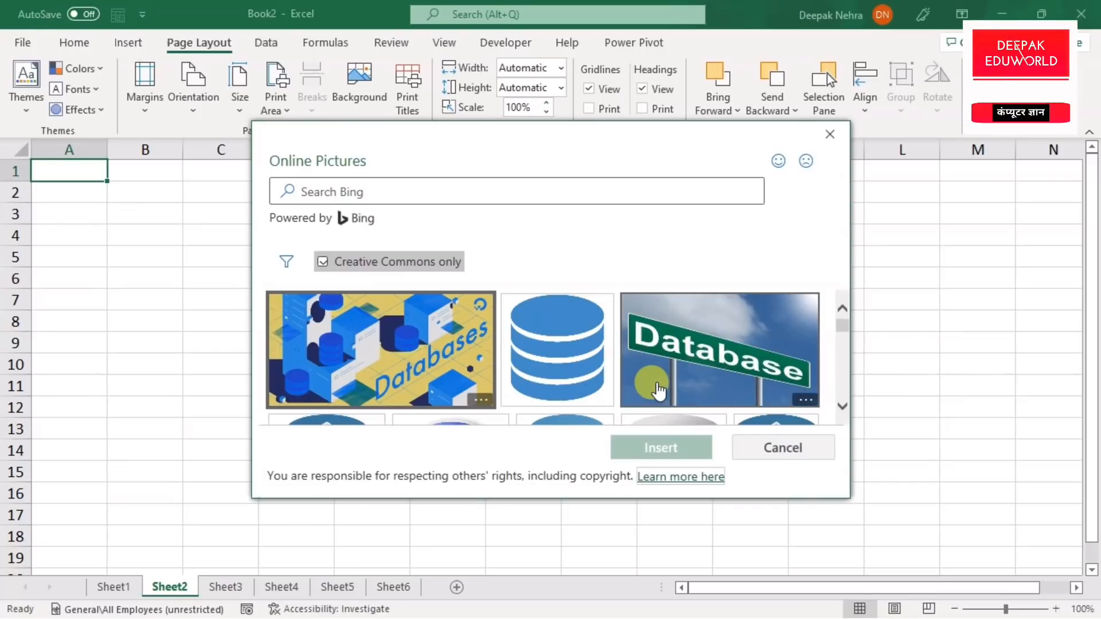
Insert the green Database road-sign picture as the Sheet2 background and delete that background again.
scroll(631, 362, "down", 3)
scroll(631, 363, "down", 10)
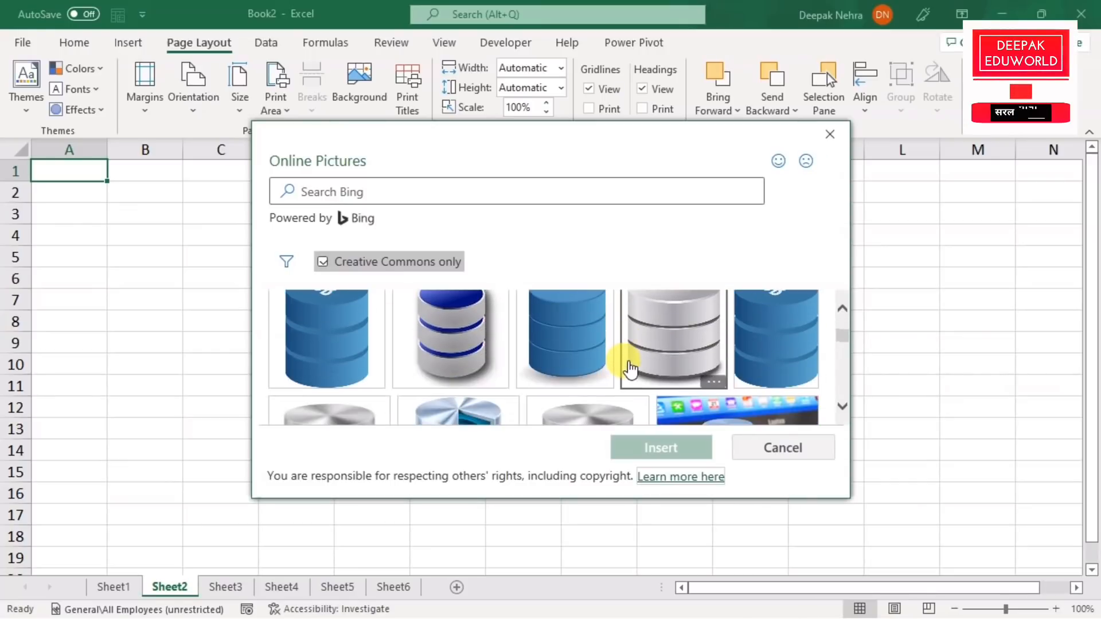
scroll(630, 372, "down", 10)
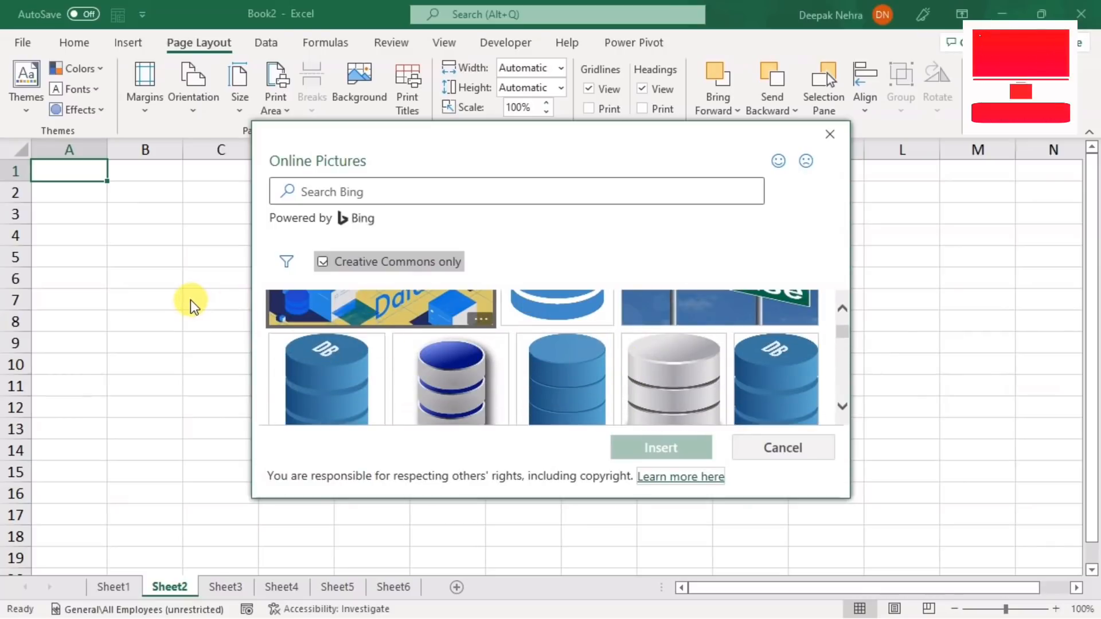
scroll(646, 361, "up", 2)
left_click(694, 327)
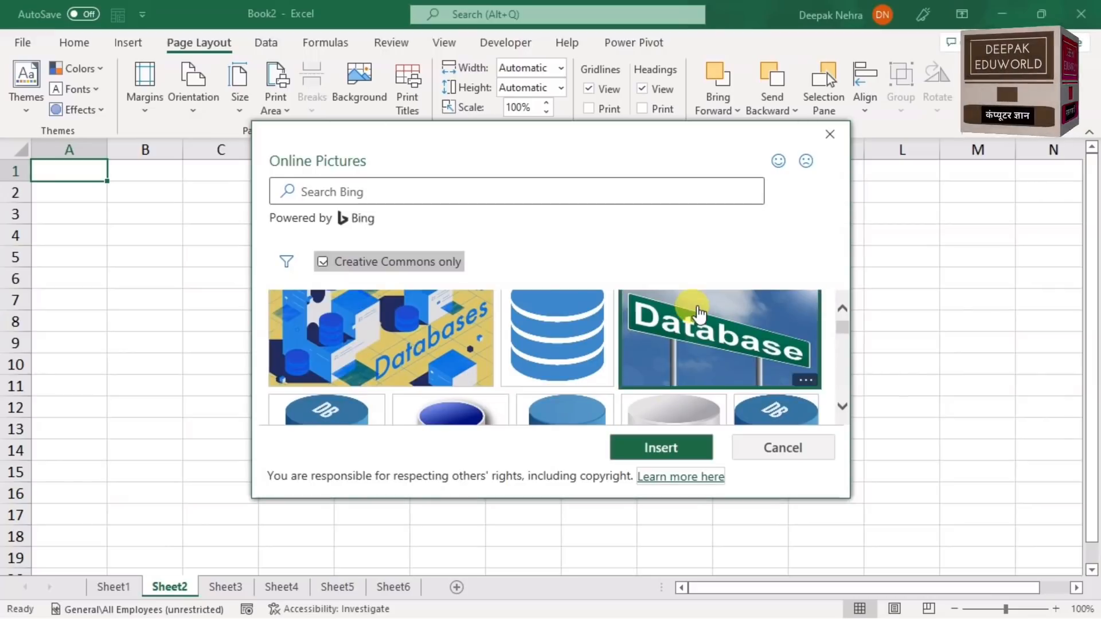
left_click(670, 450)
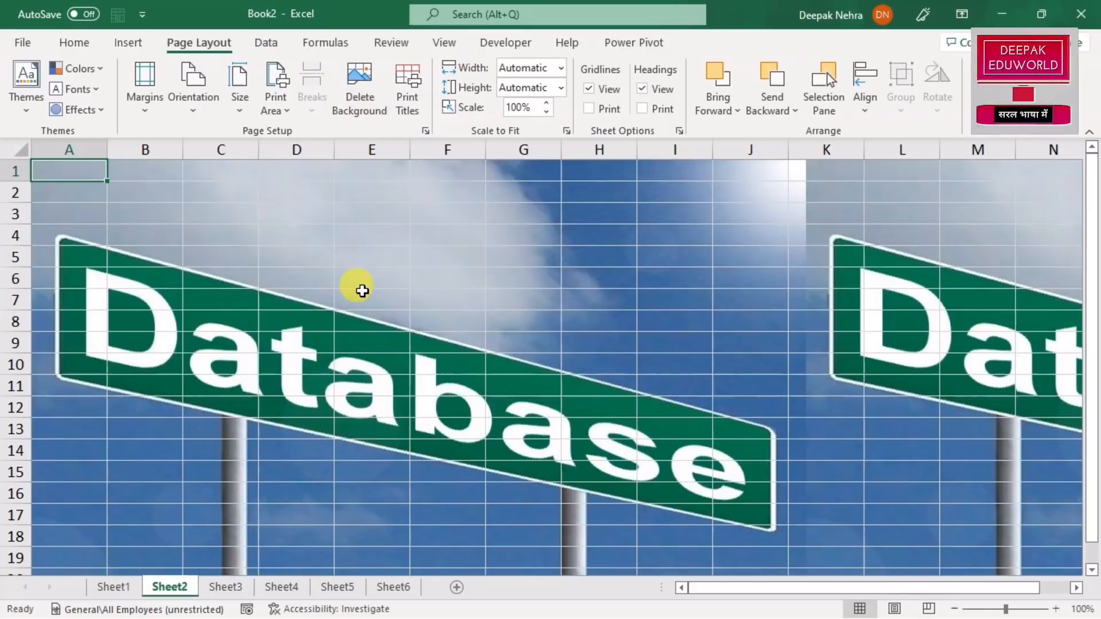
left_click(360, 93)
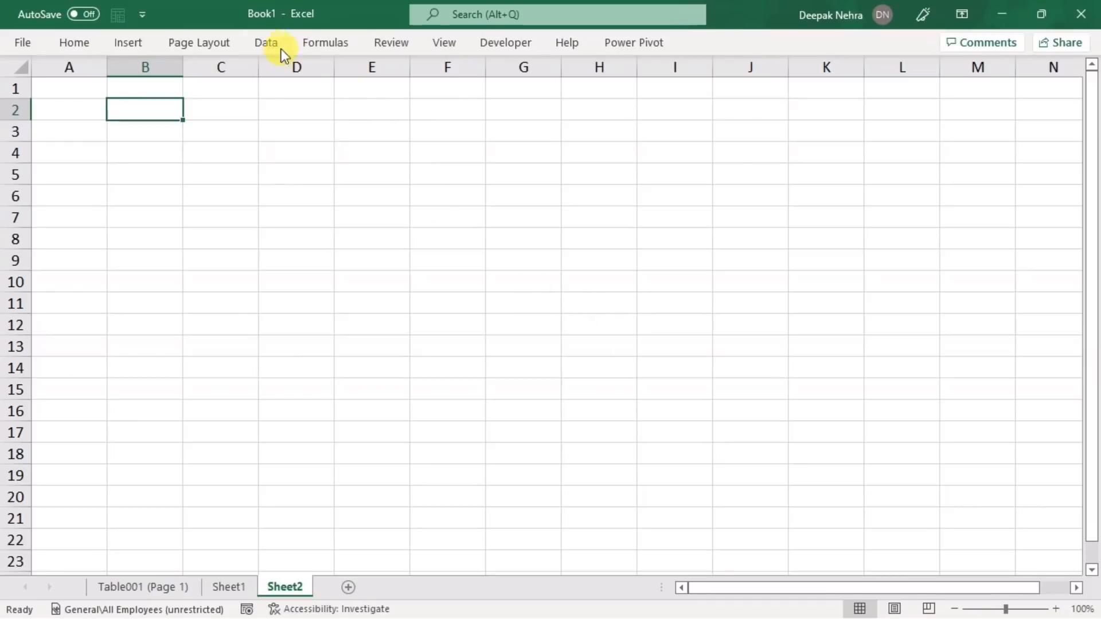
Start importing data from the PDF file "emp data" on the Desktop into Book1.
left_click(267, 44)
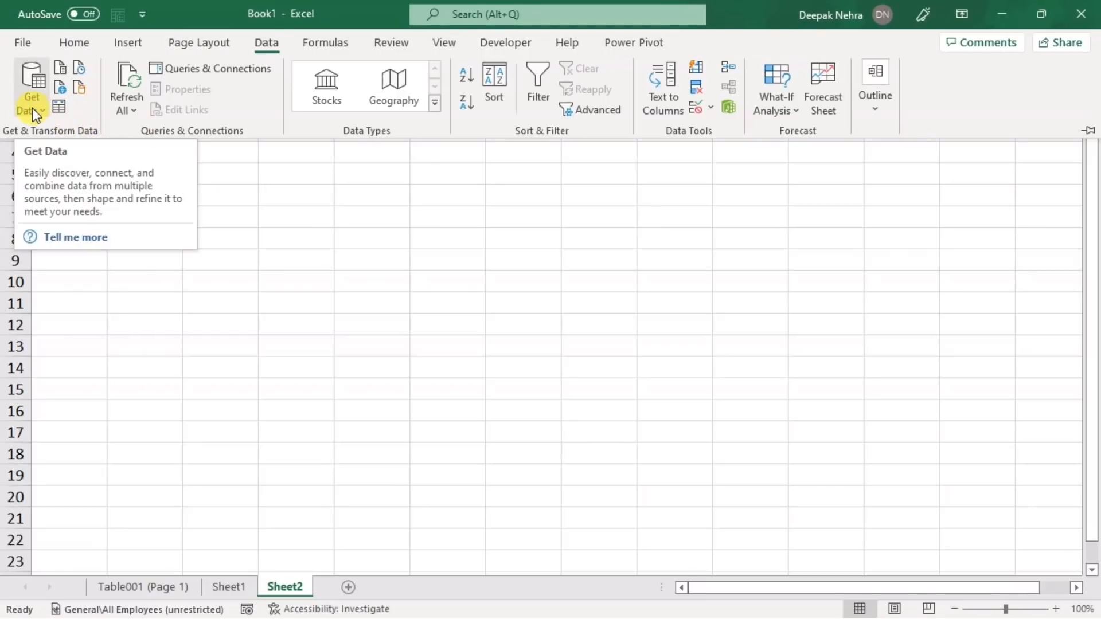
left_click(32, 108)
mouse_move(102, 145)
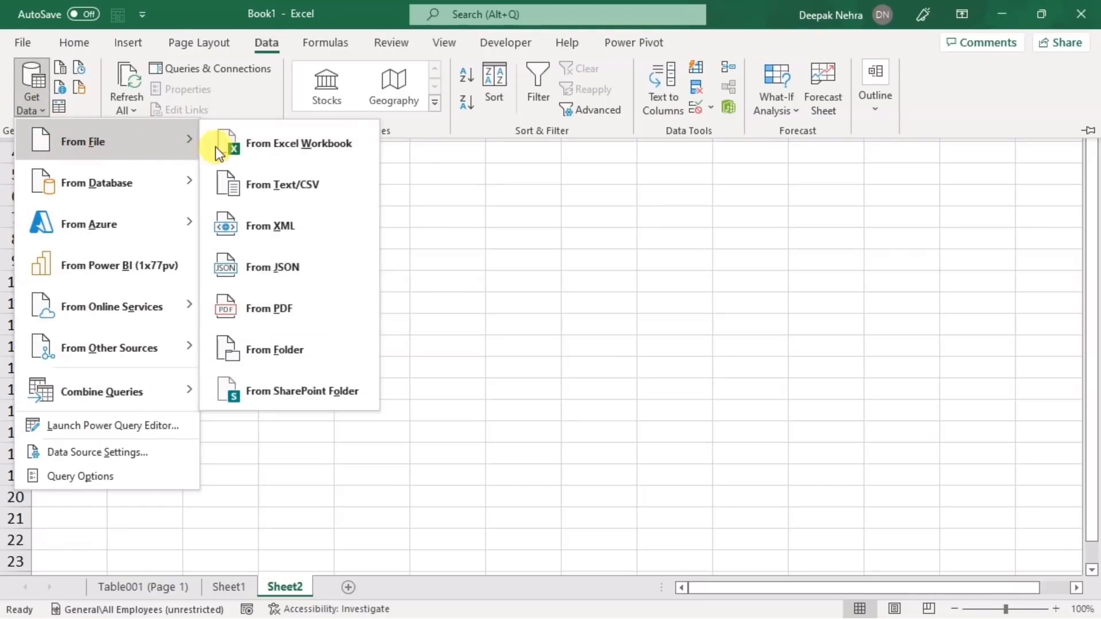
left_click(314, 309)
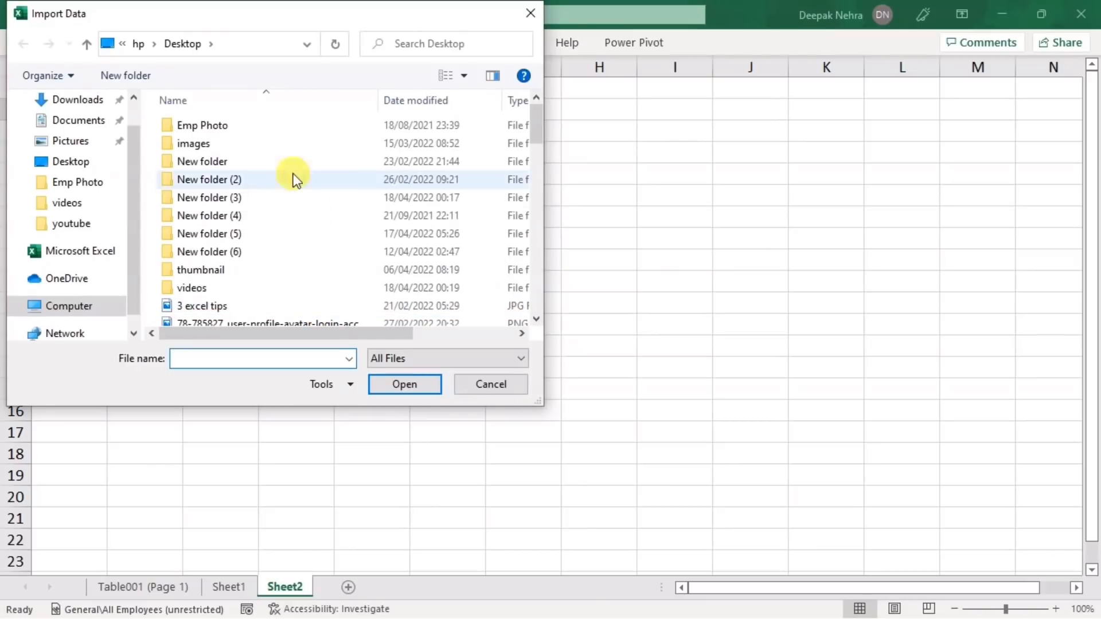
left_click(71, 165)
left_click_drag(529, 136, 521, 204)
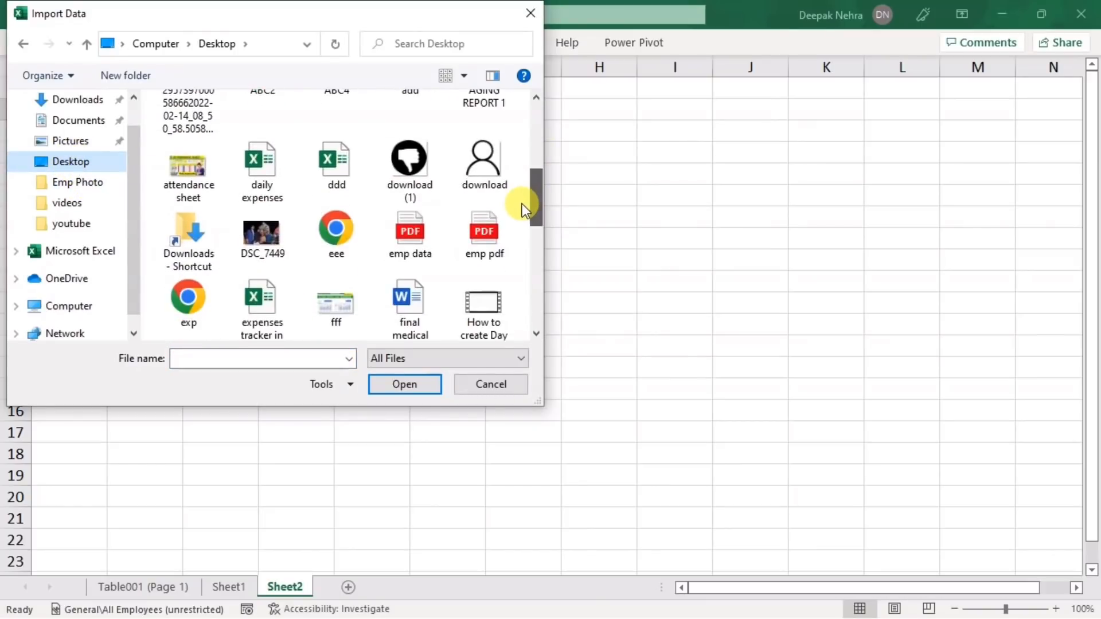
left_click(410, 229)
left_click(417, 390)
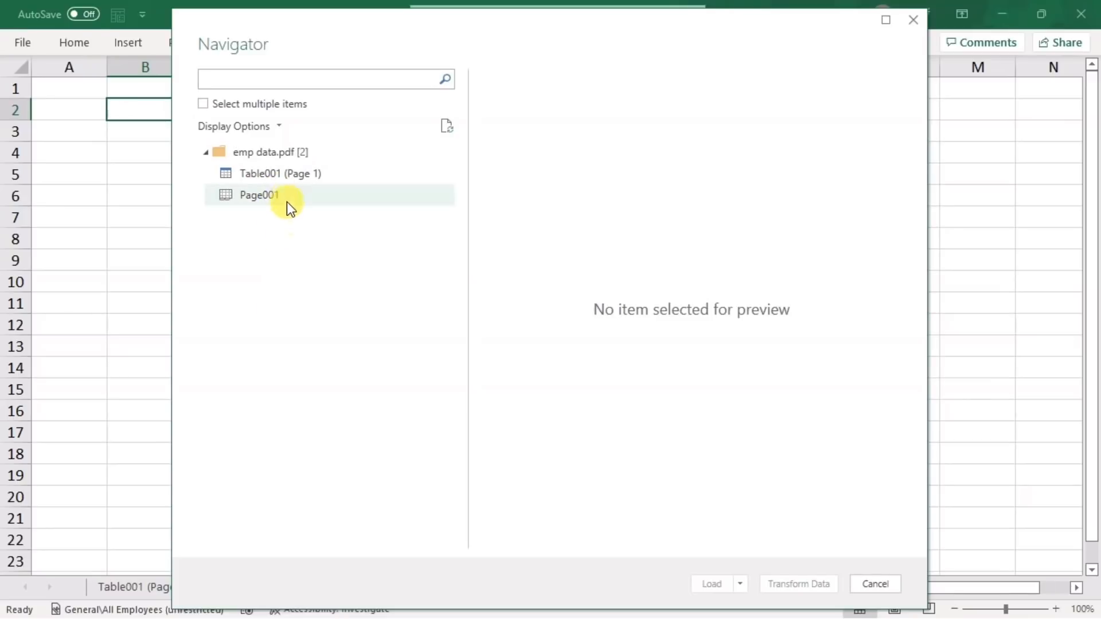
Preview Table001 (Page 1) and Page001 from the PDF, and load Table001 (Page 1) into the workbook.
left_click(257, 174)
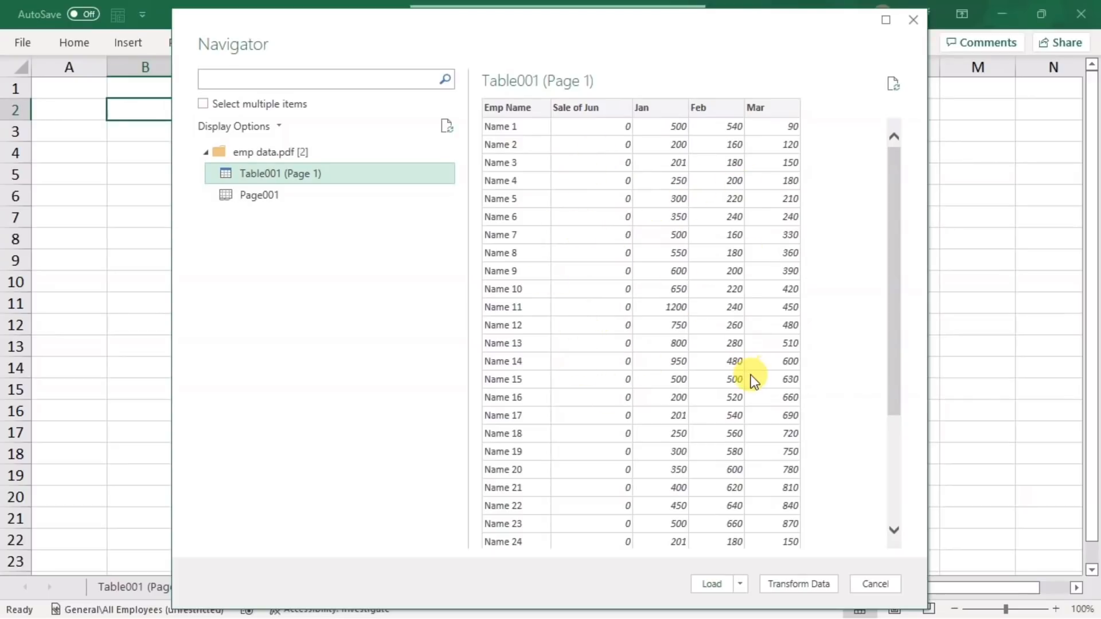
left_click(260, 194)
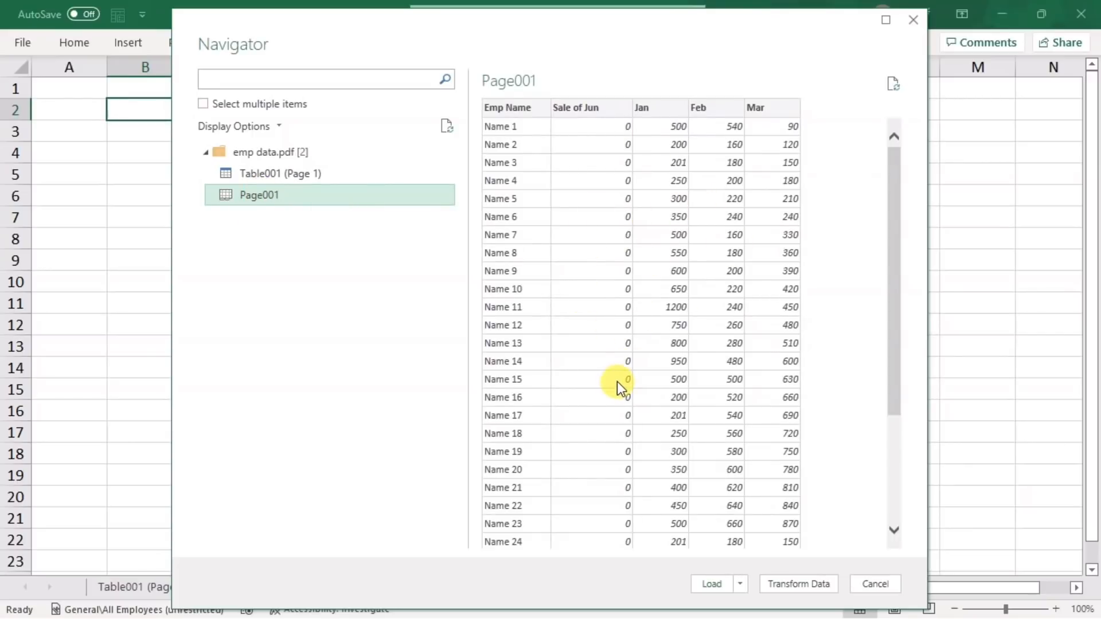
left_click(276, 175)
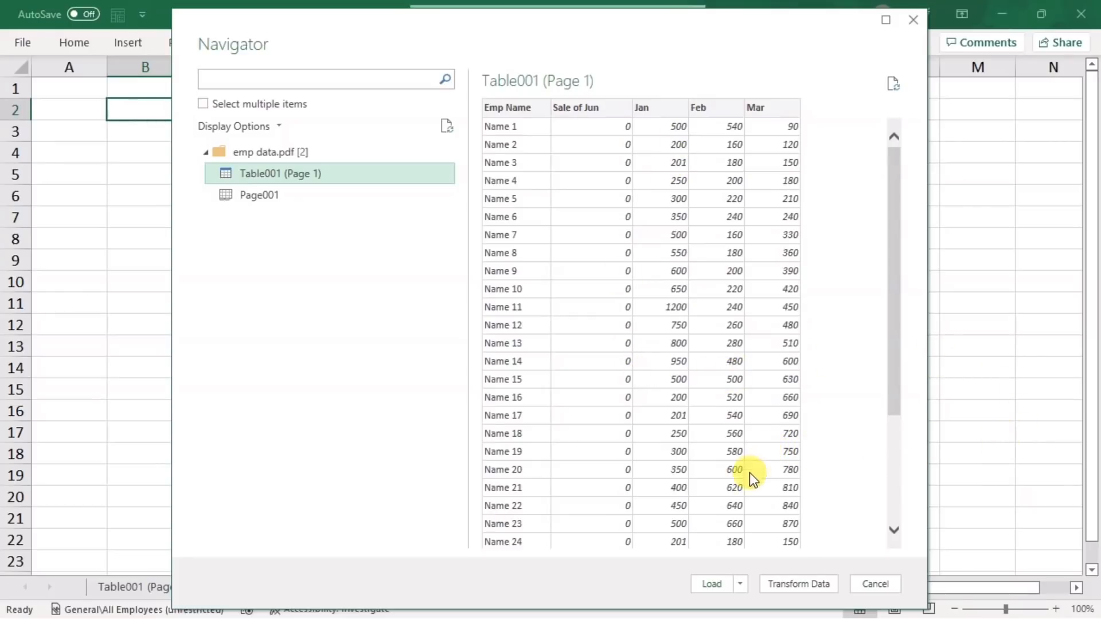
left_click(700, 584)
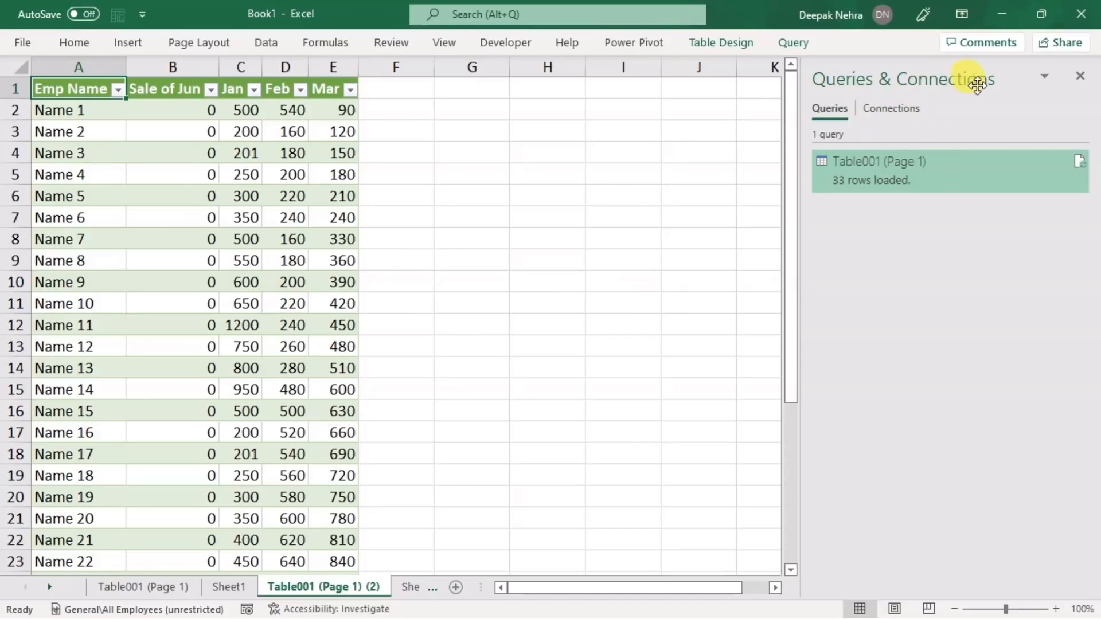
Close the workbook's queries and connections list, reopen it to view the Table001 (Page 1) query, and close it again.
mouse_move(886, 180)
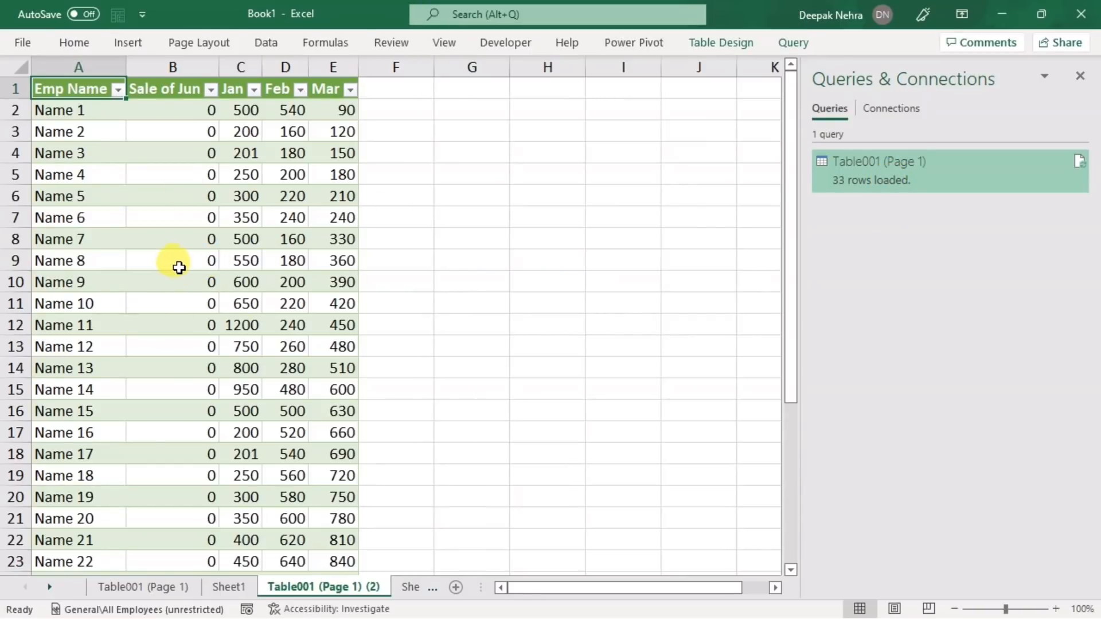
left_click(1080, 77)
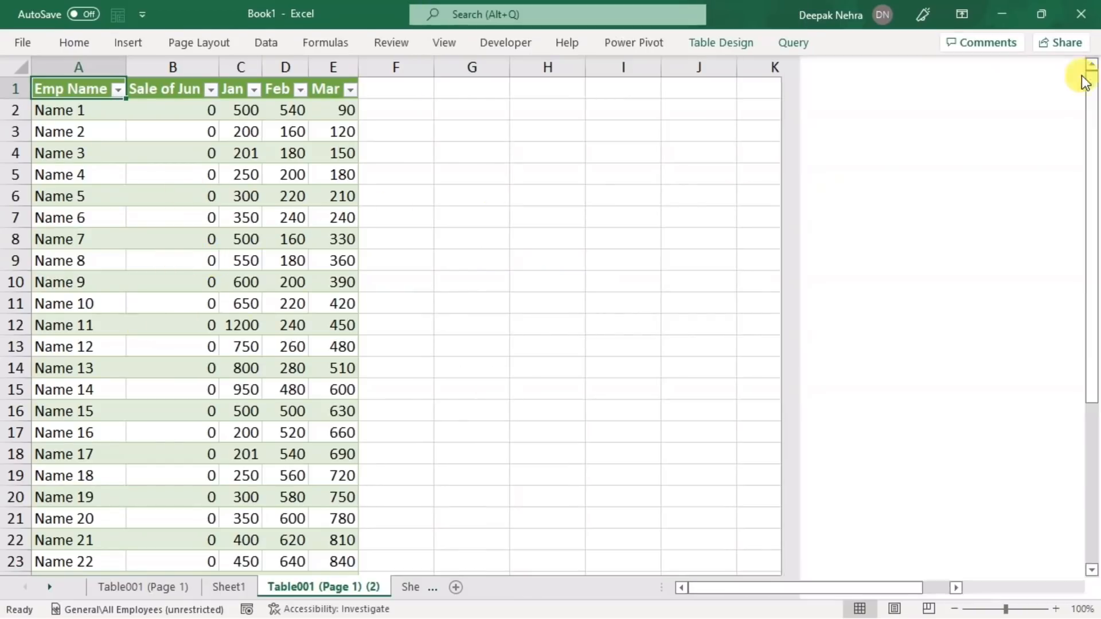
left_click(553, 173)
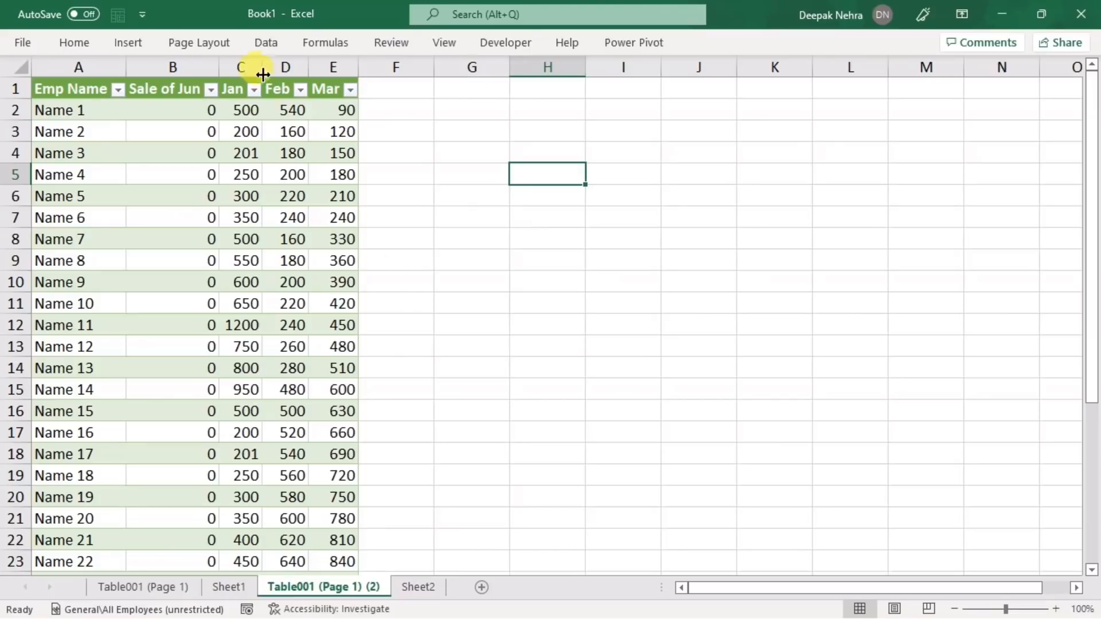
left_click(270, 42)
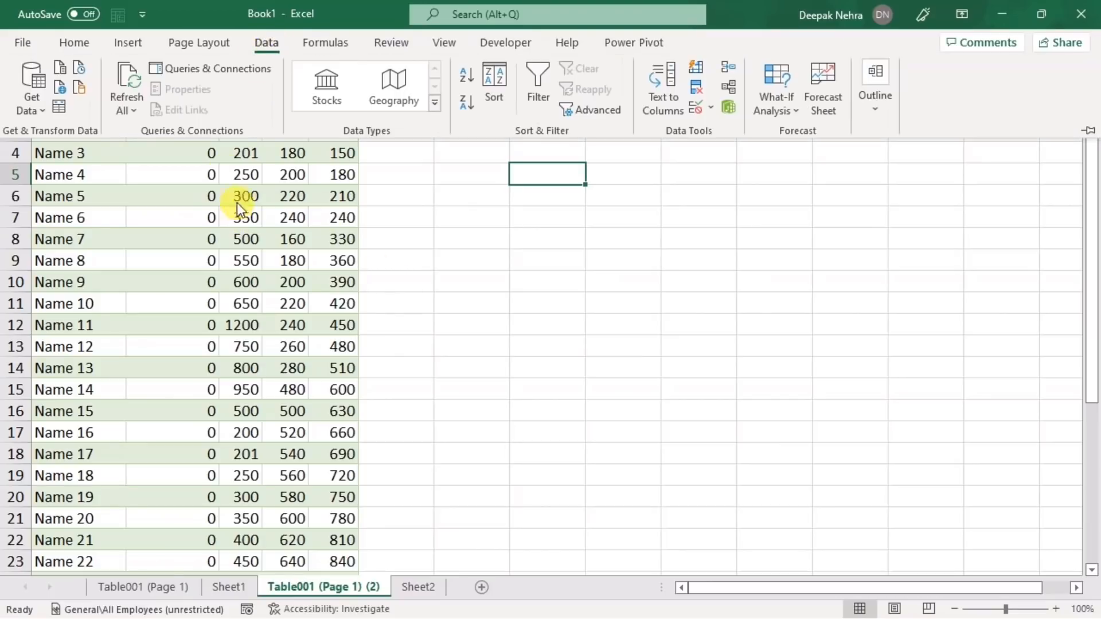
left_click(209, 69)
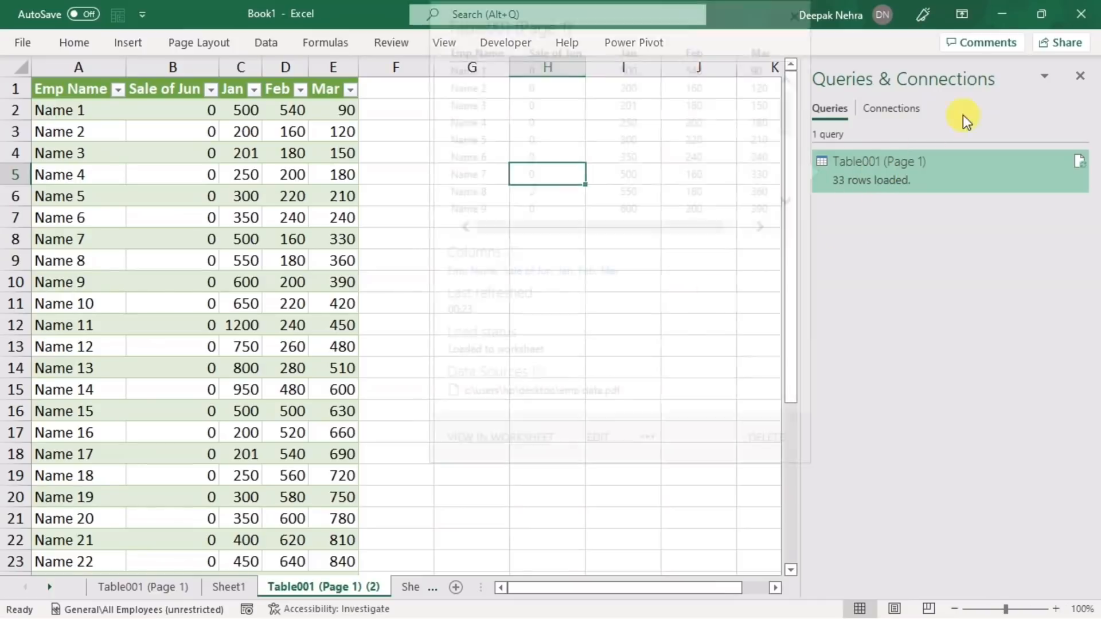
left_click(1080, 77)
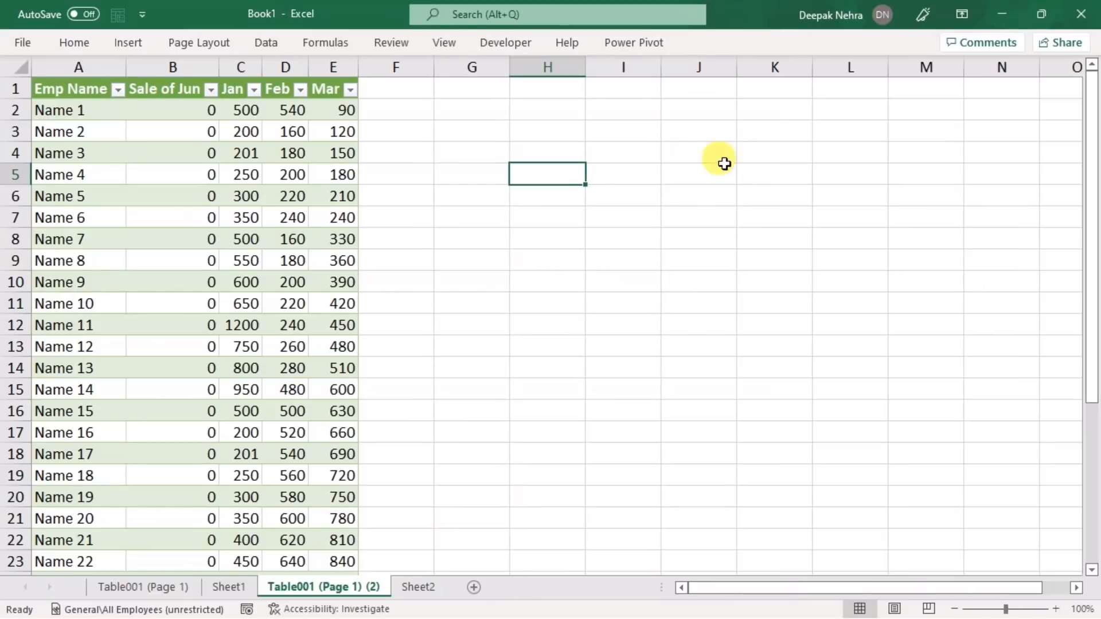
Fill the Jan to Mar values of Name 8 through Name 14 in C9:E15 with 0.
left_click(553, 263)
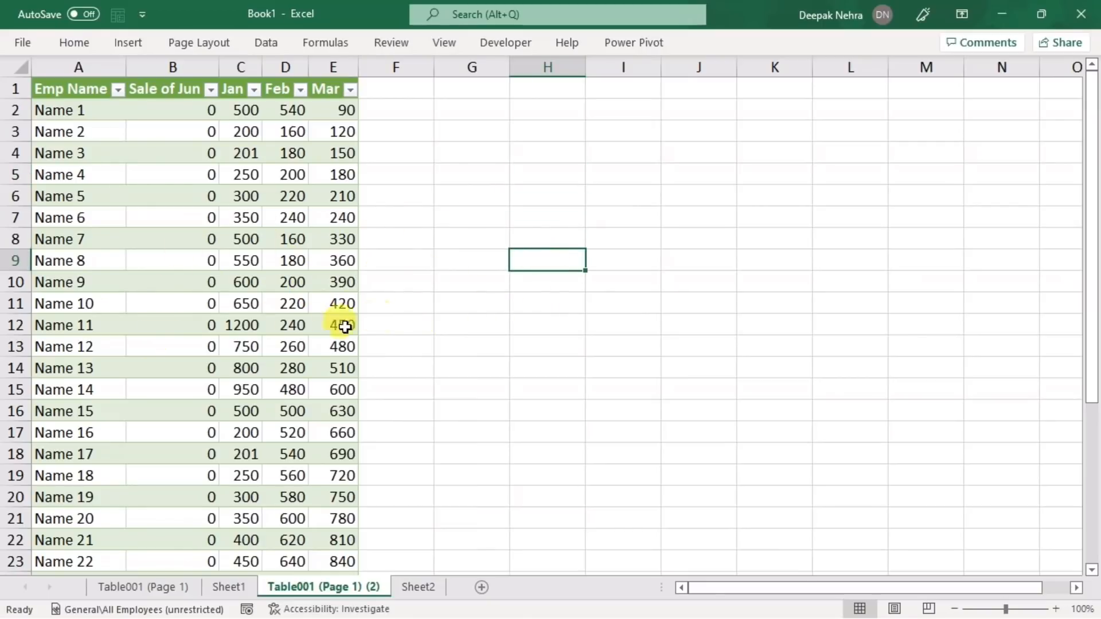
left_click(245, 346)
left_click_drag(239, 263, 334, 394)
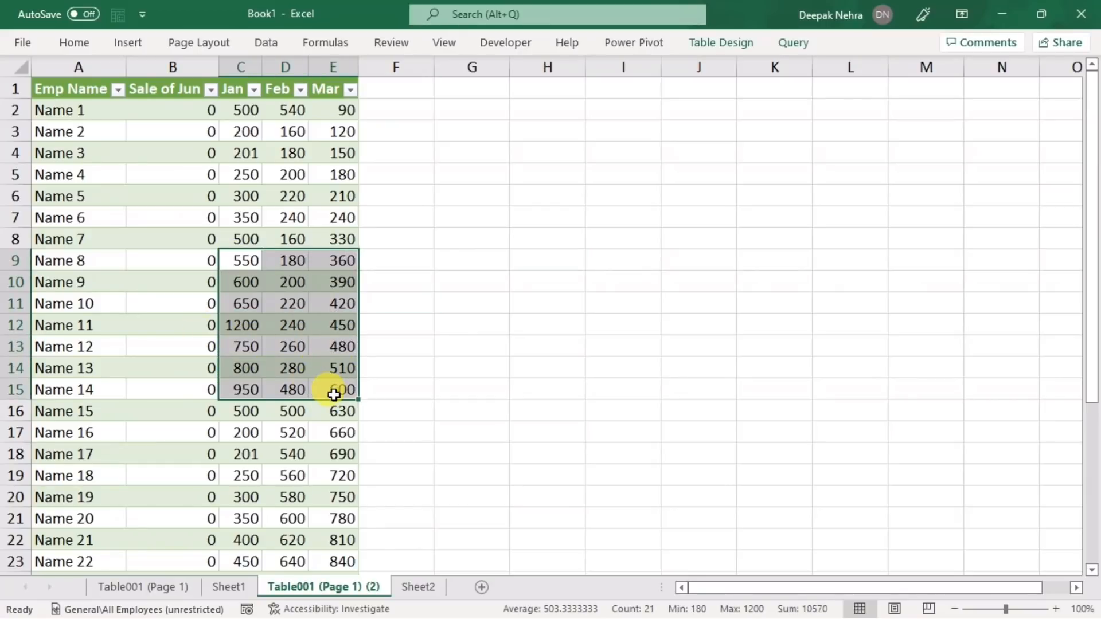
type("0")
key("ctrl+Return")
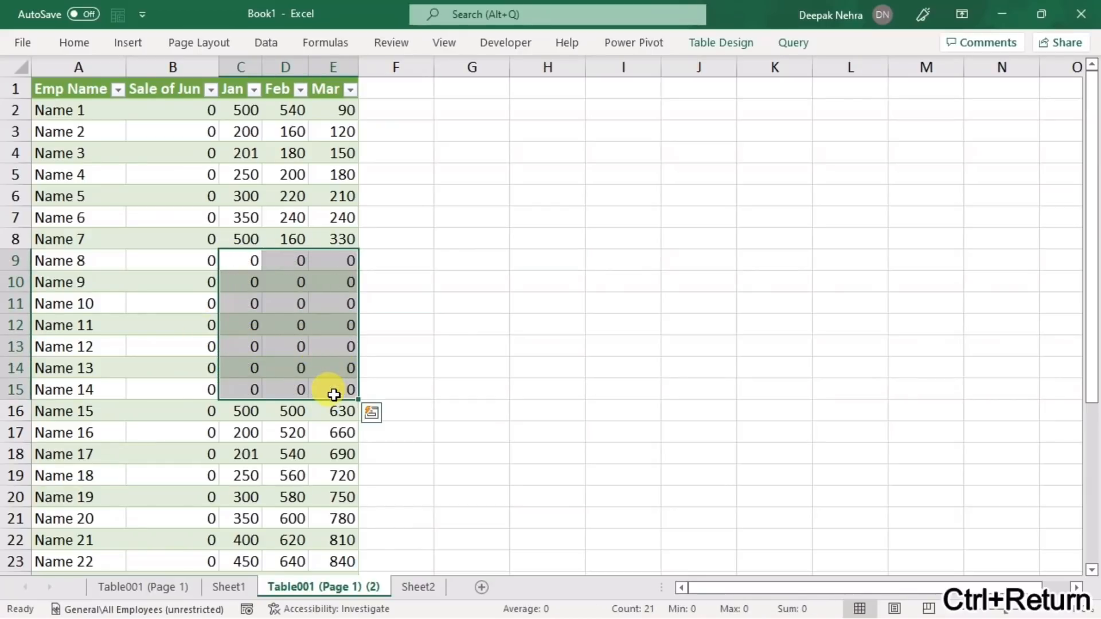
left_click(481, 306)
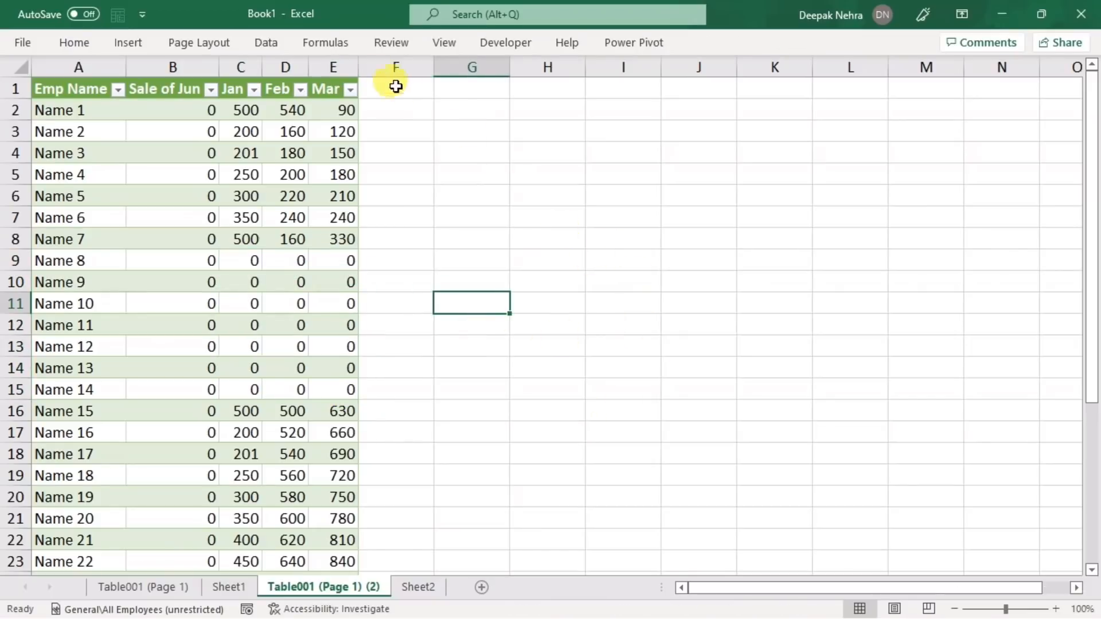
Refresh all data connections to reload the employee table from the source PDF.
left_click(267, 45)
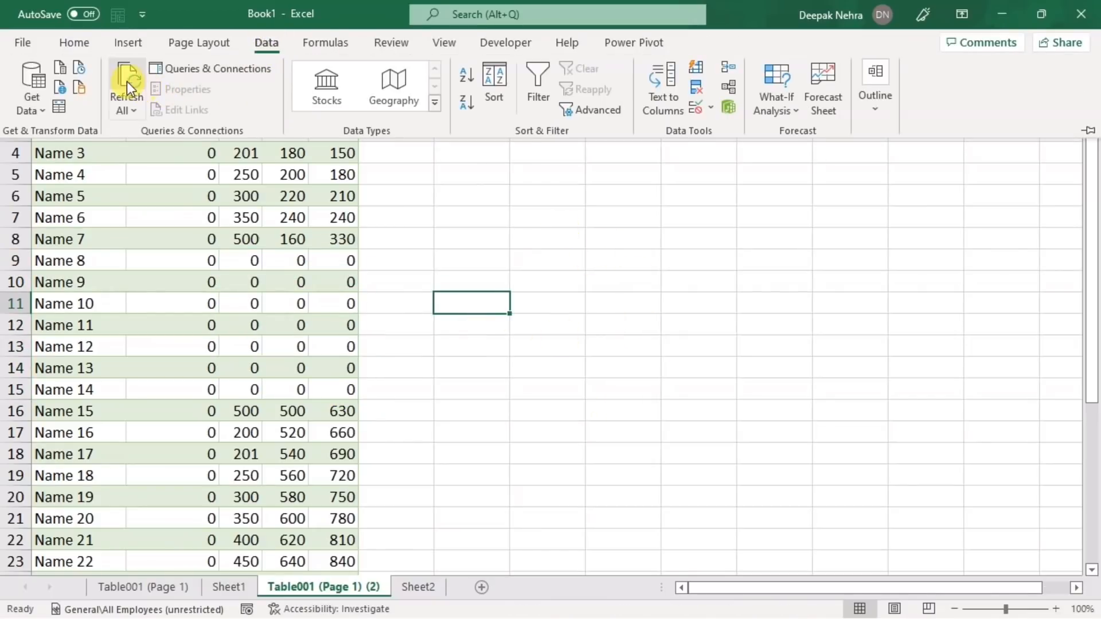
left_click(127, 81)
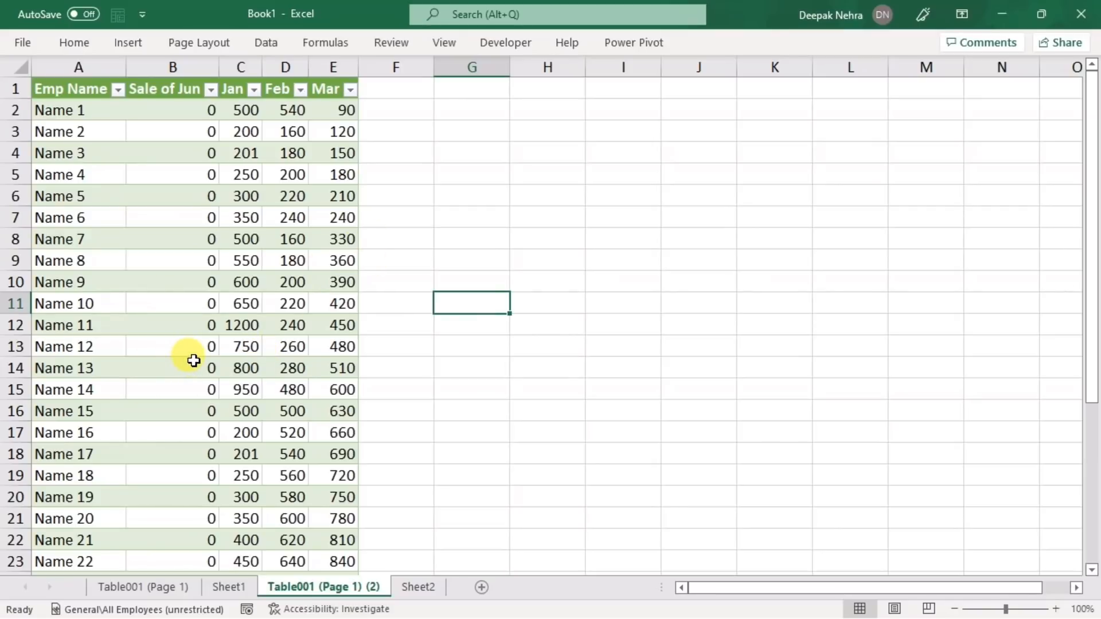
left_click(259, 237)
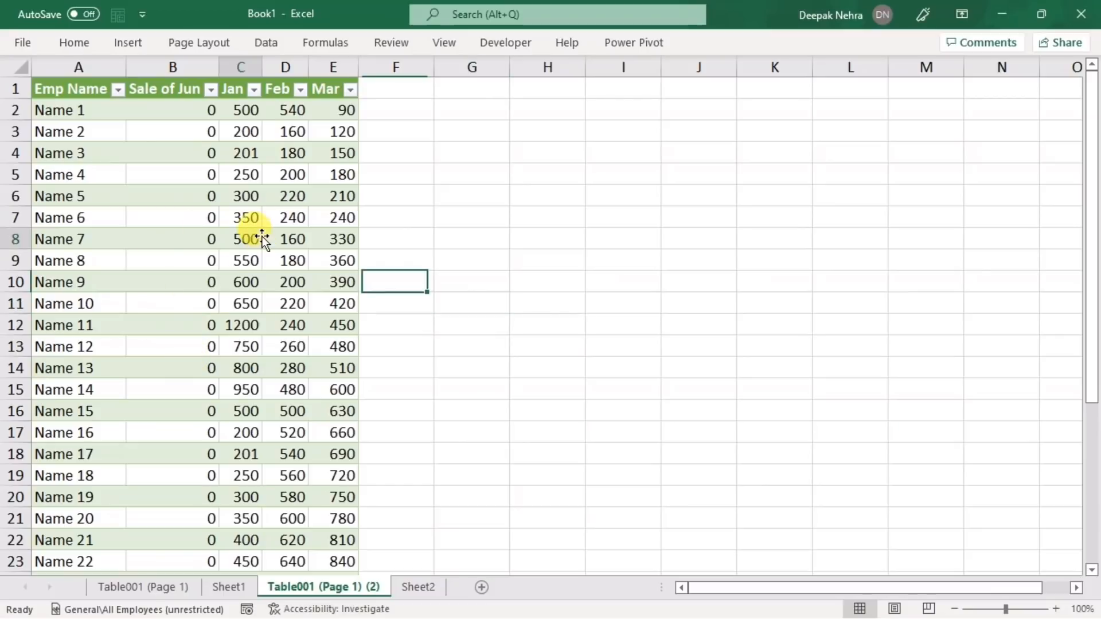
left_click(622, 190)
Delete the Table001 (Page 1) query from the workbook and close the queries and connections list.
left_click(277, 41)
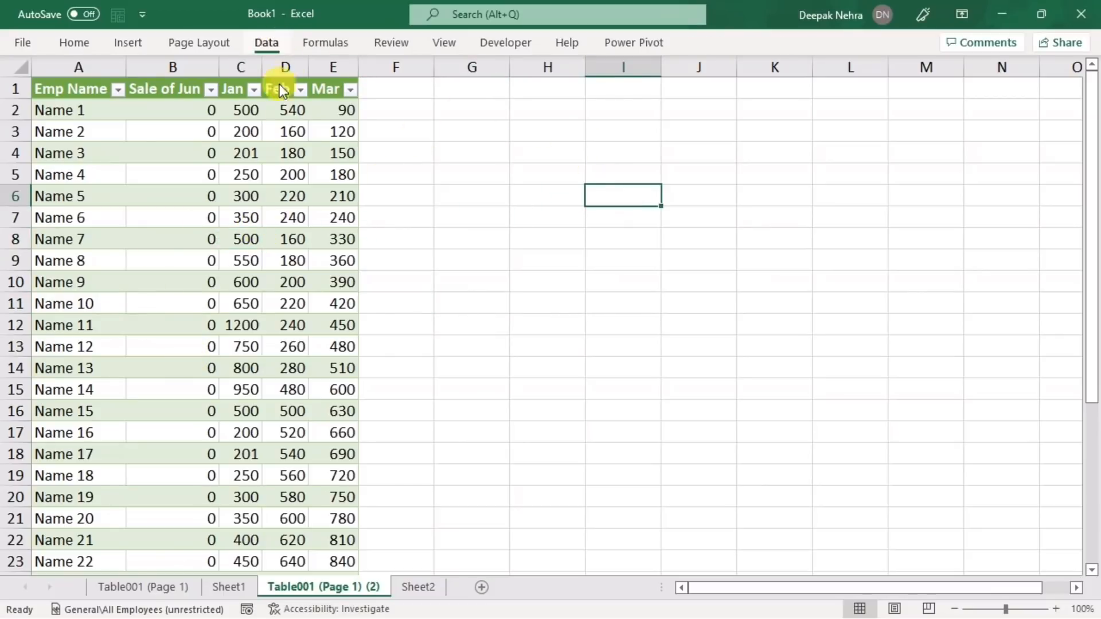
left_click(230, 69)
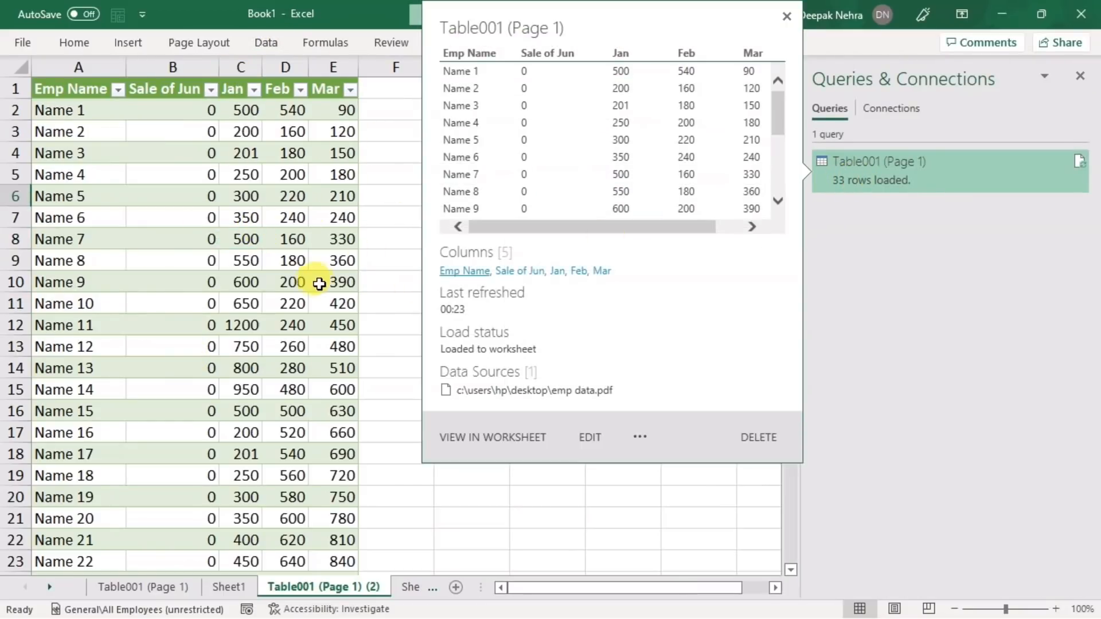
mouse_move(865, 174)
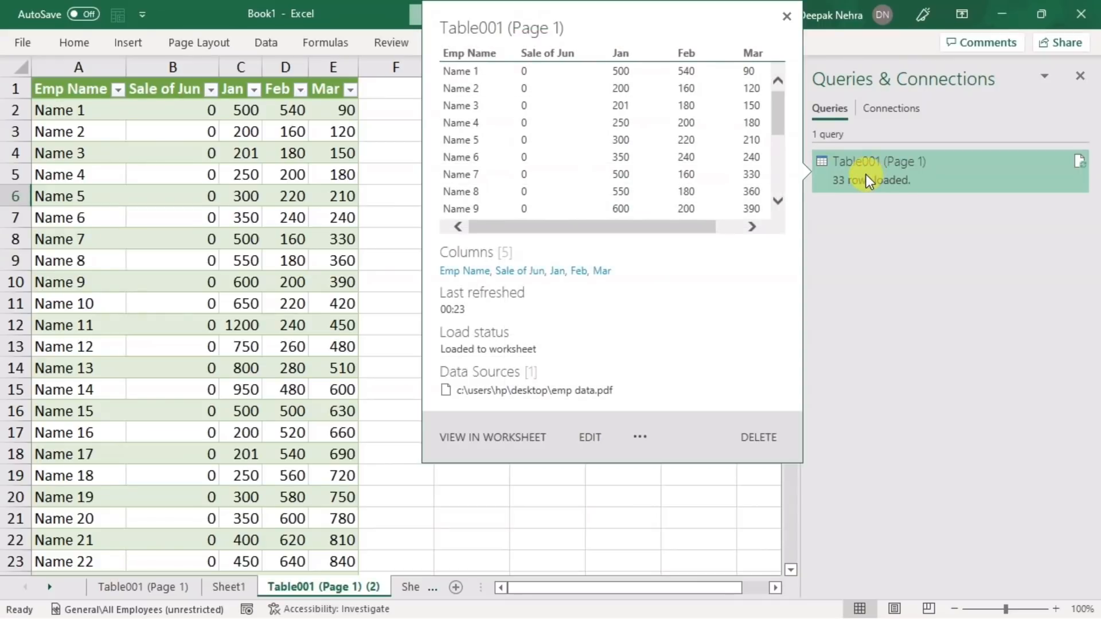
left_click(752, 436)
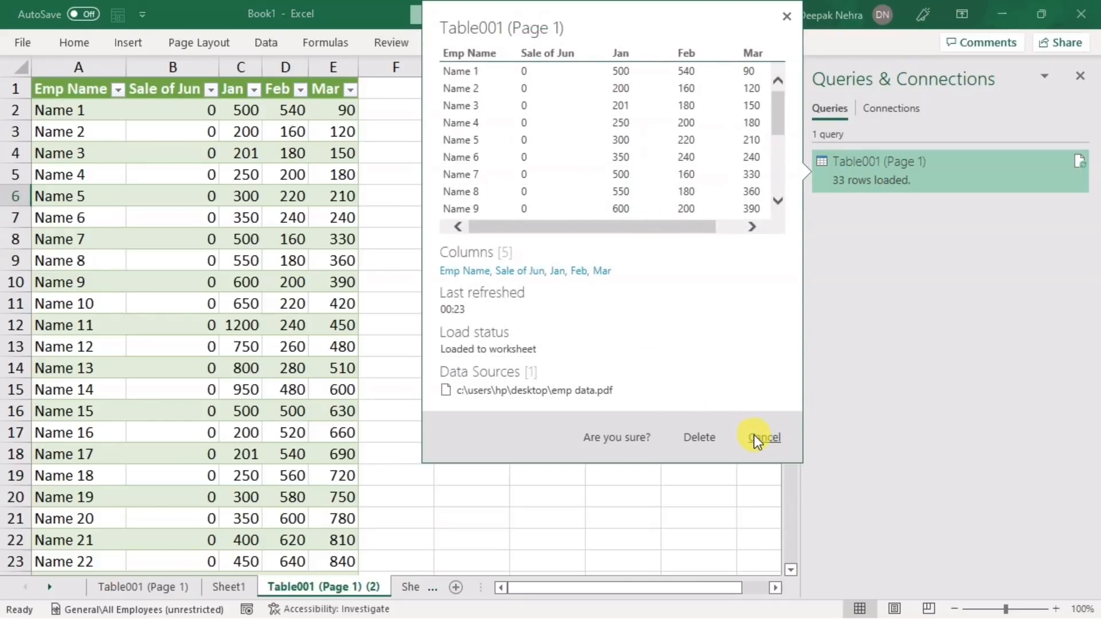
left_click(697, 438)
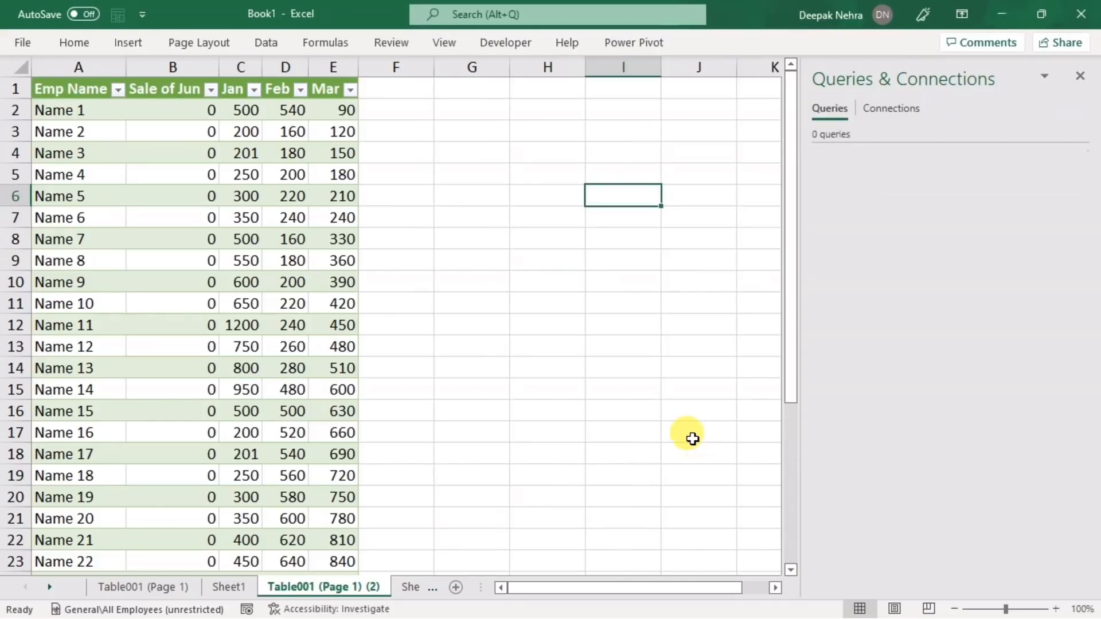
left_click(1080, 76)
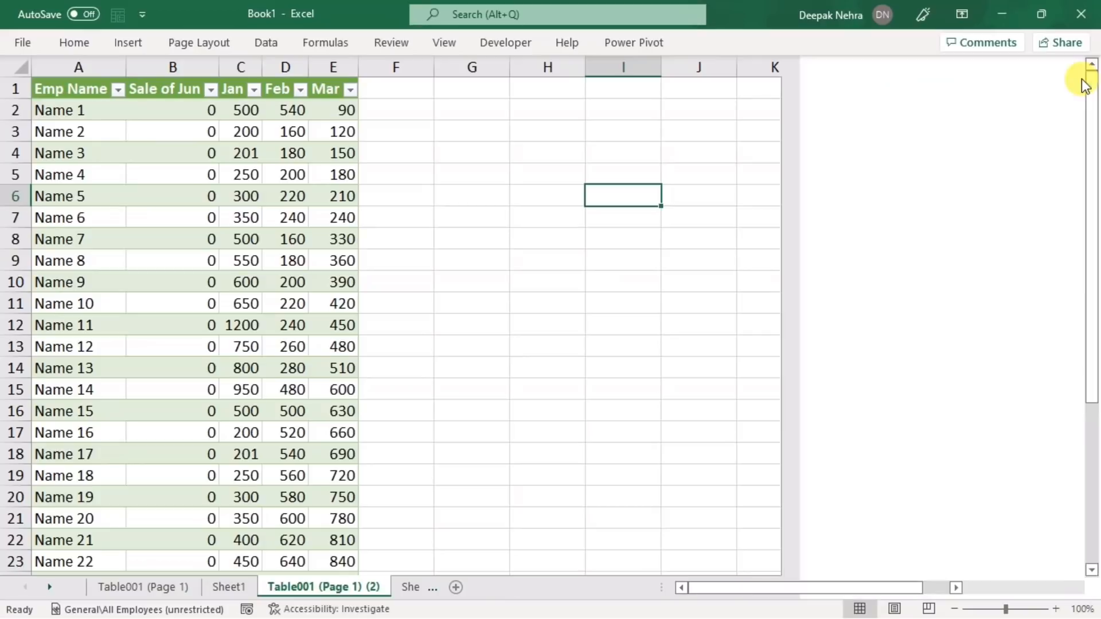
left_click(558, 331)
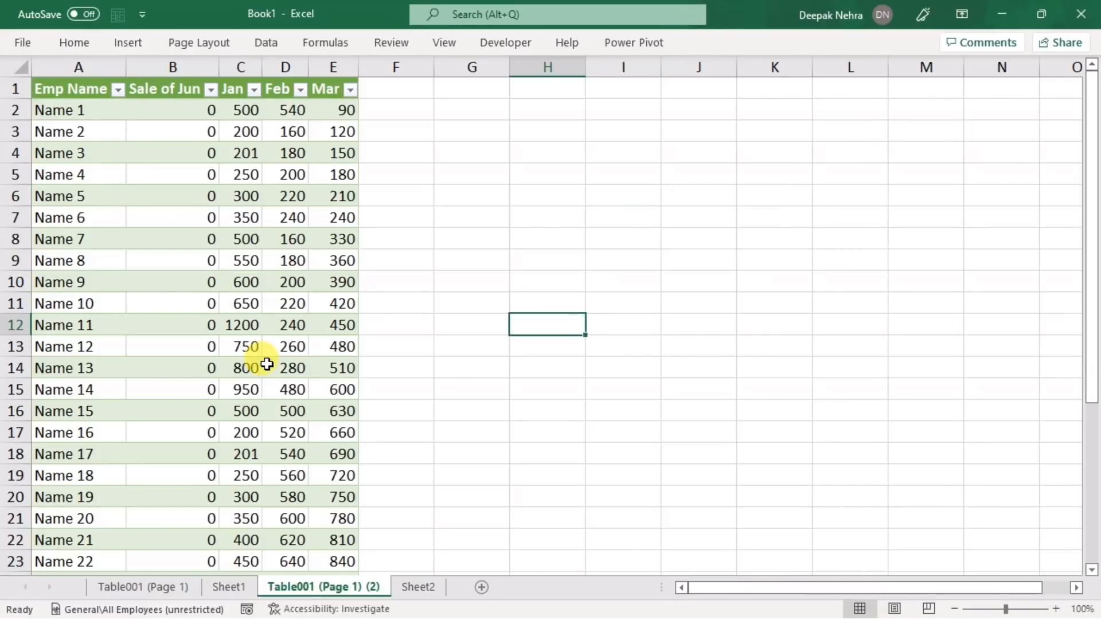
Clear the Feb and Mar values of Name 12 through Name 20 in D13:E21.
left_click_drag(267, 347, 363, 505)
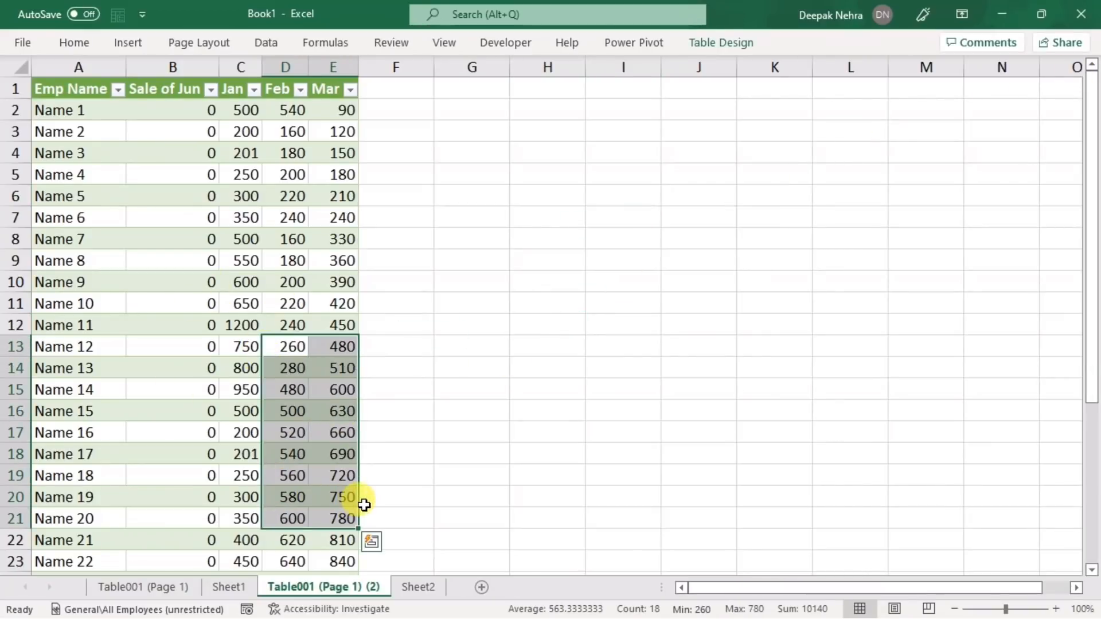
key("Delete")
left_click(475, 346)
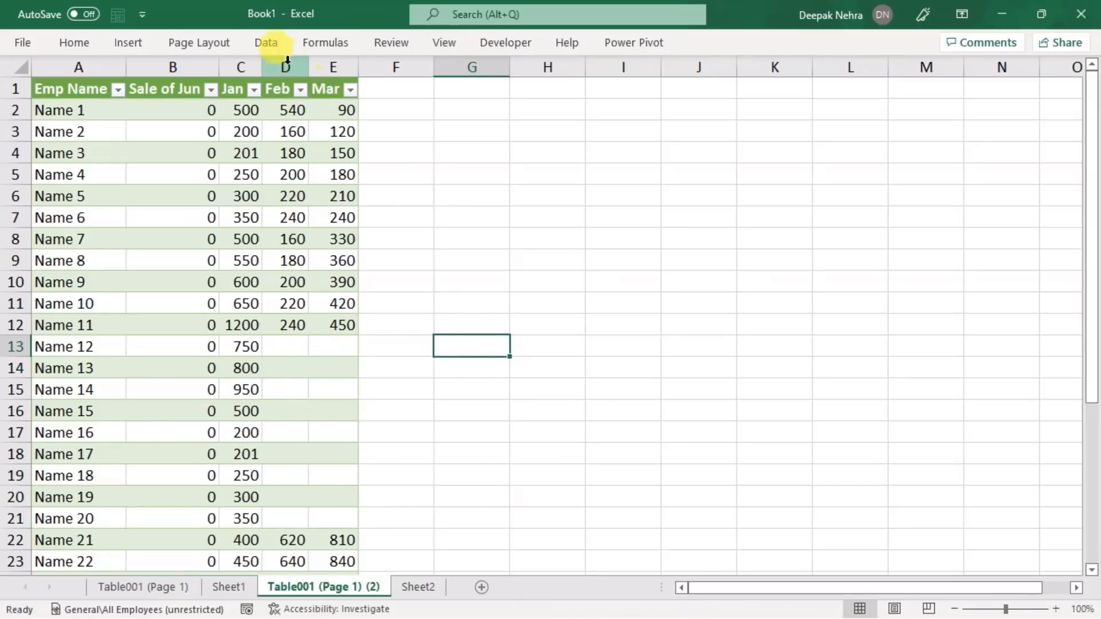
Try to refresh all data connections with the PDF query removed.
left_click(267, 45)
left_click(129, 81)
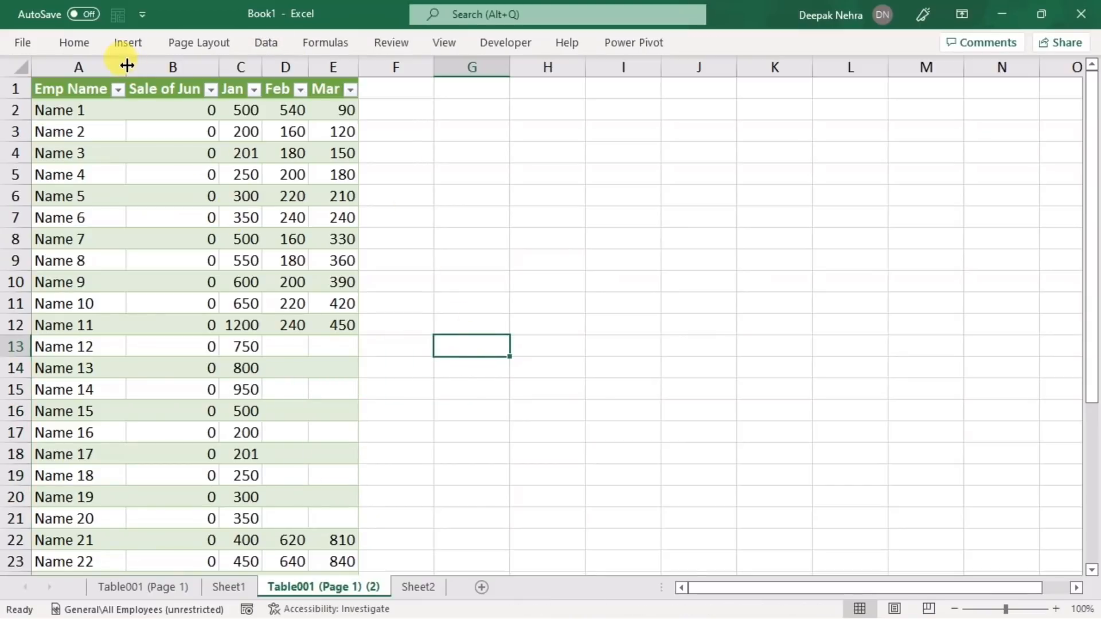
left_click(267, 42)
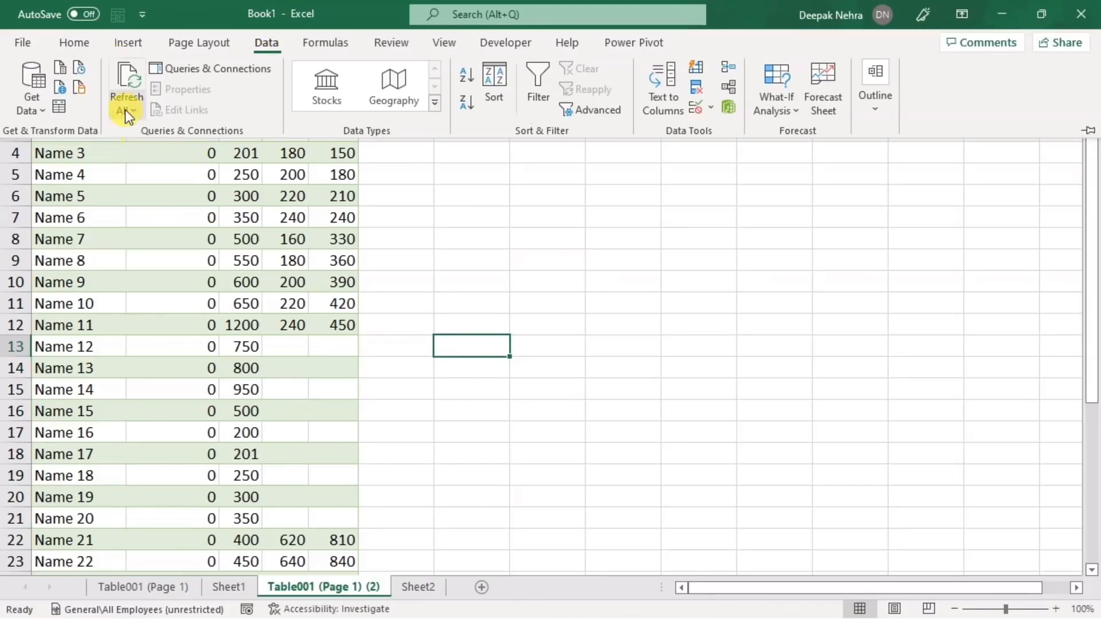
left_click(126, 78)
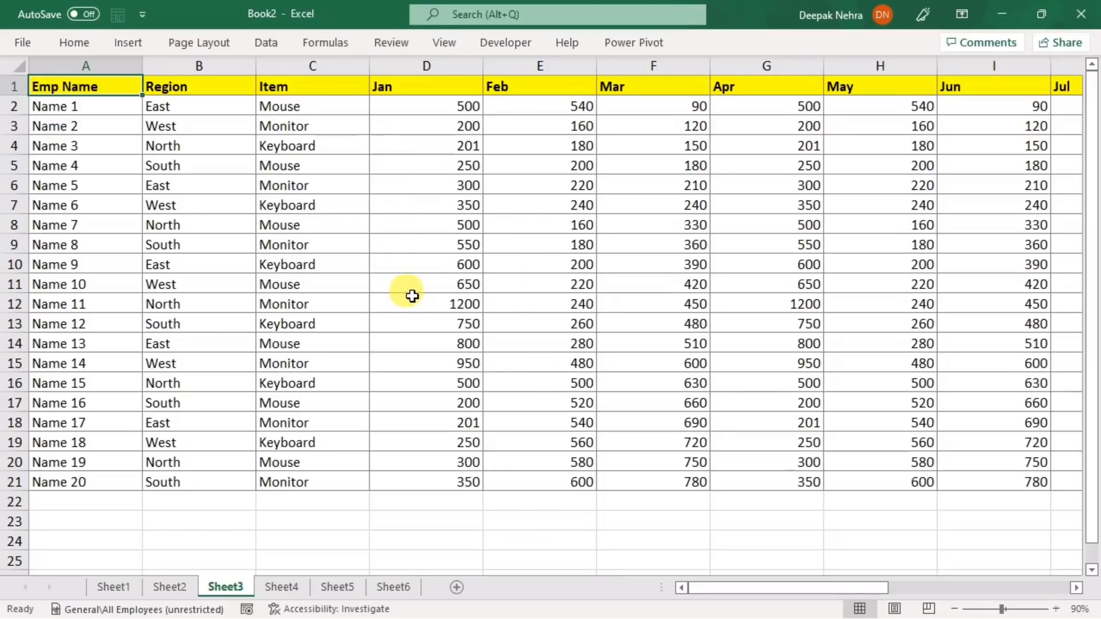
Examine the Sheet3 employee sales table down its rows and across the month columns to Sep, returning to Emp Name.
scroll(413, 297, "down", 2)
scroll(412, 296, "up", 1)
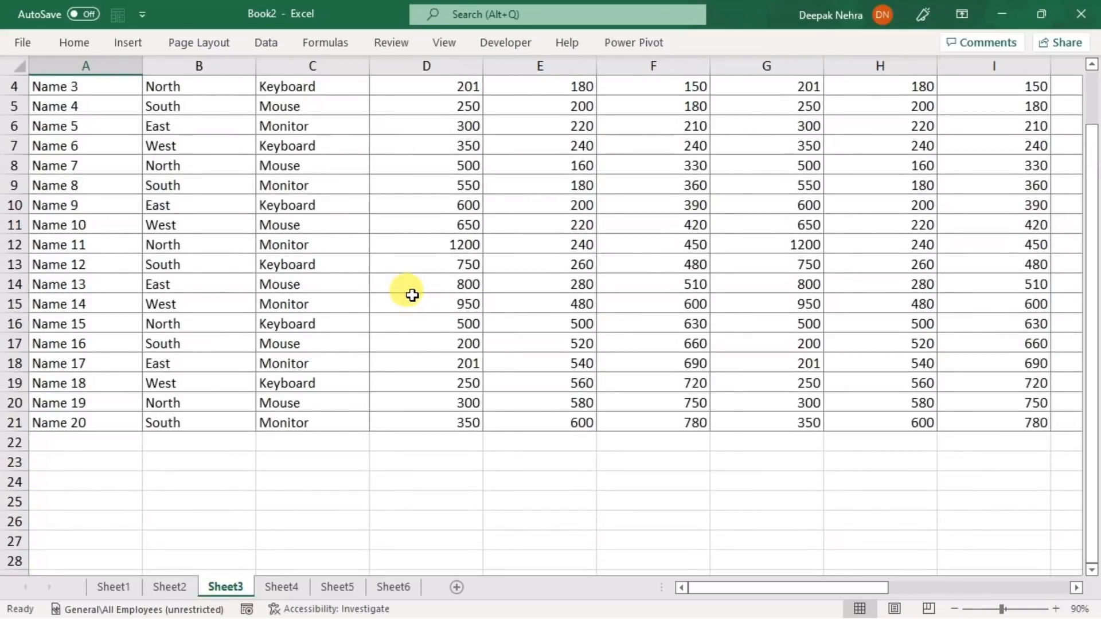
scroll(412, 294, "up", 1)
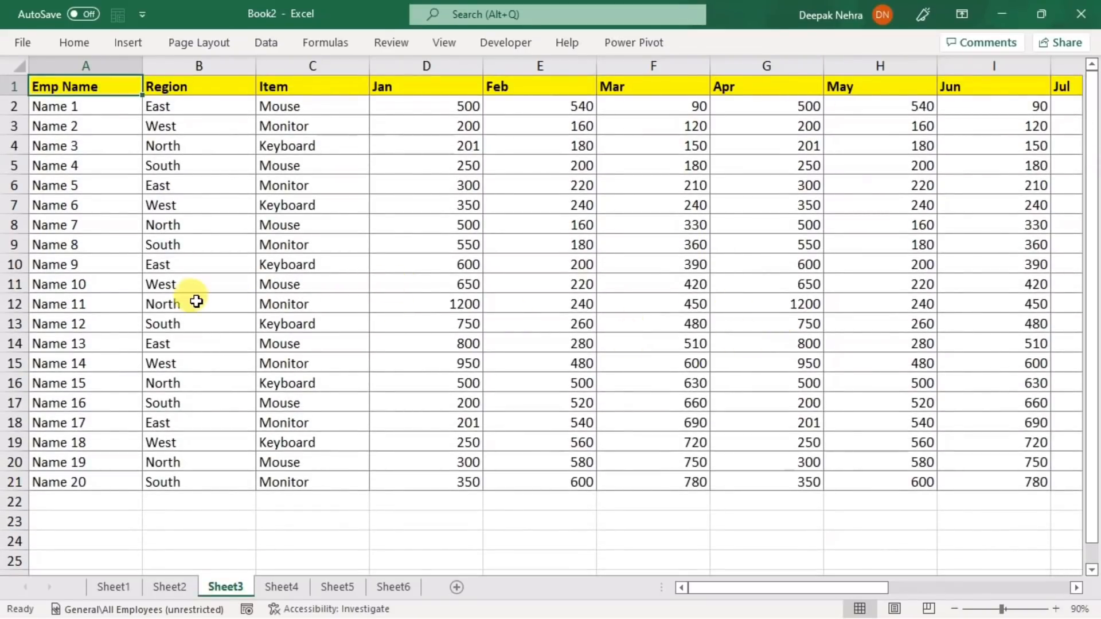
left_click(99, 266)
key("Right")
key("Right")
key("Right")
key("Right")
key("Right")
key("Right")
key("Right")
key("Right")
key("Right")
key("Right")
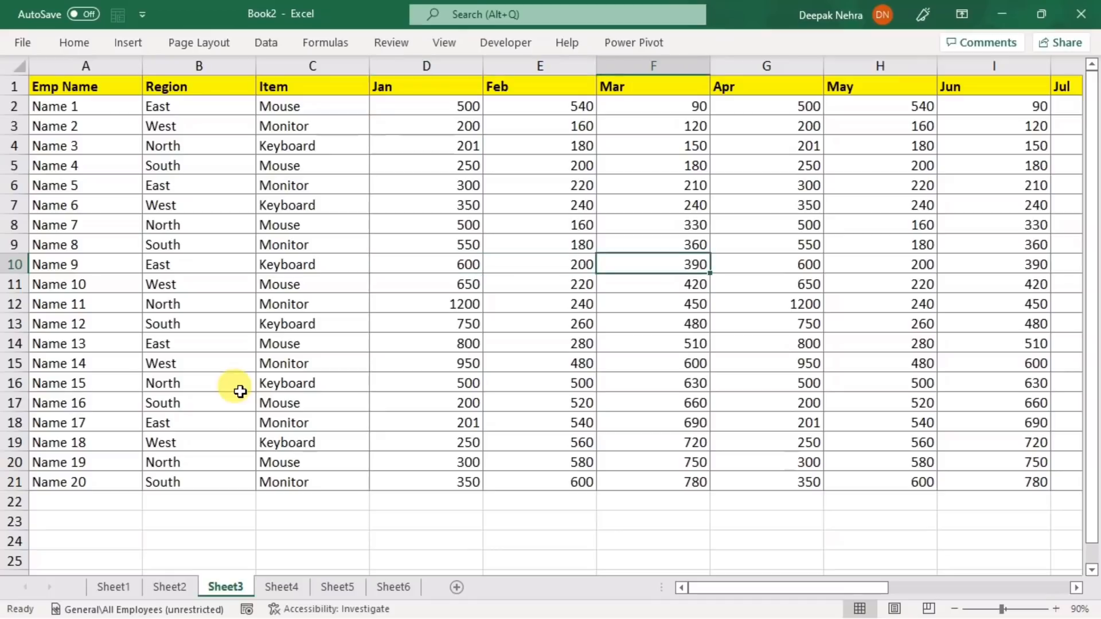
key("Right")
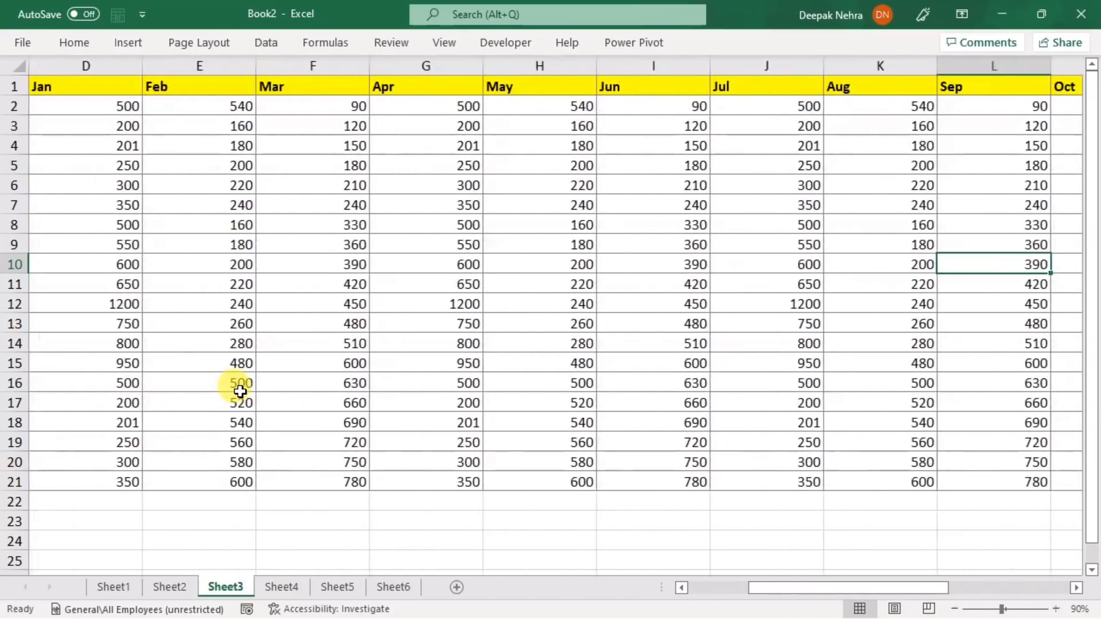
key("Left")
key("Left")
key("Left")
key("Left")
key("Left")
key("Left")
key("Left")
key("Left")
key("Right")
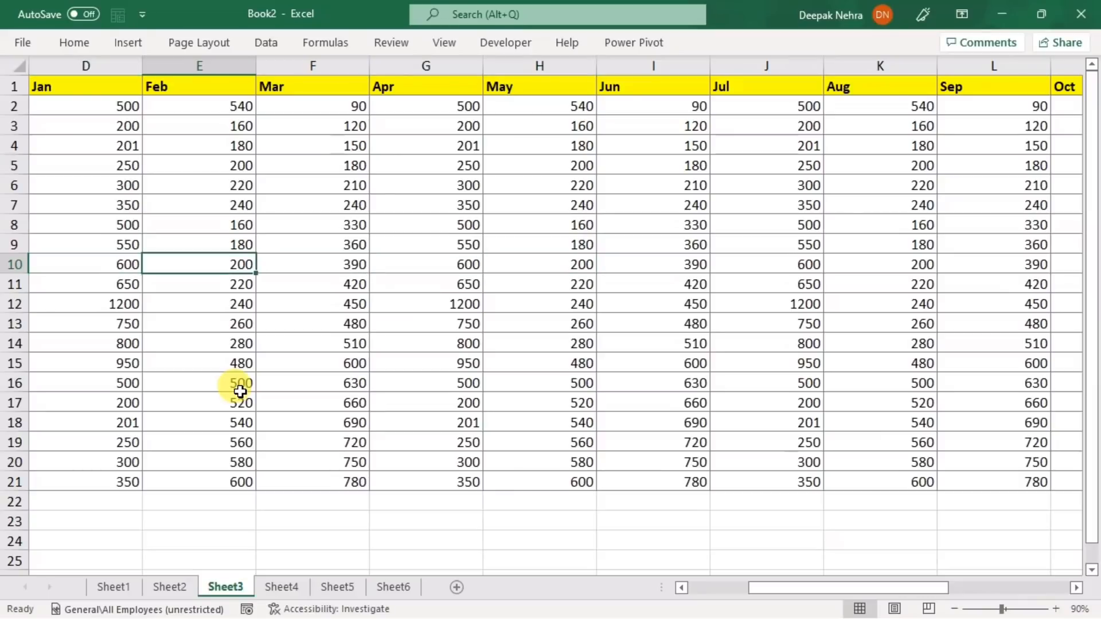
key("Right")
key("Right")
key("Right")
key("Left")
key("Left")
key("Left")
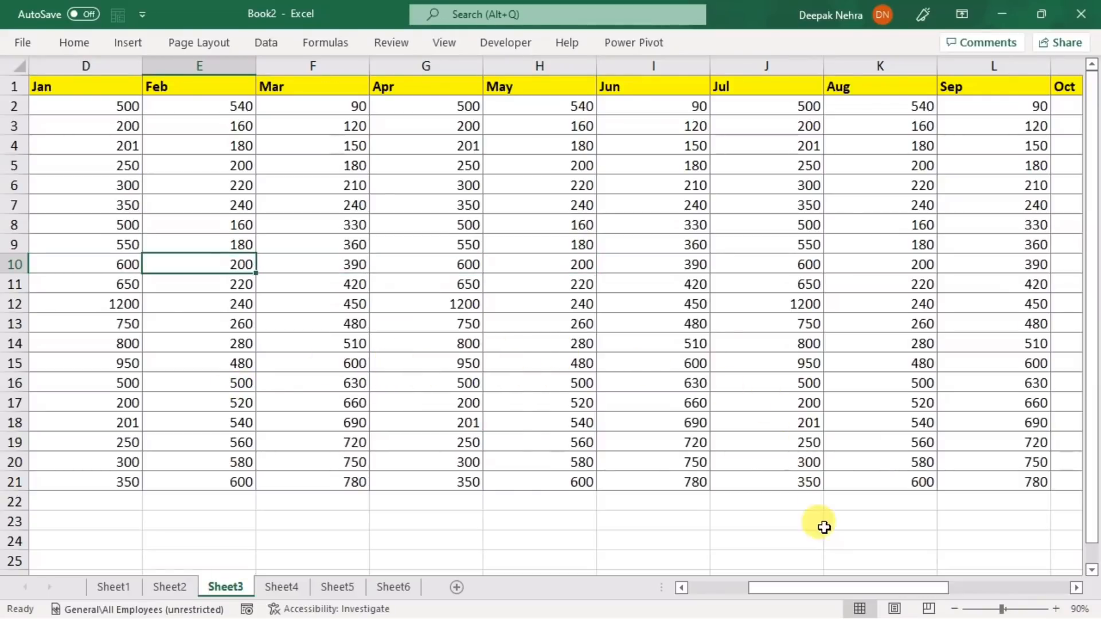
left_click_drag(812, 587, 754, 583)
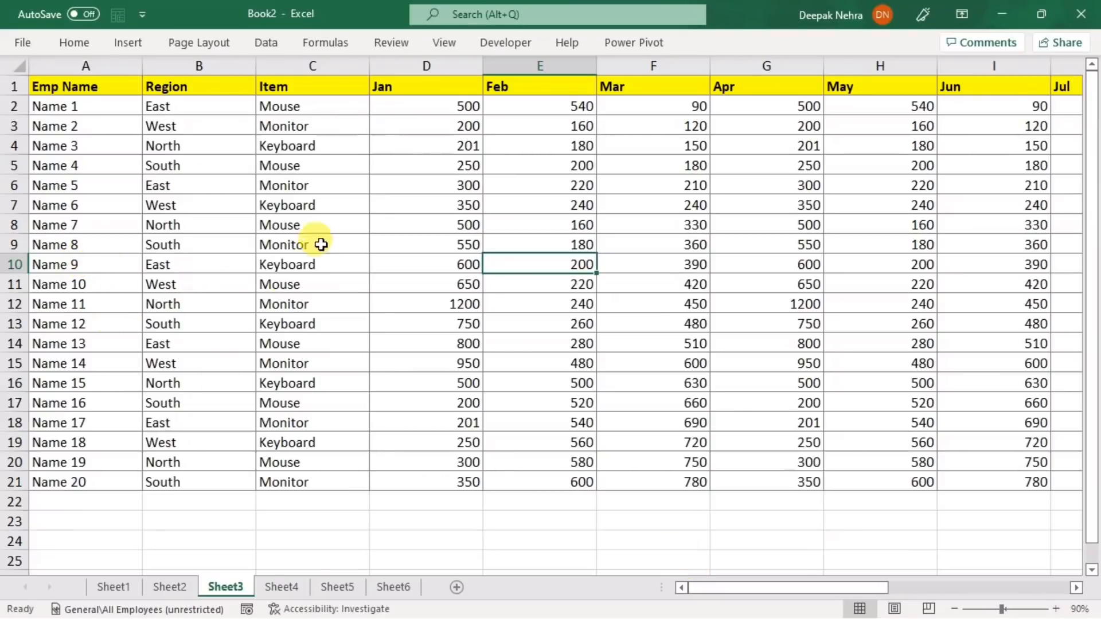
Compare the Emp Name, Region and Item columns with the month columns as far as Dec in Sheet3.
left_click(137, 187)
left_click(249, 210)
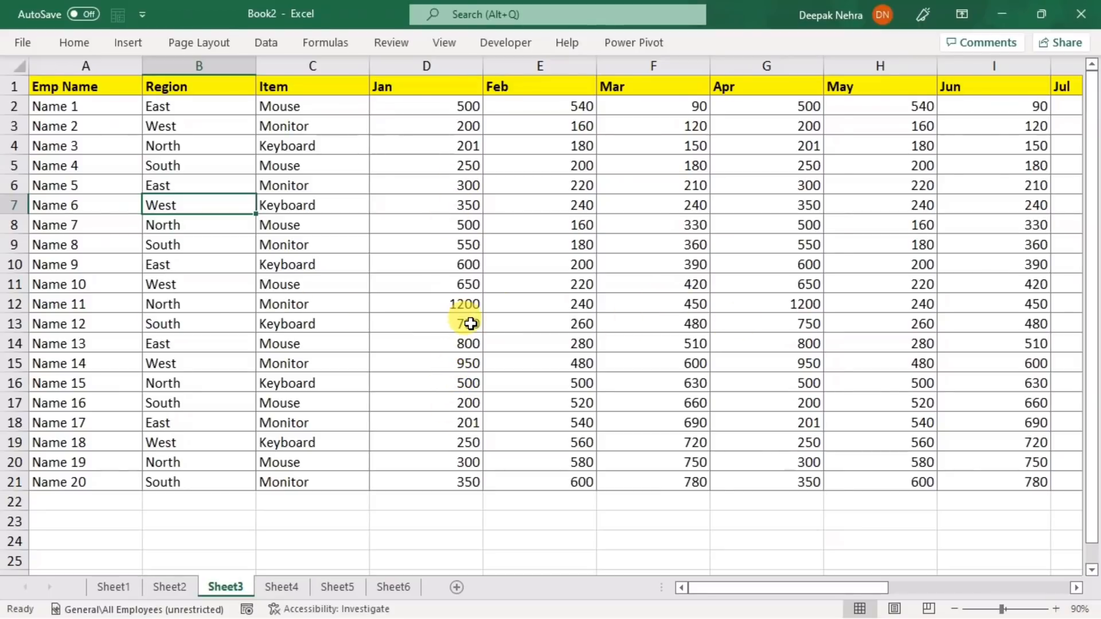
scroll(470, 324, "right", 3)
scroll(470, 323, "left", 3)
scroll(470, 324, "right", 4)
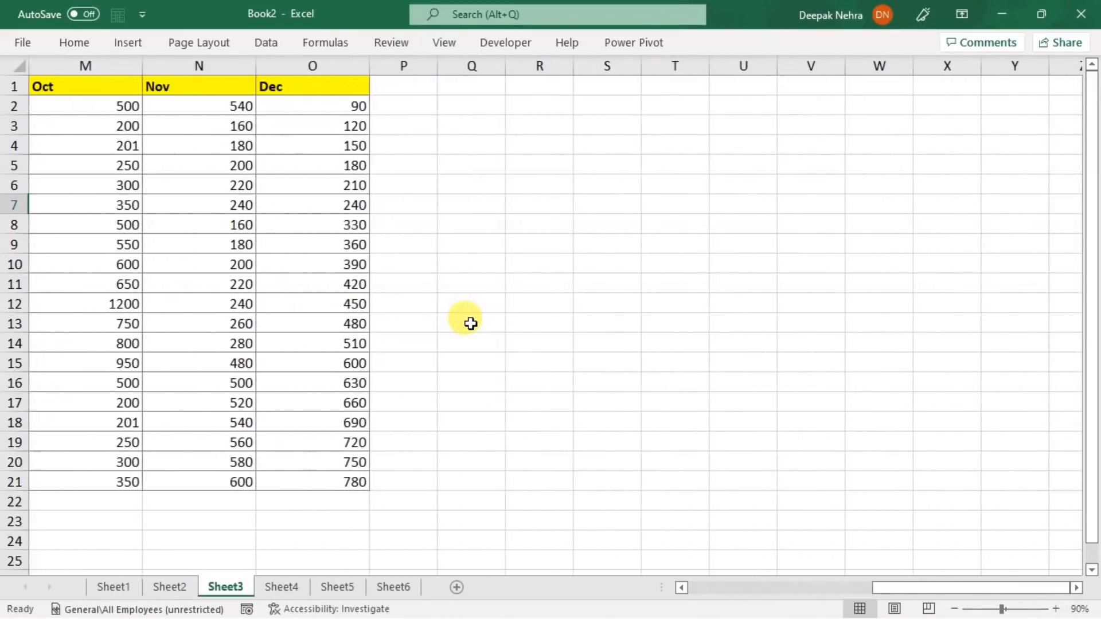
scroll(470, 324, "left", 4)
scroll(470, 323, "right", 4)
scroll(471, 324, "left", 4)
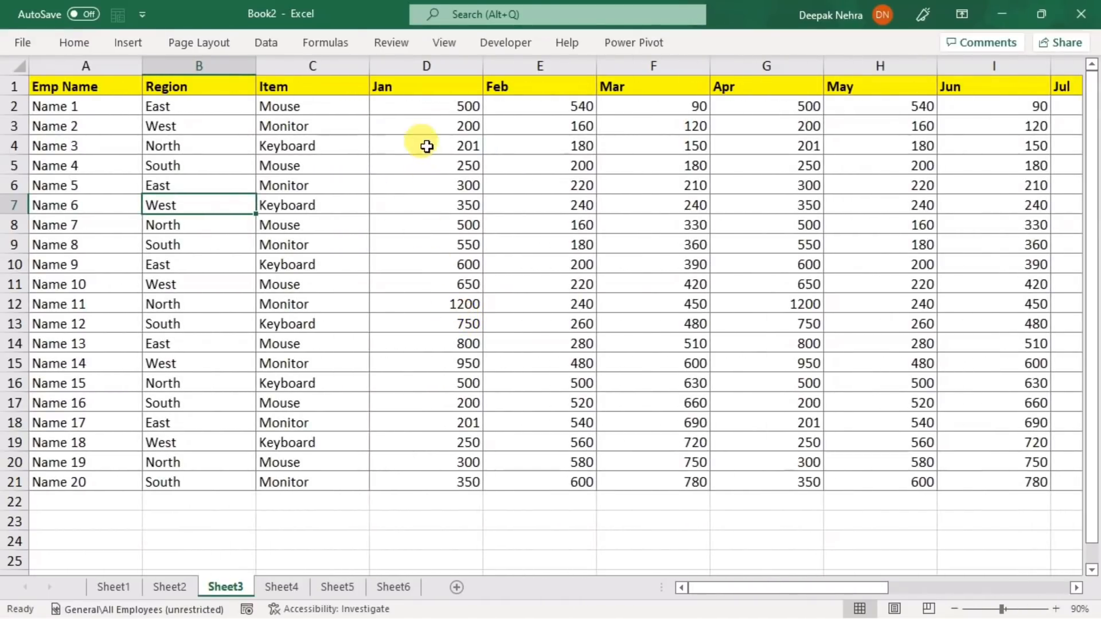
Freeze the Emp Name, Region and Item columns of Sheet3 with Freeze Panes set at column D.
left_click(319, 86)
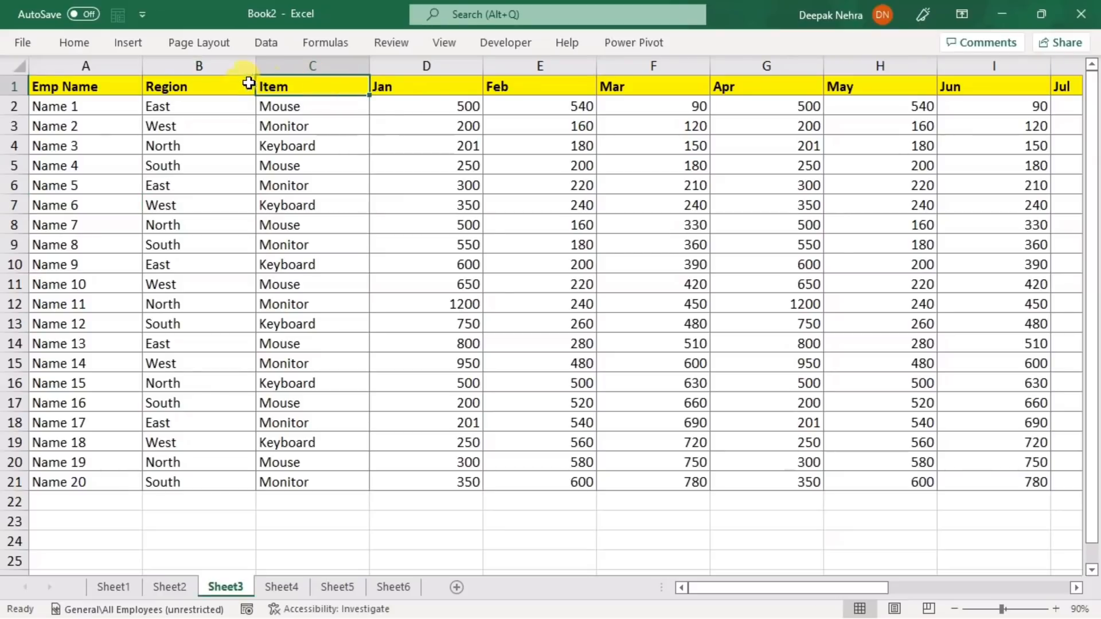
left_click_drag(248, 83, 98, 84)
left_click(397, 205)
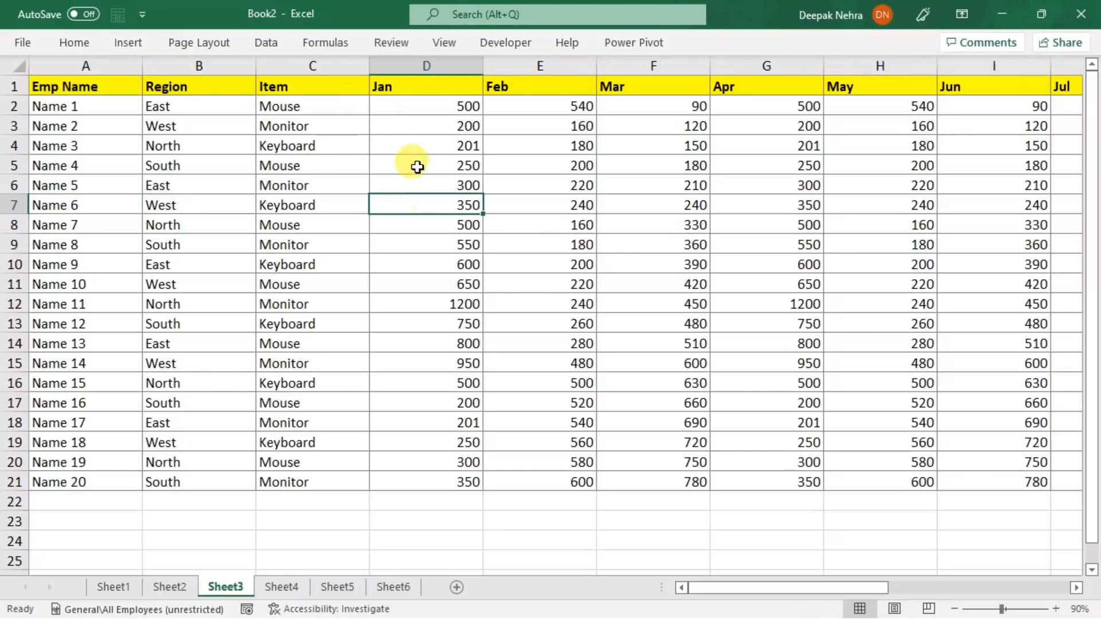
left_click(422, 61)
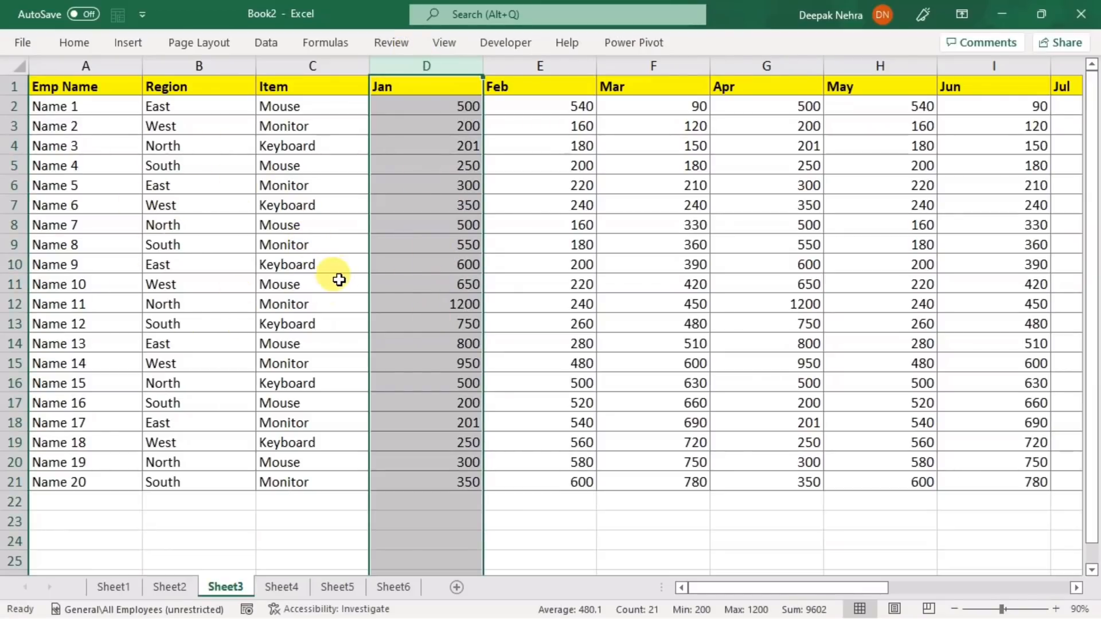
left_click(450, 43)
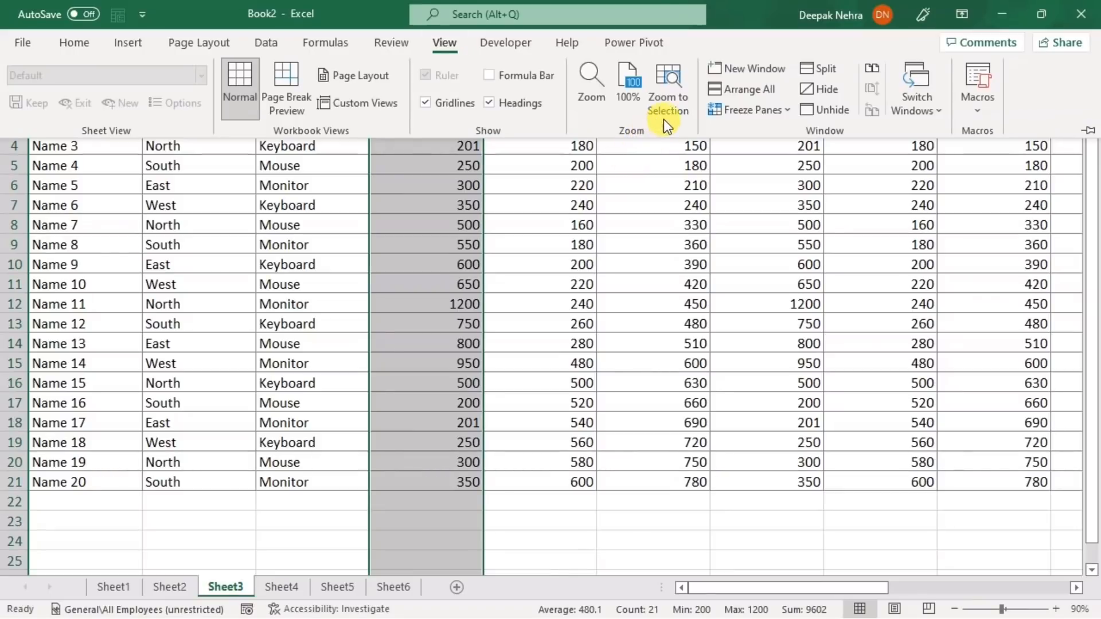
left_click(757, 113)
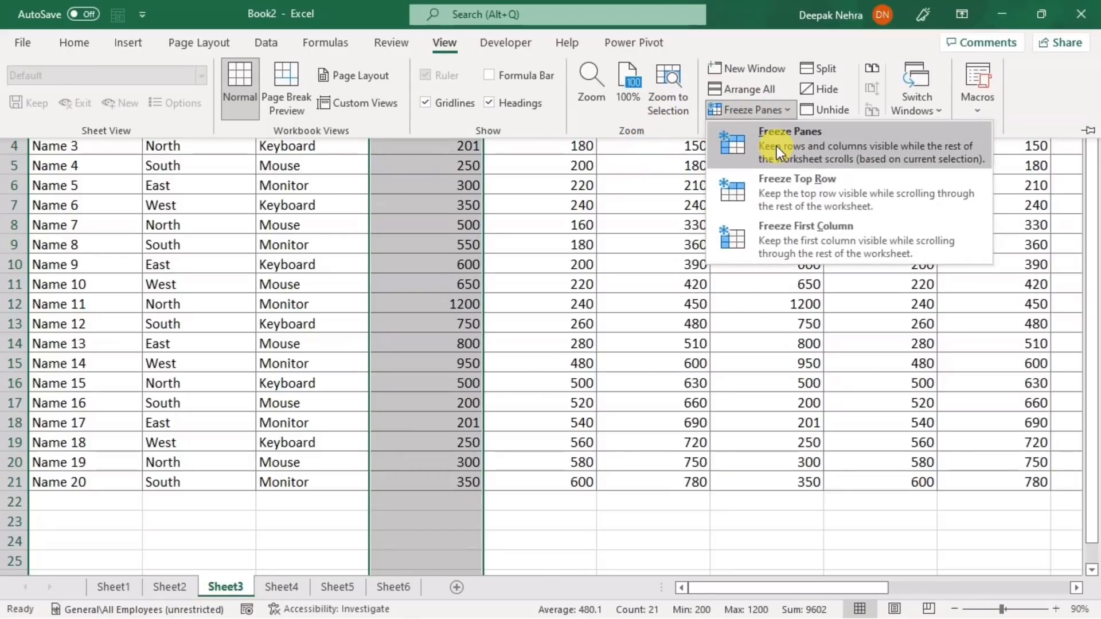
left_click(776, 146)
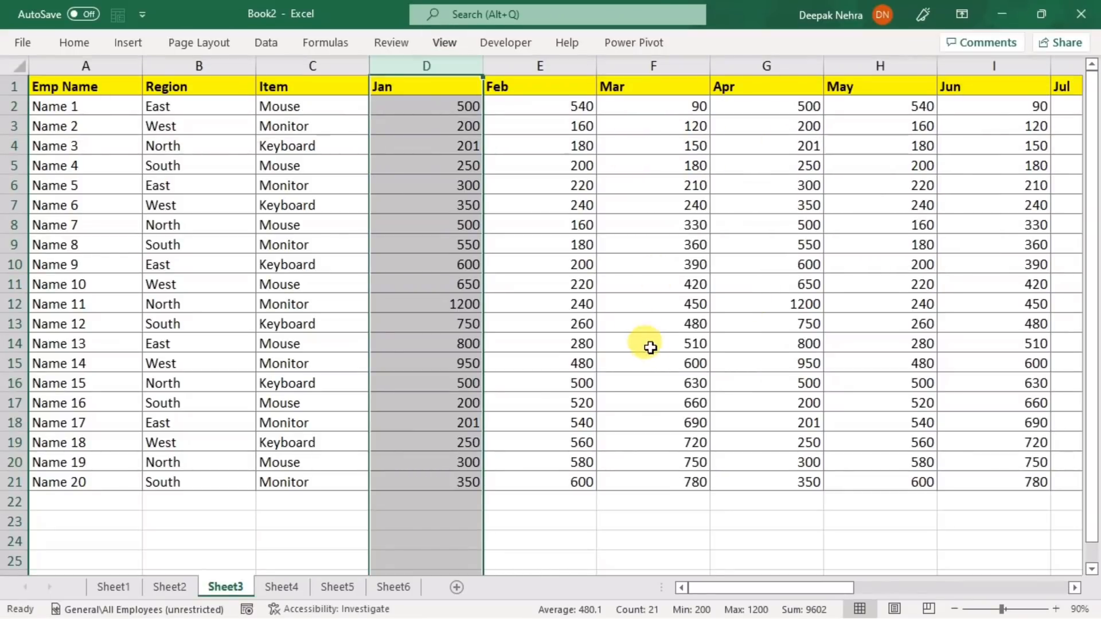
left_click(651, 347)
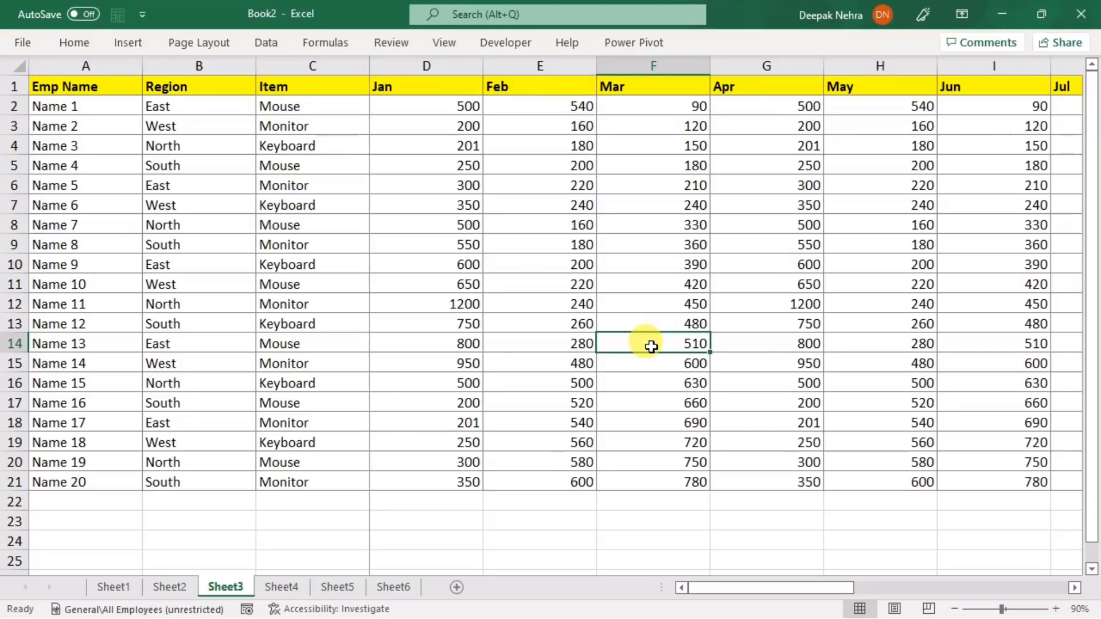
Check the frozen Emp Name, Region and Item columns against the months through Dec and back to Jan.
scroll(644, 359, "right", 6)
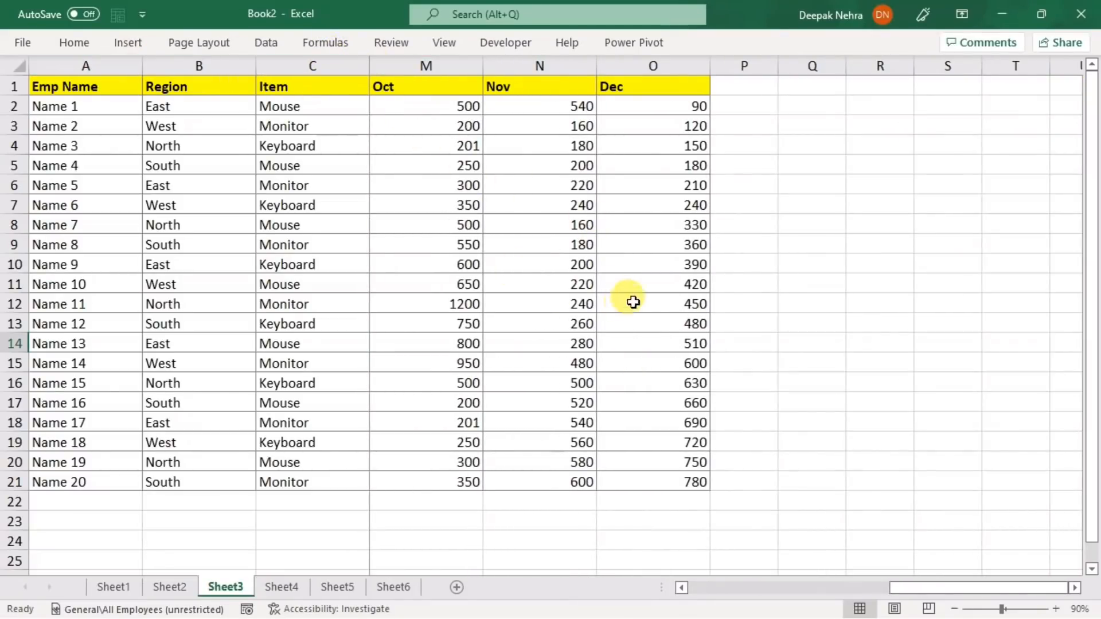
scroll(676, 338, "left", 3)
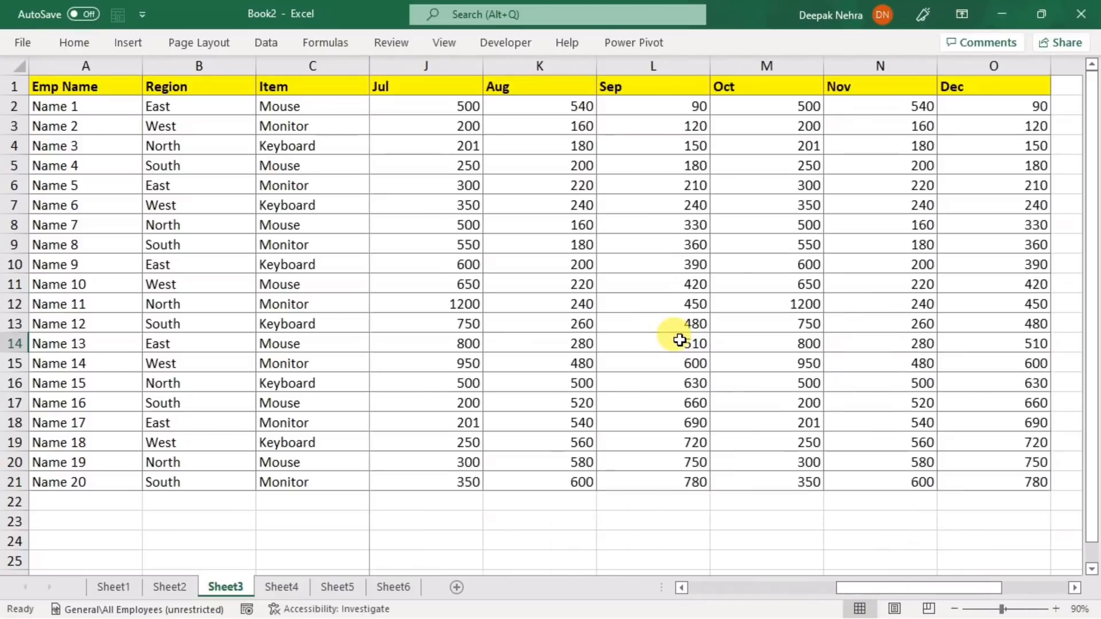
scroll(667, 348, "left", 6)
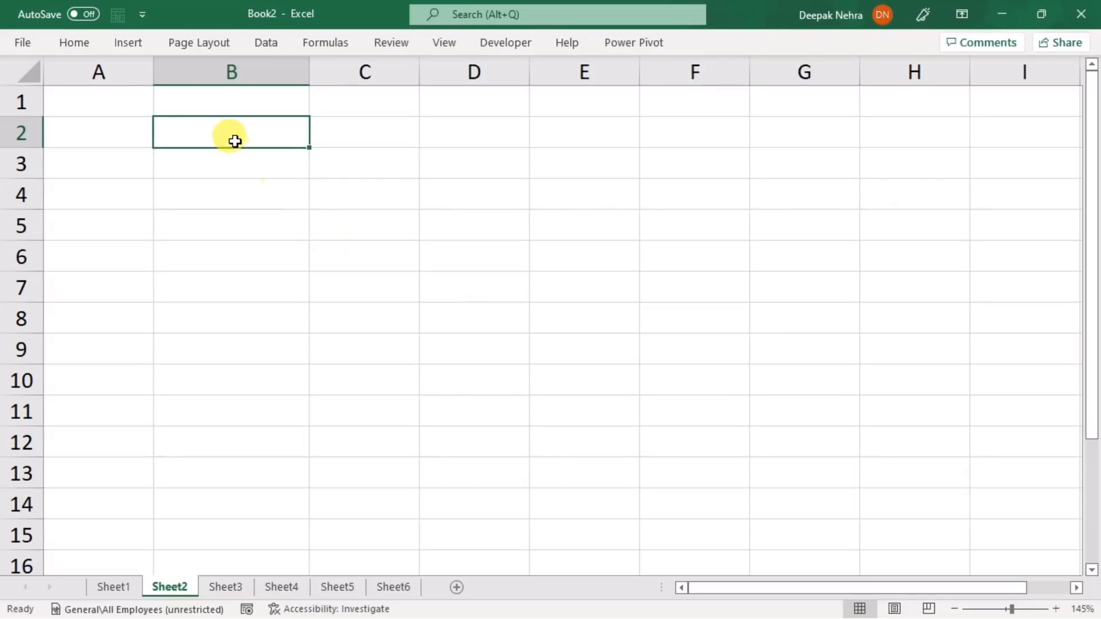
Enter the date 1/1/2022 in cell B2 of Sheet2 and select that cell.
type("1/1/2022")
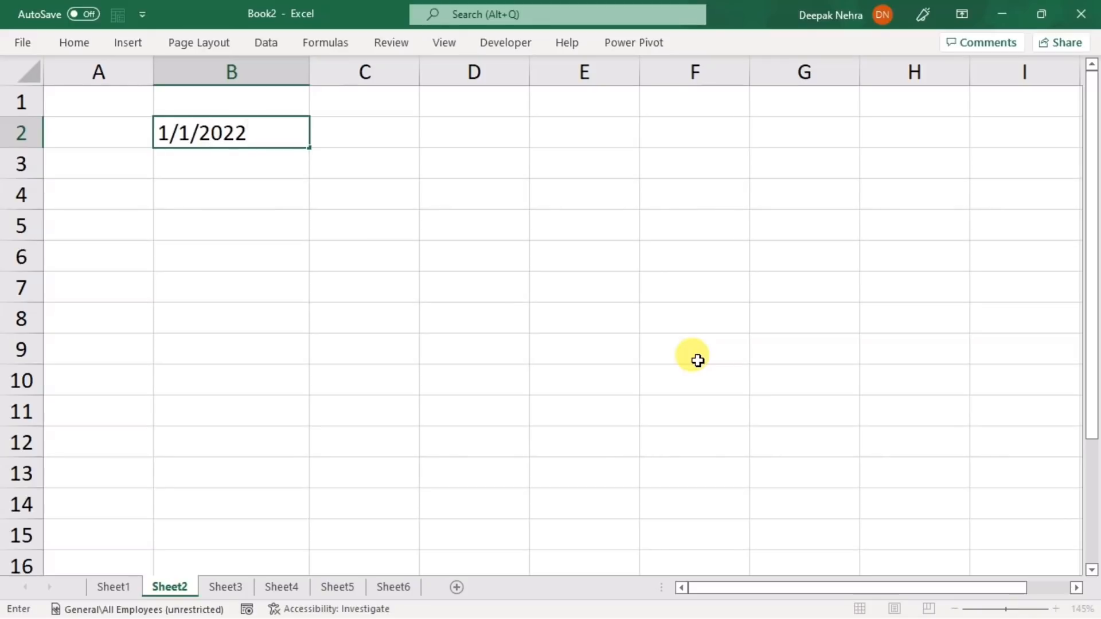
key("Return")
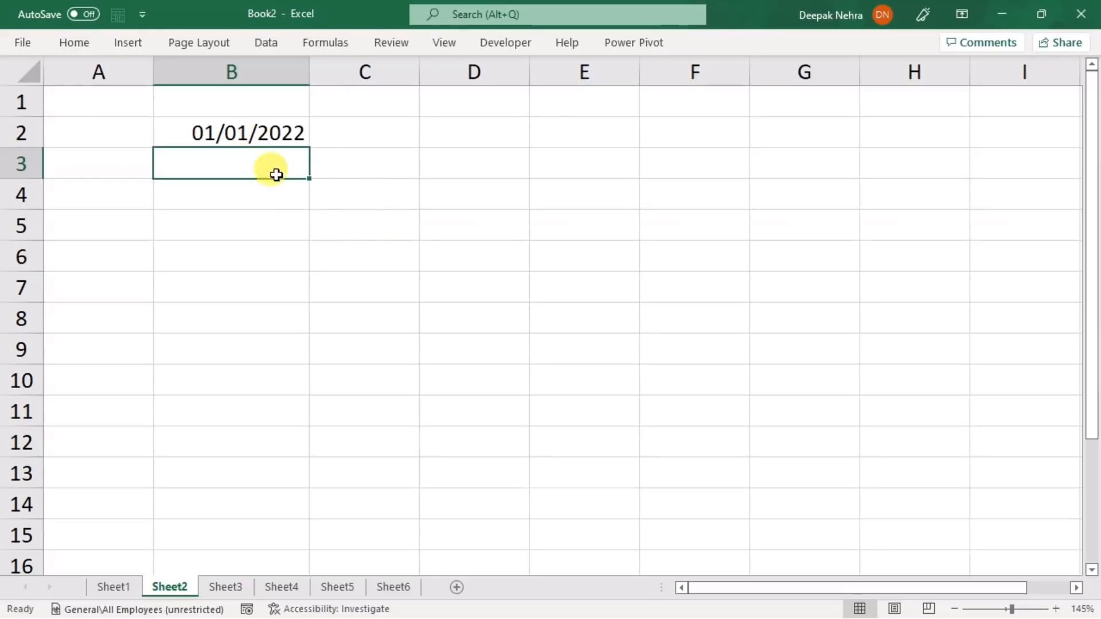
left_click(257, 133)
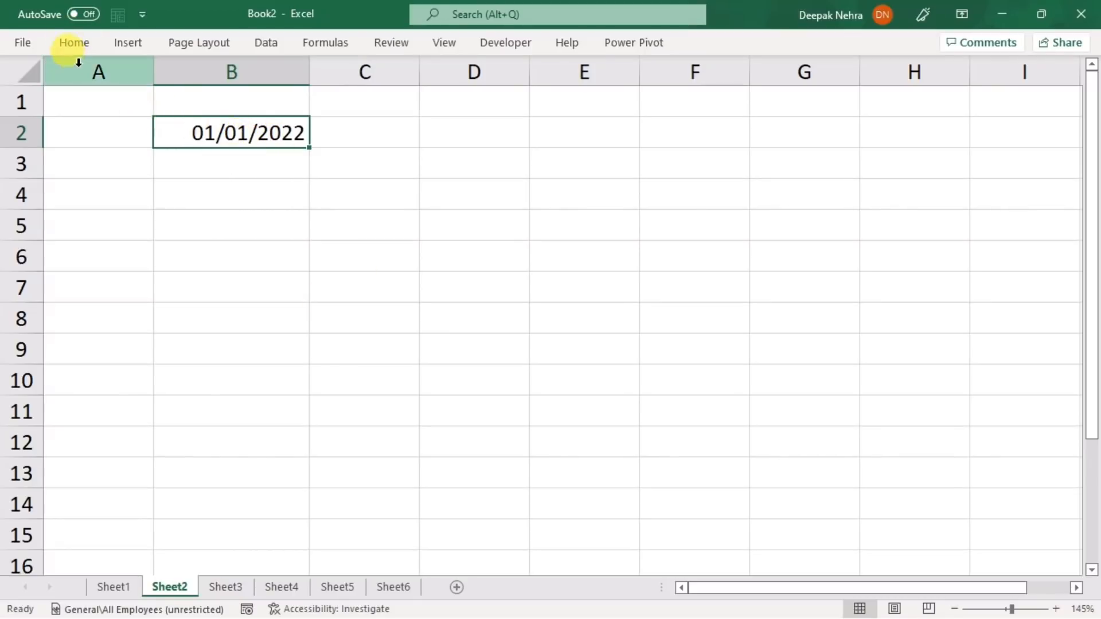
Fill a date series down column B from B2 using weekday units, step value 1 and stop value 1/1/2023.
left_click(78, 44)
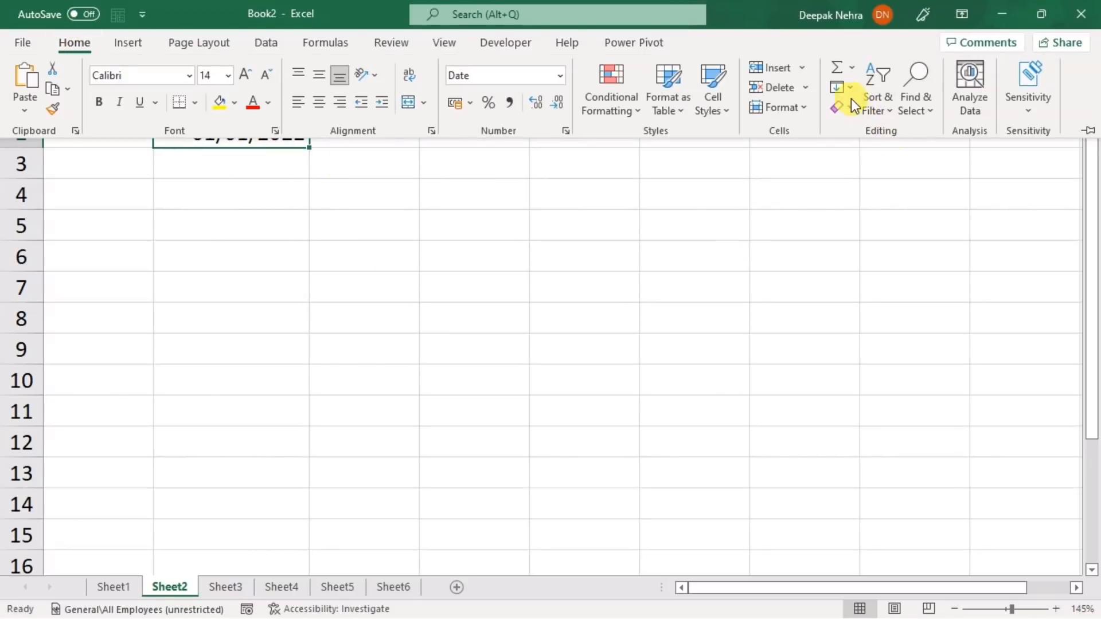
left_click(842, 89)
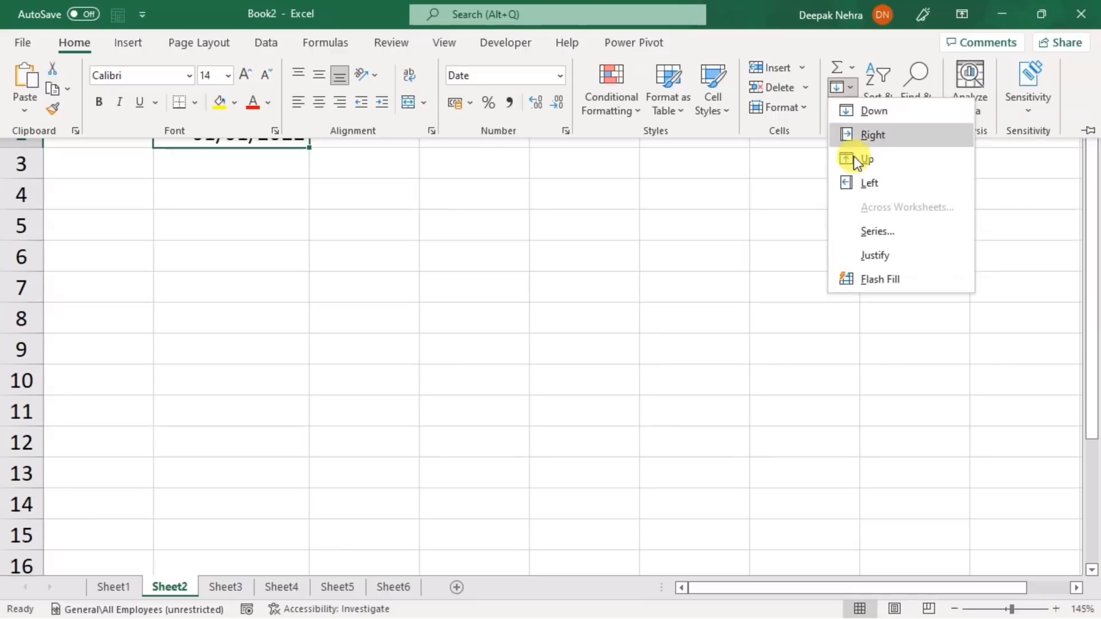
left_click(876, 232)
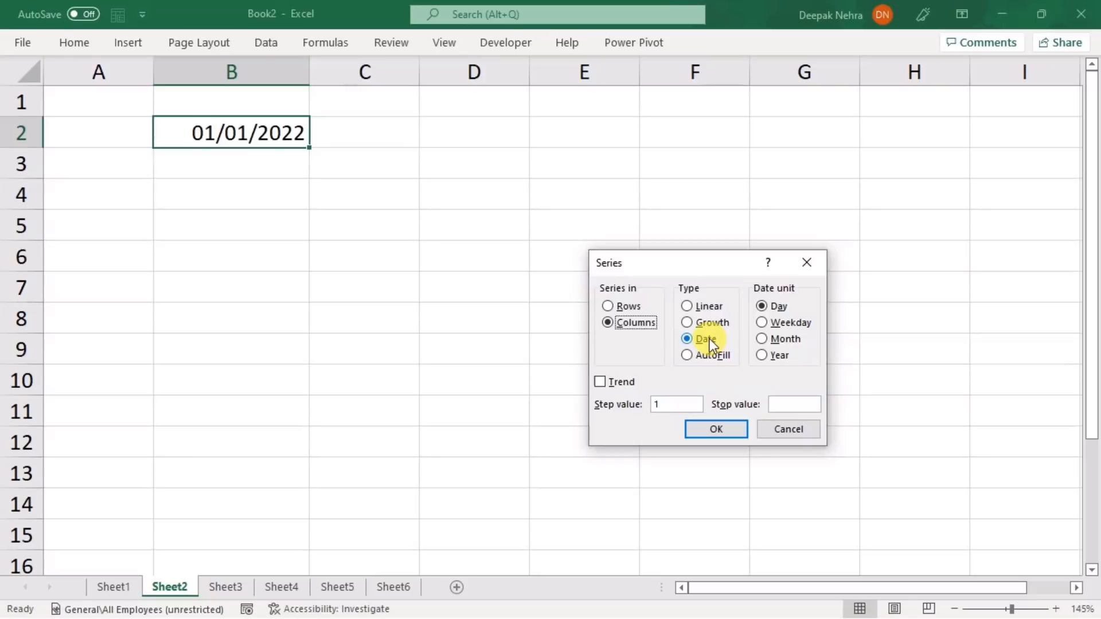
left_click(762, 322)
type("1")
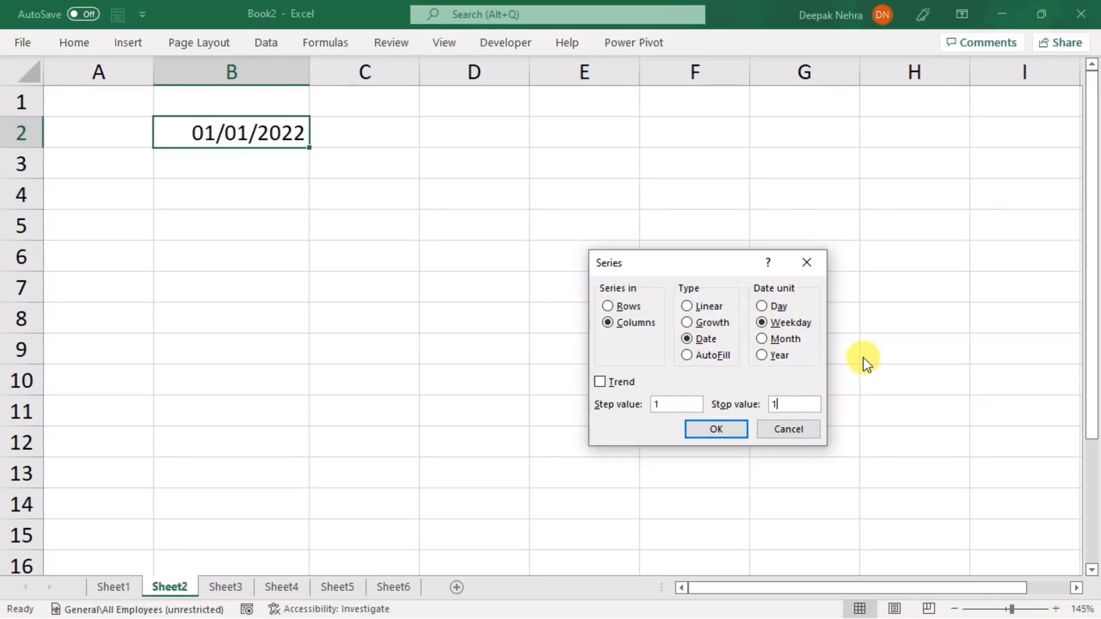
type("/1/2023")
left_click(696, 431)
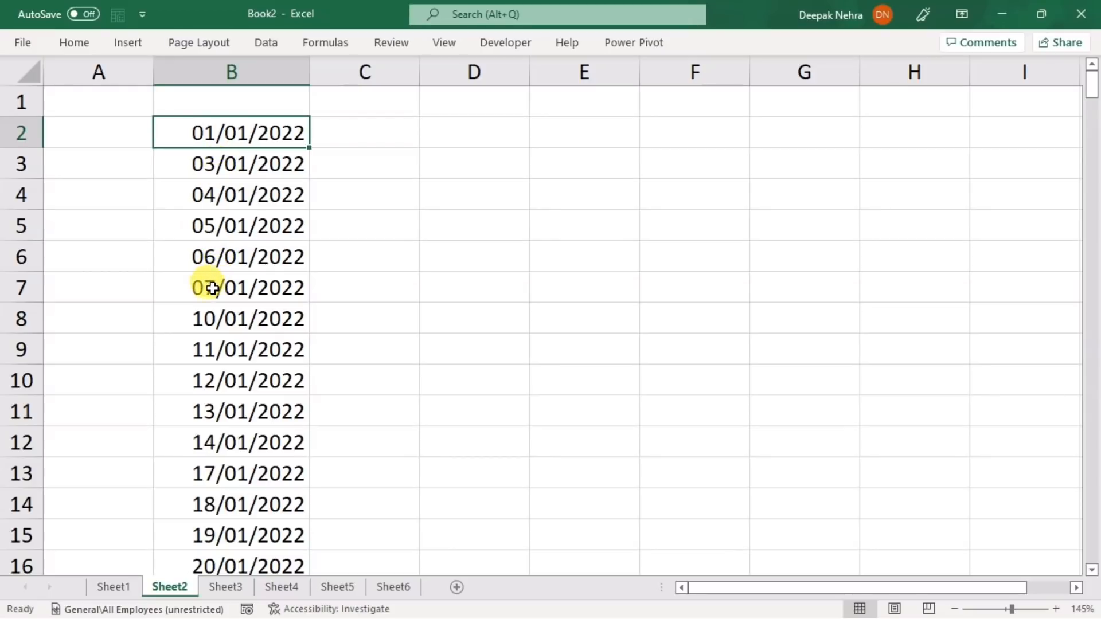
Enter =text(B2,"ddd") in cell C2 and fill the formula down to C15.
left_click(369, 136)
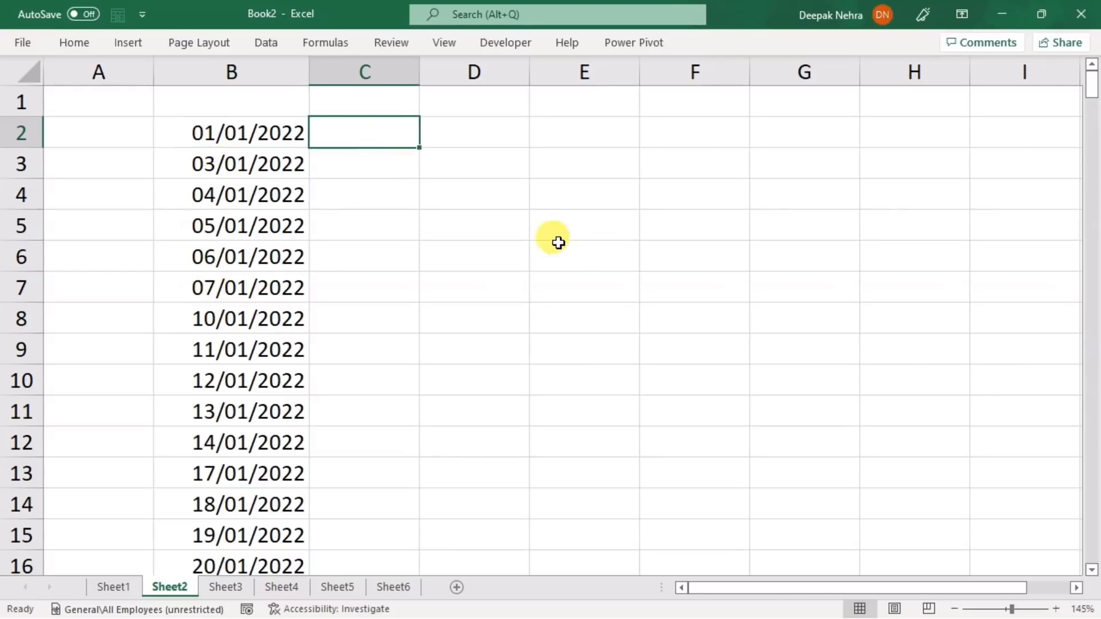
type("=t")
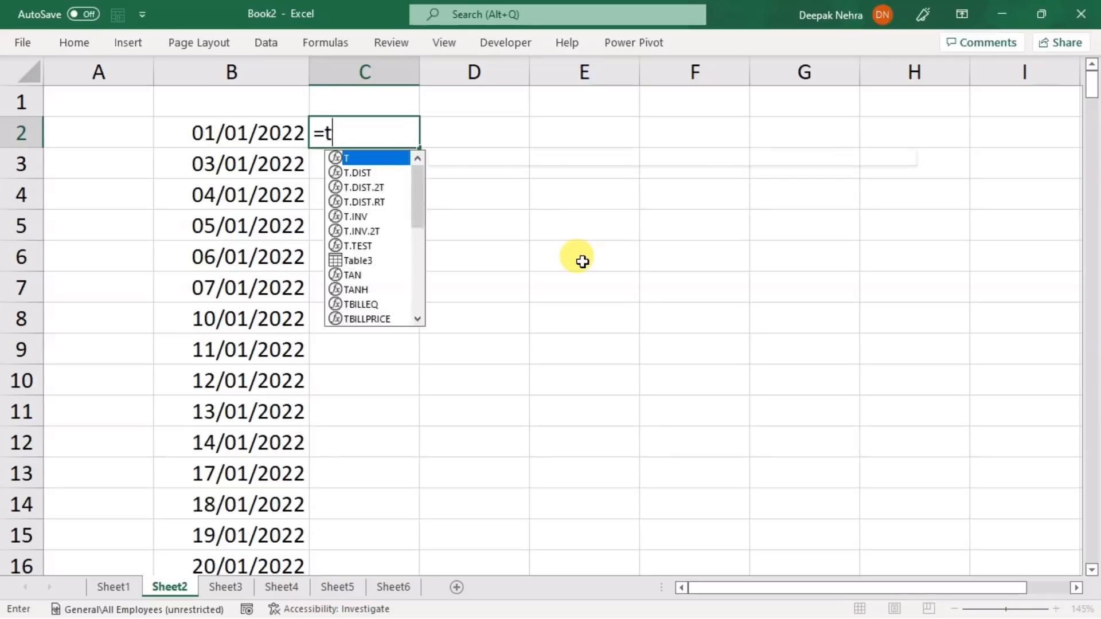
type("ext(")
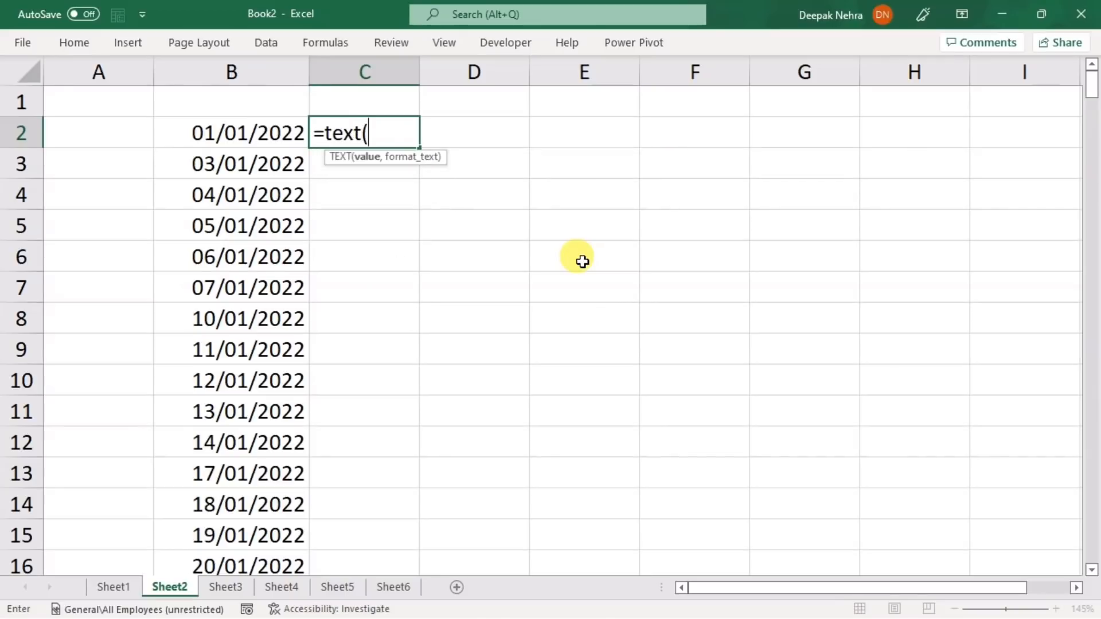
left_click(244, 137)
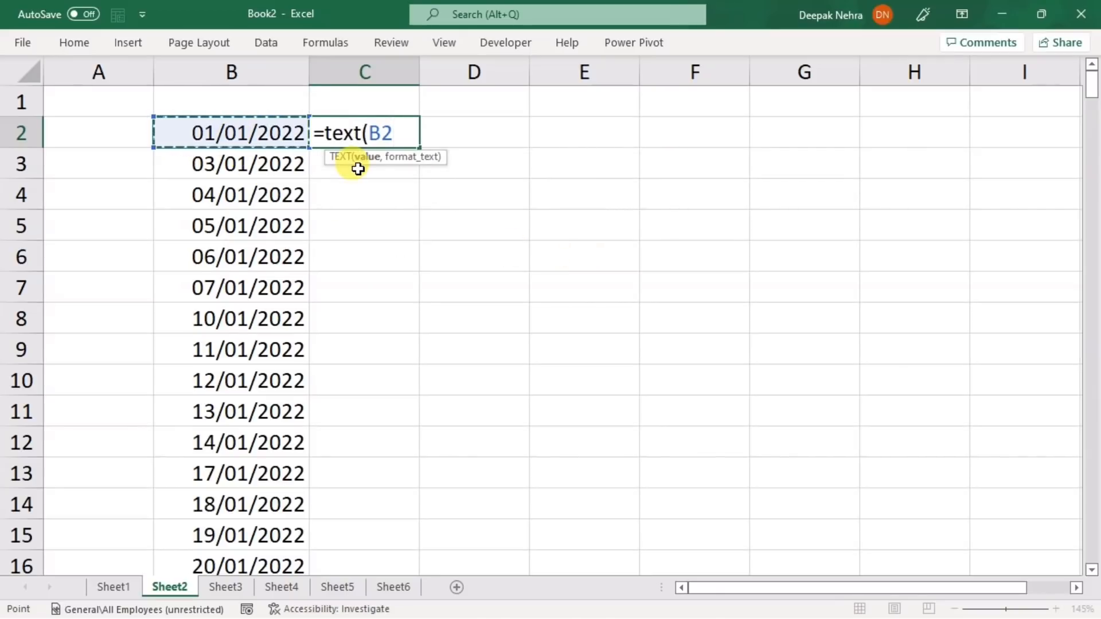
type(",\"ddd")
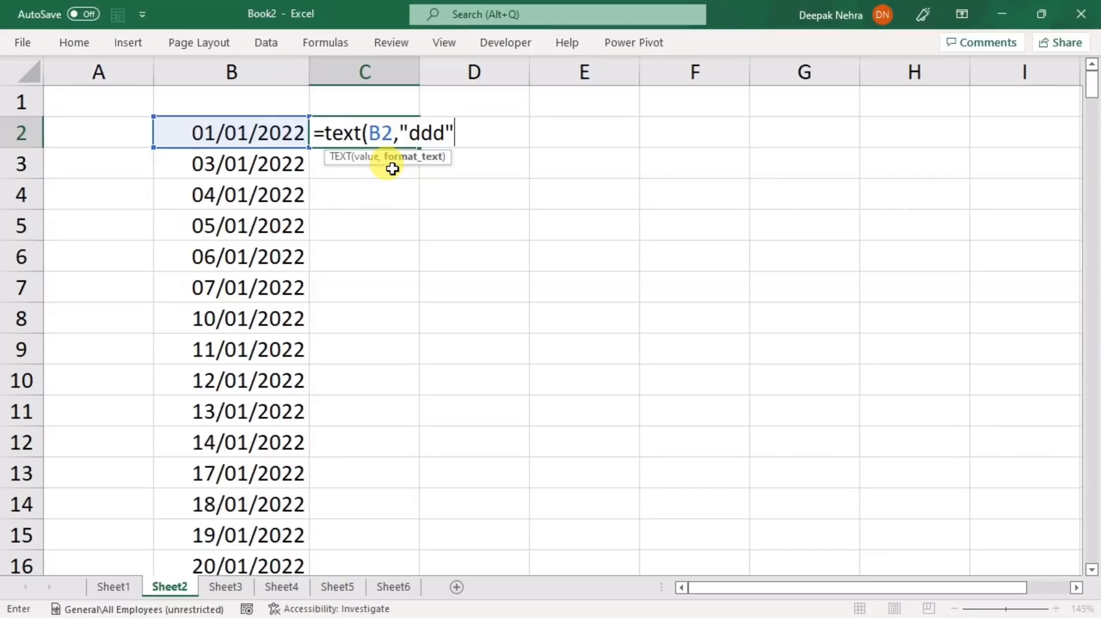
type("\")")
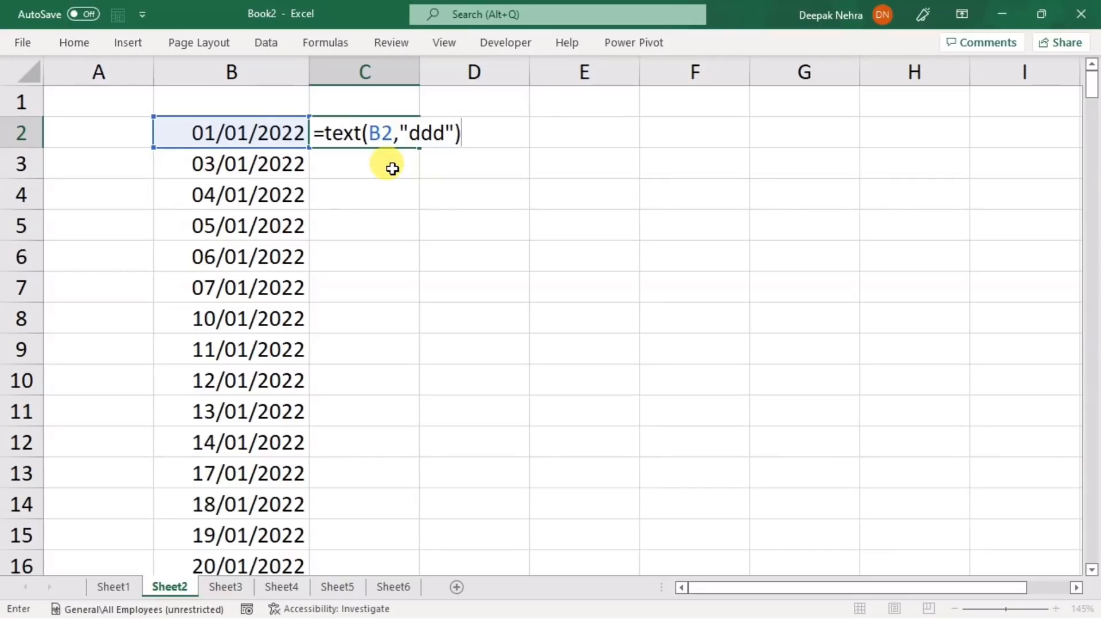
key("Return")
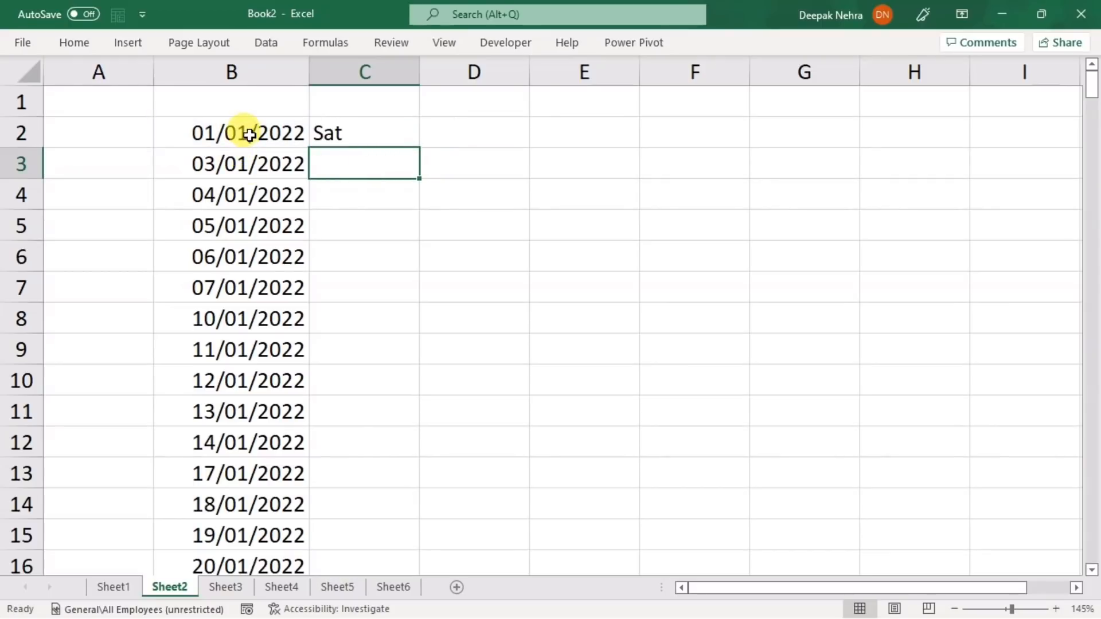
left_click(349, 132)
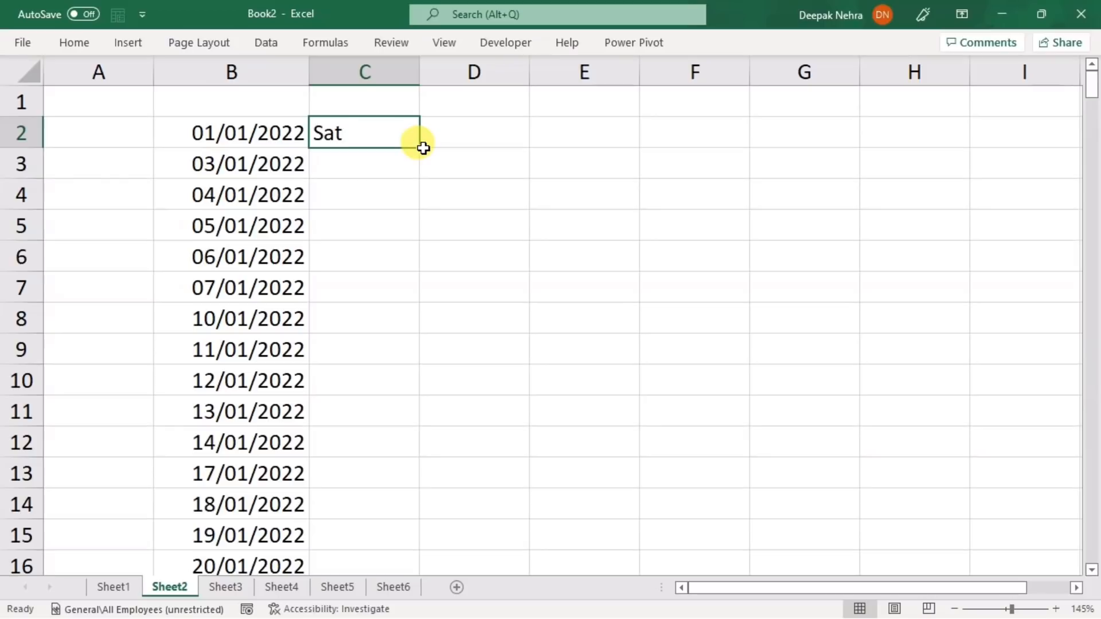
left_click_drag(421, 149, 406, 536)
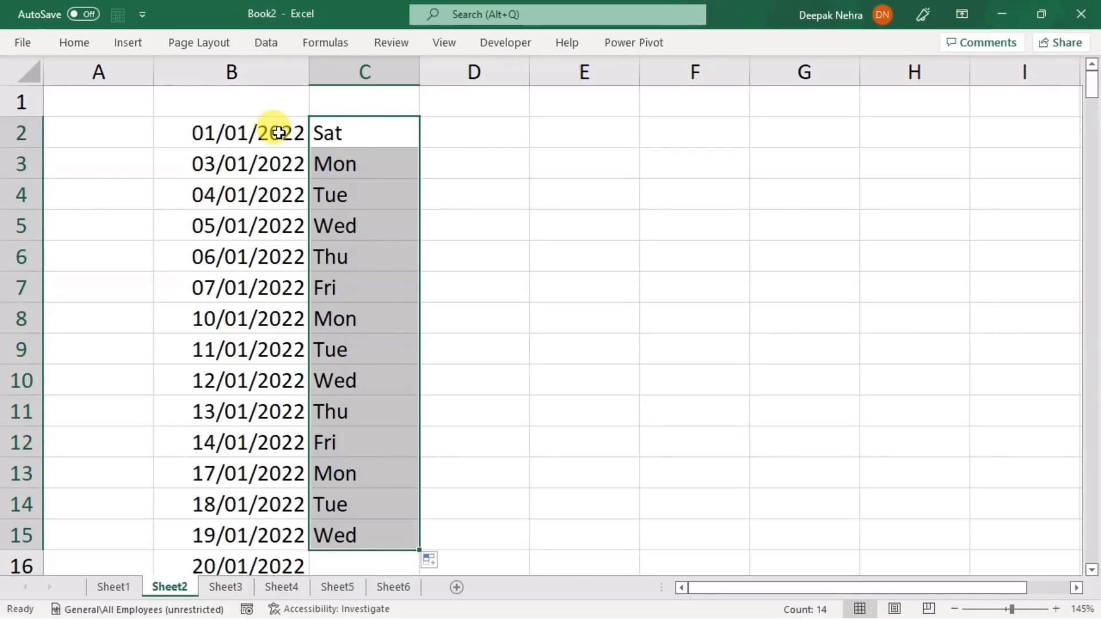
Check the weekday names in column C around the weekends and review the dates further down column B.
left_click(322, 165)
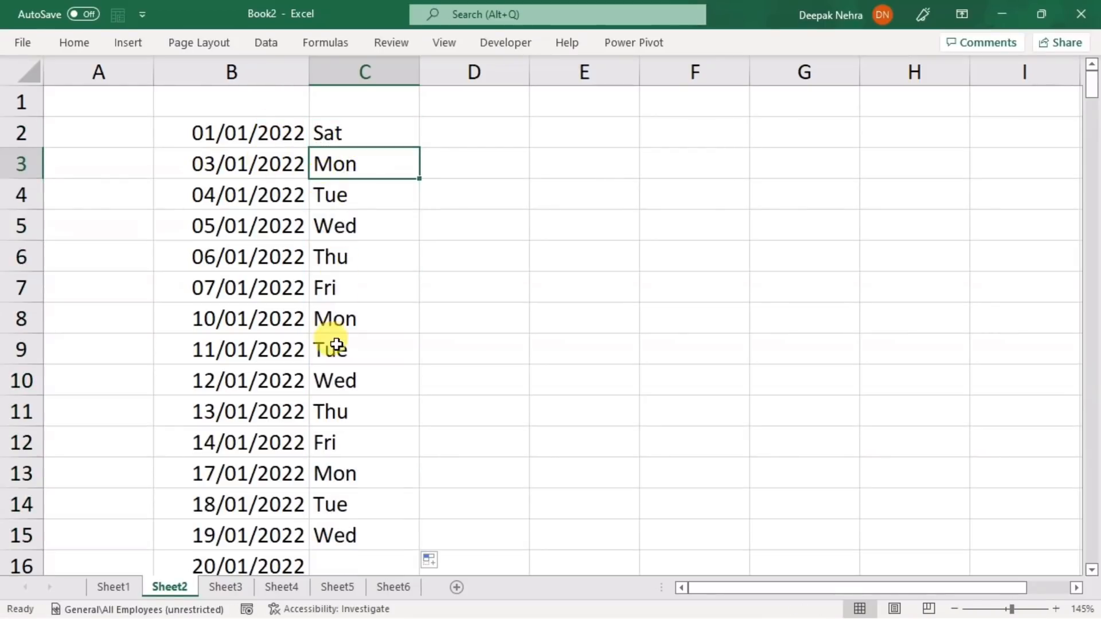
left_click(347, 294)
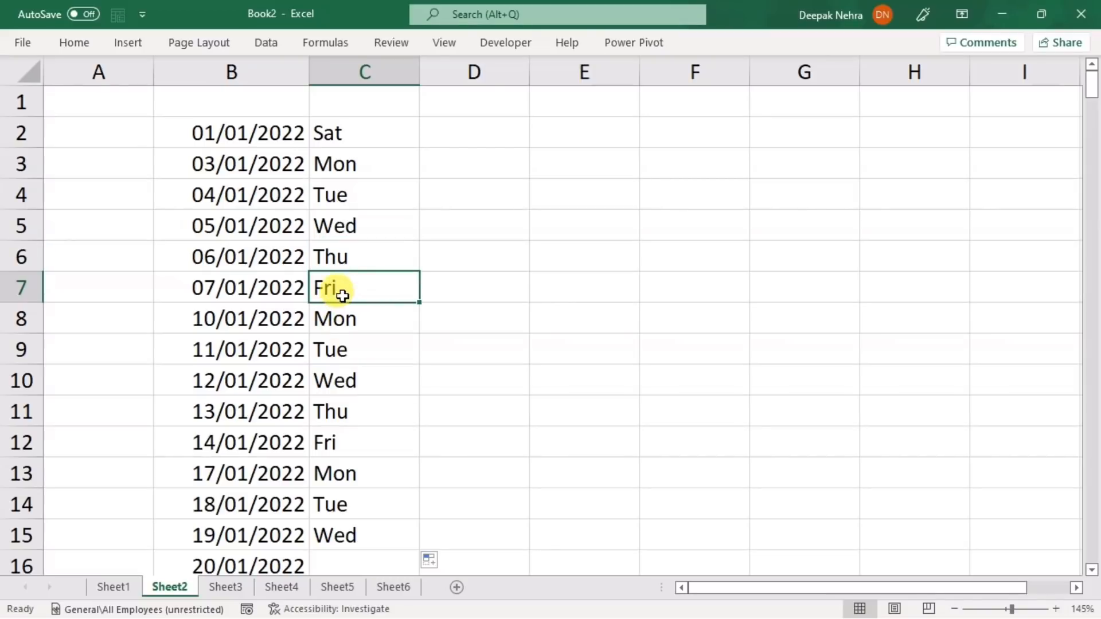
left_click(344, 319)
left_click(351, 439)
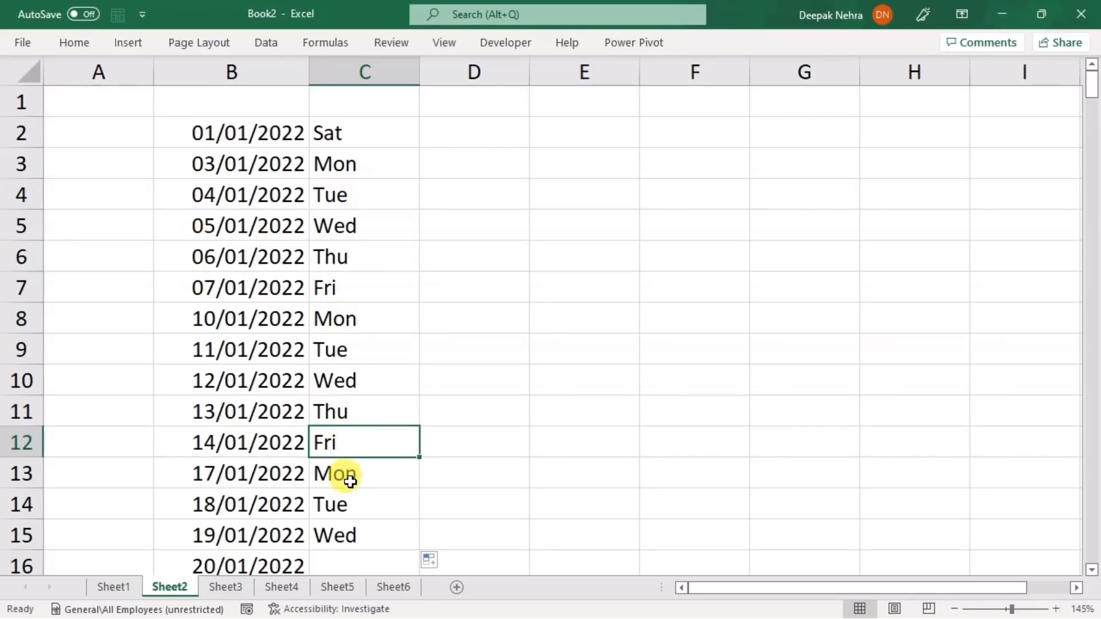
scroll(356, 470, "down", 8)
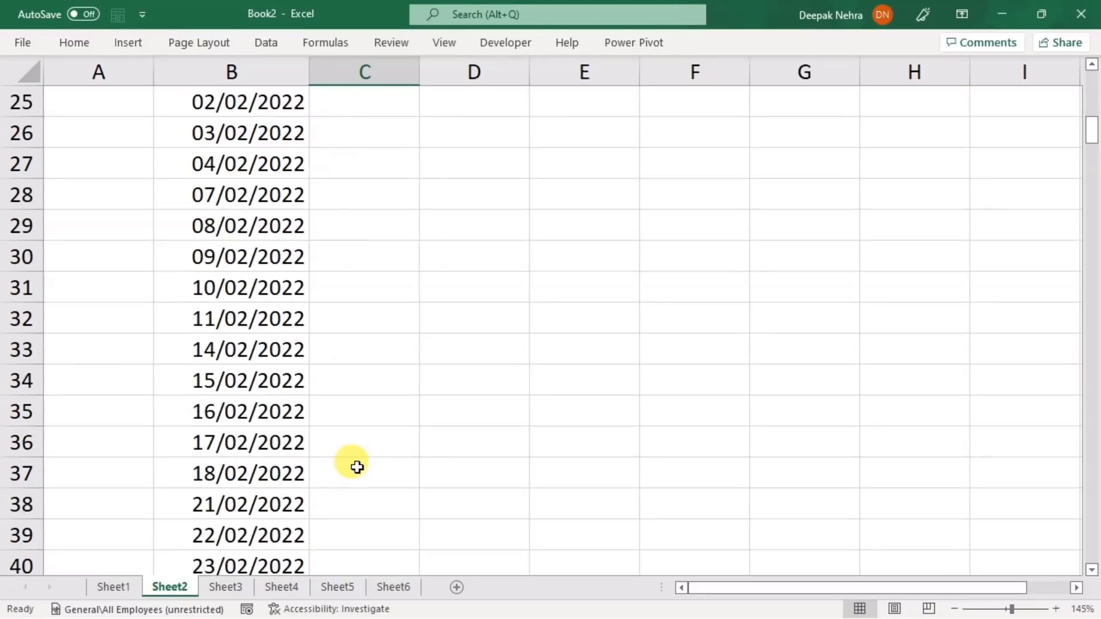
scroll(356, 467, "down", 8)
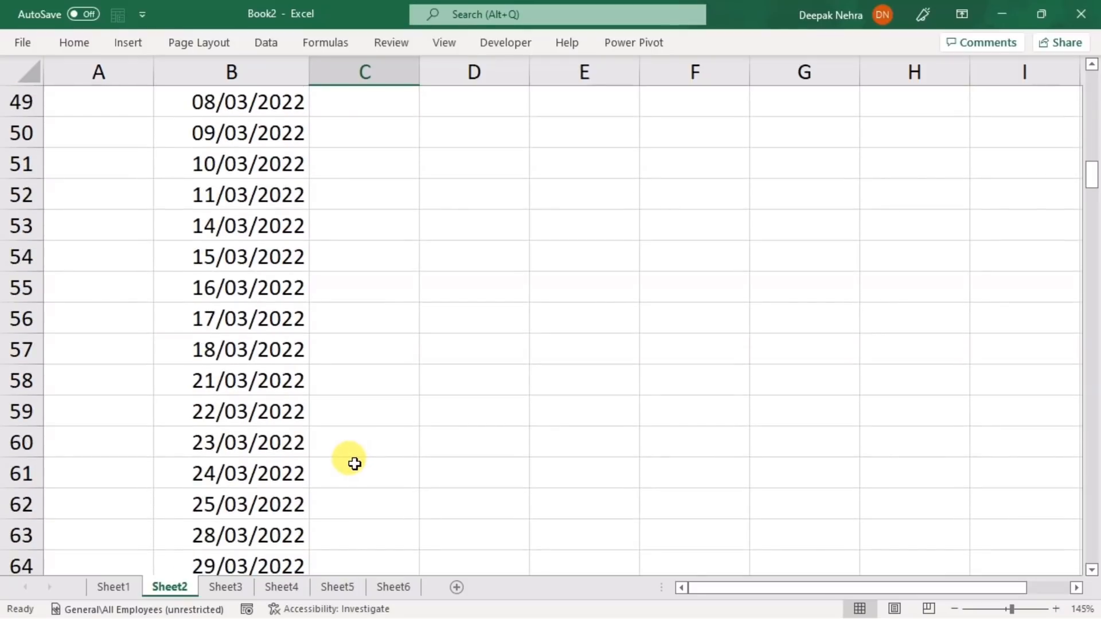
scroll(354, 463, "down", 4)
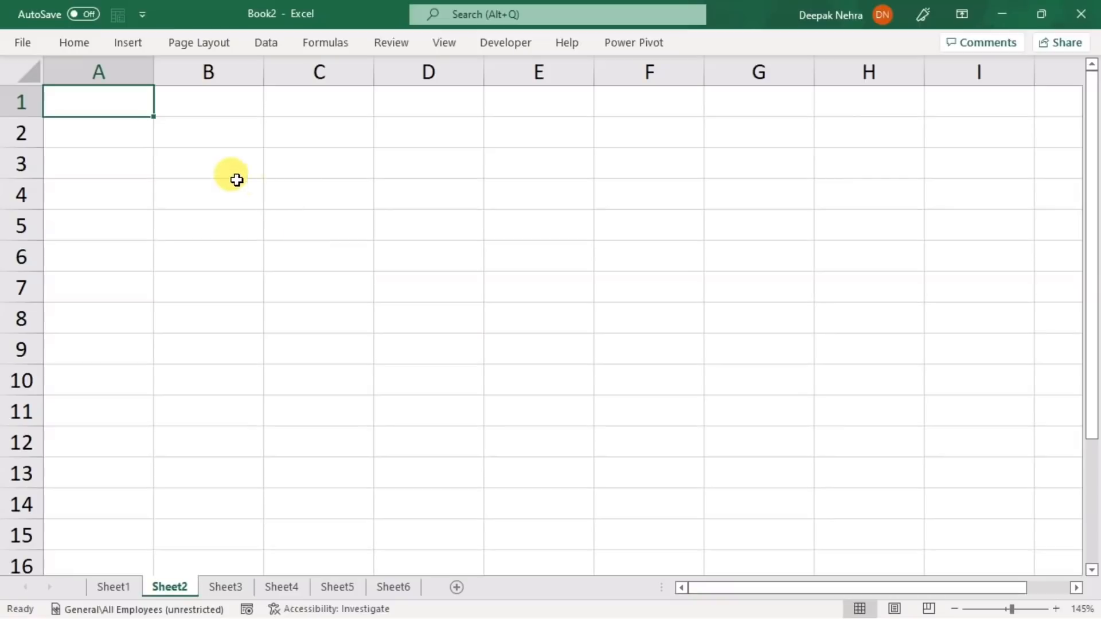
Enter a in cell B3 and b in cell B4 of the empty Sheet2.
left_click(216, 166)
type("a")
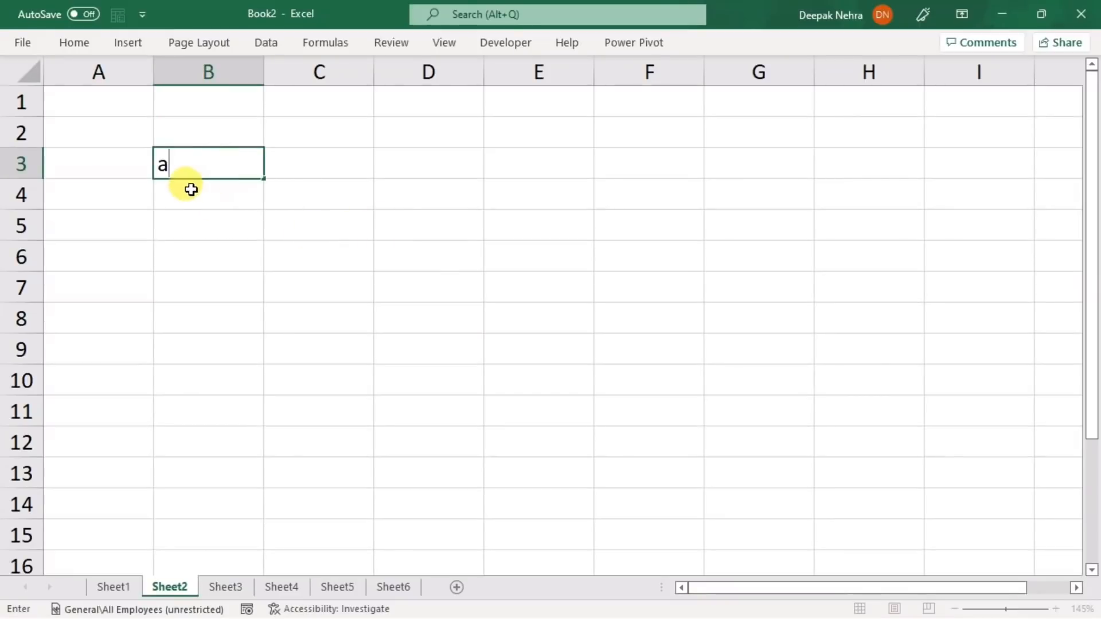
key("Return")
type("b")
left_click(356, 289)
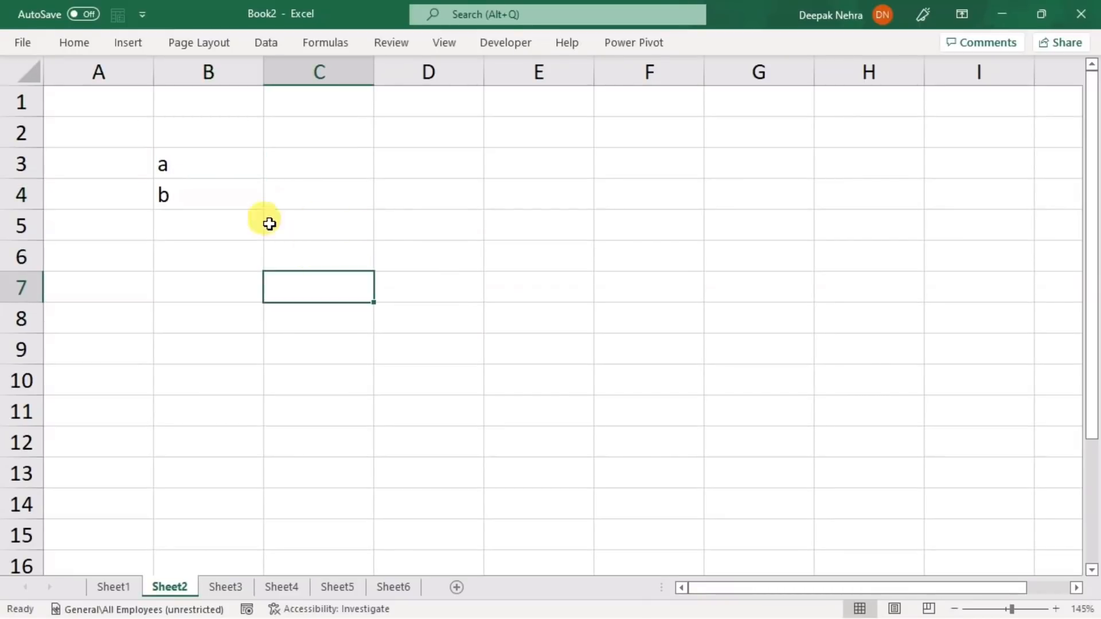
Try to extend the letters a and b by filling B3:B4 down to B12, and clear the filled entries in B5:B12.
left_click_drag(229, 167, 262, 458)
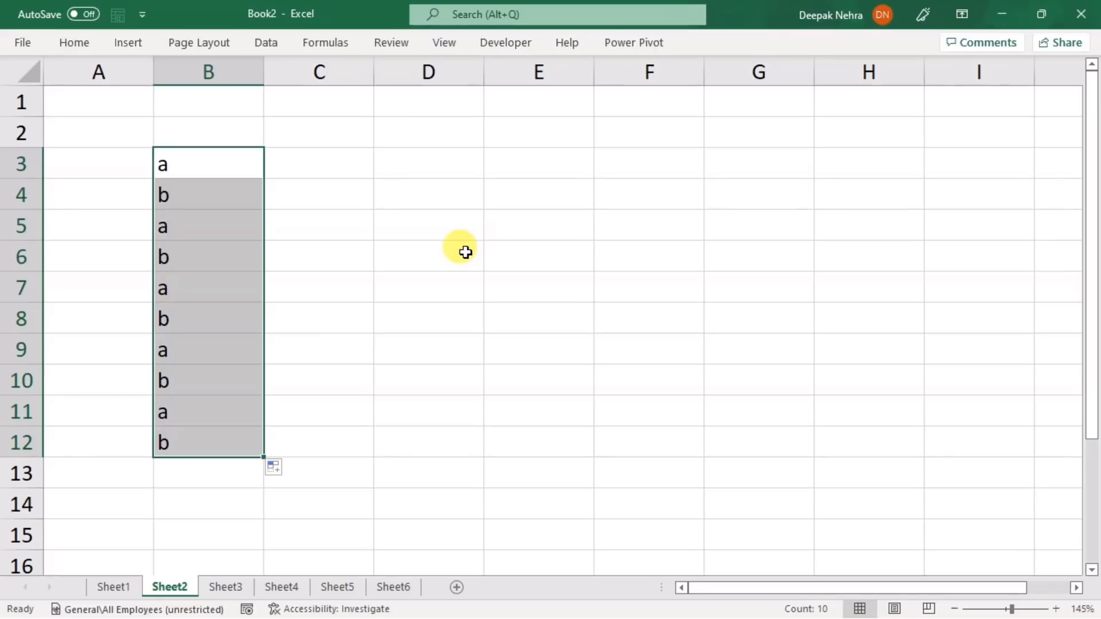
left_click(201, 277)
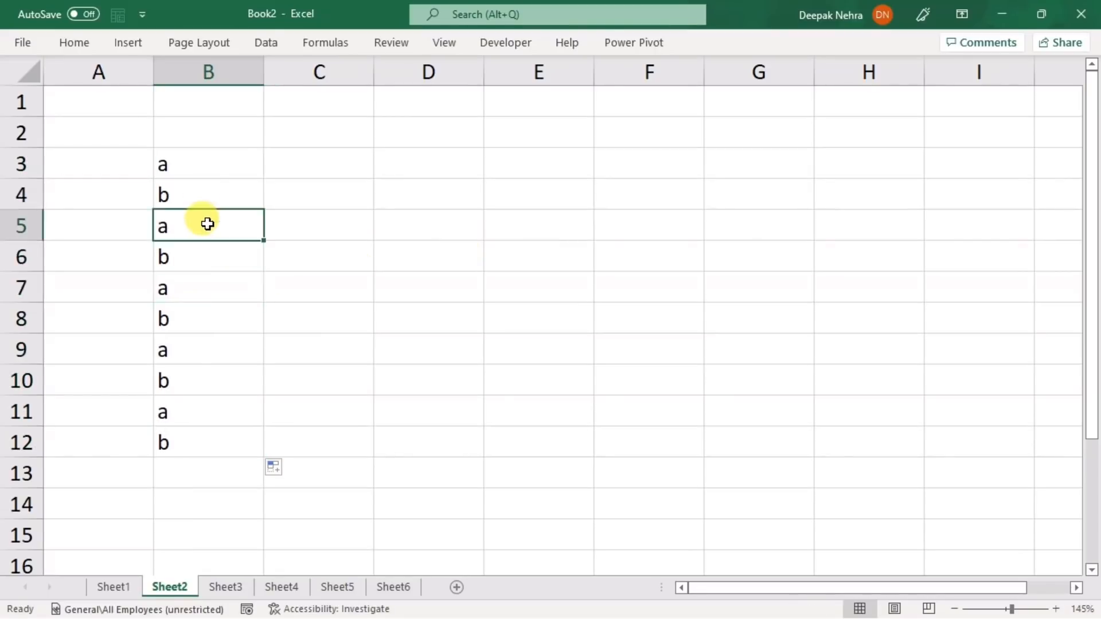
left_click_drag(206, 223, 191, 432)
key("Delete")
left_click(189, 169)
left_click(177, 195)
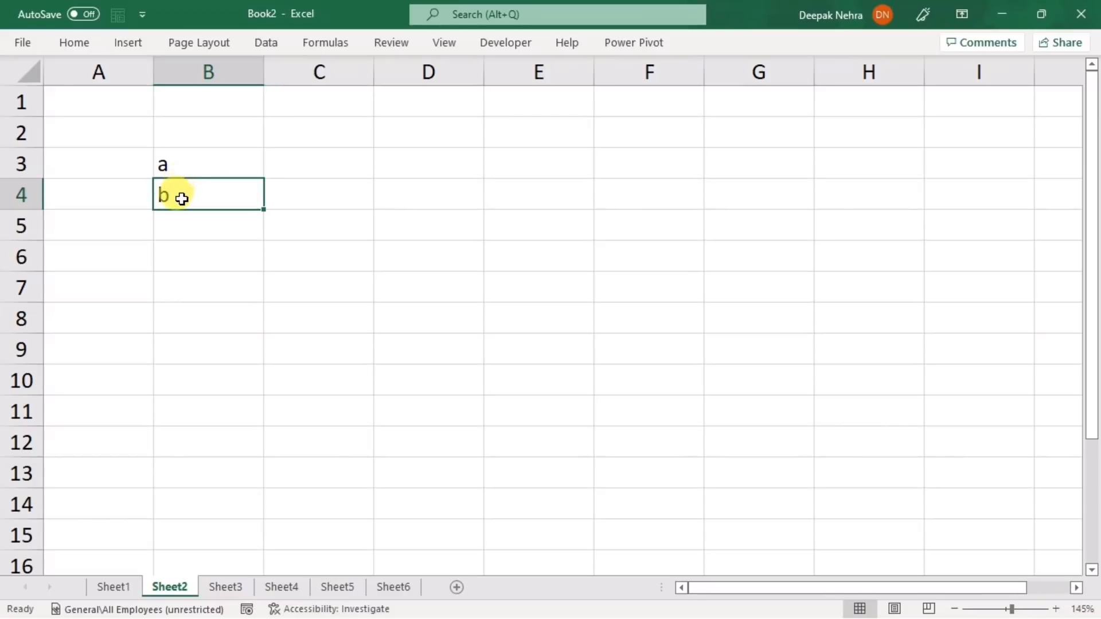
Start a custom sort of the letters in B3:B4 and choose Custom List as the sort order.
left_click(195, 167)
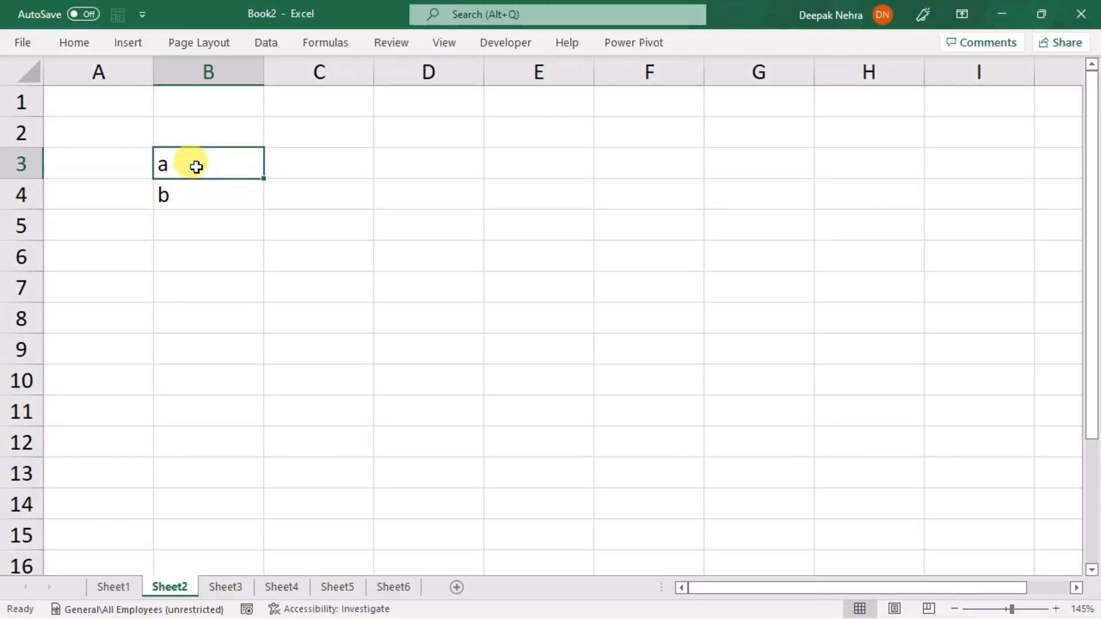
left_click(73, 44)
left_click(878, 111)
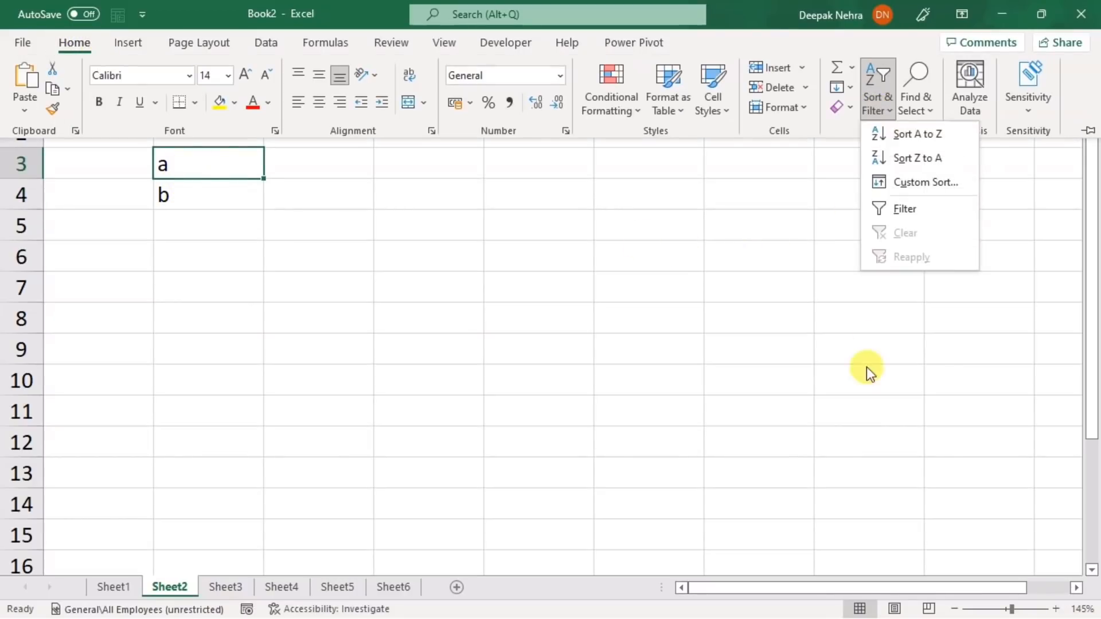
left_click(920, 187)
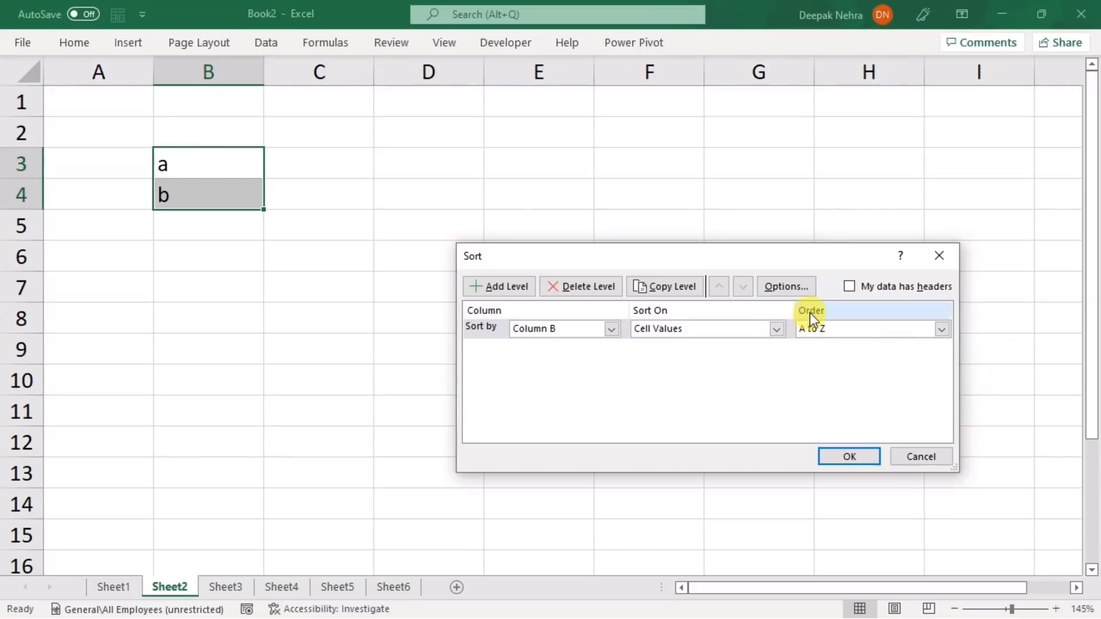
left_click(830, 329)
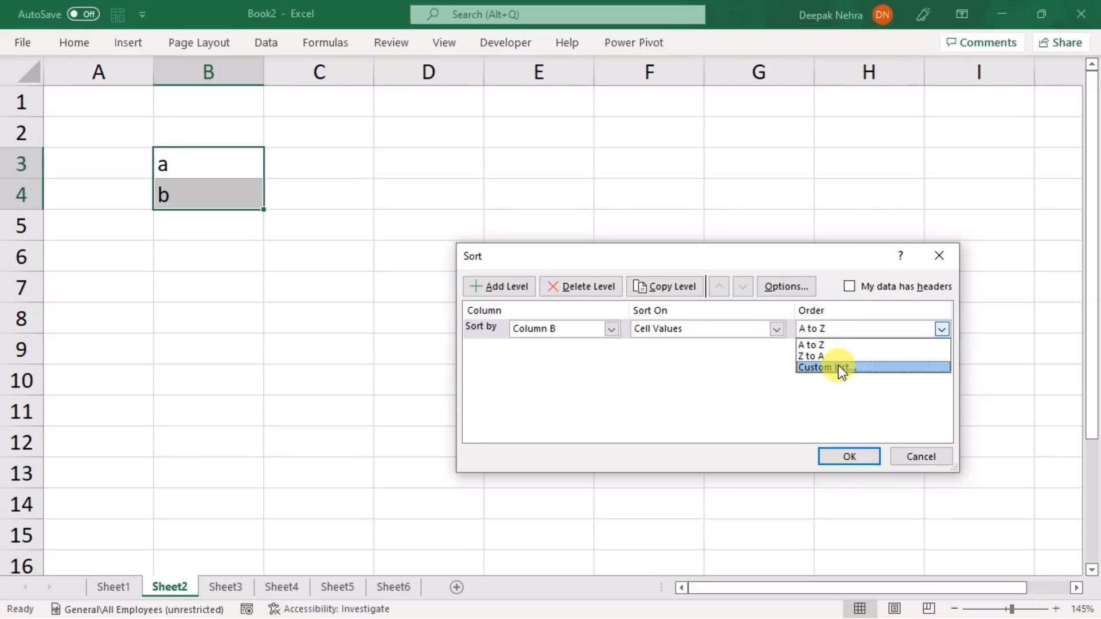
left_click(855, 368)
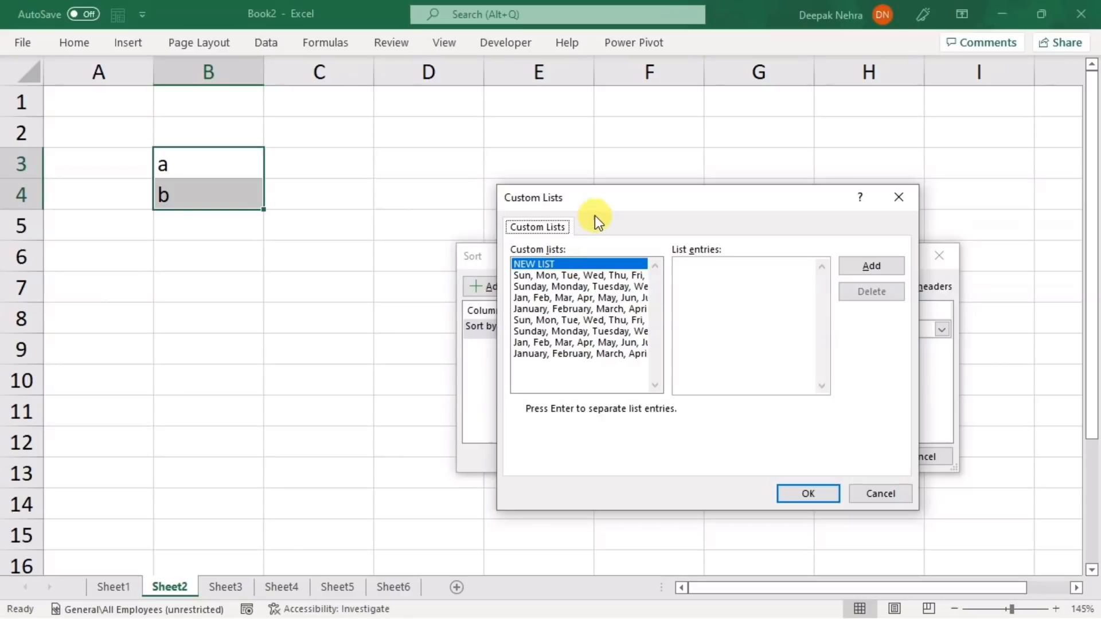
left_click_drag(597, 204, 408, 160)
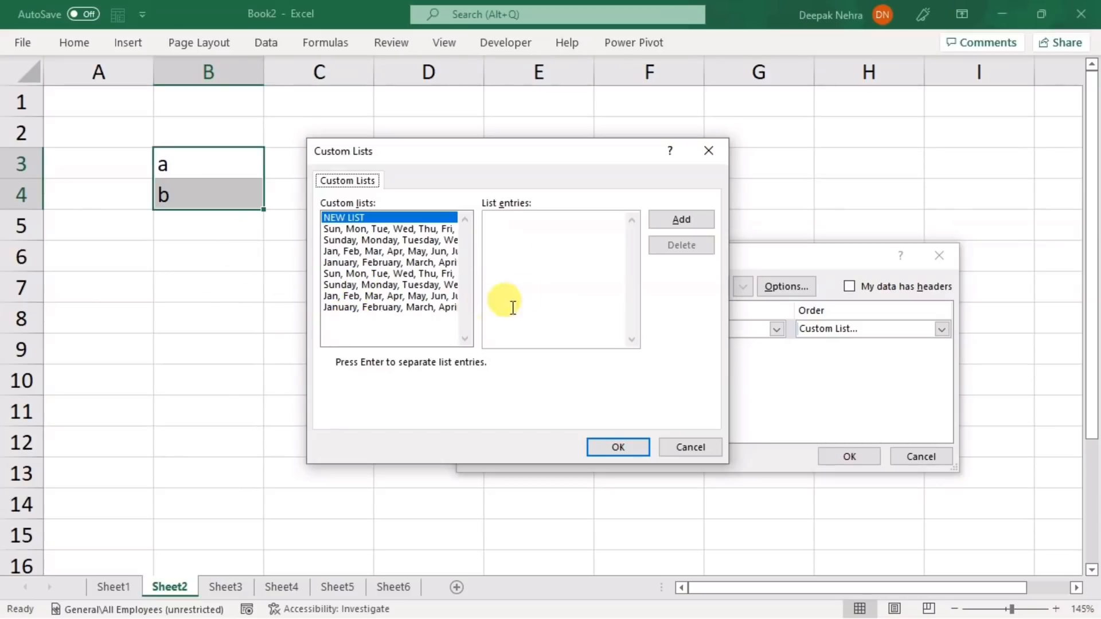
Add a new custom list with the entries a, b, c, d, e, f, g, h, i and accept it as the sort order.
left_click(504, 224)
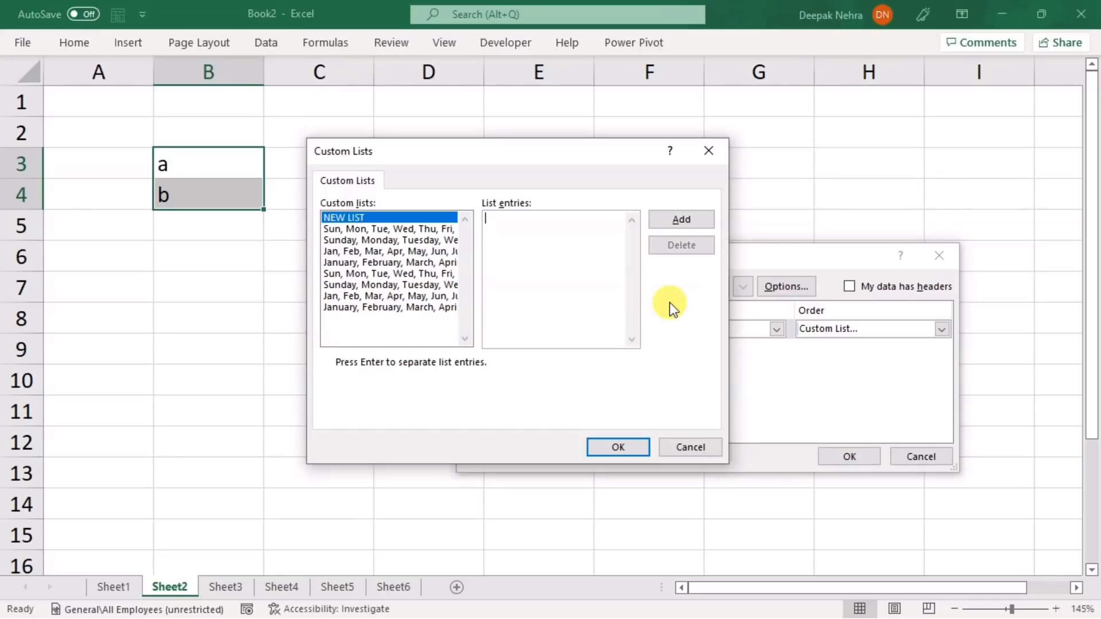
type("a ")
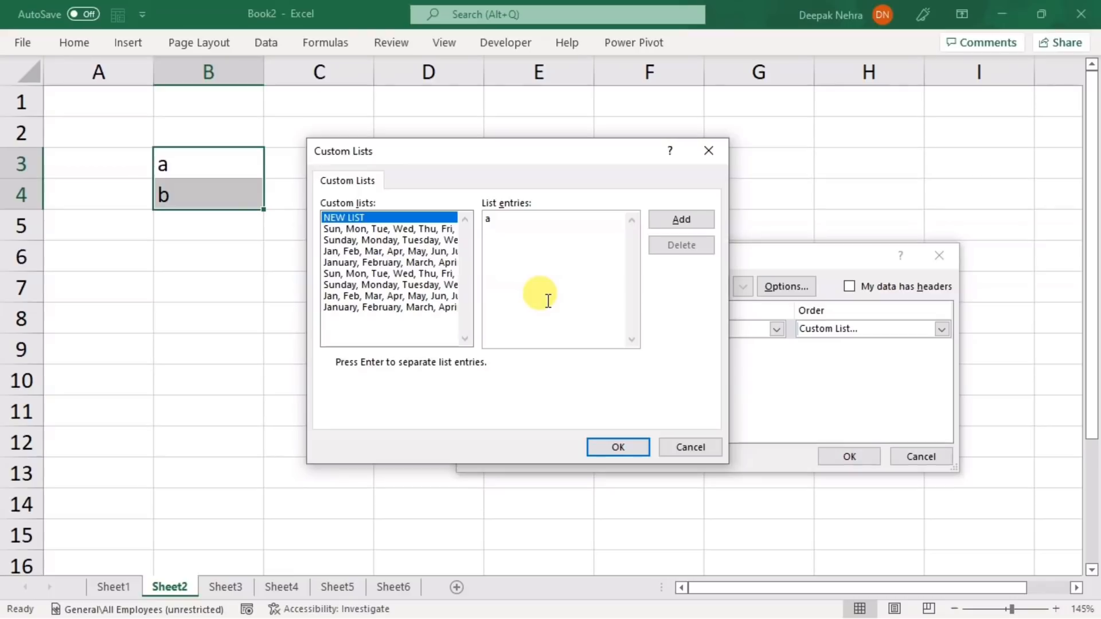
type("b")
key("Return")
left_click(685, 219)
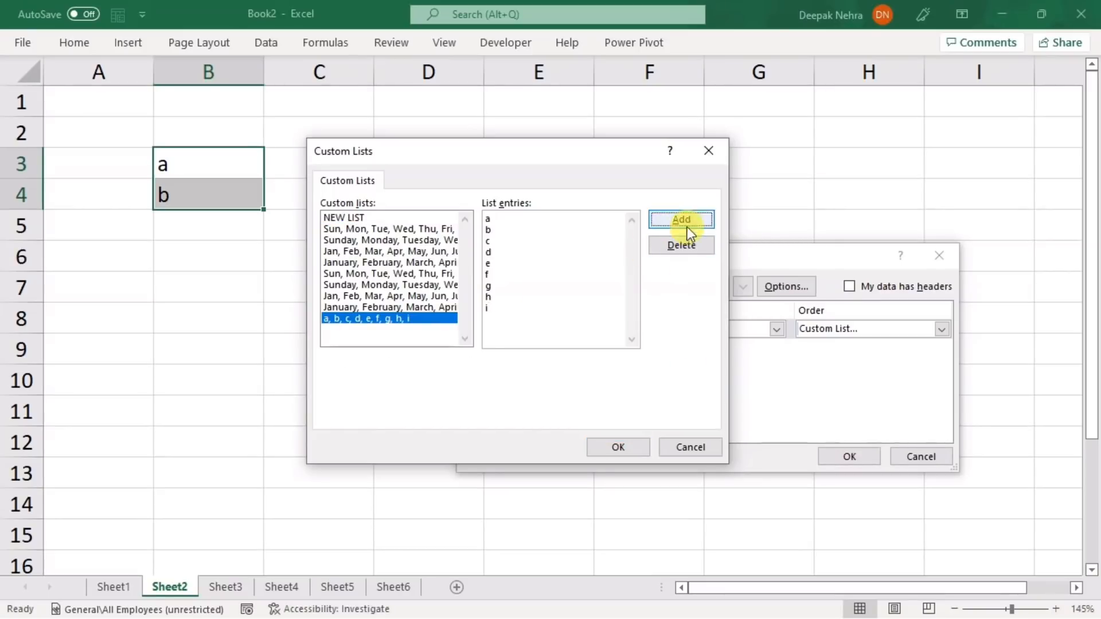
left_click(617, 445)
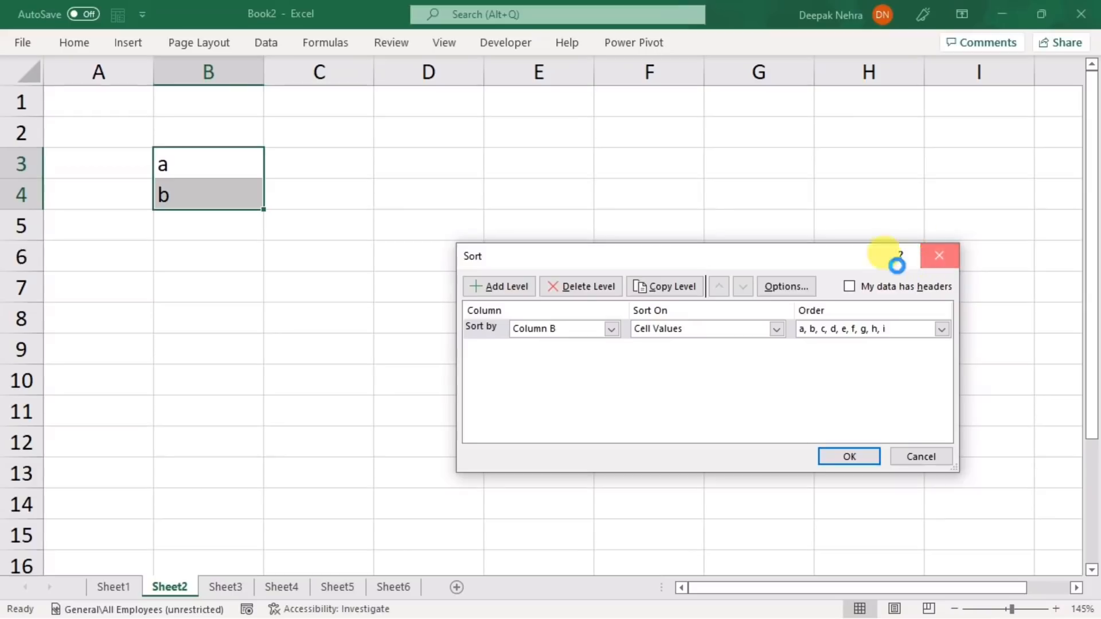
Fill the letter series in B3:B4 down to B10 using the custom list.
left_click_drag(214, 164, 219, 214)
left_click_drag(219, 172, 258, 351)
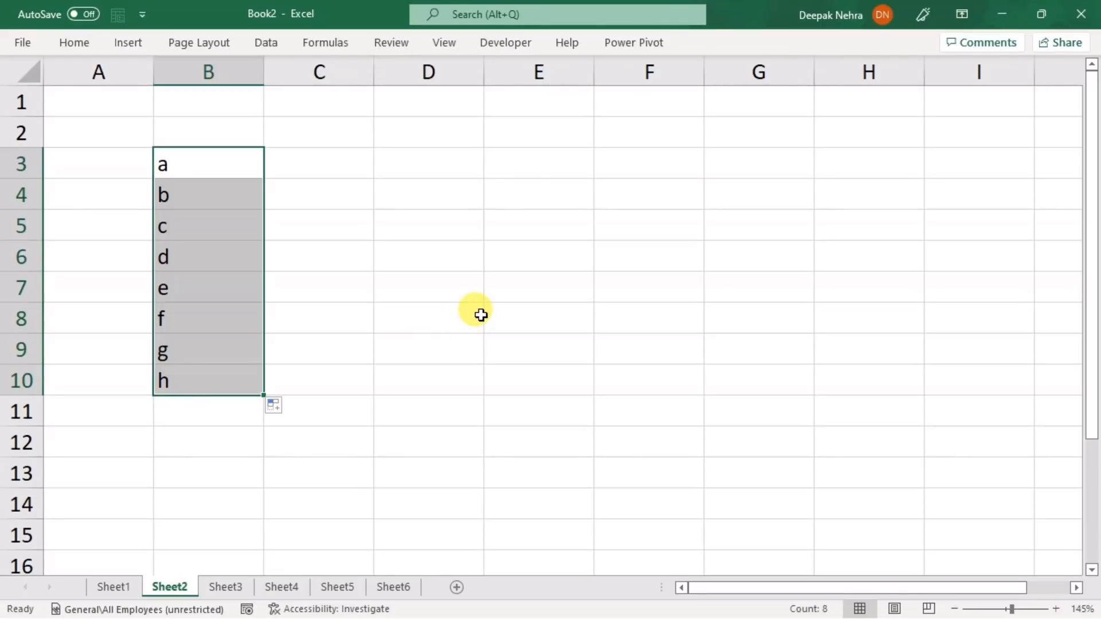
Enter a in cell D3 and b in cell D4, and extend the letters down column D.
left_click(393, 164)
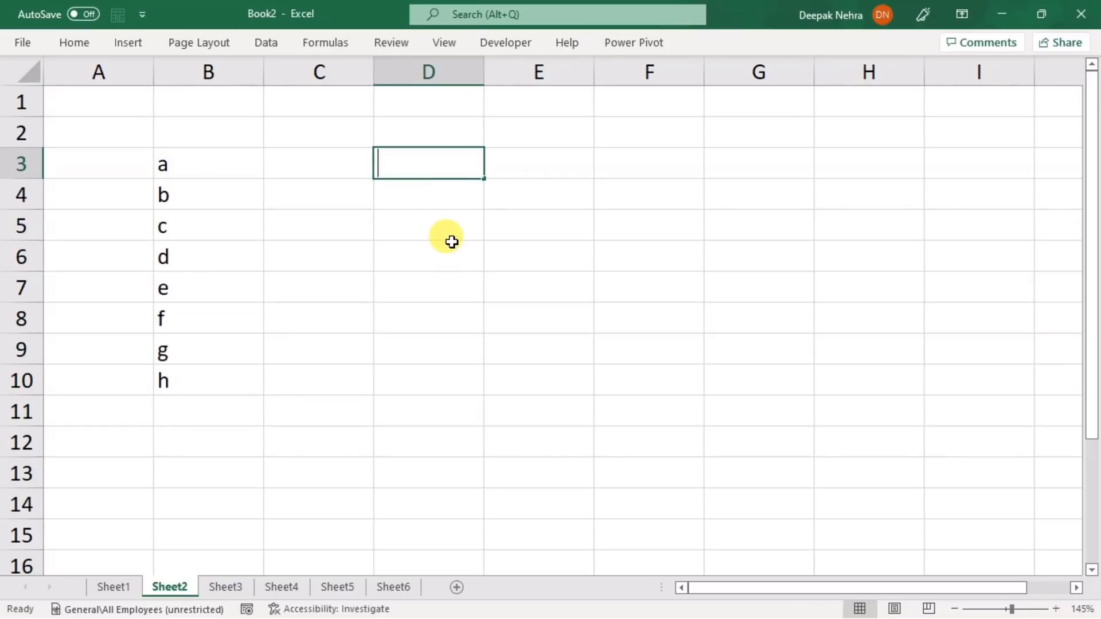
type("a")
key("Return")
type("b")
key("Return")
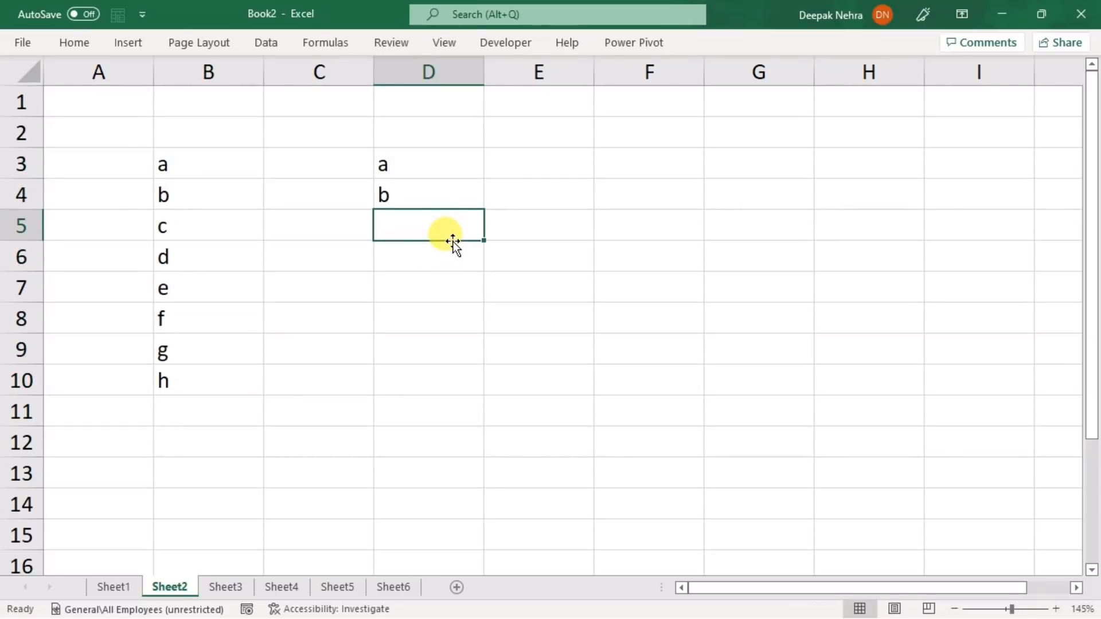
left_click_drag(442, 165, 618, 307)
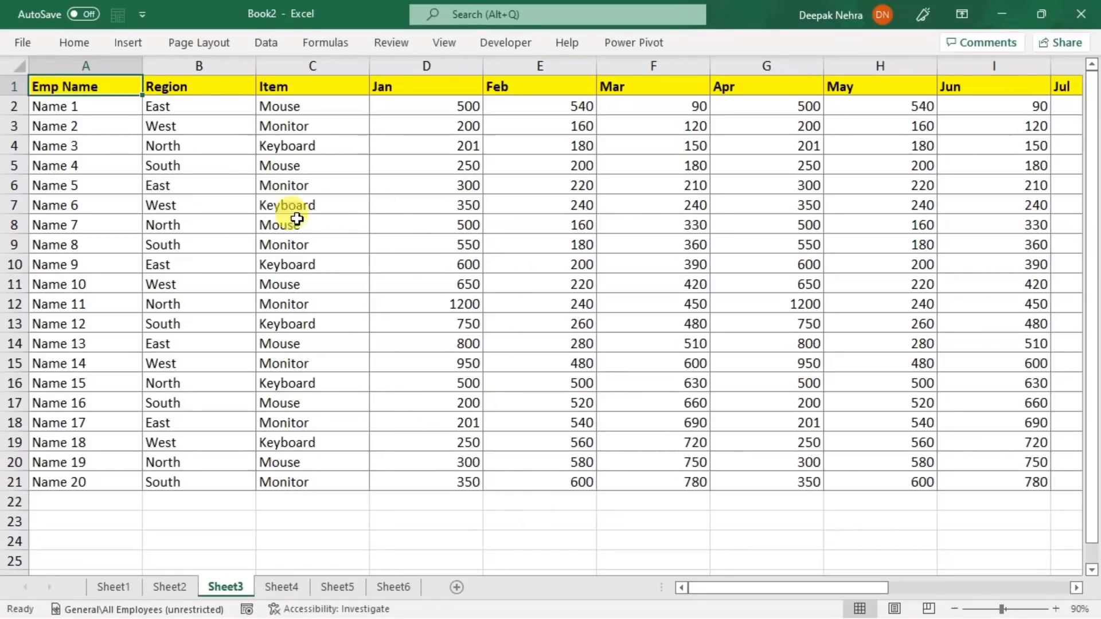
Delete row 4, the Name 3 record, from the employee data on Sheet3.
left_click(16, 166)
left_click(15, 204)
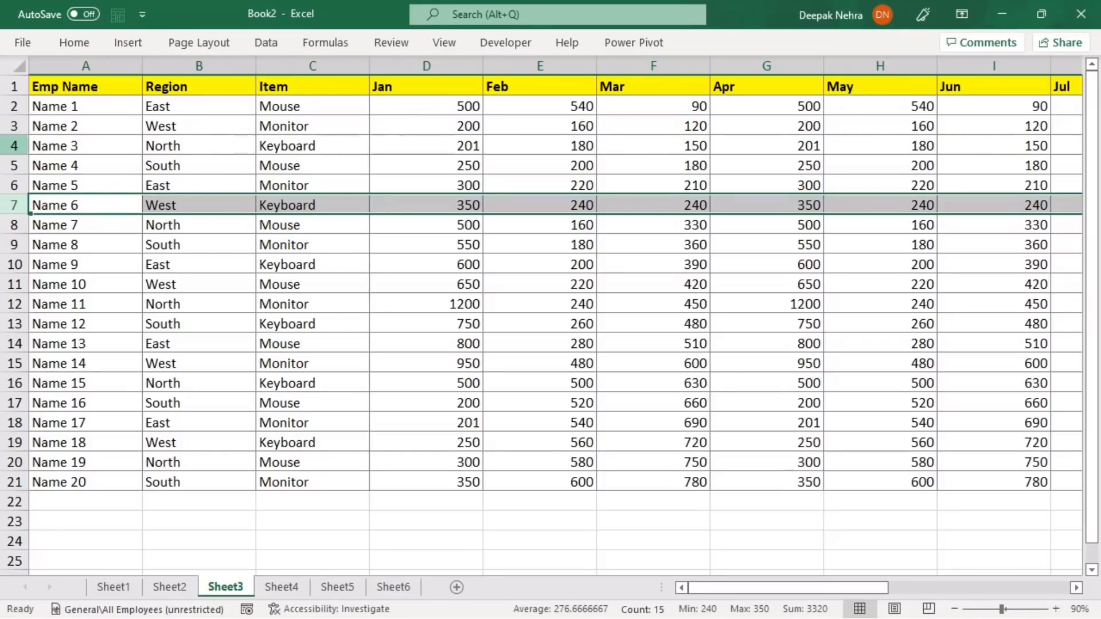
left_click(13, 145)
right_click(13, 145)
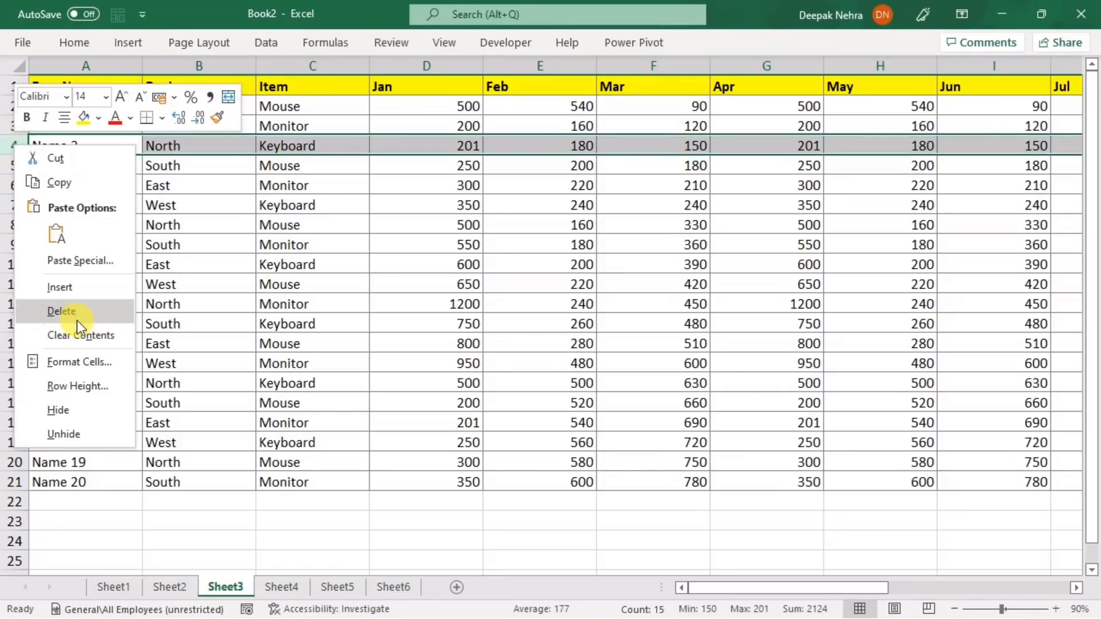
left_click(75, 314)
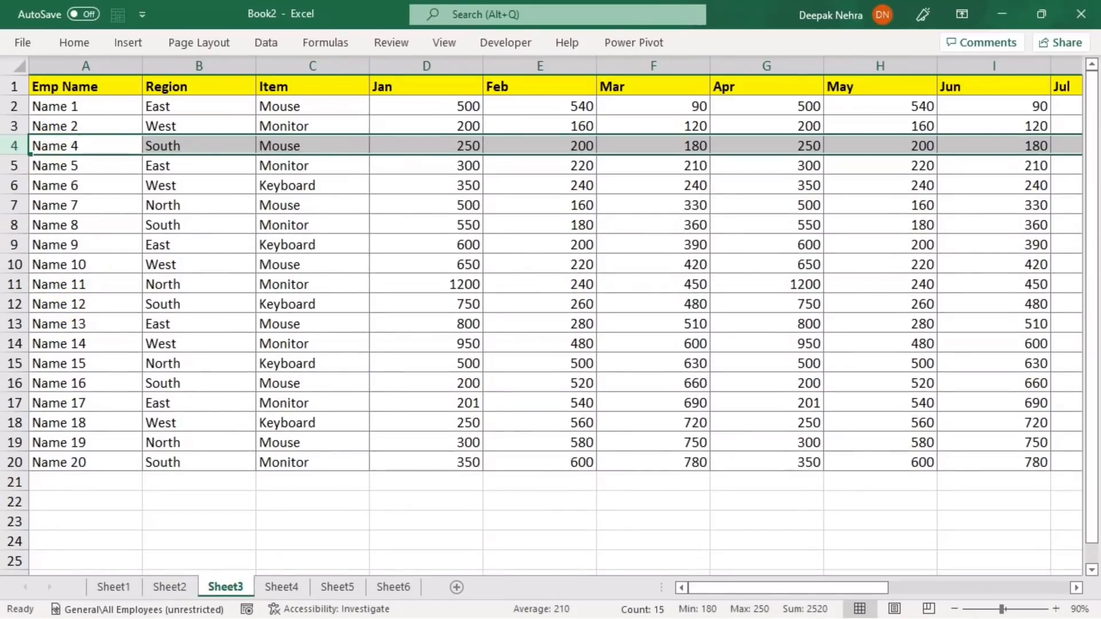
left_click(15, 225)
right_click(15, 225)
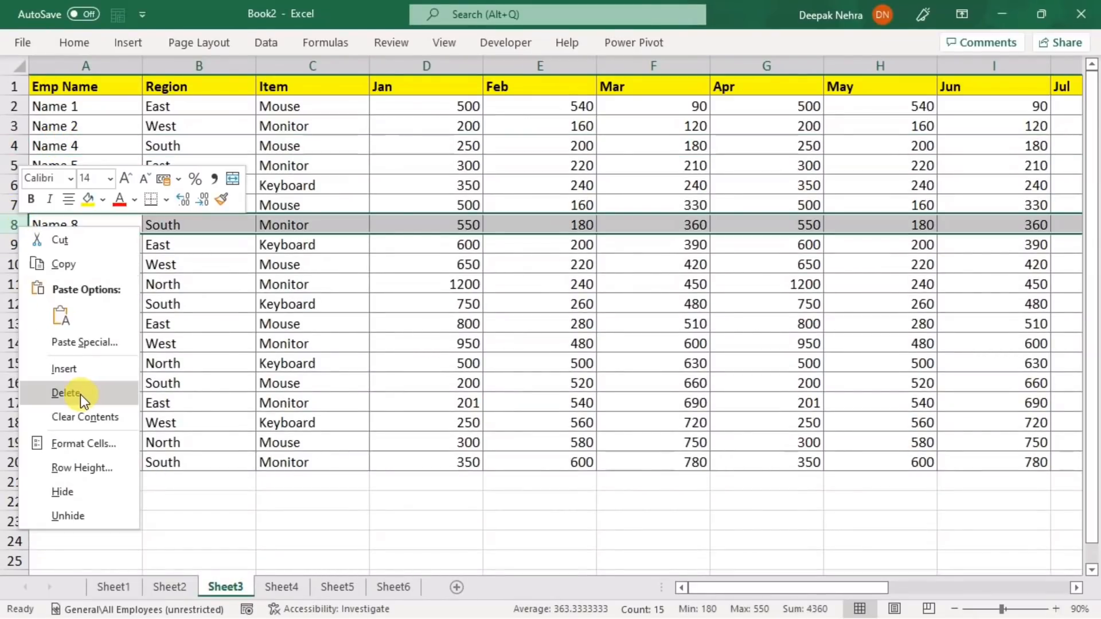
left_click(400, 287)
left_click(404, 290)
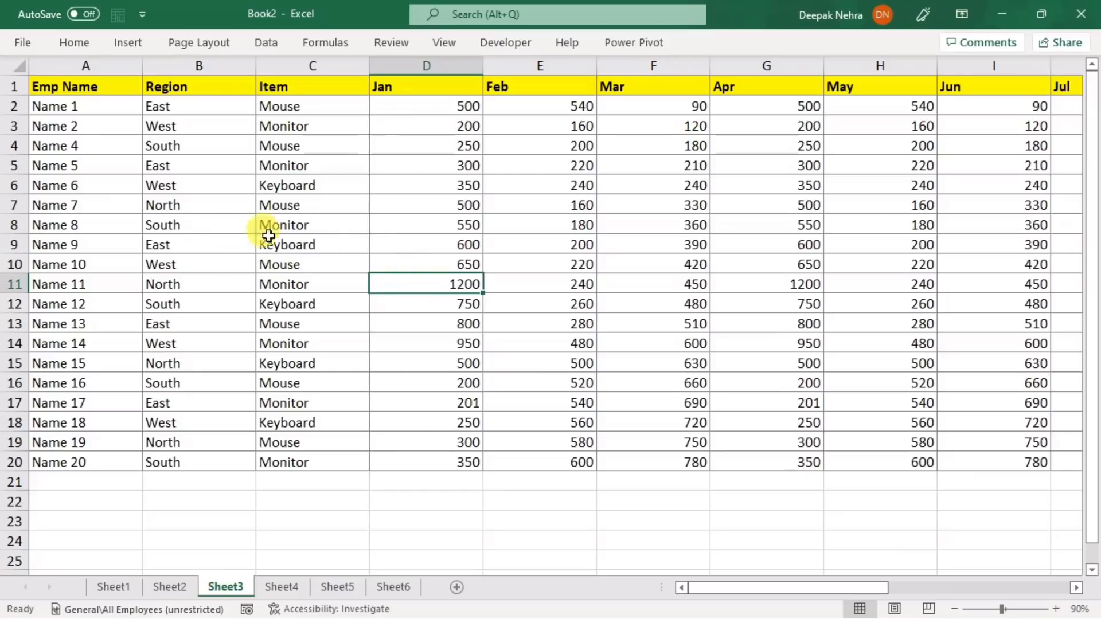
Delete the entire row of Name 7 starting from cell B7, and delete row 11 holding Name 12.
left_click(192, 205)
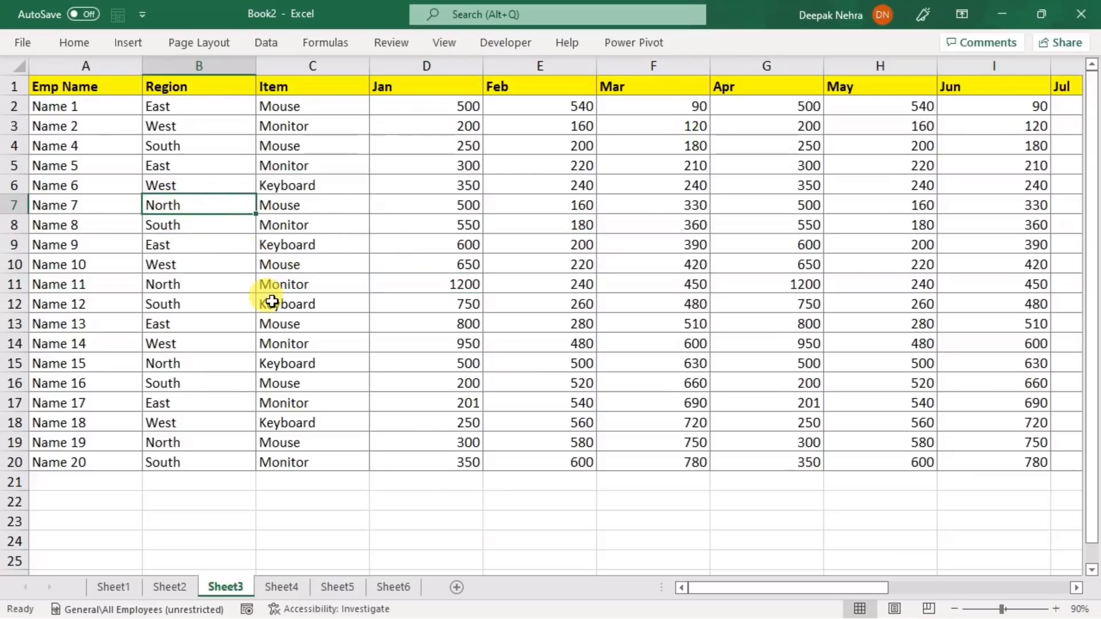
key("ctrl+minus")
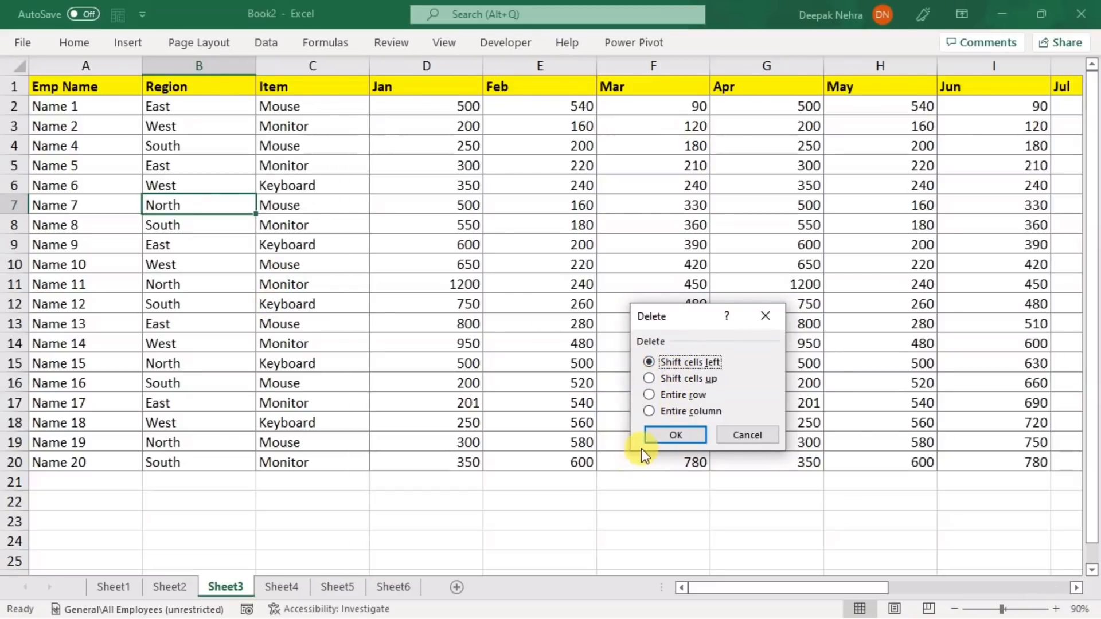
left_click(649, 394)
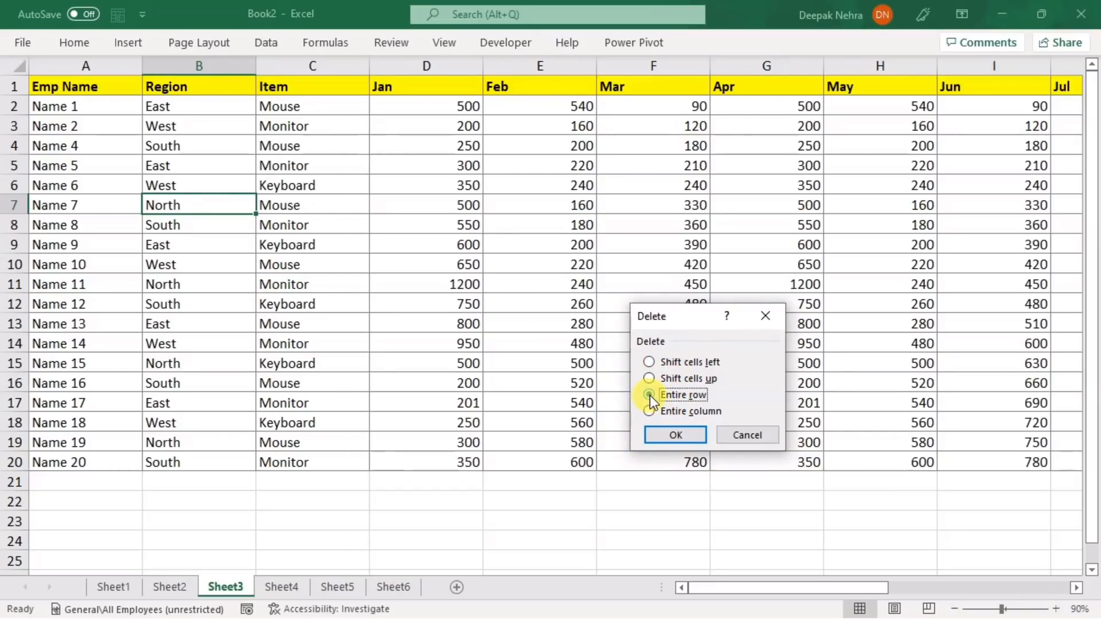
left_click(660, 434)
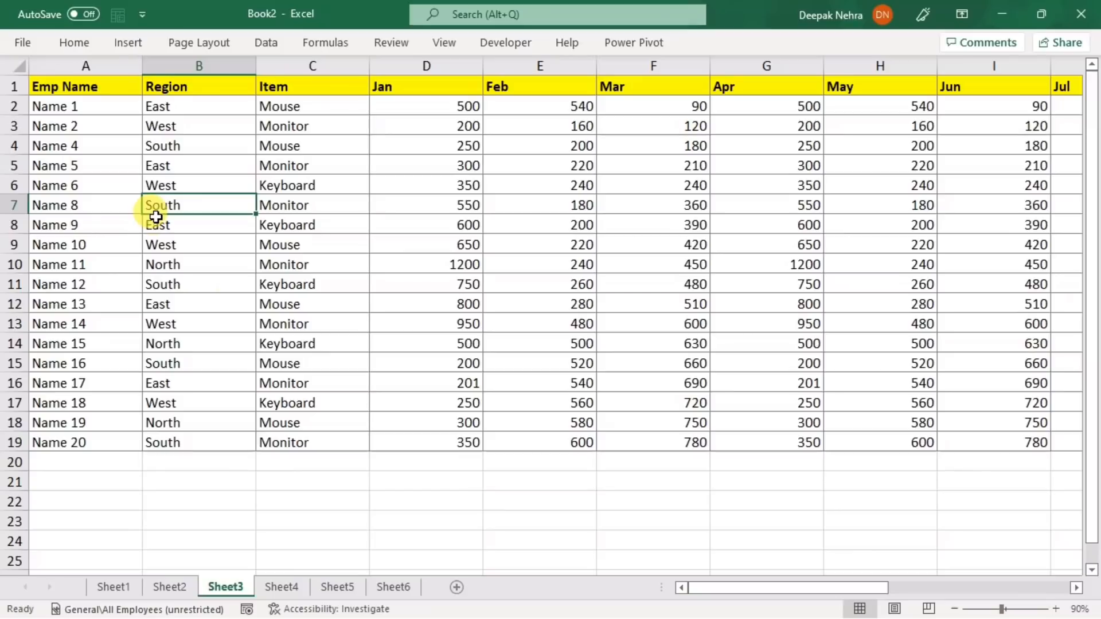
left_click(14, 285)
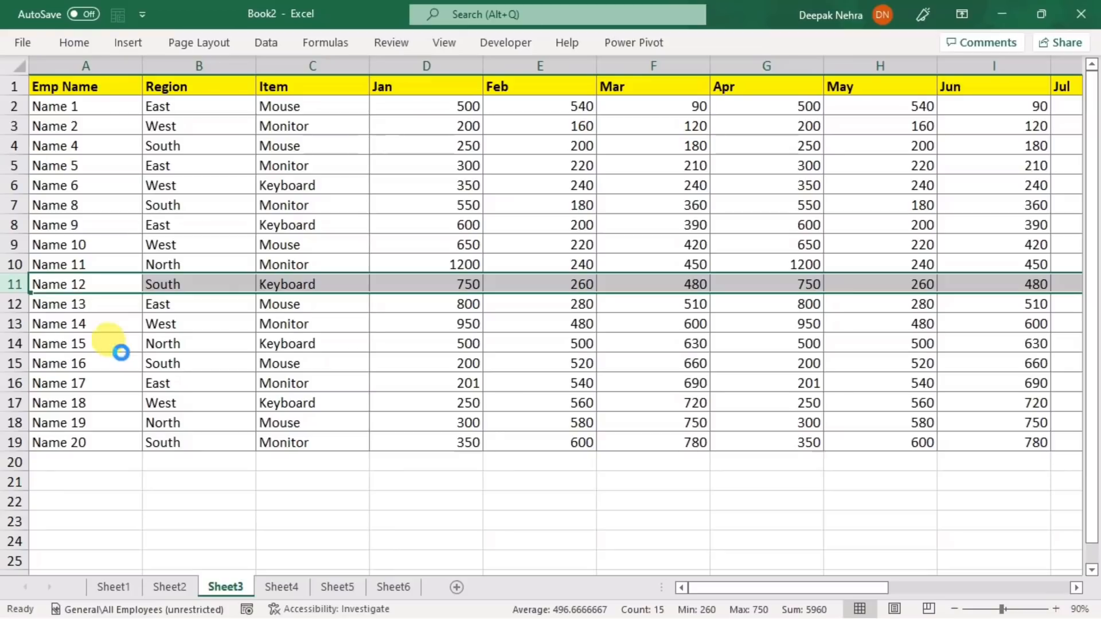
key("ctrl+minus")
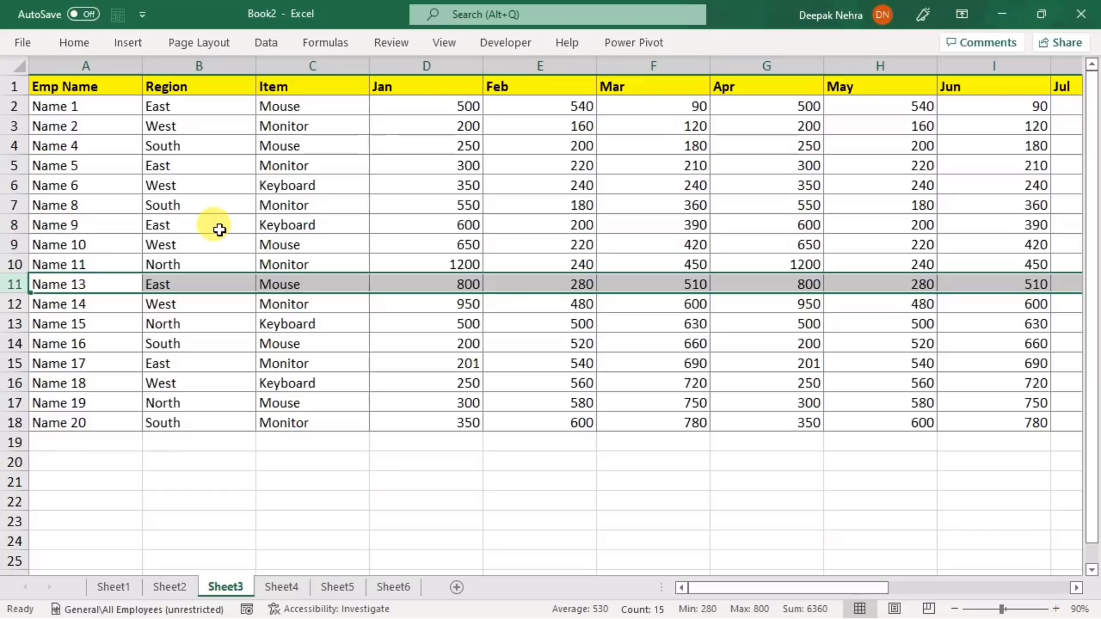
Delete the entire row of Name 5 starting from its cell in the Emp Name column.
left_click(208, 170)
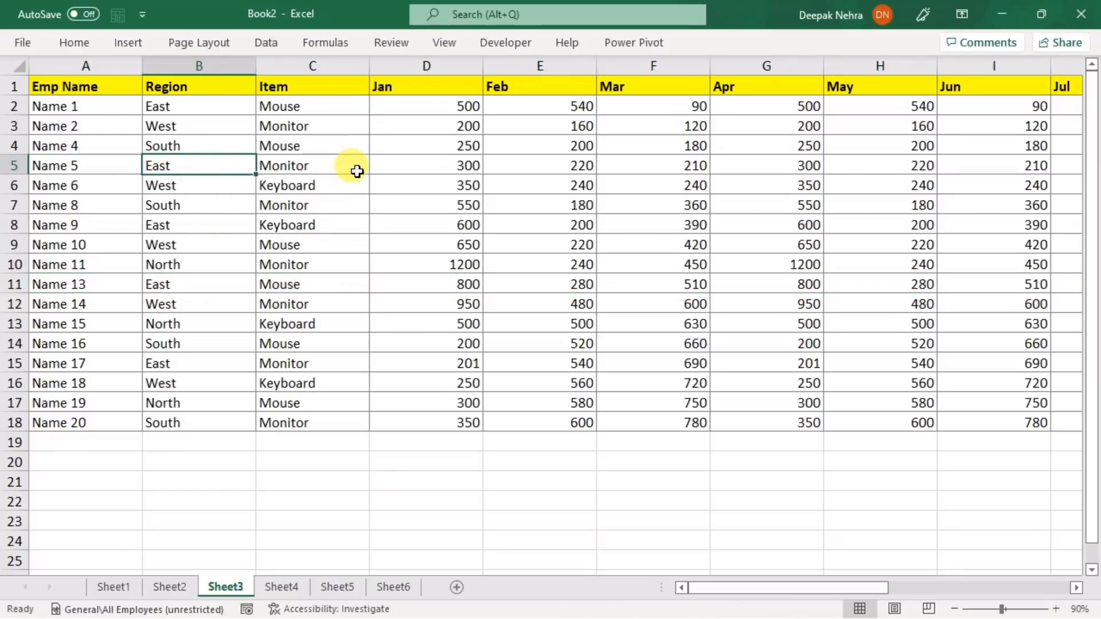
left_click(338, 166)
left_click(85, 167)
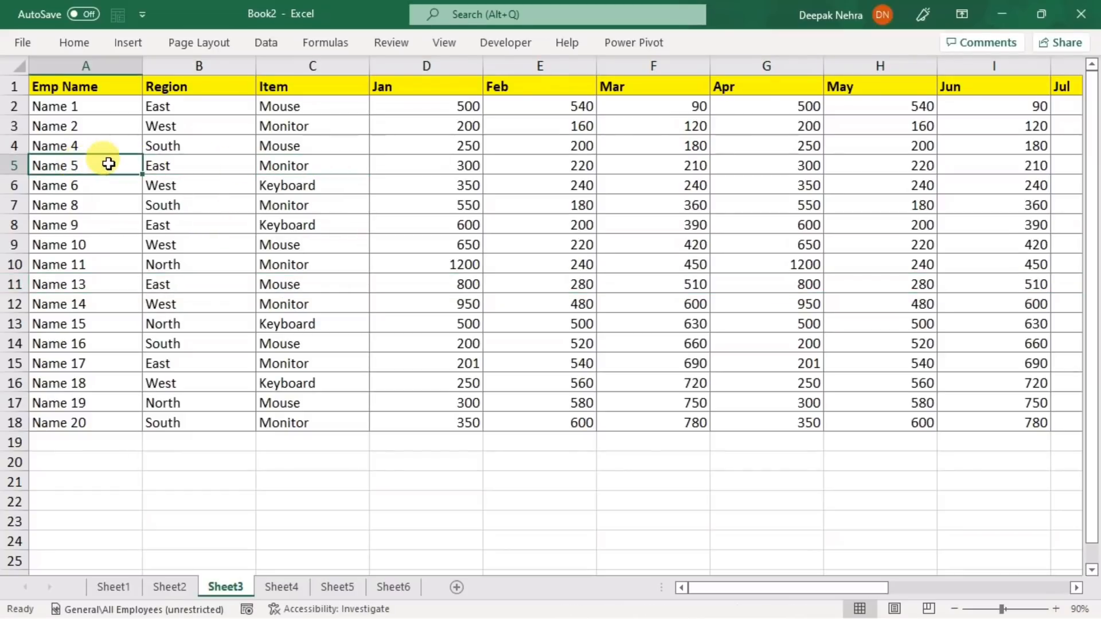
left_click(145, 164)
left_click(118, 162)
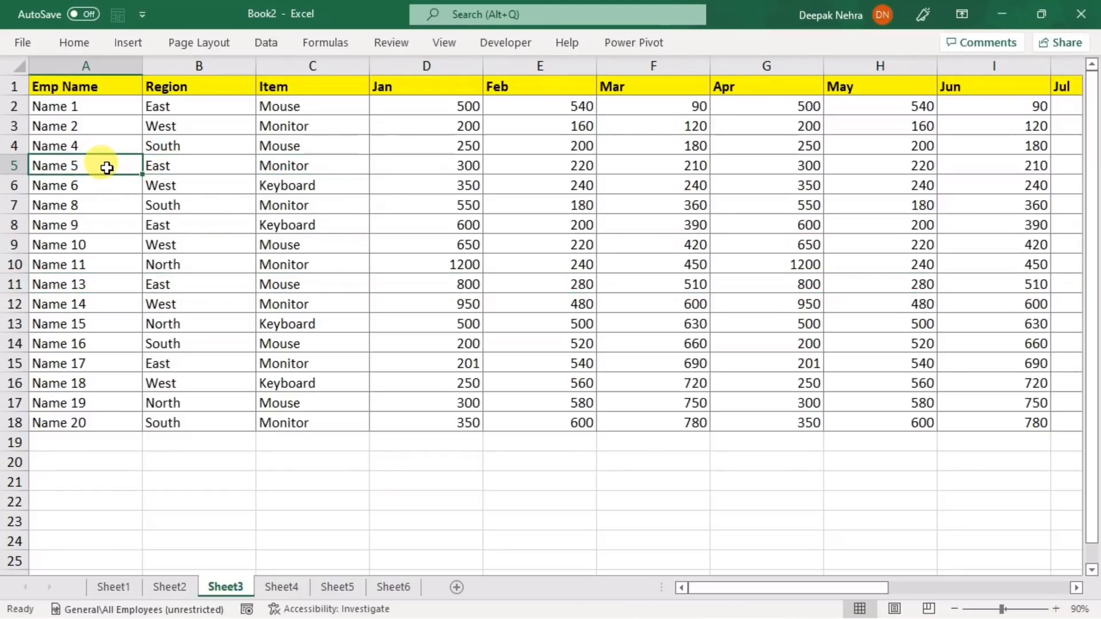
right_click(107, 167)
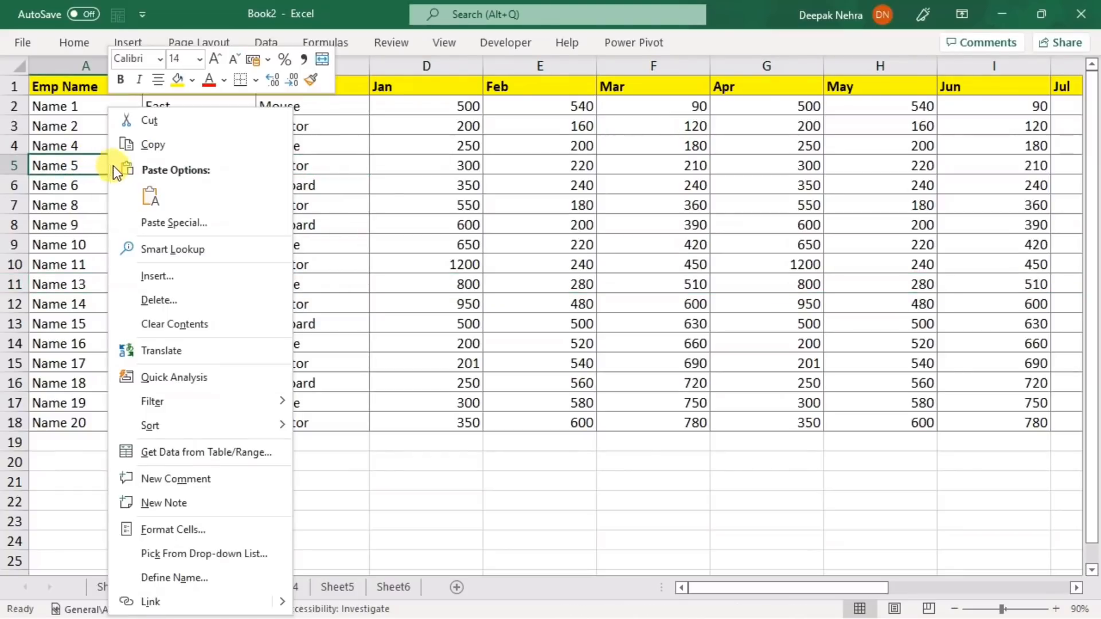
left_click(176, 299)
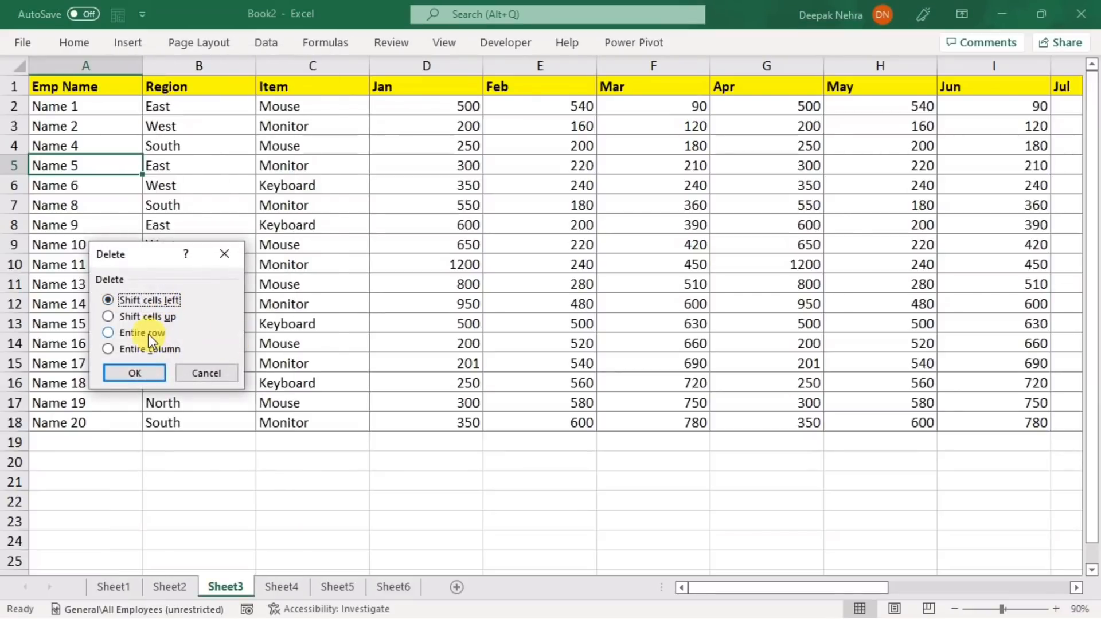
left_click(146, 332)
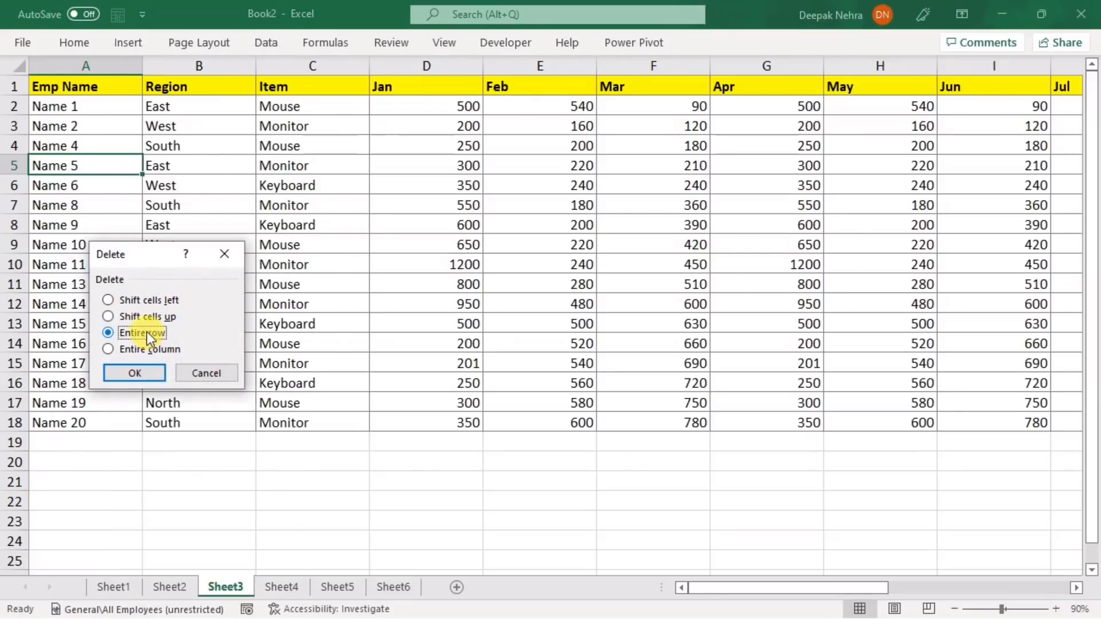
left_click(133, 373)
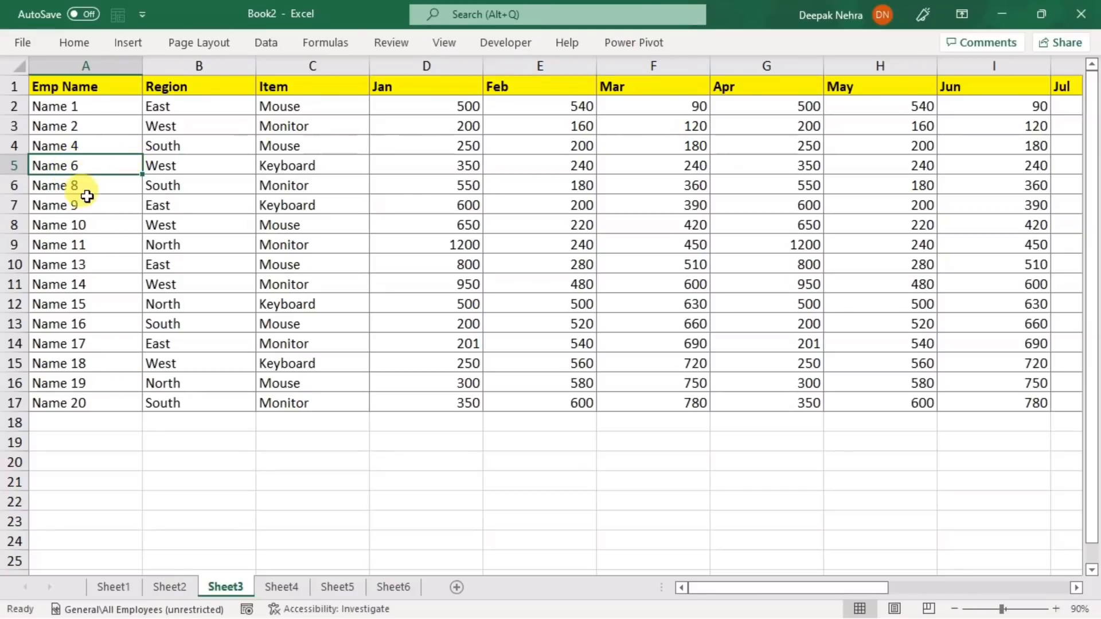
Repeat the entire-row deletion for the records of Name 10, Name 17 and Name 20.
left_click(99, 230)
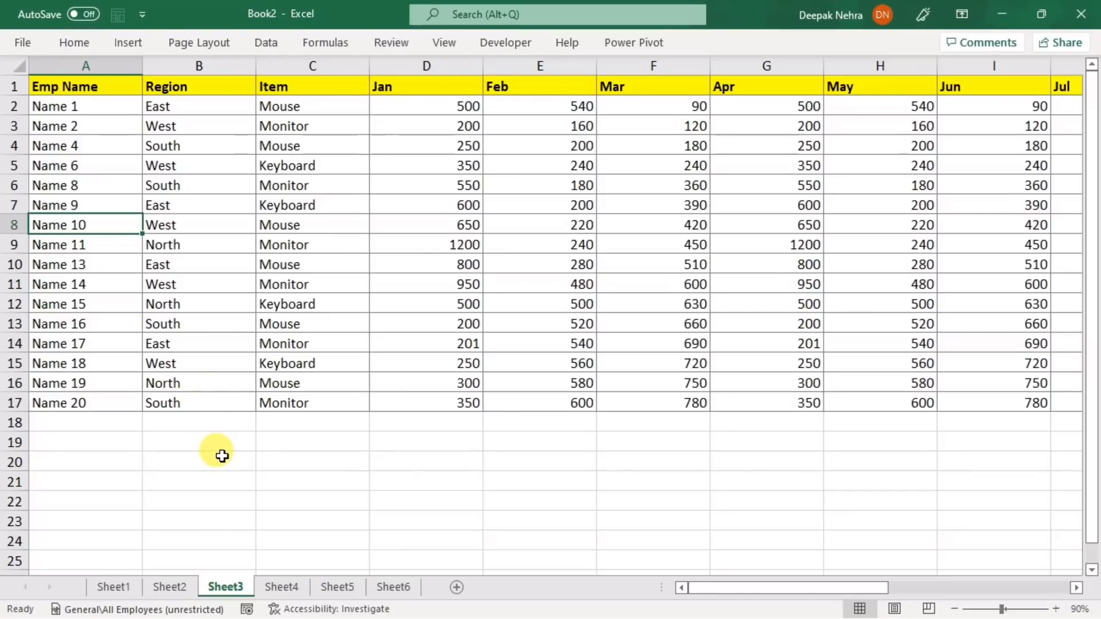
key("F4")
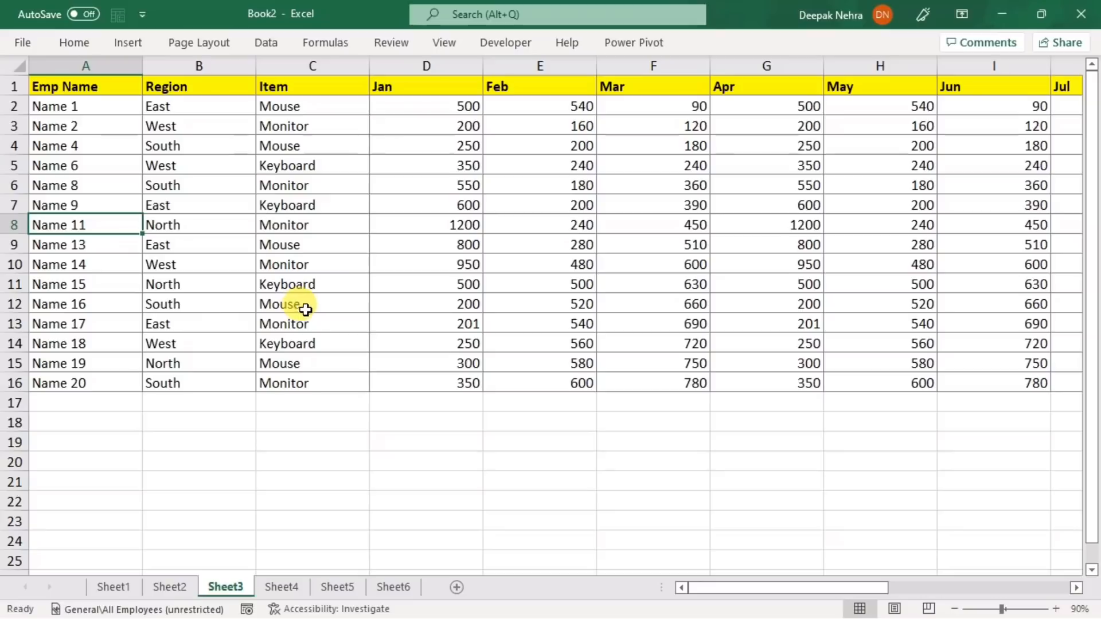
left_click(335, 326)
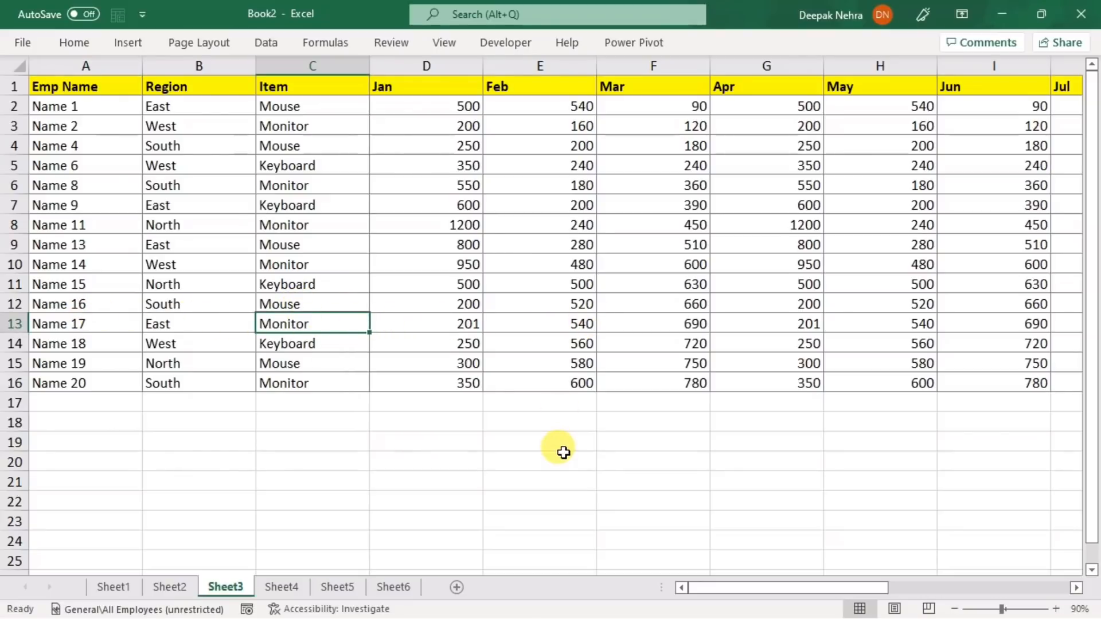
key("F4")
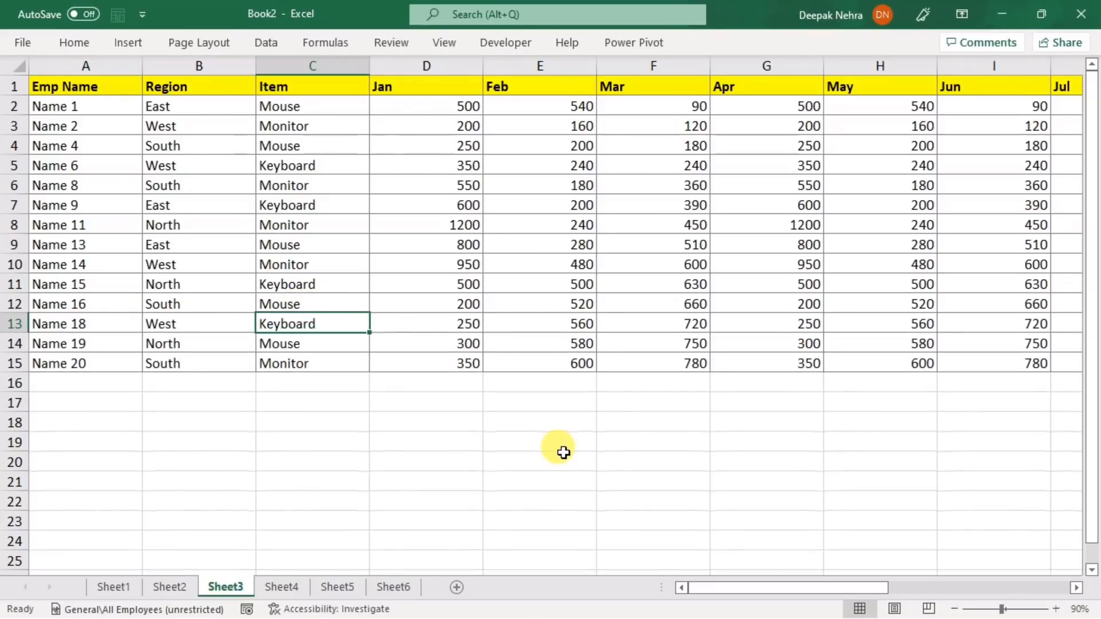
left_click(447, 366)
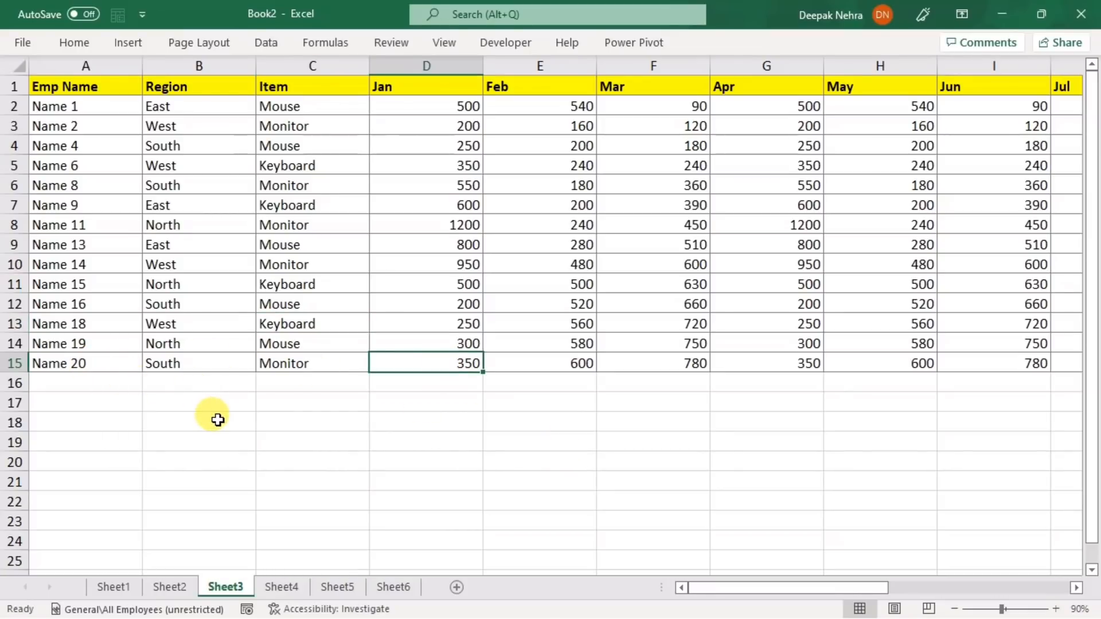
key("F4")
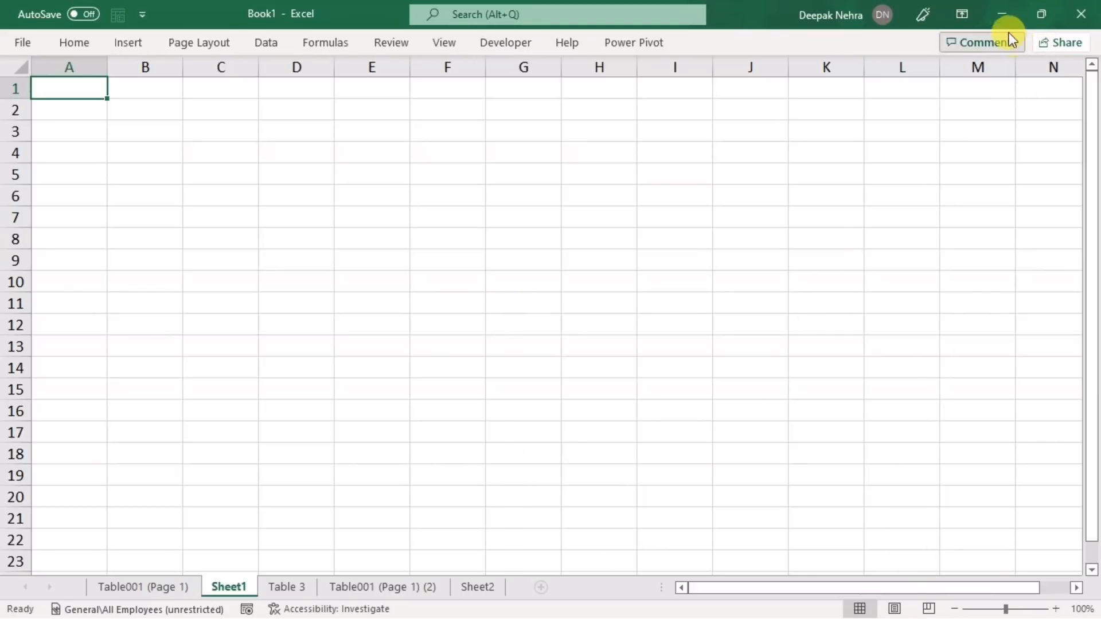
Switch to Chrome and examine the historical, forecast and main cities population tables on the Worldometer India Population page.
left_click(1001, 14)
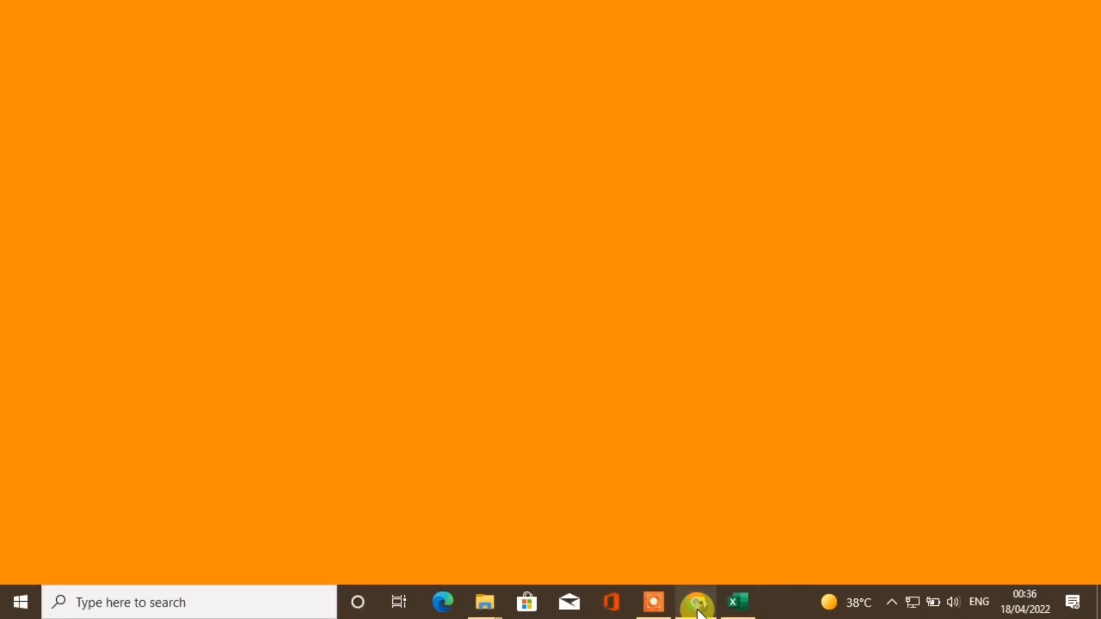
left_click(697, 605)
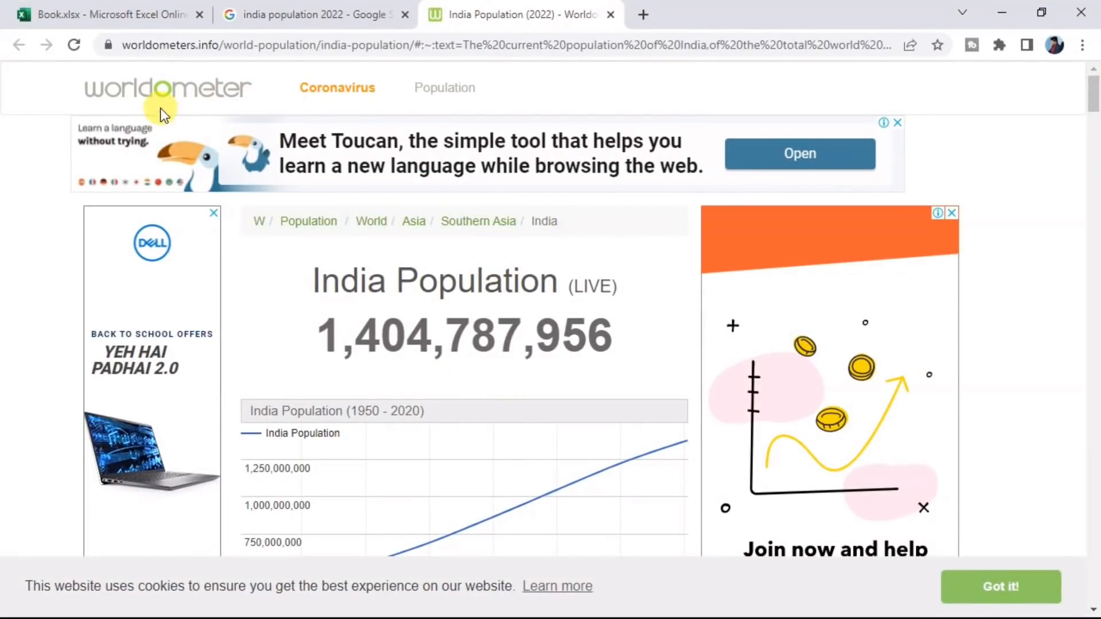
mouse_move(523, 459)
scroll(549, 438, "down", 15)
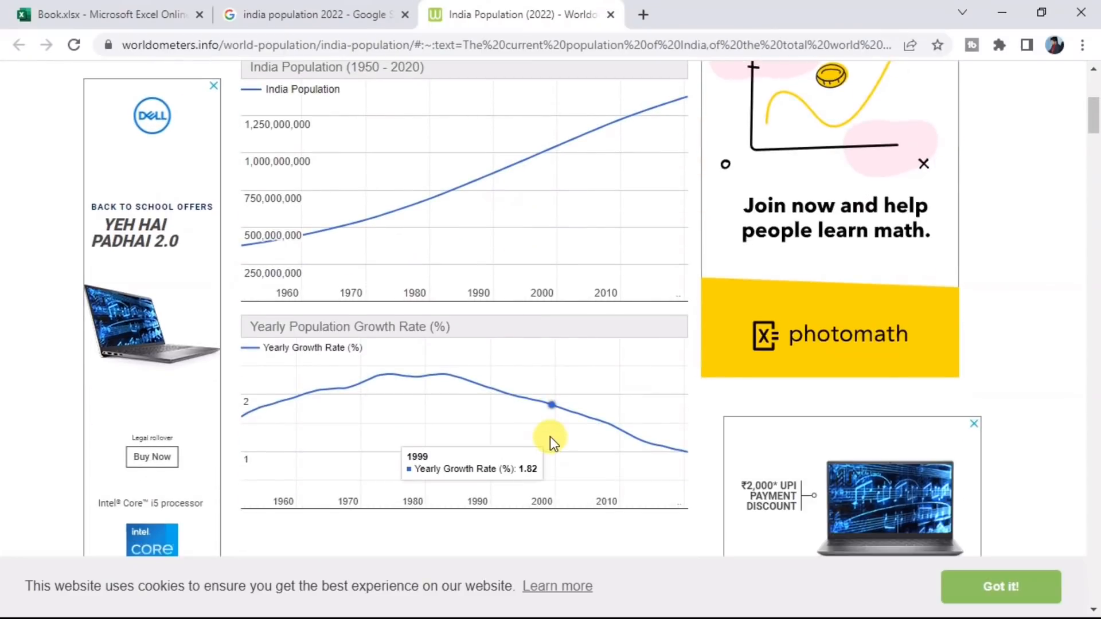
scroll(553, 432, "down", 7)
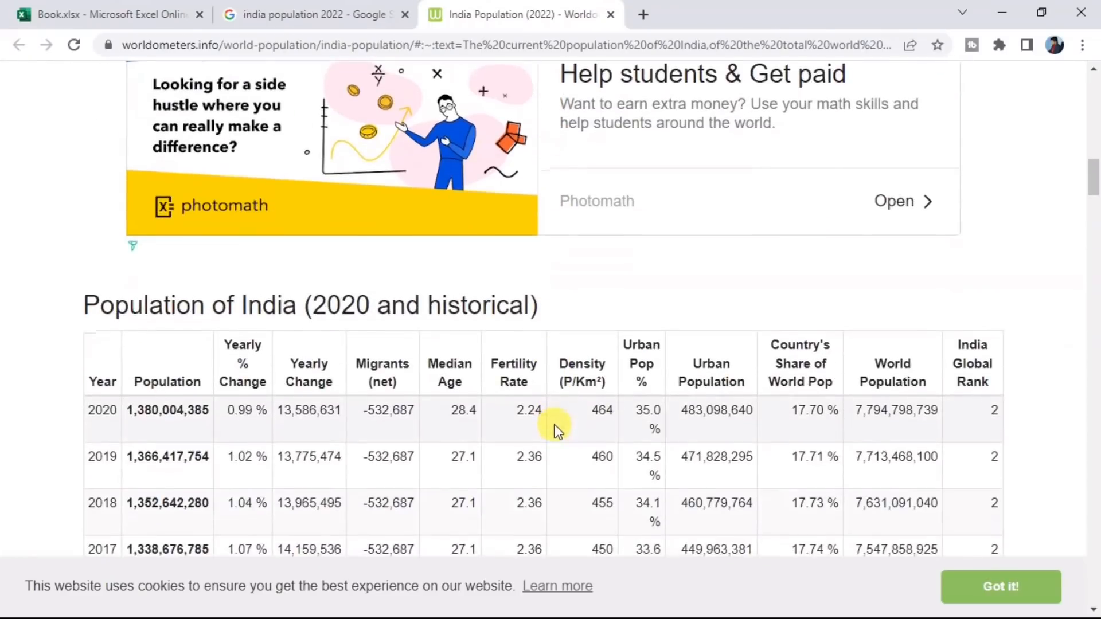
scroll(477, 259, "down", 15)
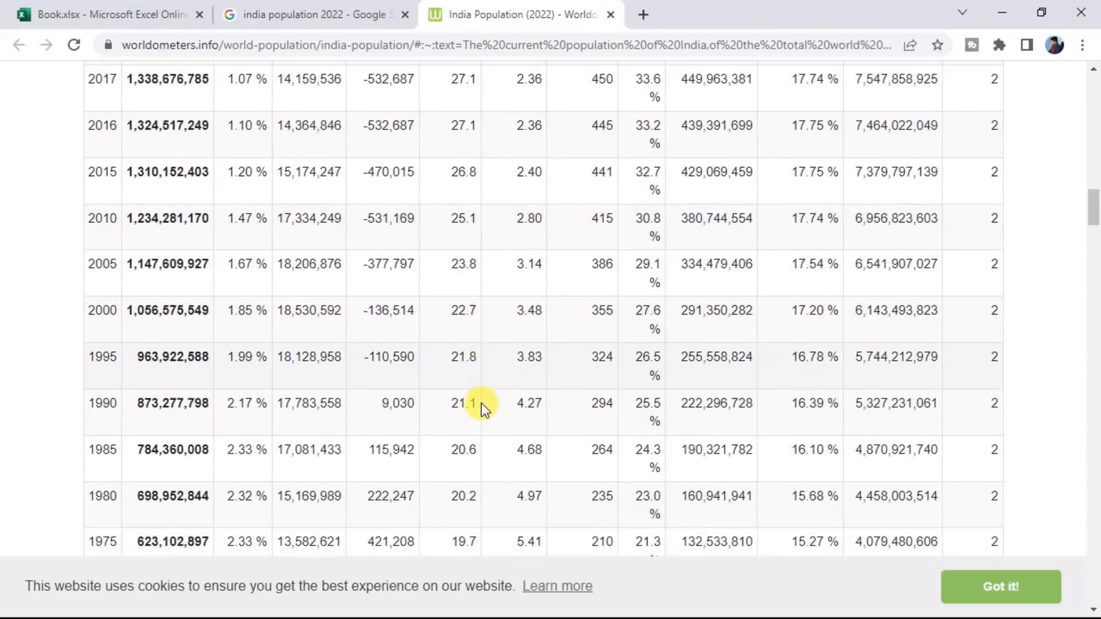
scroll(473, 401, "down", 6)
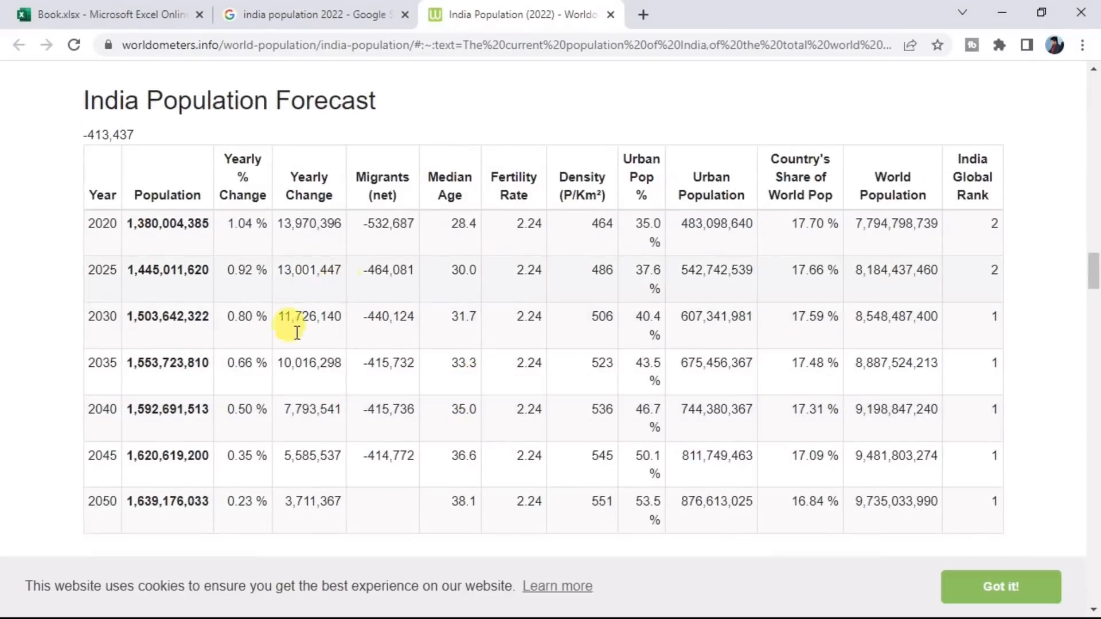
scroll(437, 349, "down", 6)
scroll(446, 347, "down", 7)
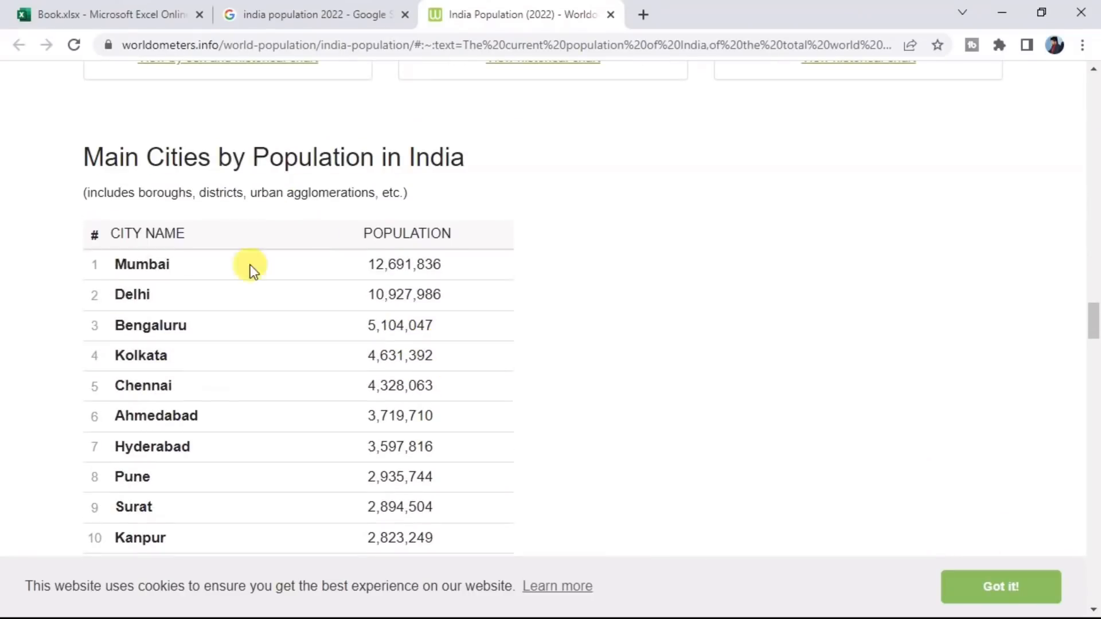
Copy the full web address of the Worldometer India Population page and switch to the Book1 workbook in Excel.
scroll(571, 372, "up", 8)
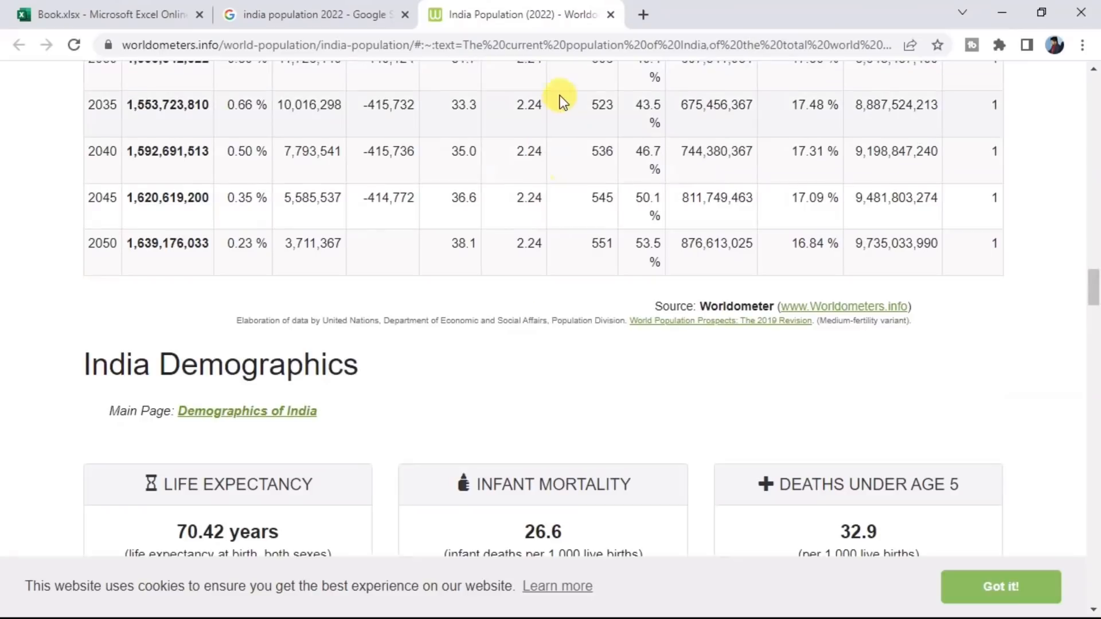
left_click(571, 45)
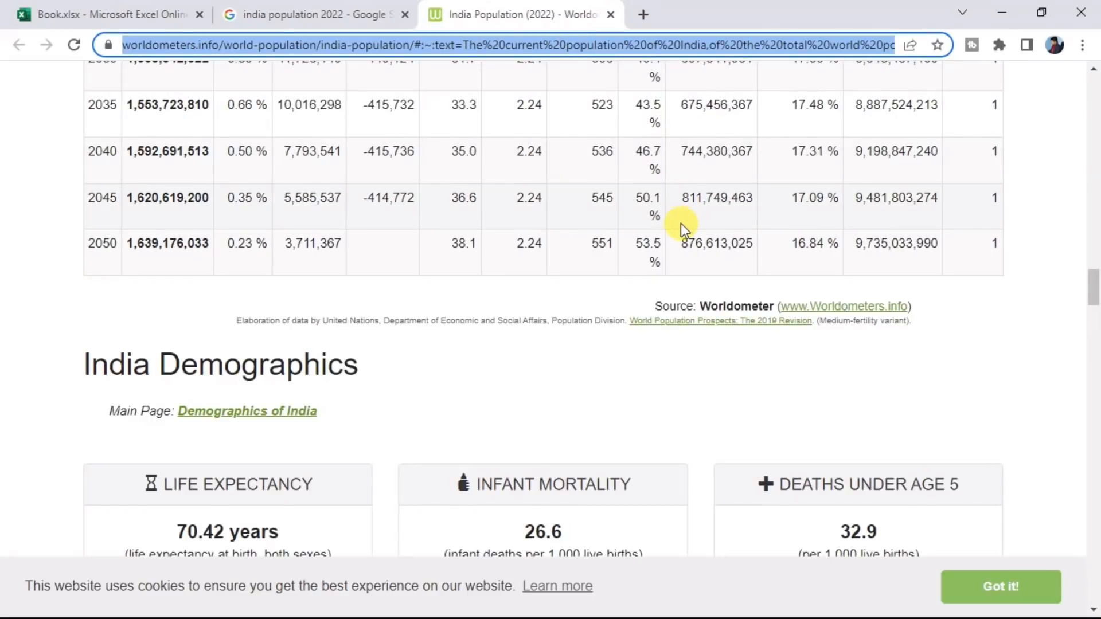
key("ctrl+u")
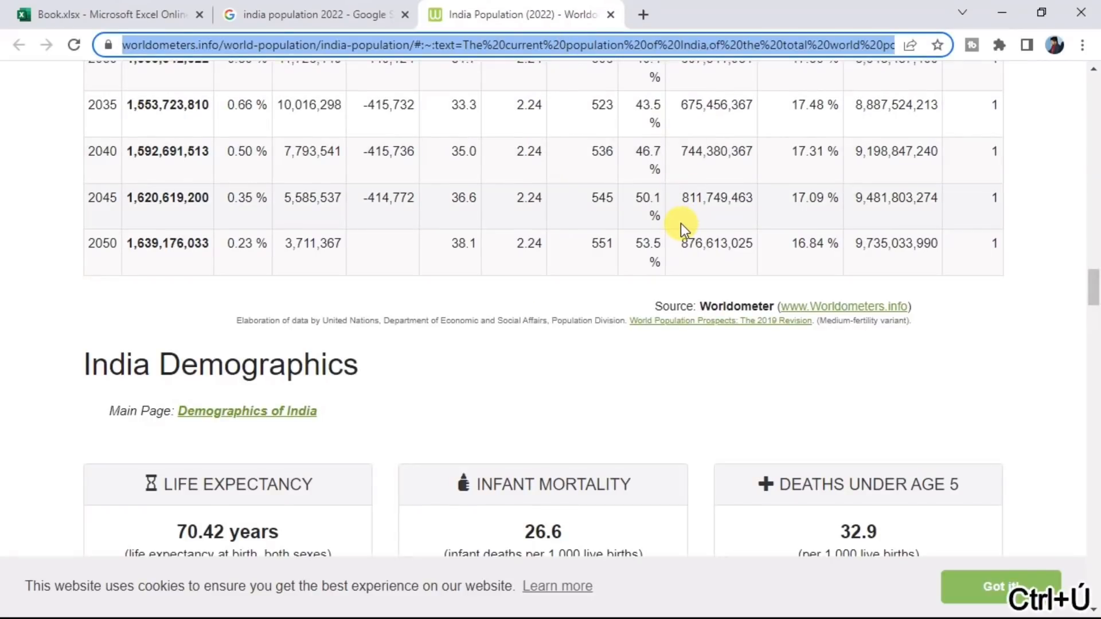
left_click(995, 15)
left_click(737, 600)
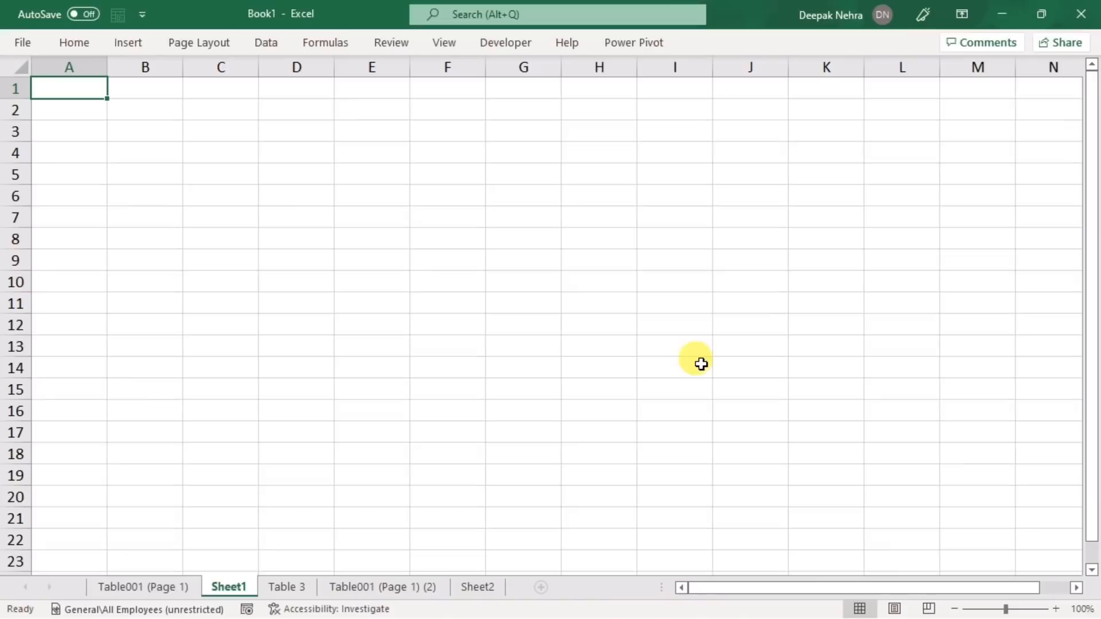
With cell E7 of Sheet1 selected, connect to a web data source using the copied Worldometer page address as the basic URL.
left_click(341, 223)
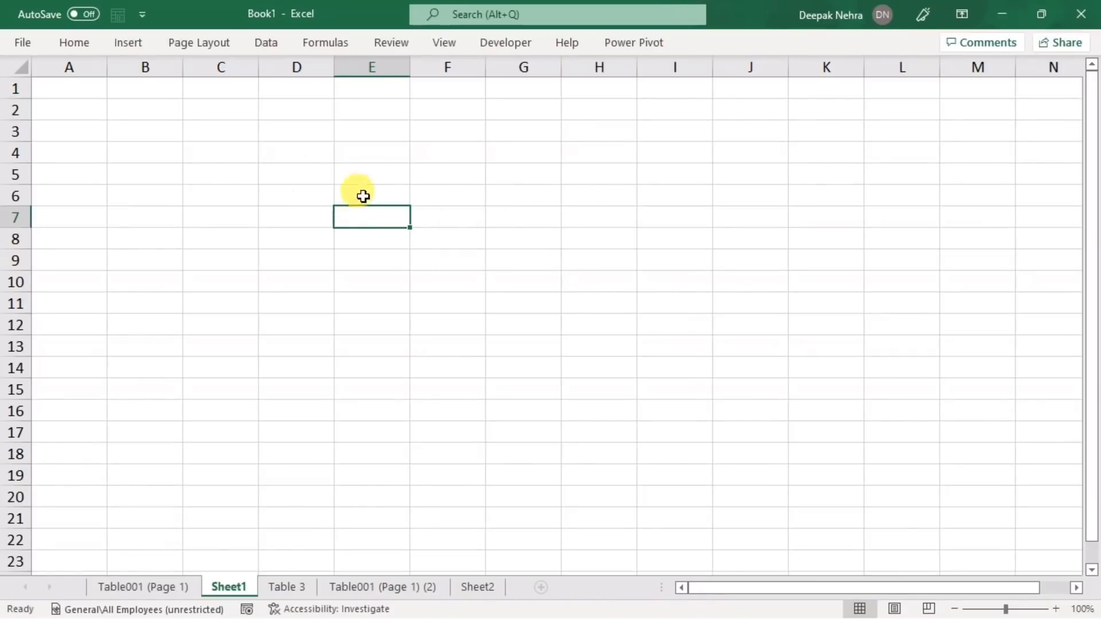
left_click(269, 41)
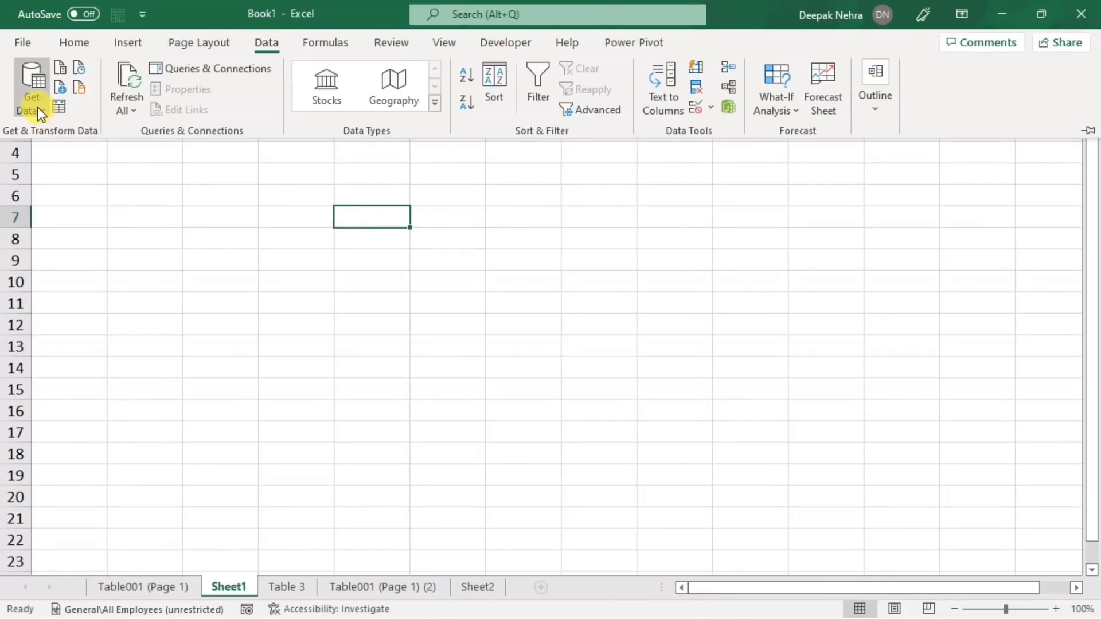
left_click(34, 107)
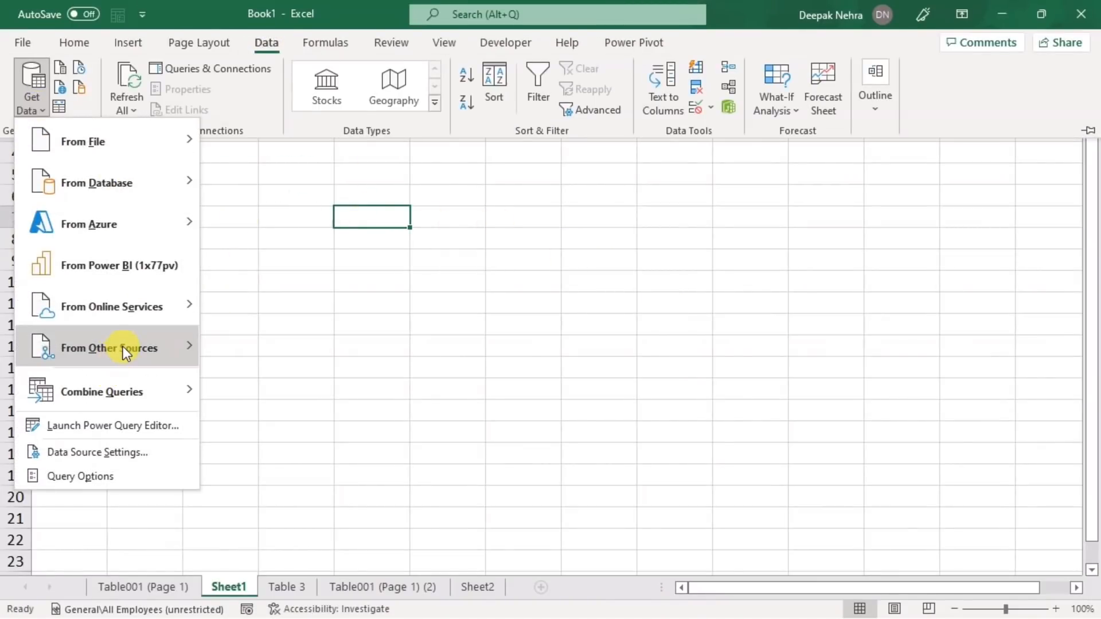
mouse_move(123, 346)
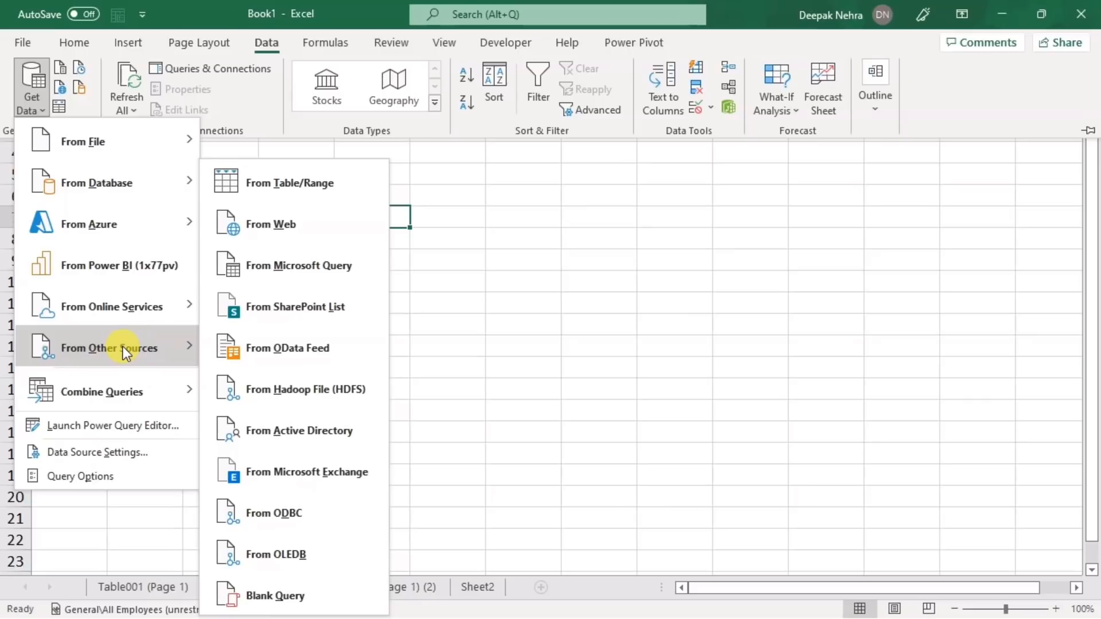
left_click(310, 224)
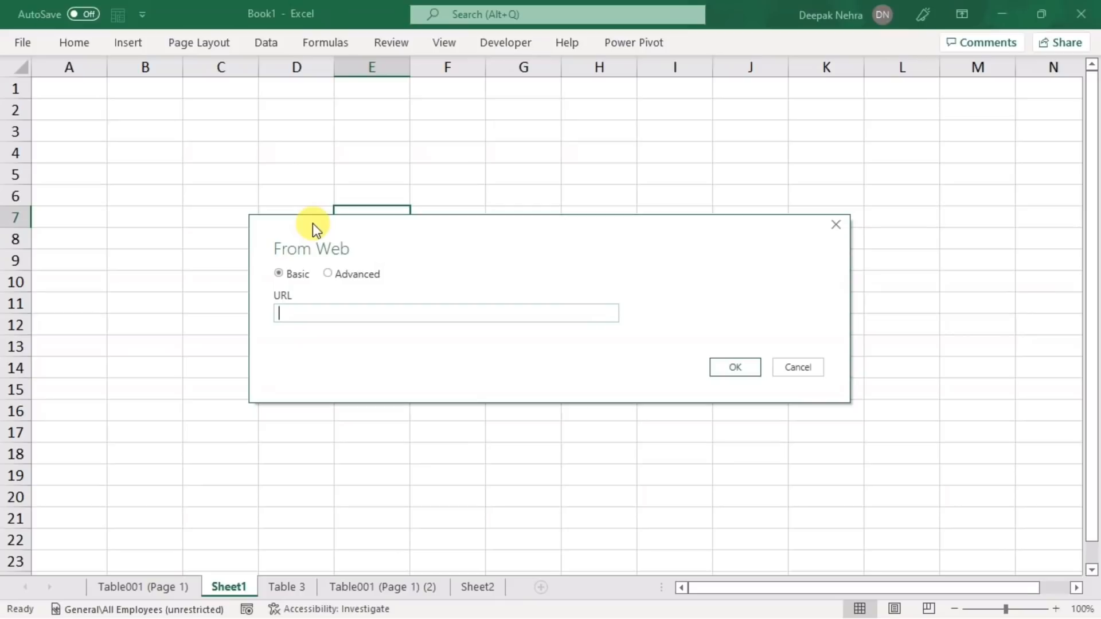
key("ctrl+v")
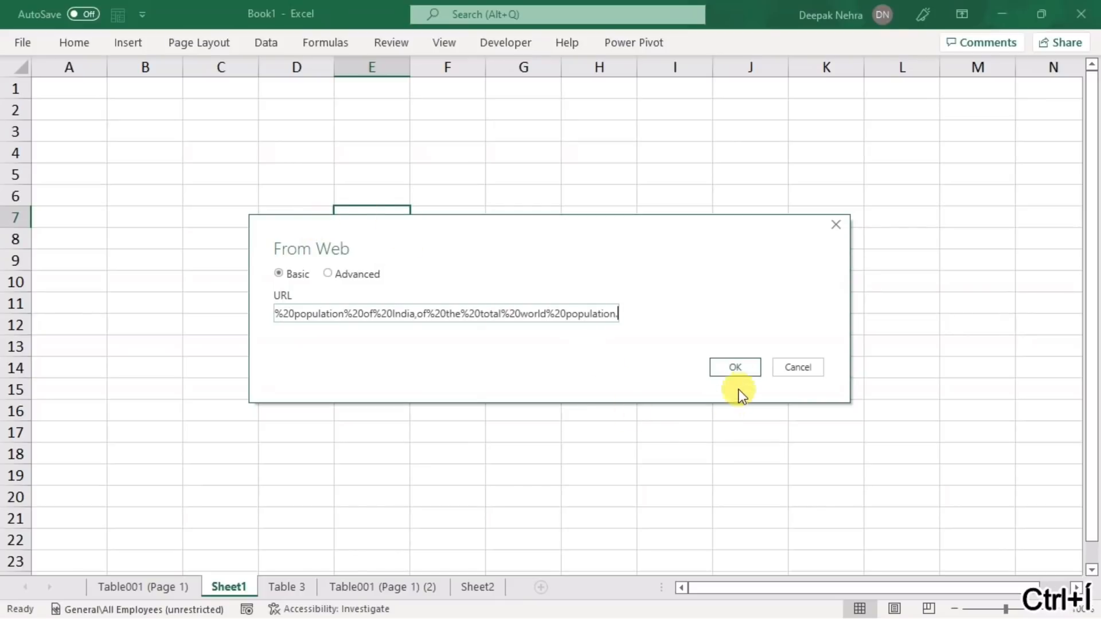
left_click(745, 369)
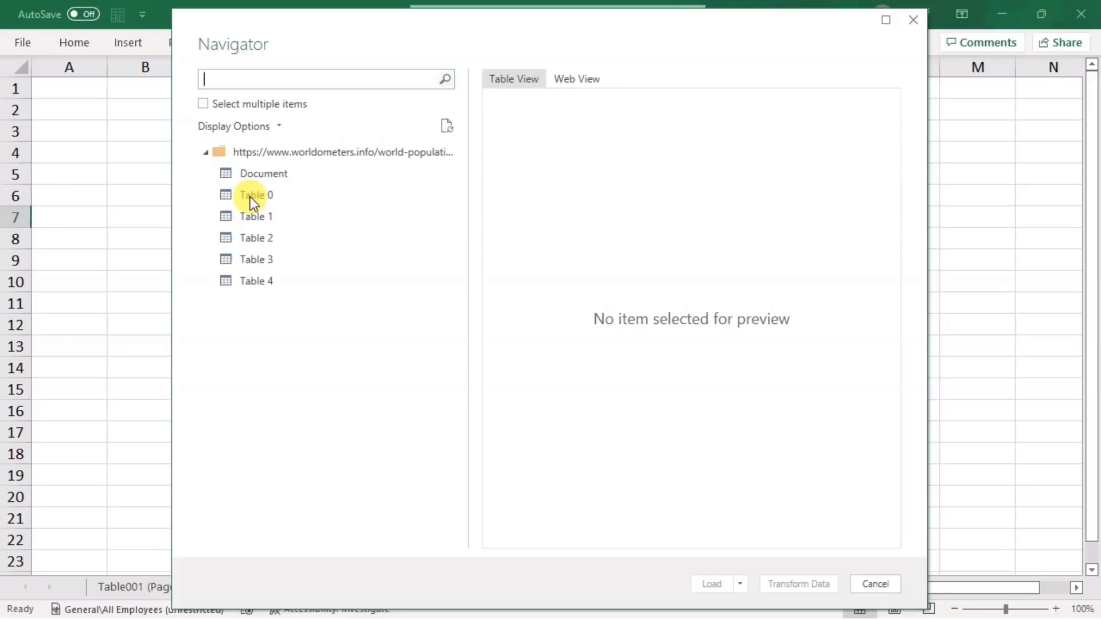
Preview Table 0 to Table 4 from the web page, load Table 2 into a new worksheet and close the Queries & Connections pane.
left_click(251, 196)
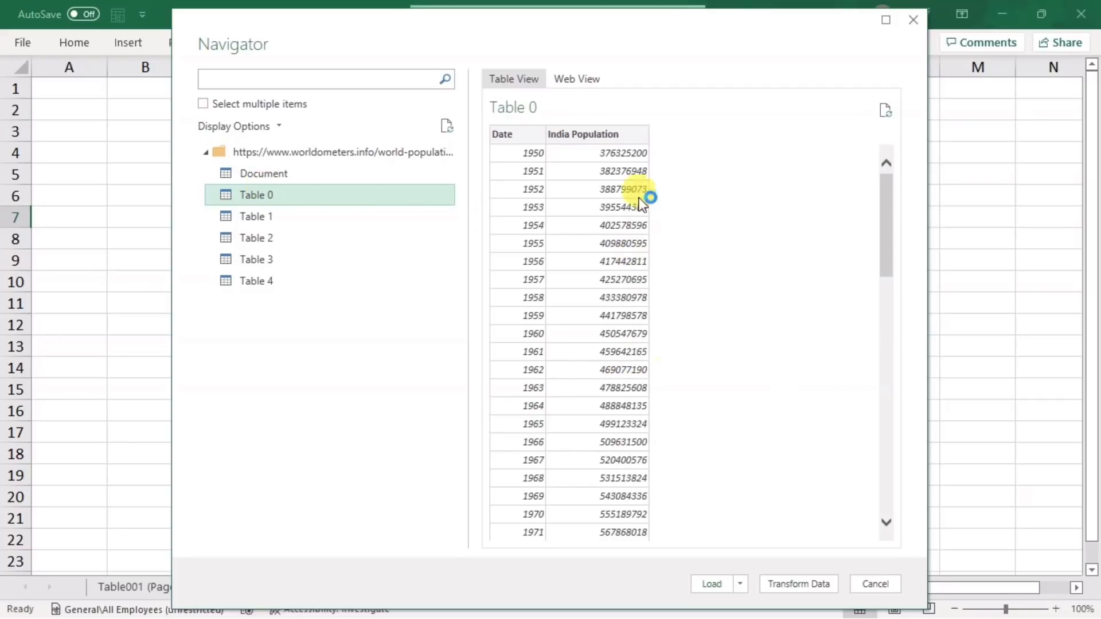
left_click(255, 217)
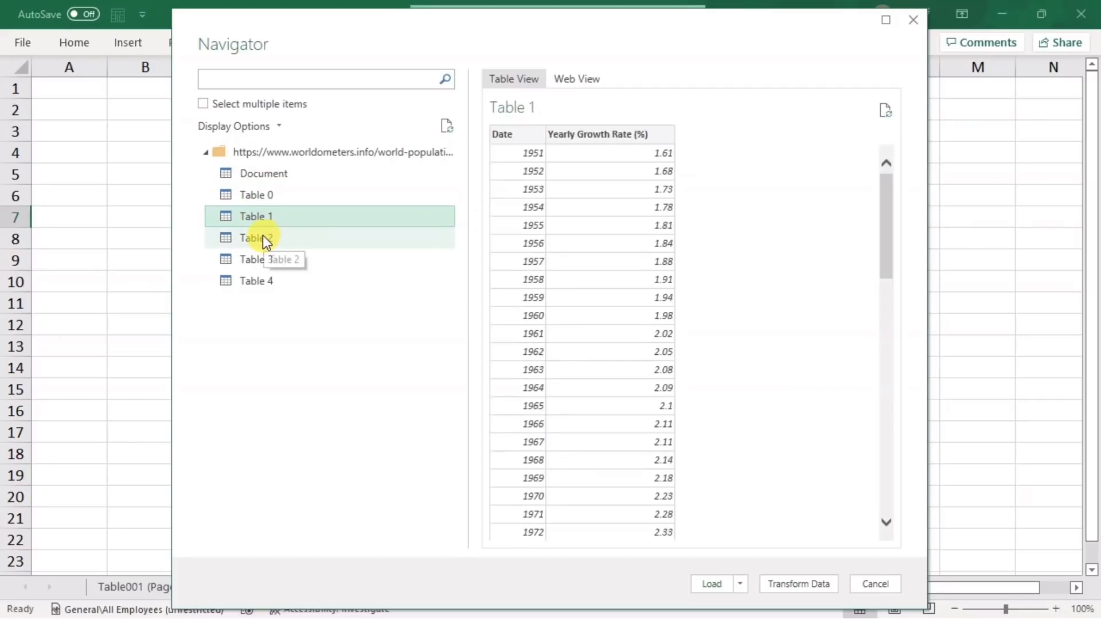
left_click(263, 236)
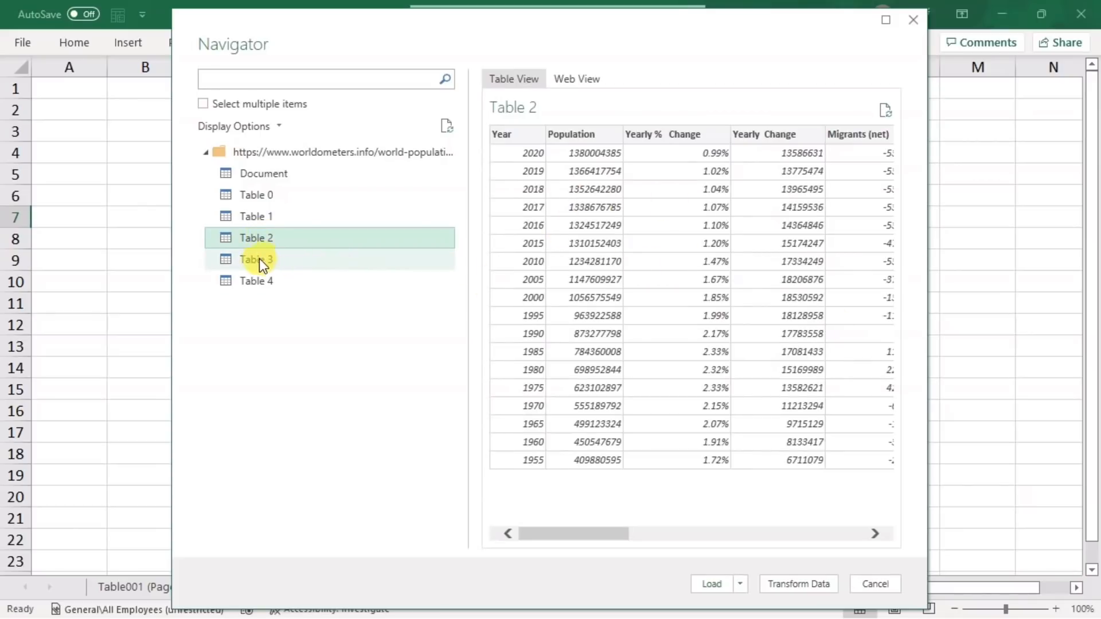
left_click(259, 260)
left_click(269, 281)
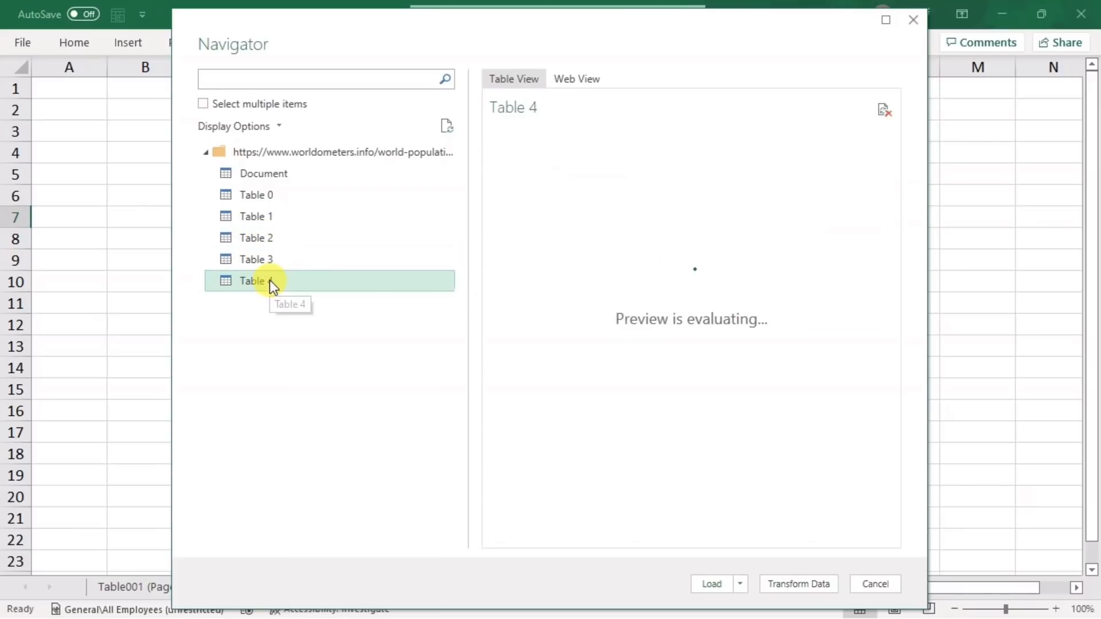
left_click(255, 246)
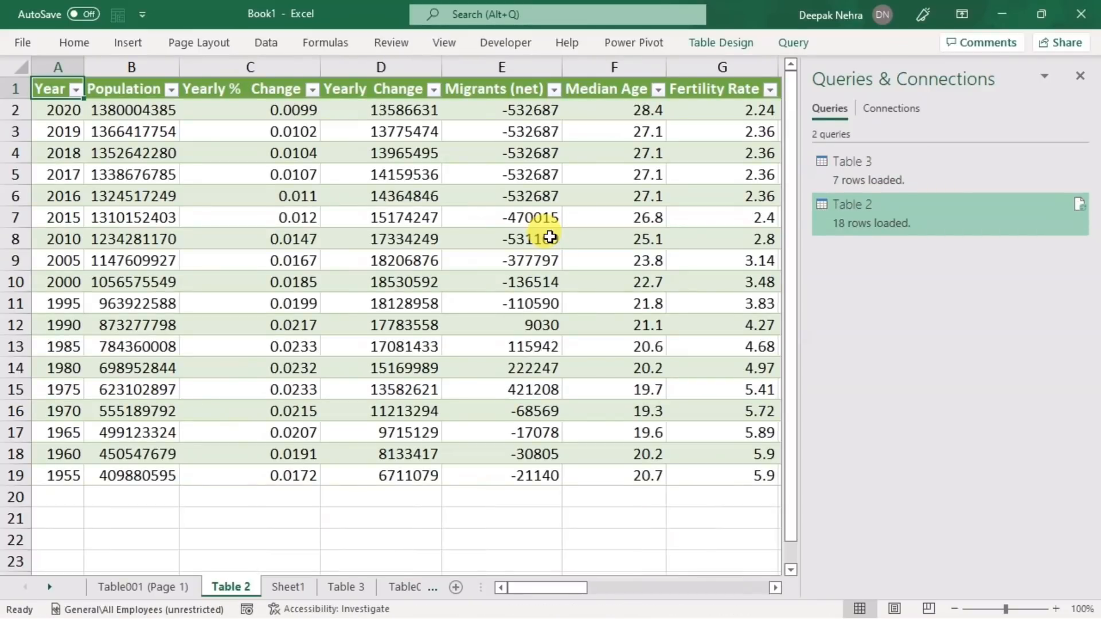
left_click(1080, 76)
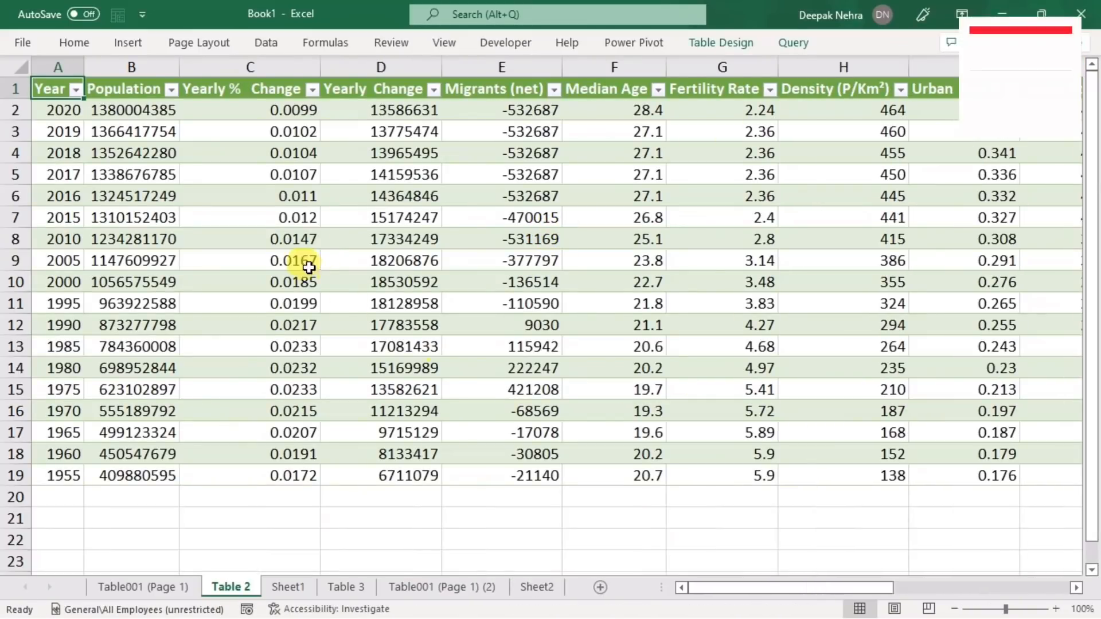